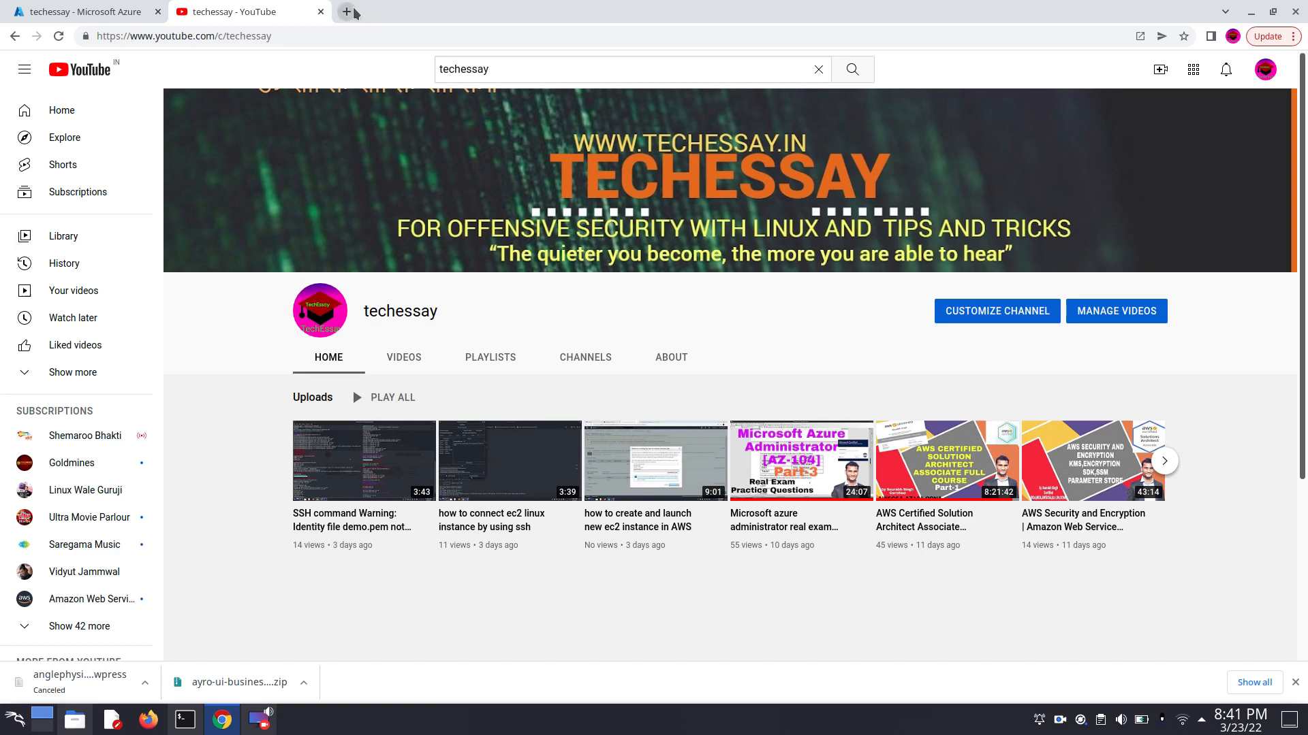
- Open the WordPress admin dashboard at anglephysio.in/wp-admin in a new browser tab
{"action": "left_click", "coordinate": [348, 12]}
{"action": "left_click", "coordinate": [351, 36]}
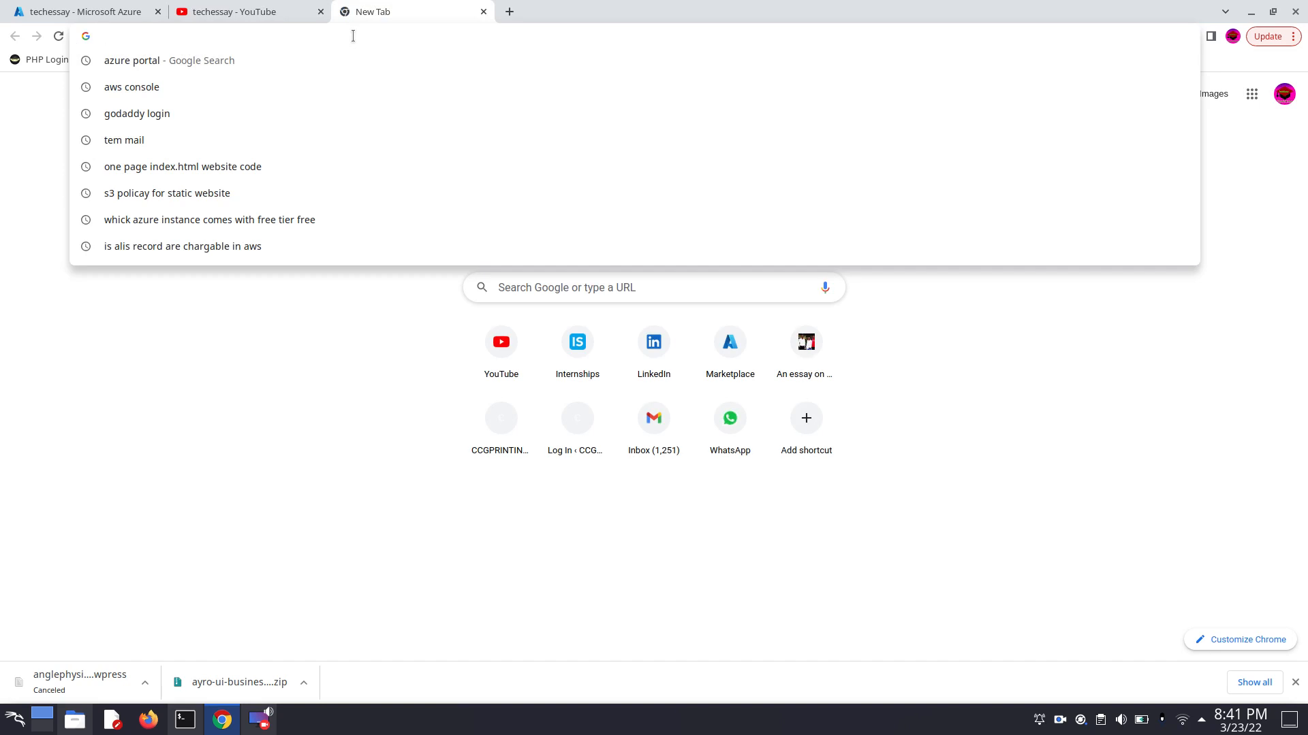
{"action": "type", "text": "anglephysio.in"}
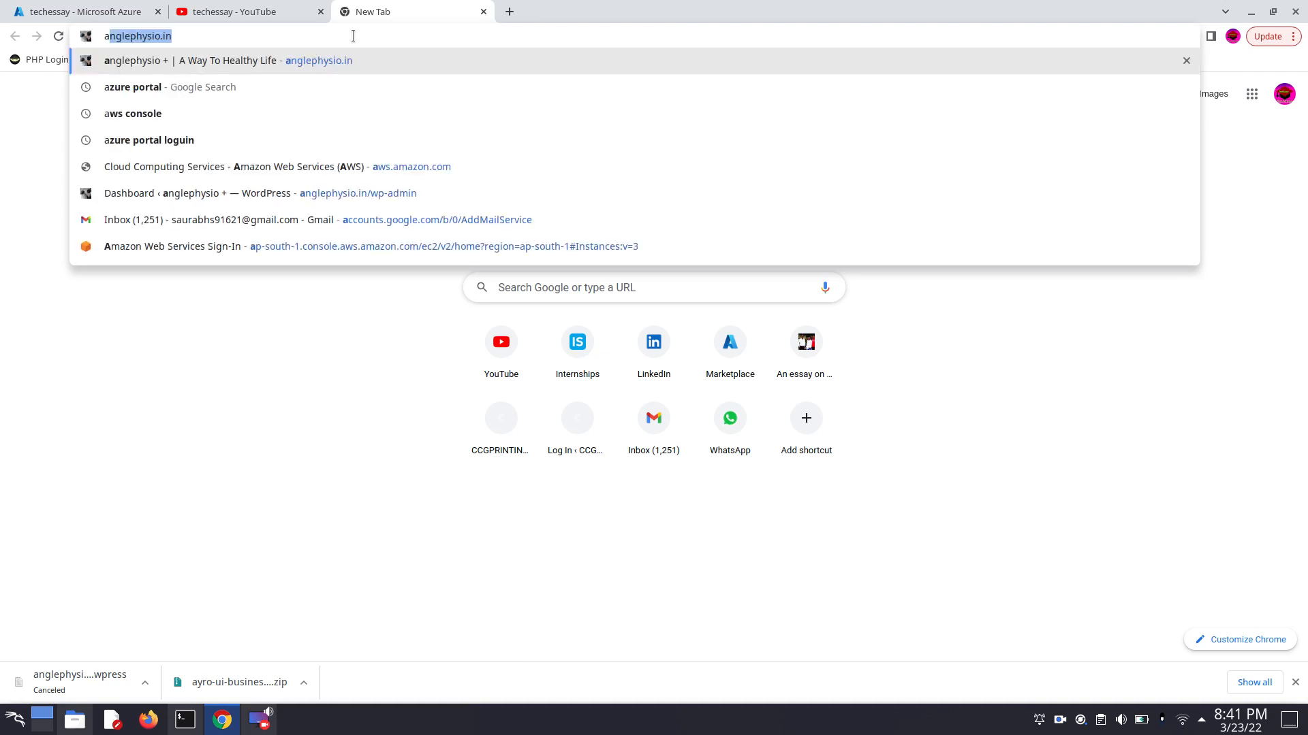
{"action": "key", "text": "Right"}
{"action": "type", "text": "/wp-"}
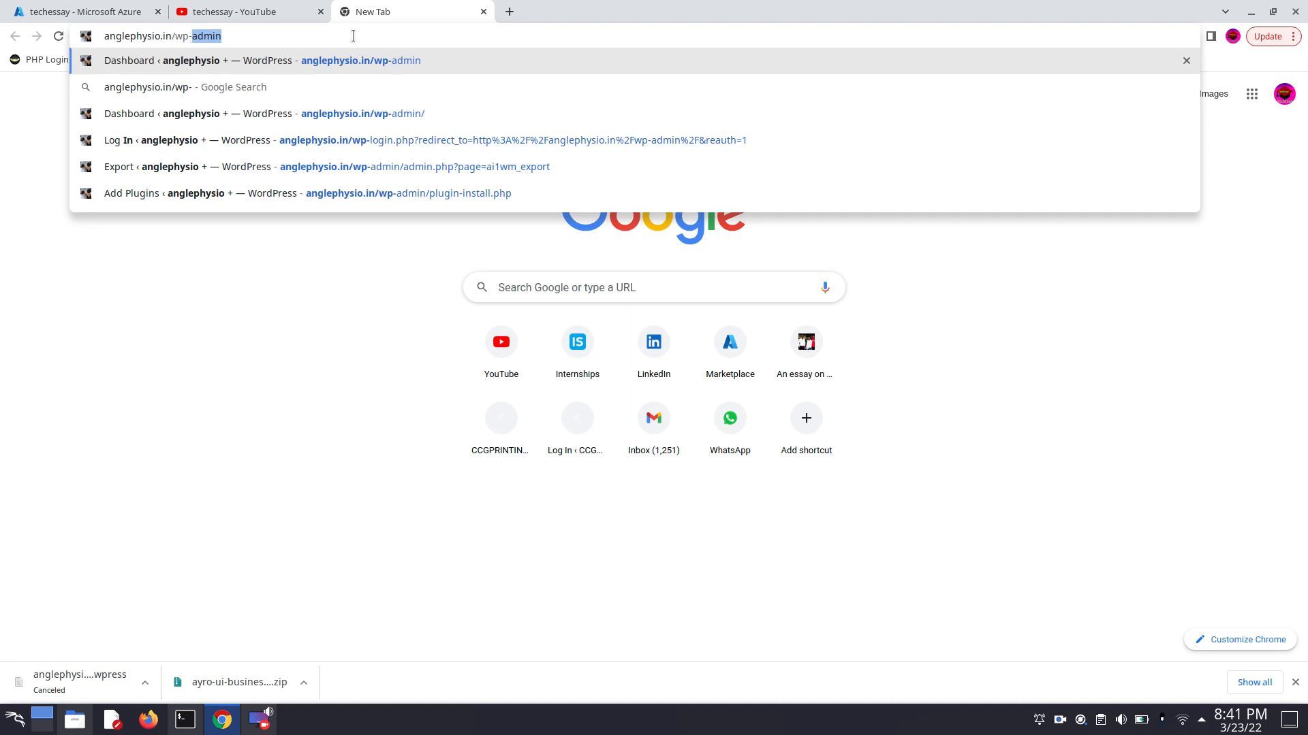
{"action": "type", "text": "admin"}
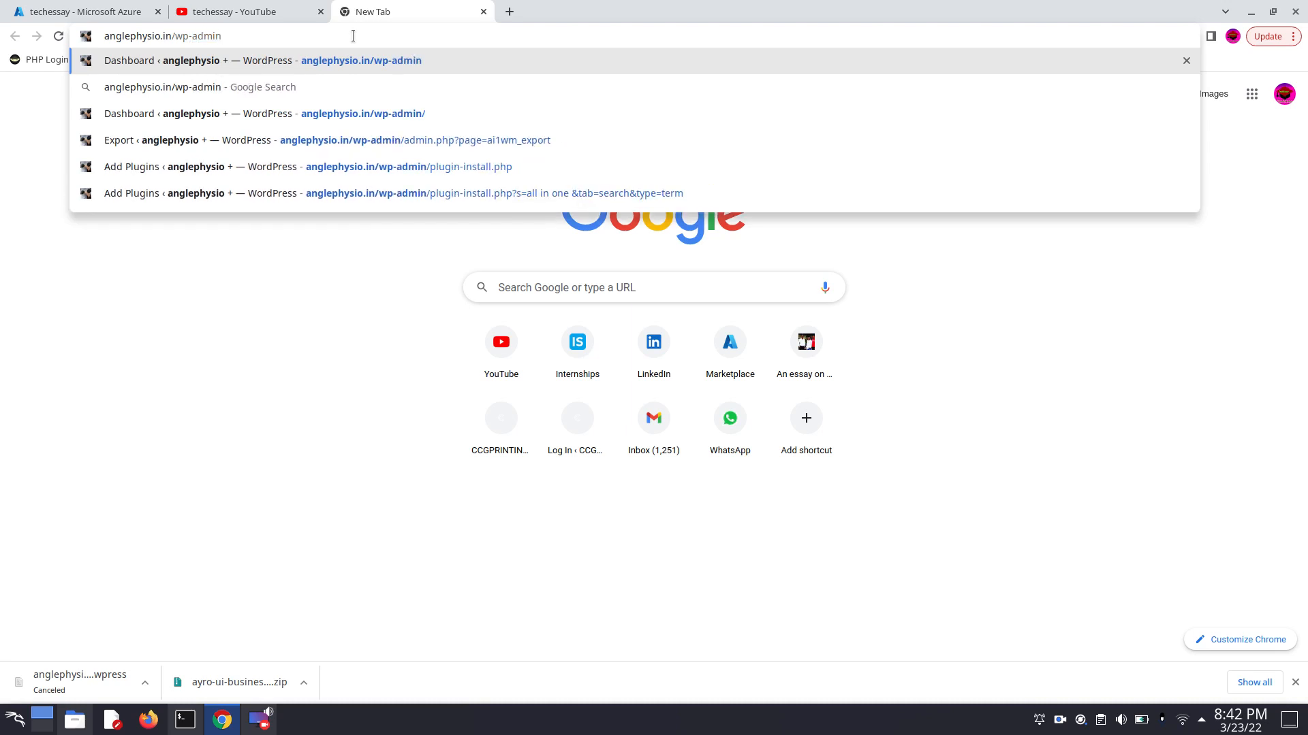
{"action": "key", "text": "Return"}
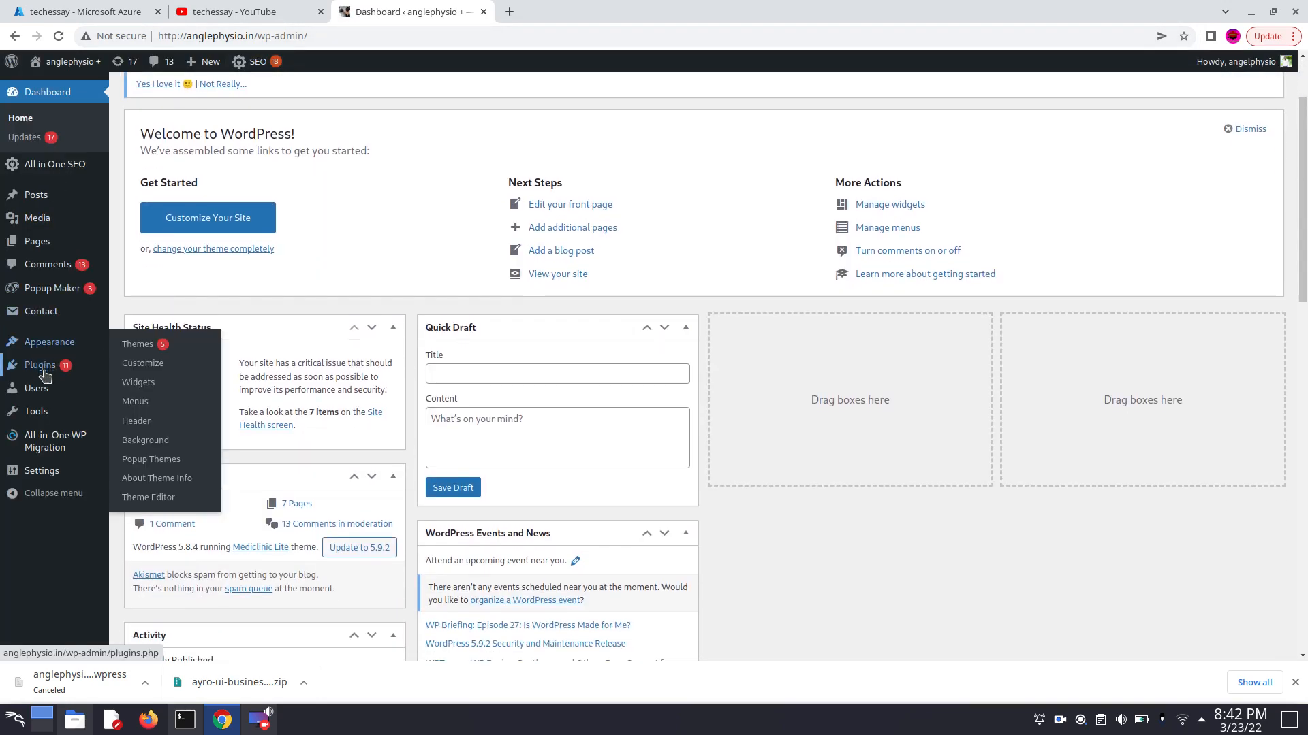
- Search the plugins available to add for "all in one wp migration"
{"action": "mouse_move", "coordinate": [44, 372]}
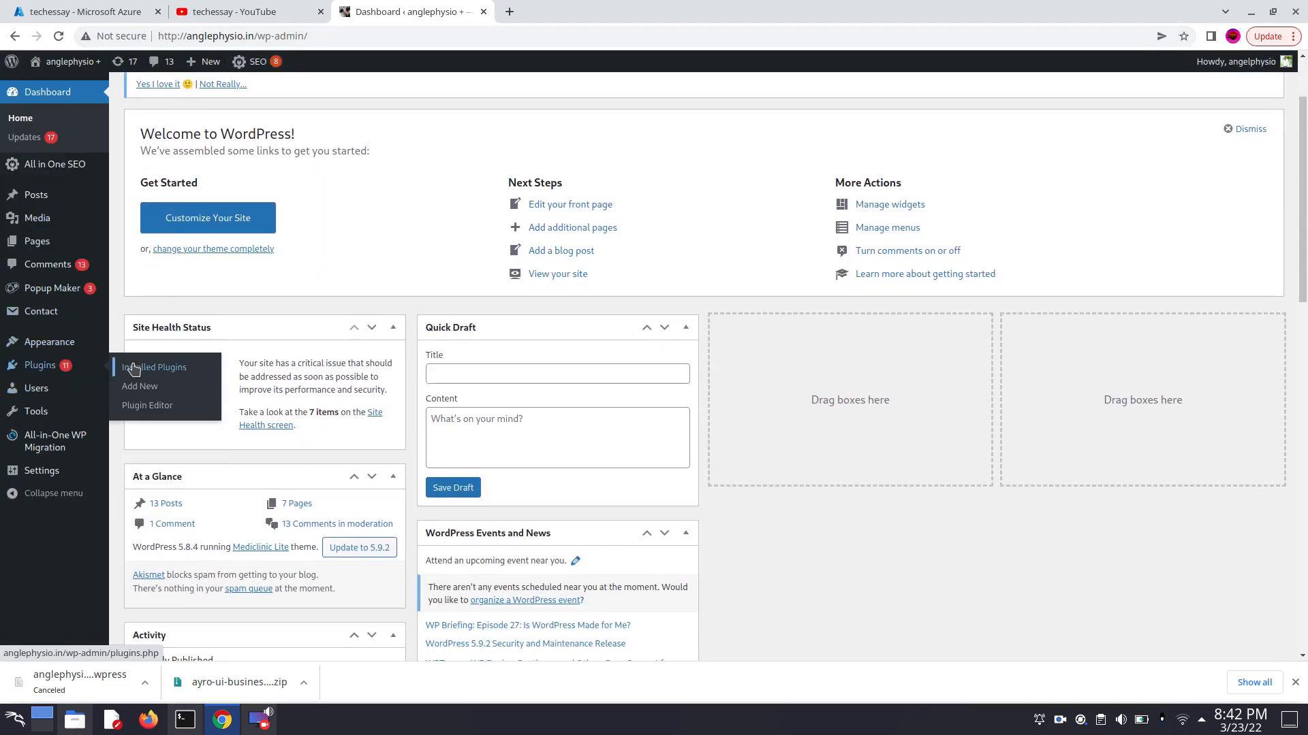
{"action": "left_click", "coordinate": [140, 386]}
{"action": "mouse_move", "coordinate": [32, 443]}
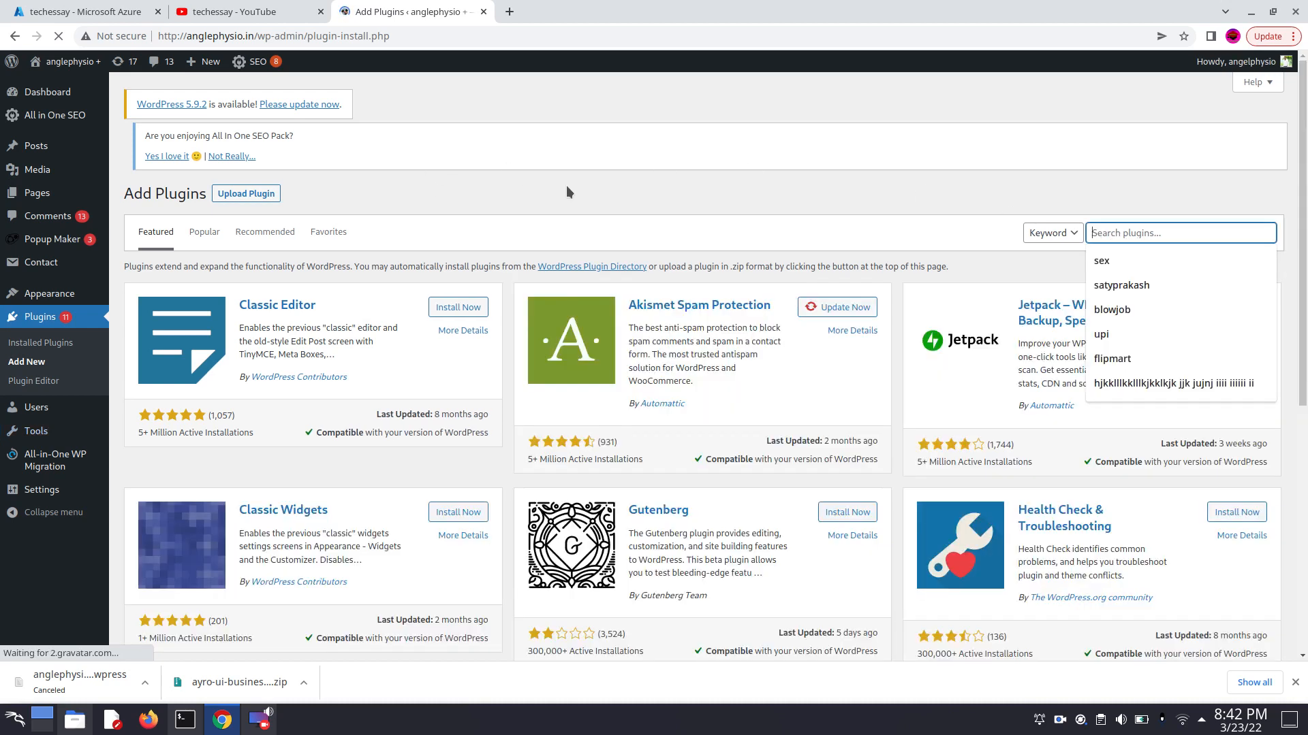
{"action": "left_click", "coordinate": [1107, 235]}
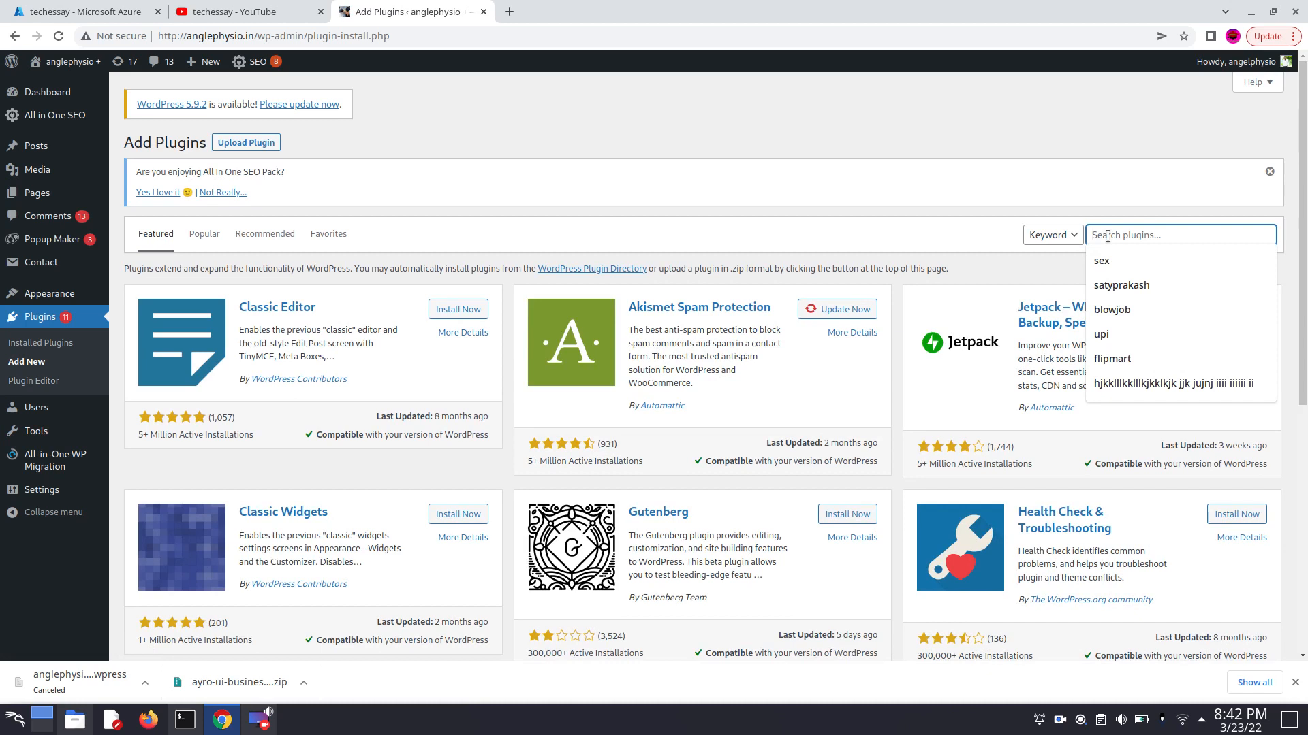
{"action": "type", "text": "all in"}
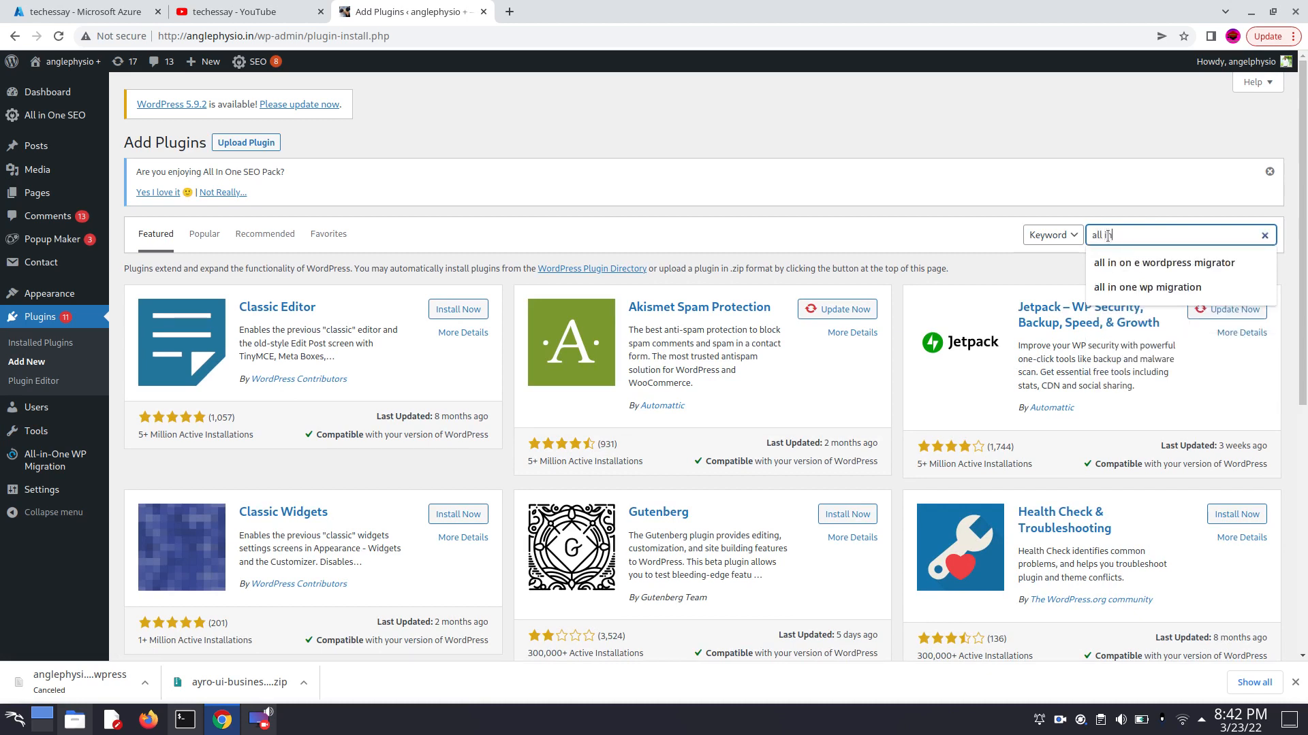
{"action": "type", "text": " one wp mi"}
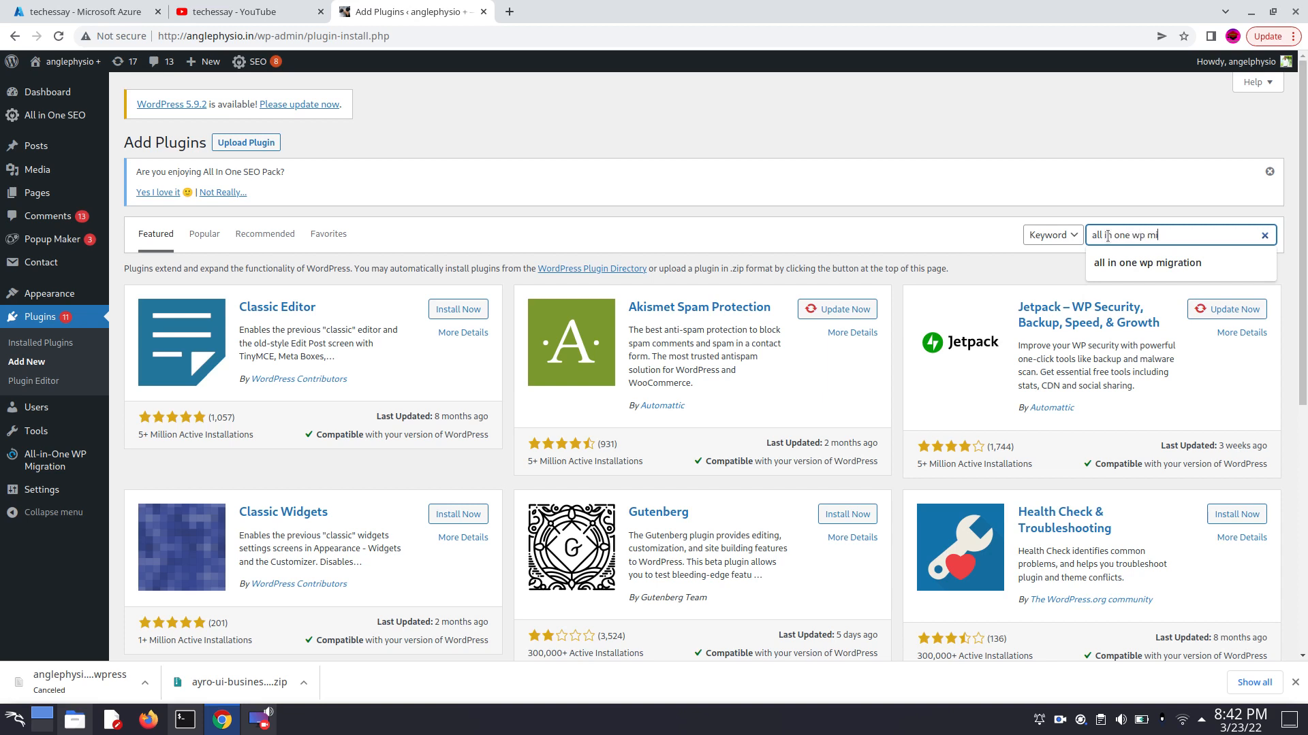
{"action": "type", "text": "gration"}
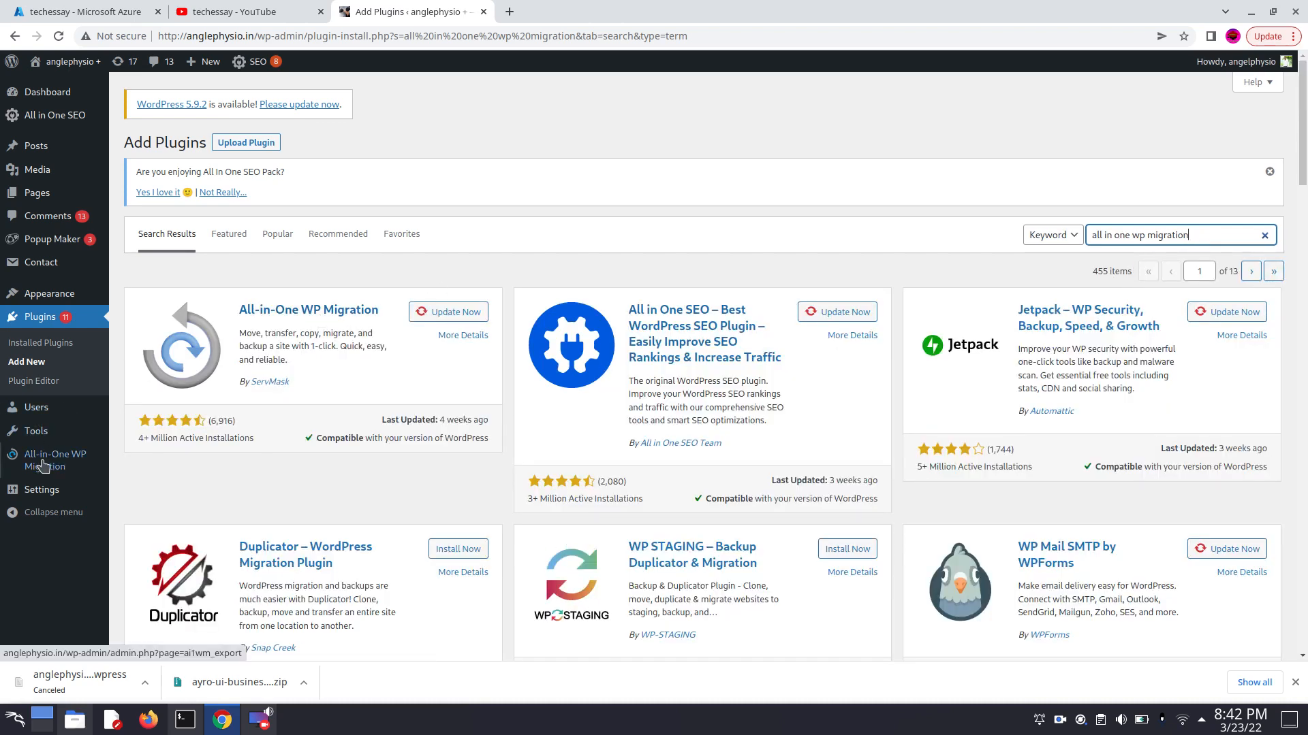
- Open the details of the All-in-One WP Migration plugin and install its update
{"action": "left_click", "coordinate": [279, 311]}
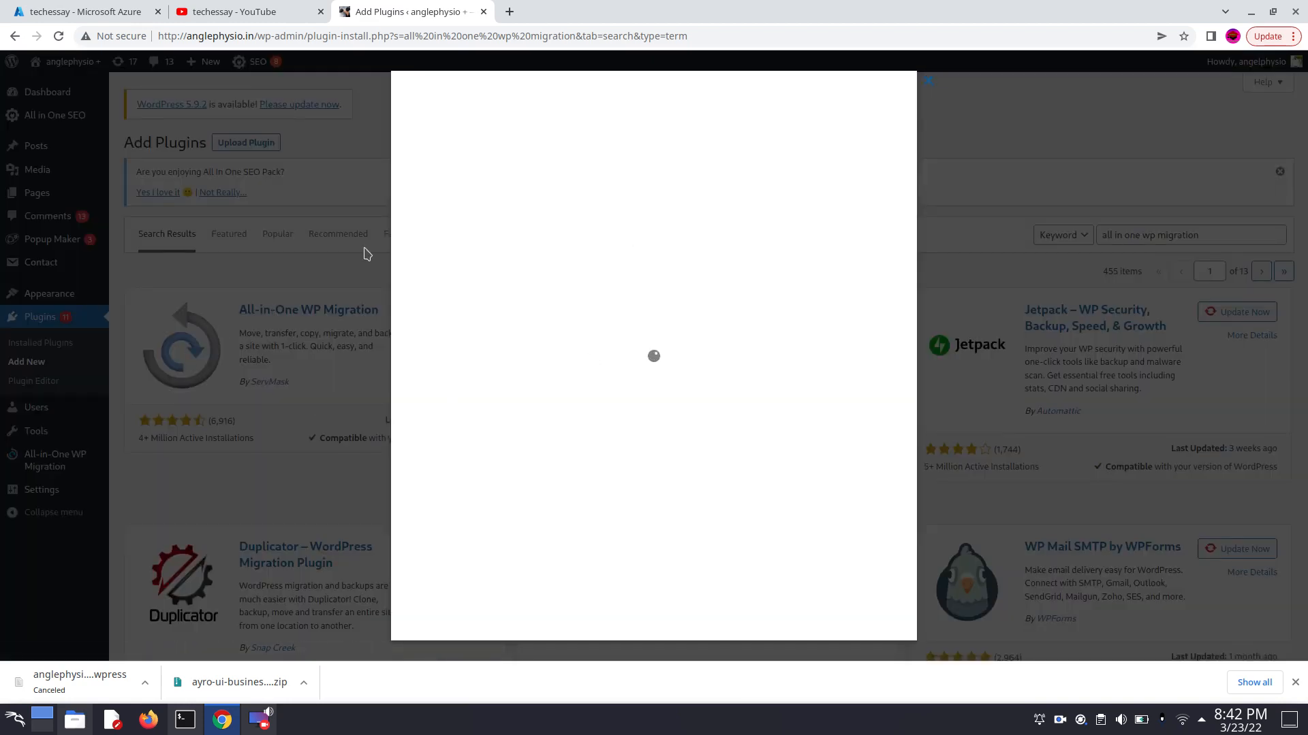
{"action": "scroll", "coordinate": [858, 615], "scroll_direction": "down", "scroll_amount": 1}
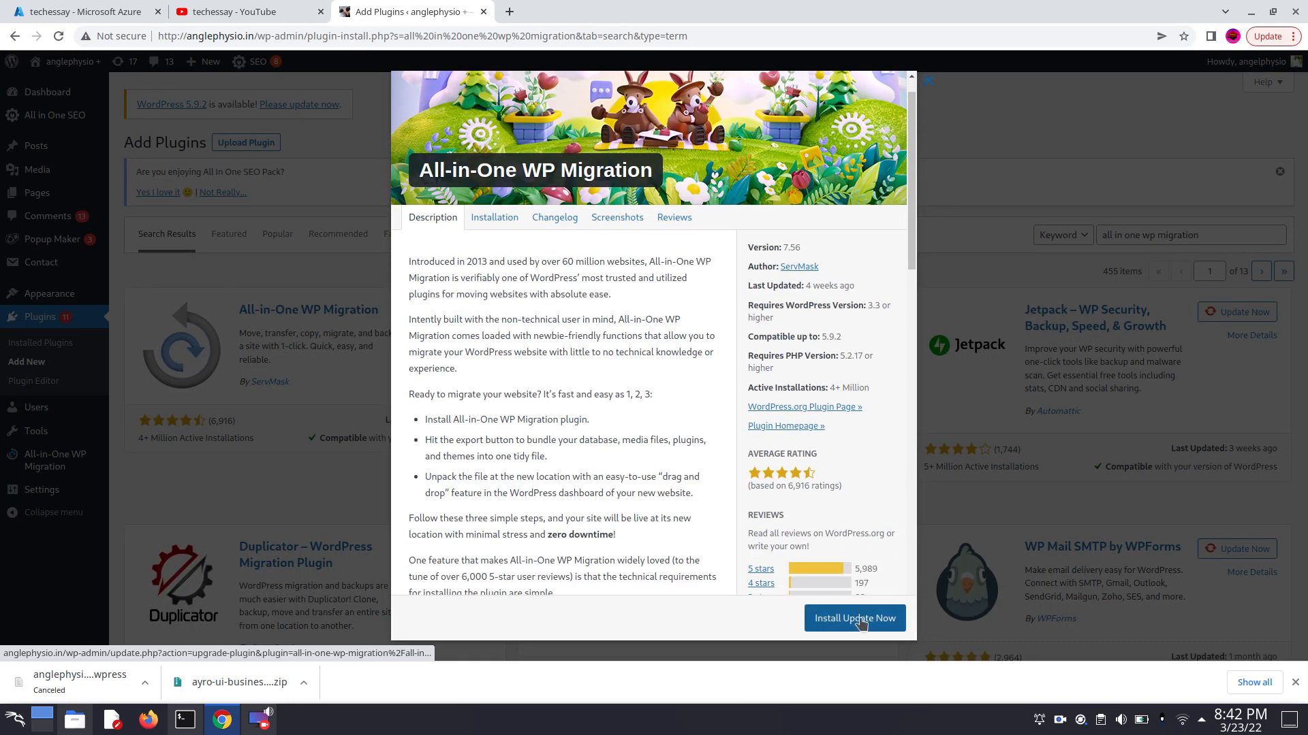
{"action": "scroll", "coordinate": [824, 572], "scroll_direction": "down", "scroll_amount": 8}
{"action": "scroll", "coordinate": [823, 590], "scroll_direction": "down", "scroll_amount": 10}
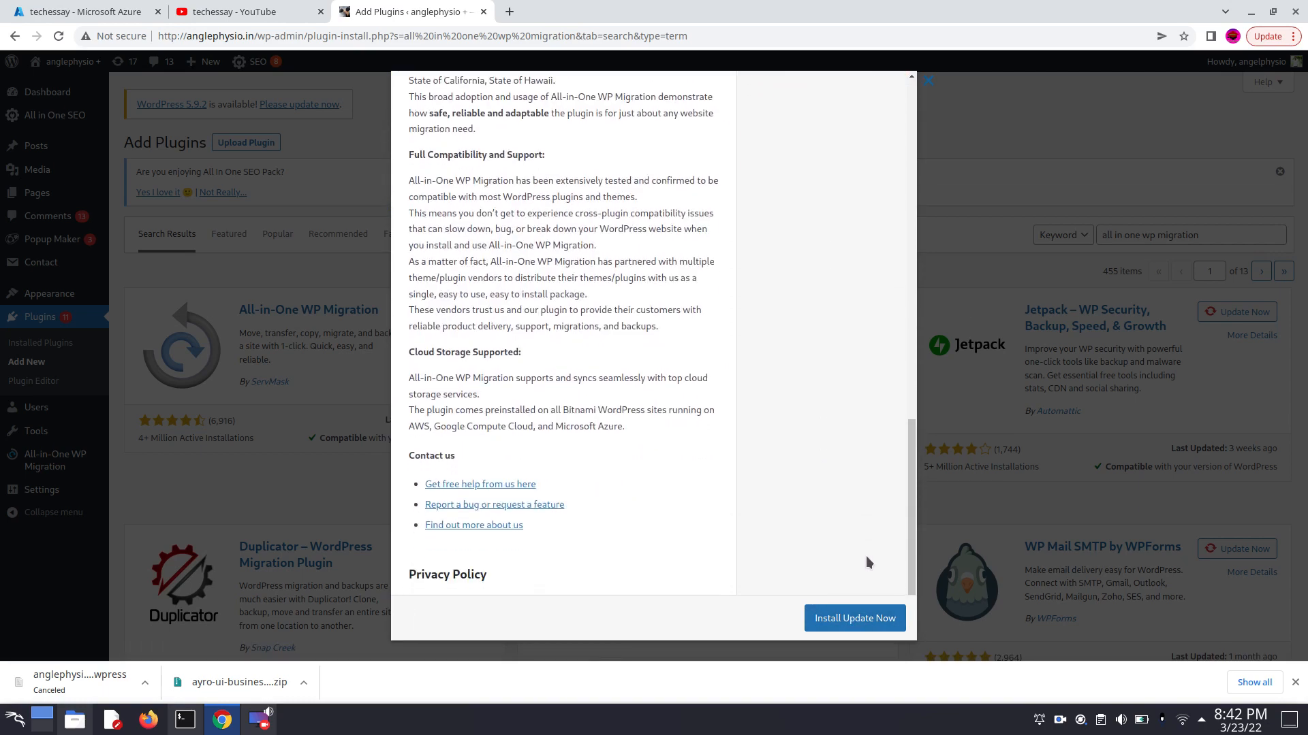
{"action": "left_click", "coordinate": [861, 620]}
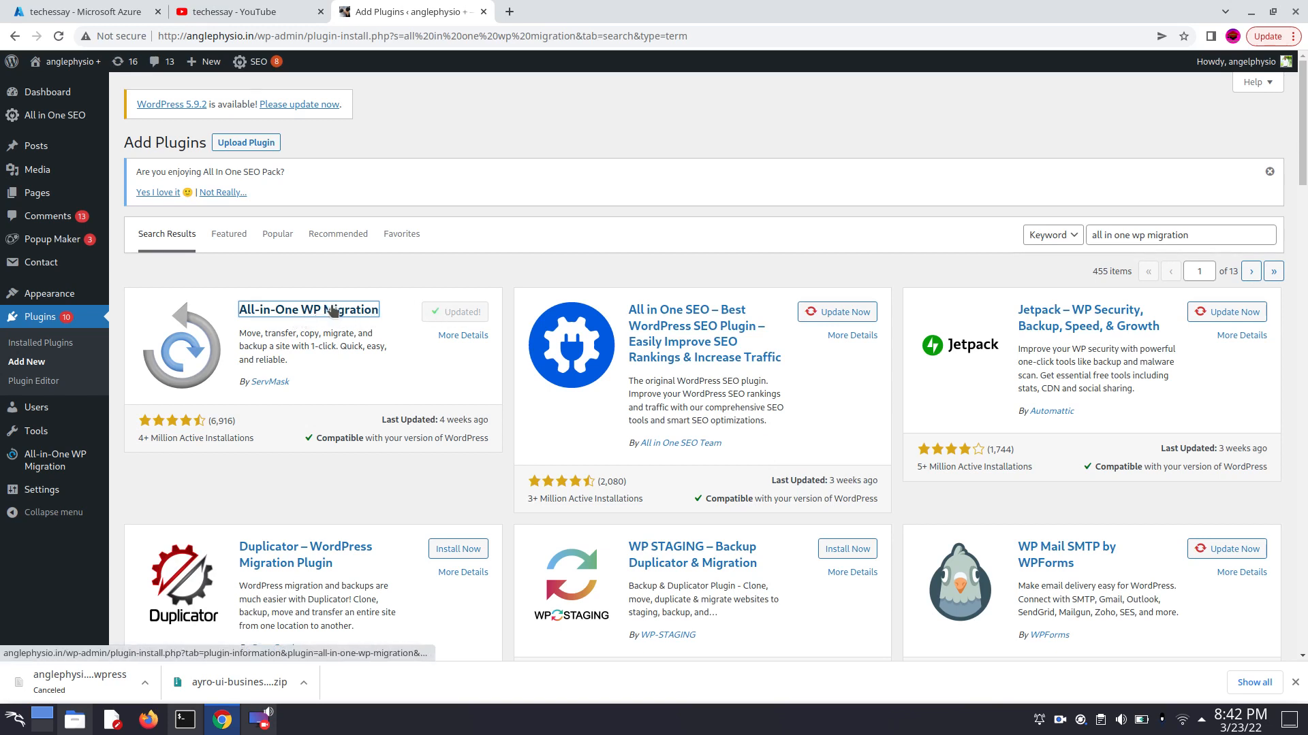
- Check the All-in-One WP Migration plugin's details and its entry among the installed plugins
{"action": "left_click", "coordinate": [298, 318]}
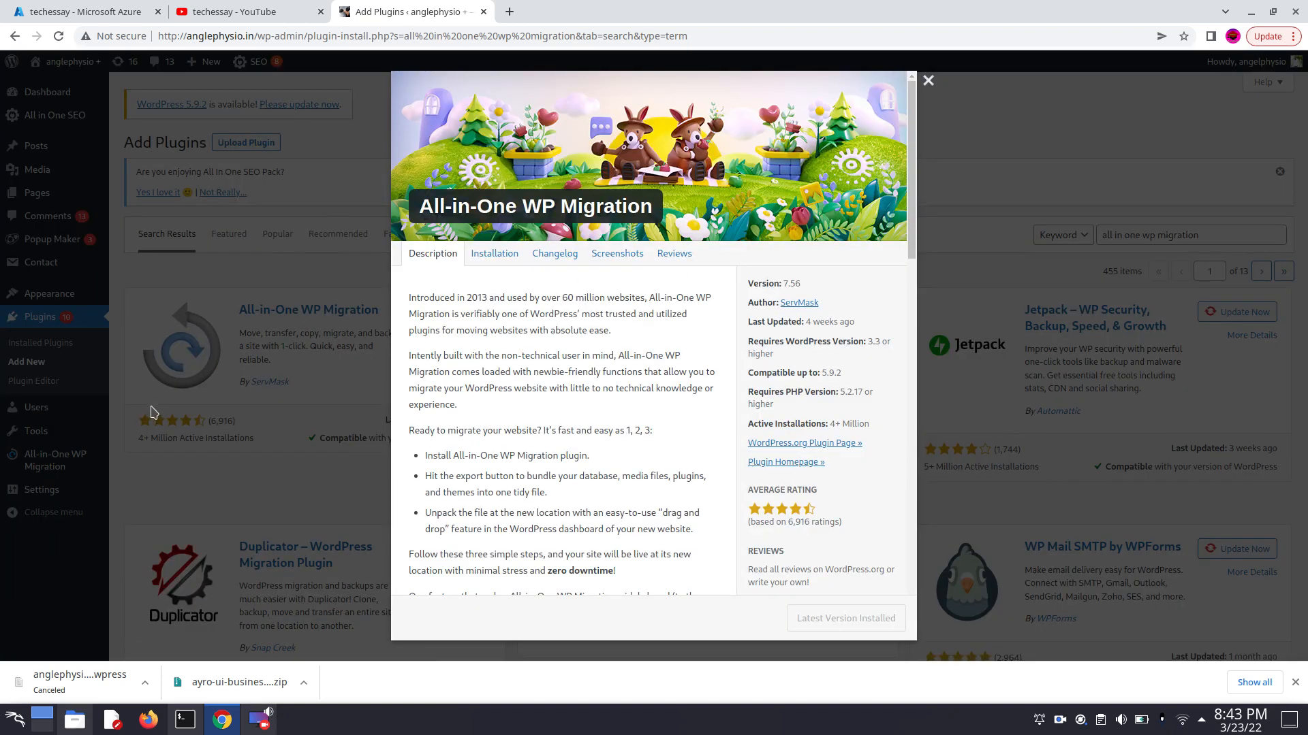
{"action": "left_click", "coordinate": [927, 80]}
{"action": "left_click", "coordinate": [45, 344]}
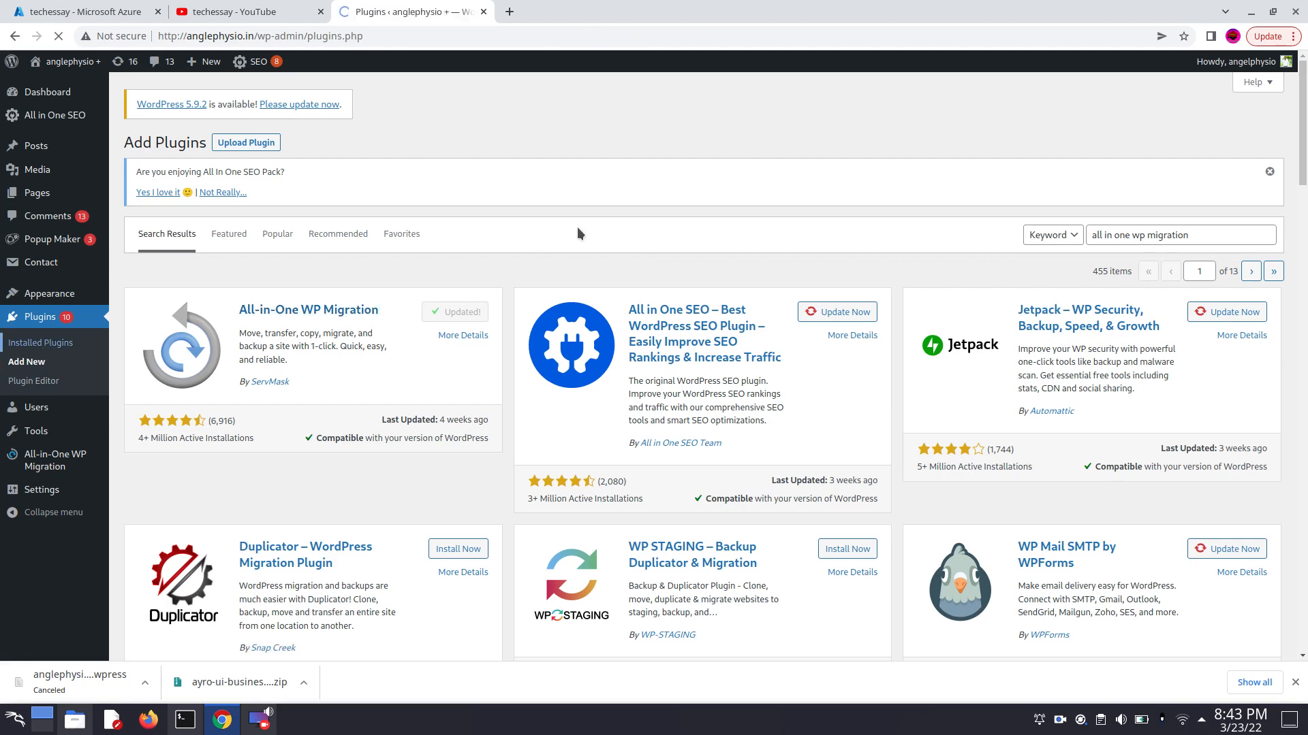
{"action": "scroll", "coordinate": [532, 226], "scroll_direction": "down", "scroll_amount": 2}
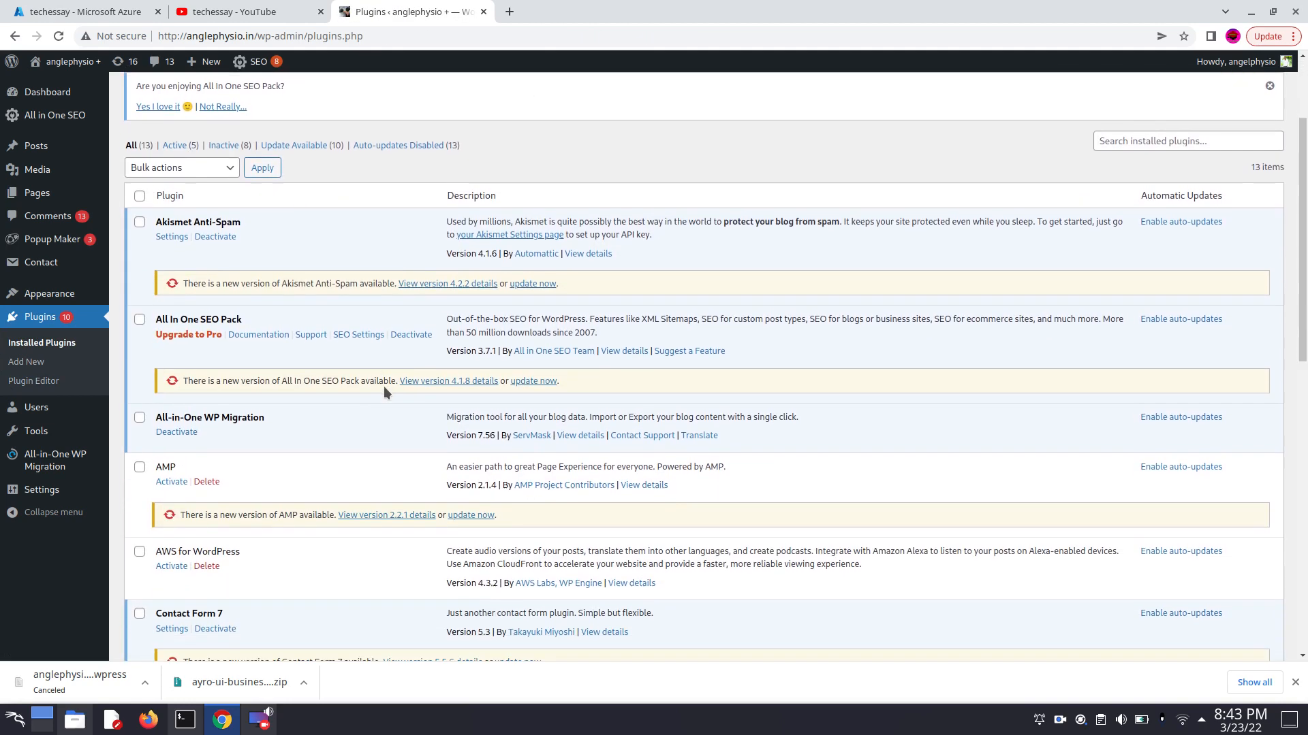
{"action": "scroll", "coordinate": [149, 557], "scroll_direction": "down", "scroll_amount": 1}
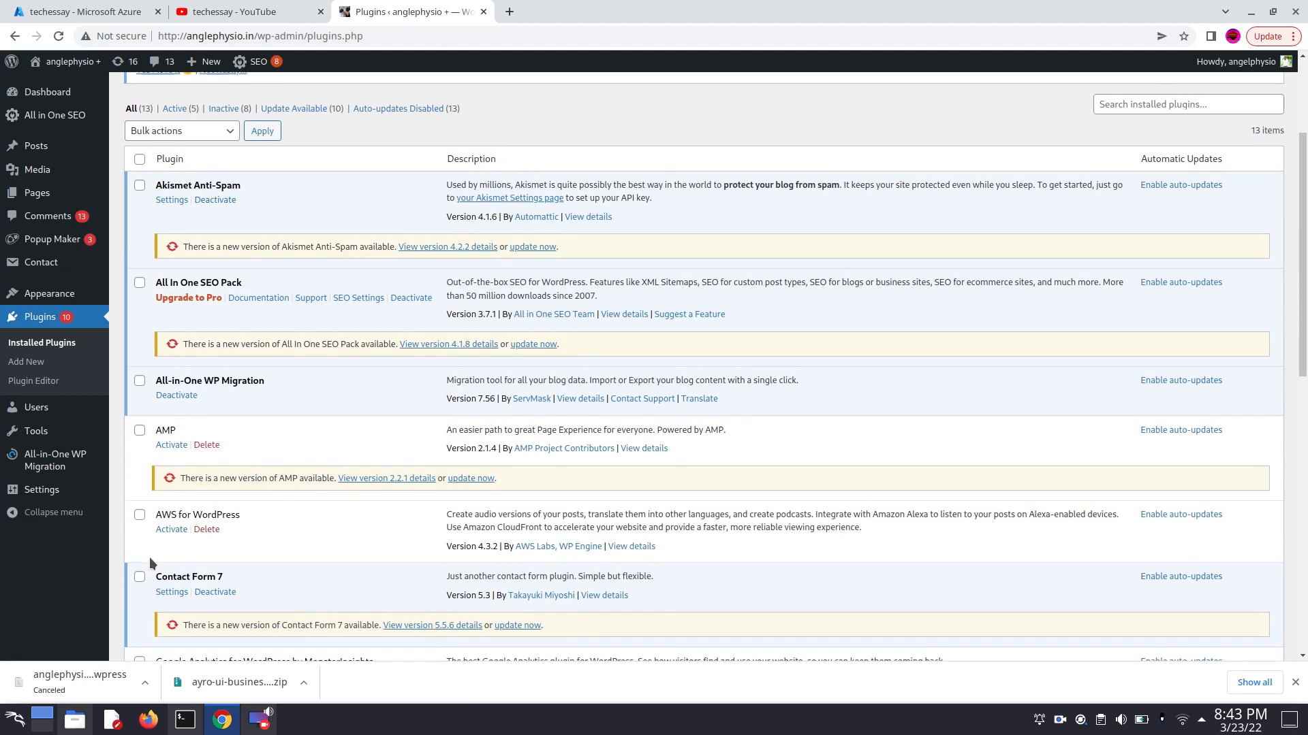
{"action": "scroll", "coordinate": [209, 245], "scroll_direction": "down", "scroll_amount": 6}
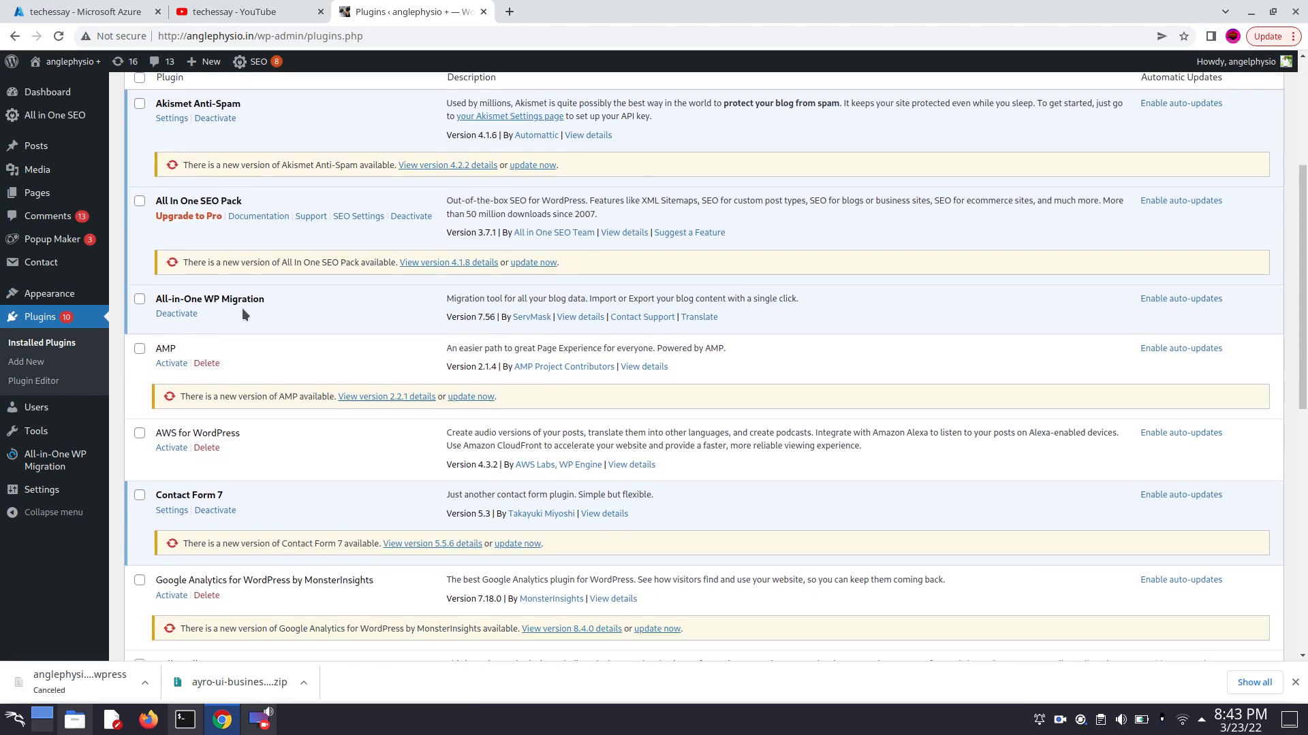
{"action": "scroll", "coordinate": [211, 578], "scroll_direction": "down", "scroll_amount": 3}
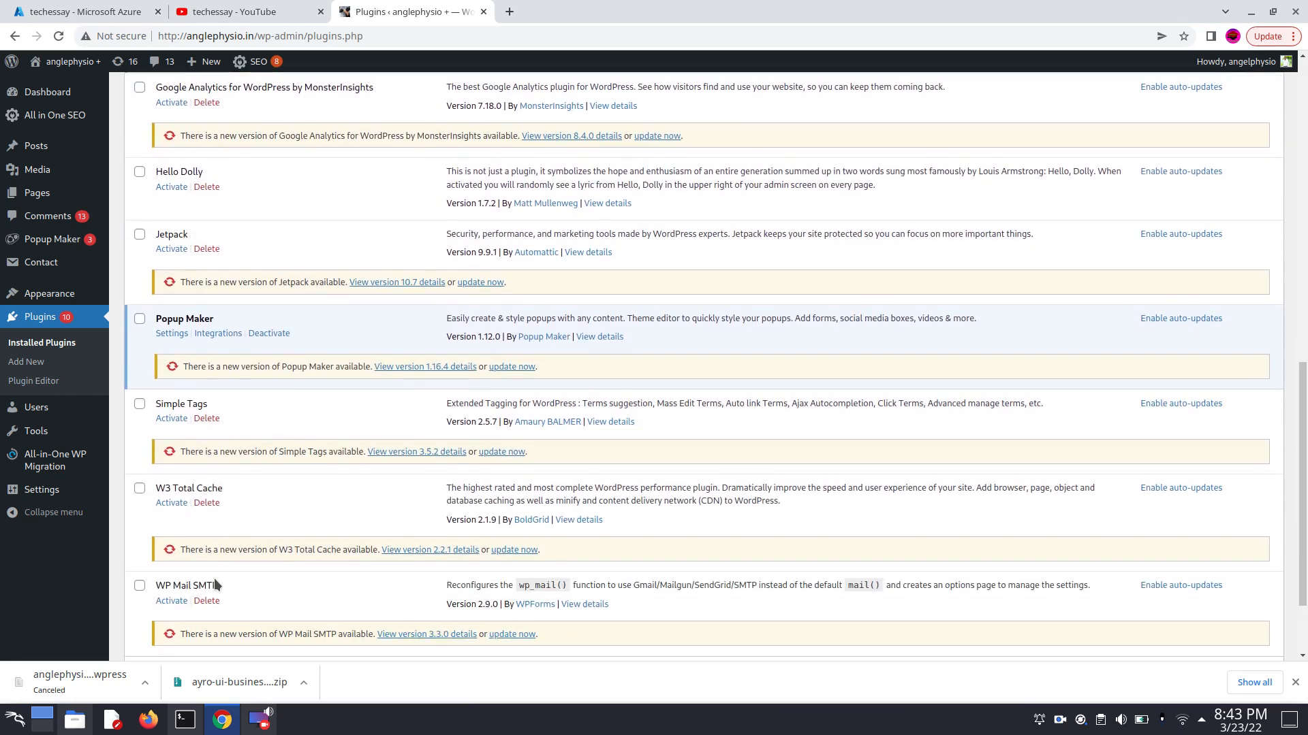
{"action": "scroll", "coordinate": [248, 446], "scroll_direction": "up", "scroll_amount": 4}
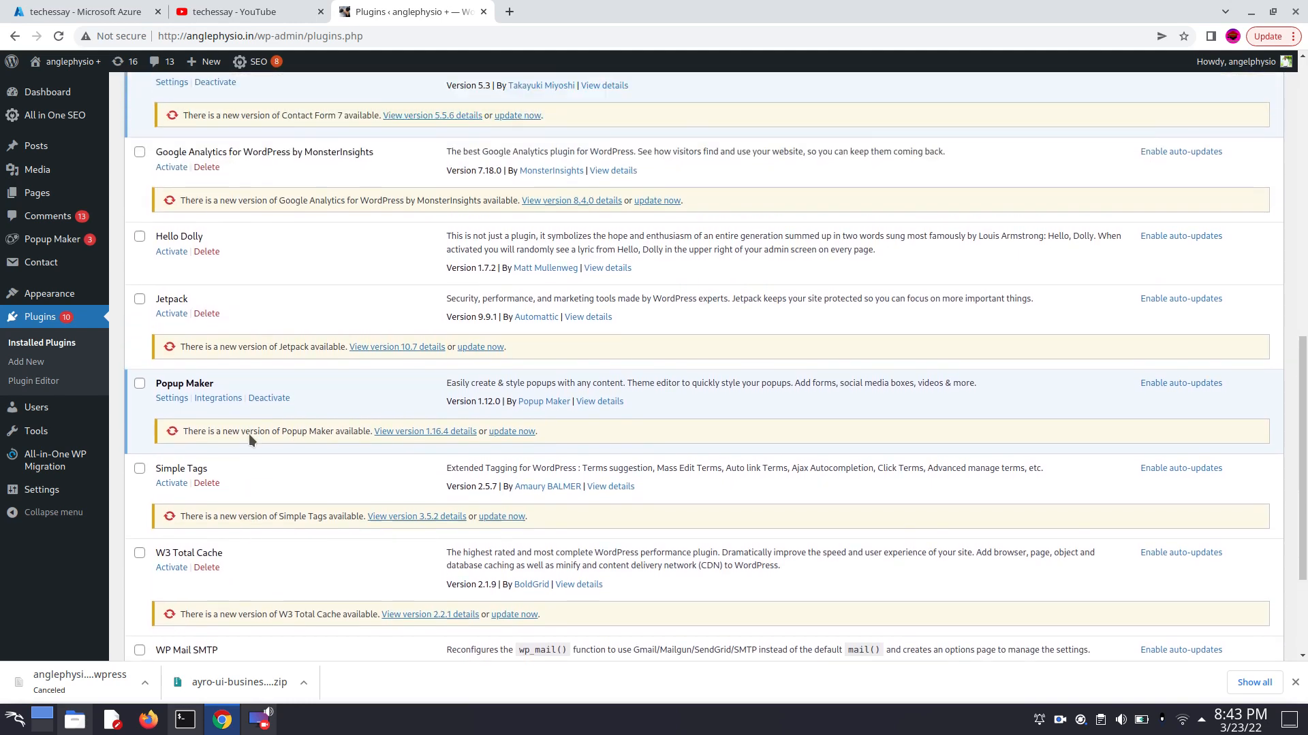
{"action": "scroll", "coordinate": [248, 433], "scroll_direction": "up", "scroll_amount": 3}
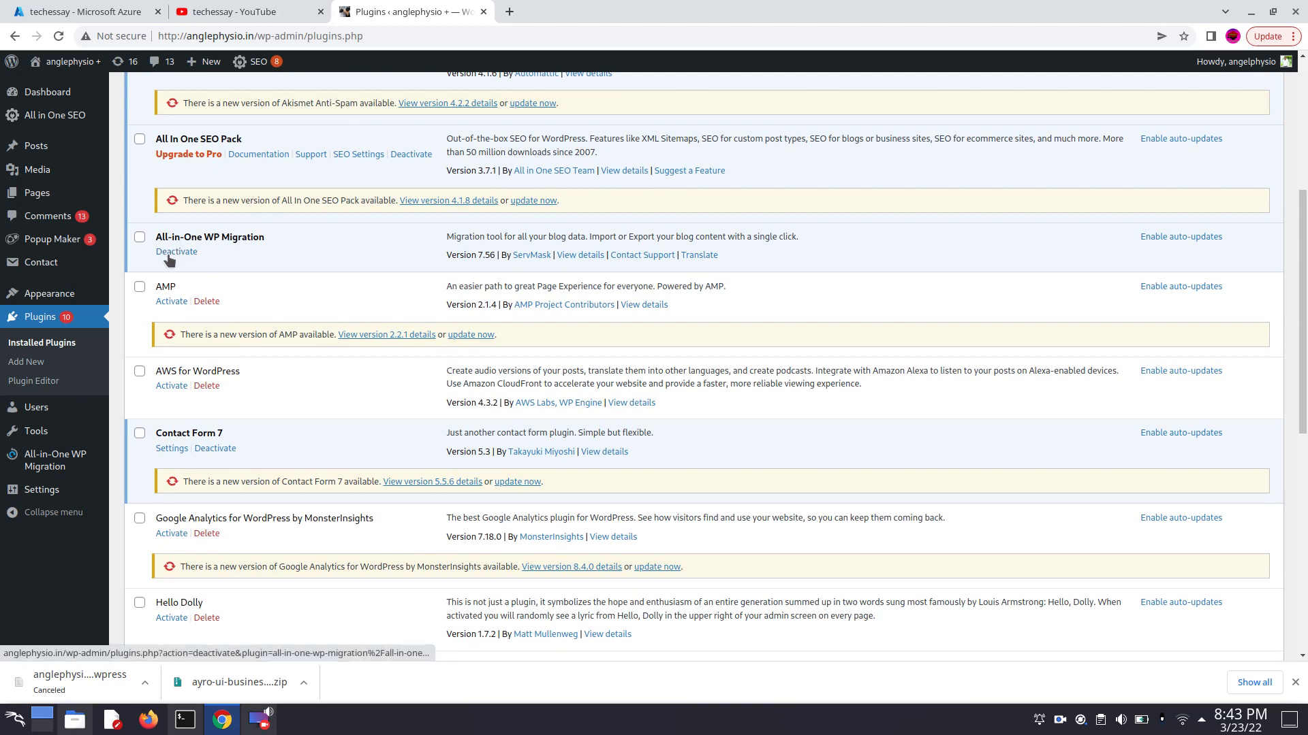
- Export the site to a file with All-in-One WP Migration and close the download dialog without downloading
{"action": "mouse_move", "coordinate": [31, 470]}
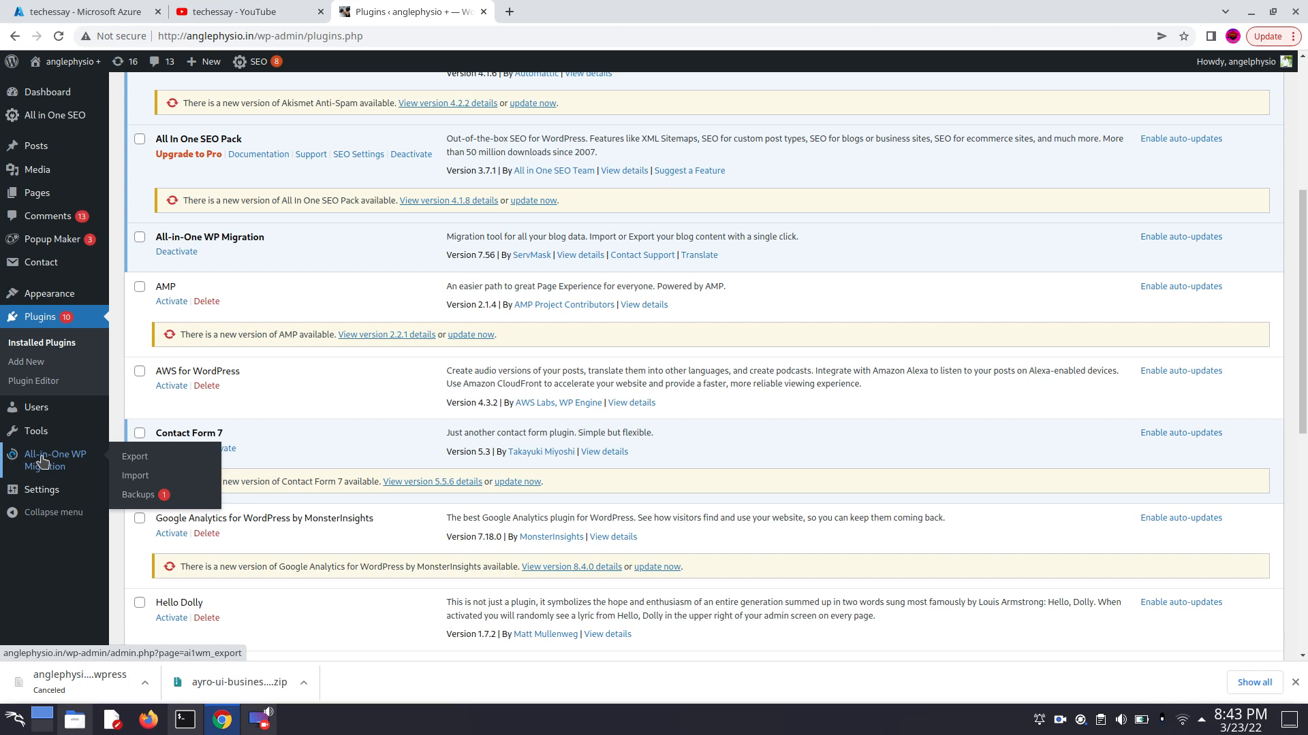
{"action": "left_click", "coordinate": [136, 460]}
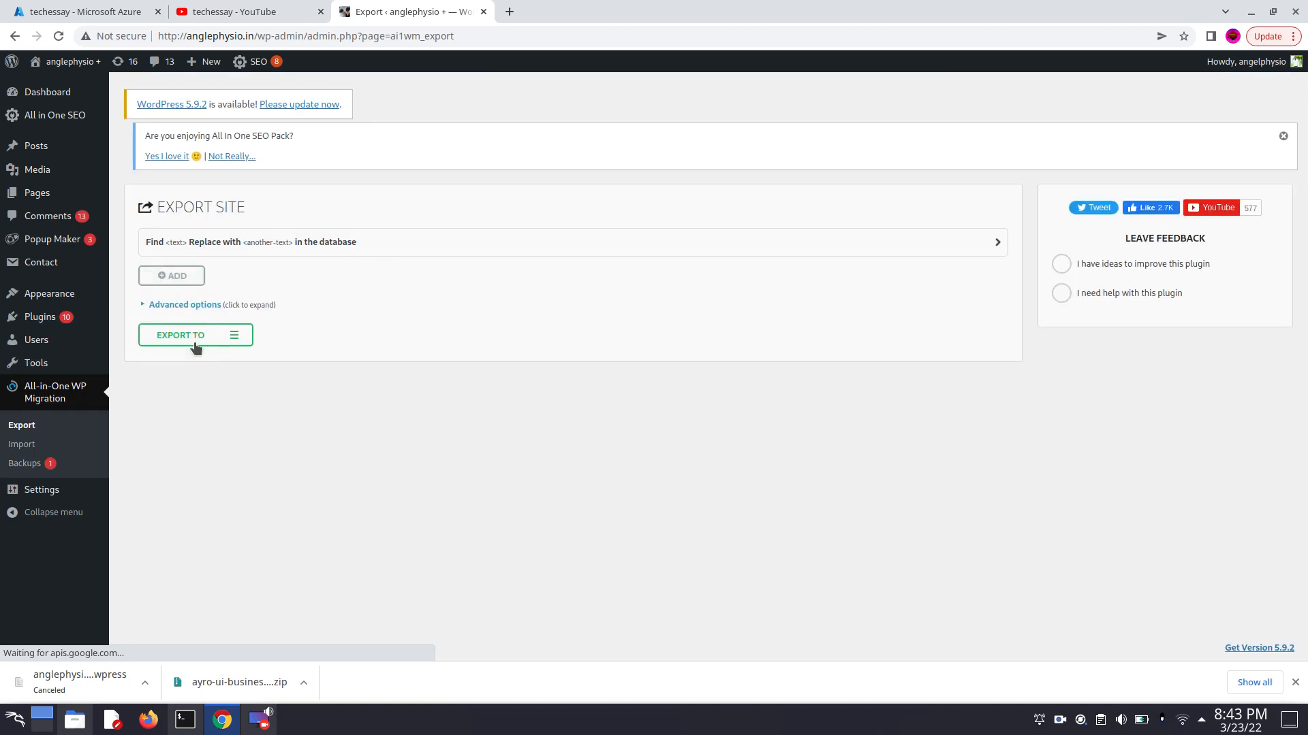
{"action": "left_click", "coordinate": [194, 343]}
{"action": "scroll", "coordinate": [370, 429], "scroll_direction": "down", "scroll_amount": 1}
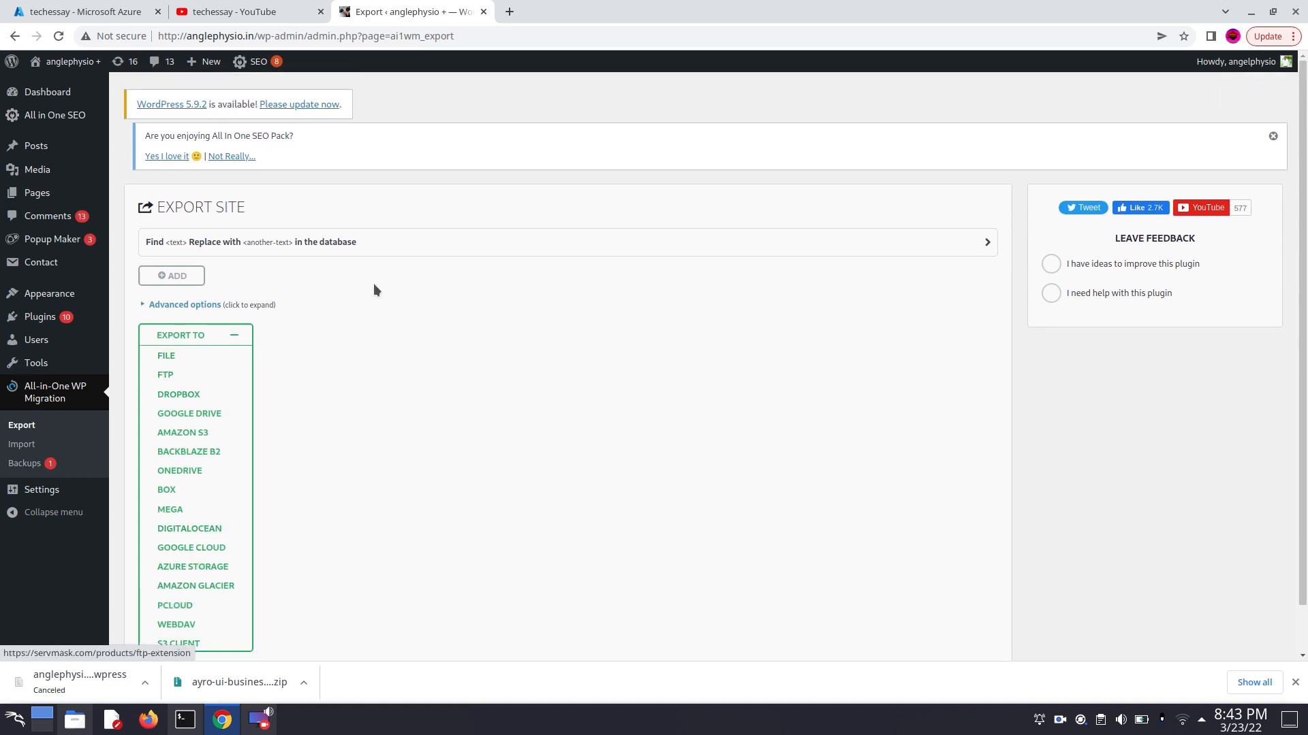
{"action": "left_click", "coordinate": [167, 357]}
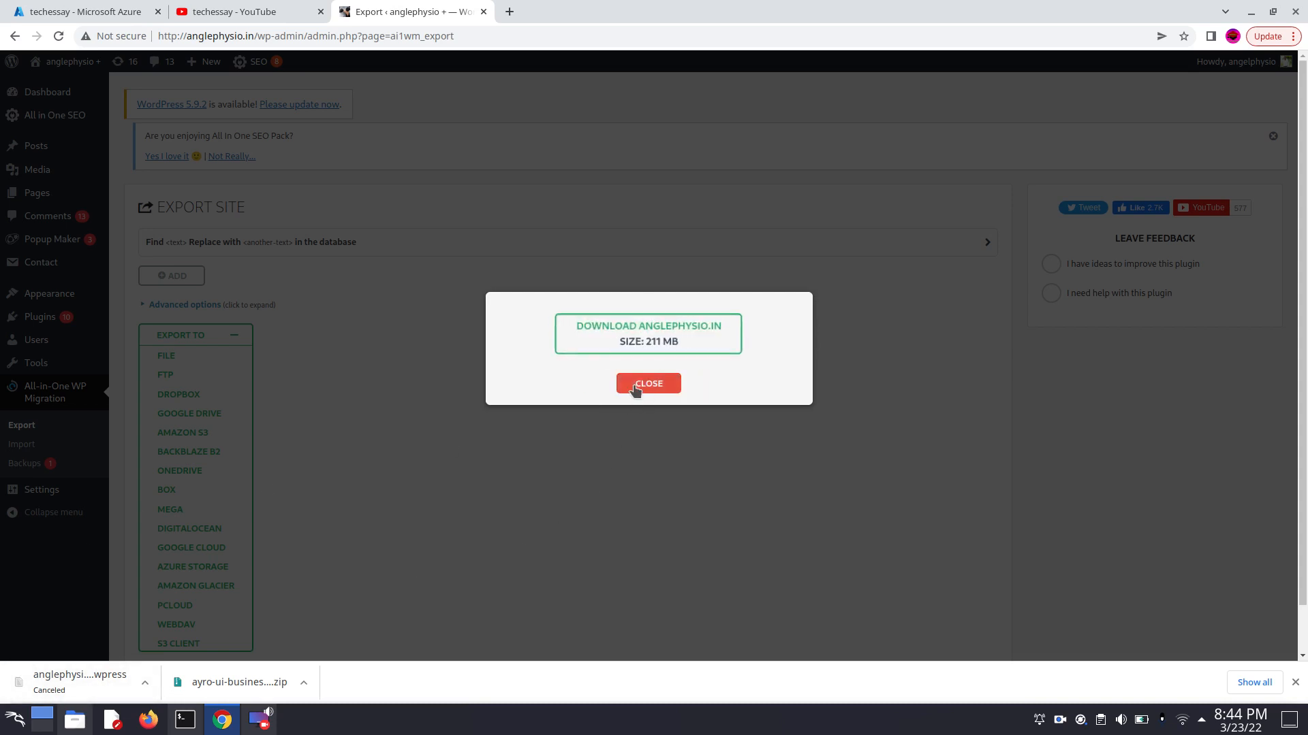
{"action": "left_click", "coordinate": [634, 386]}
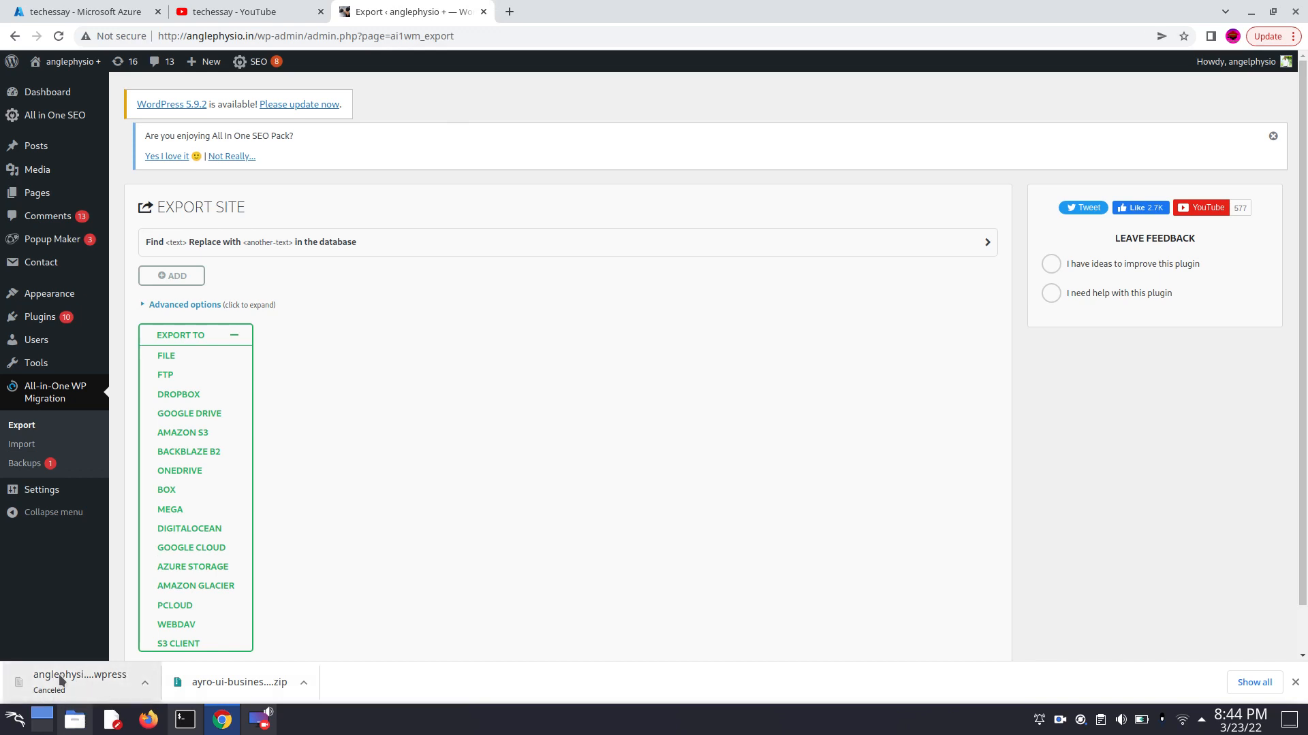
- Search Google for "azure portal" in a new browser tab and open the Azure portal home page through the Microsoft Azure Portal result
{"action": "left_click", "coordinate": [509, 12]}
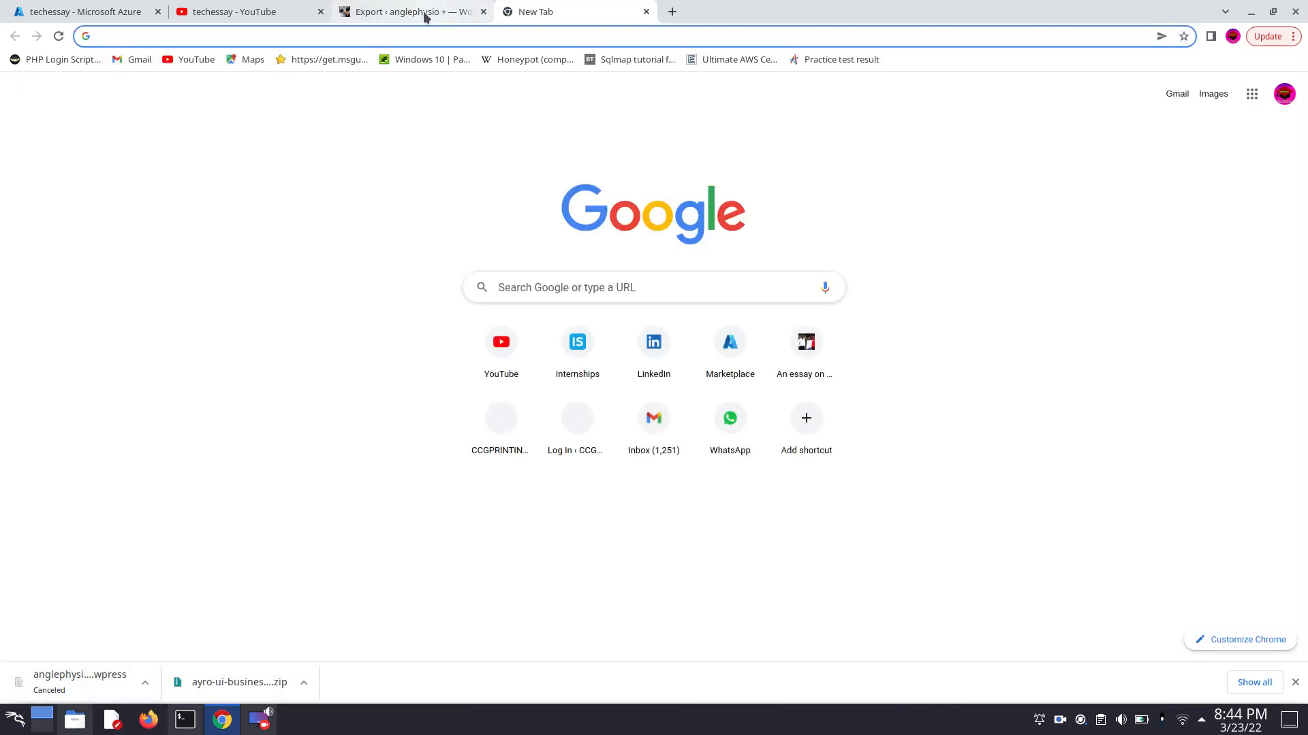
{"action": "left_click", "coordinate": [474, 37]}
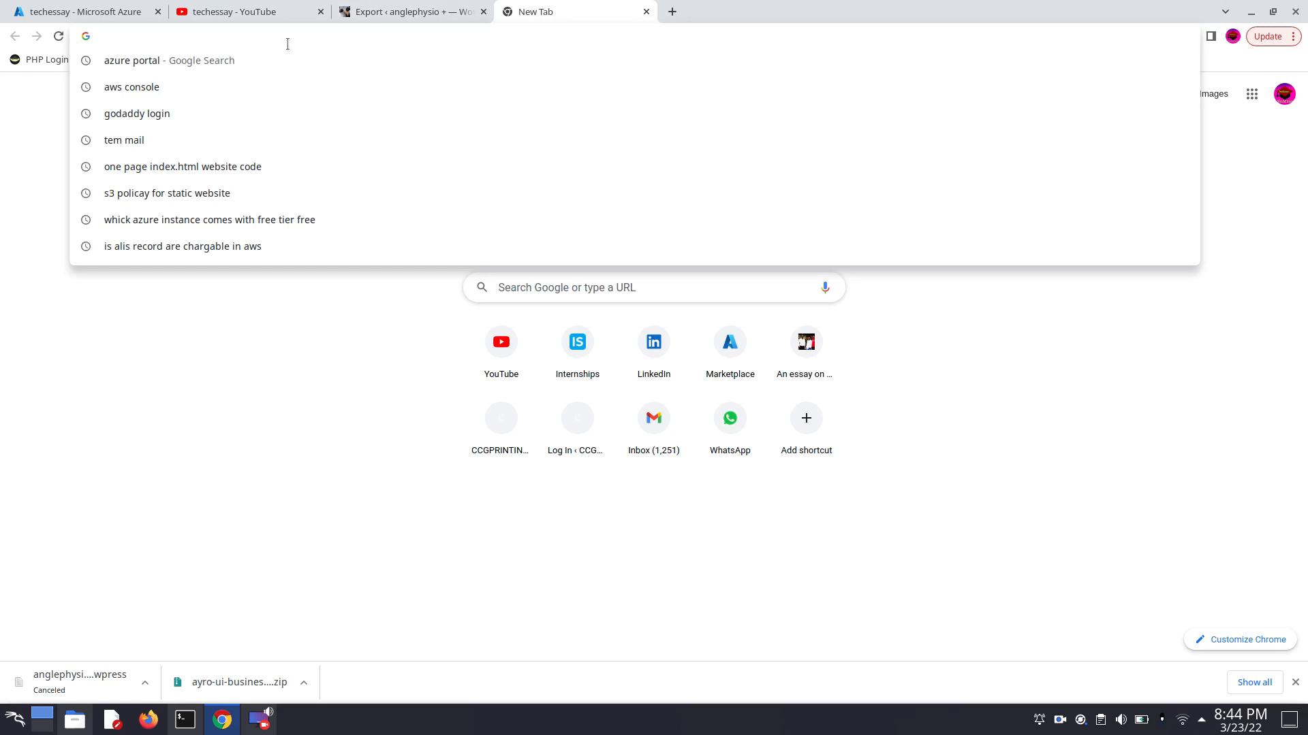
{"action": "left_click", "coordinate": [164, 62]}
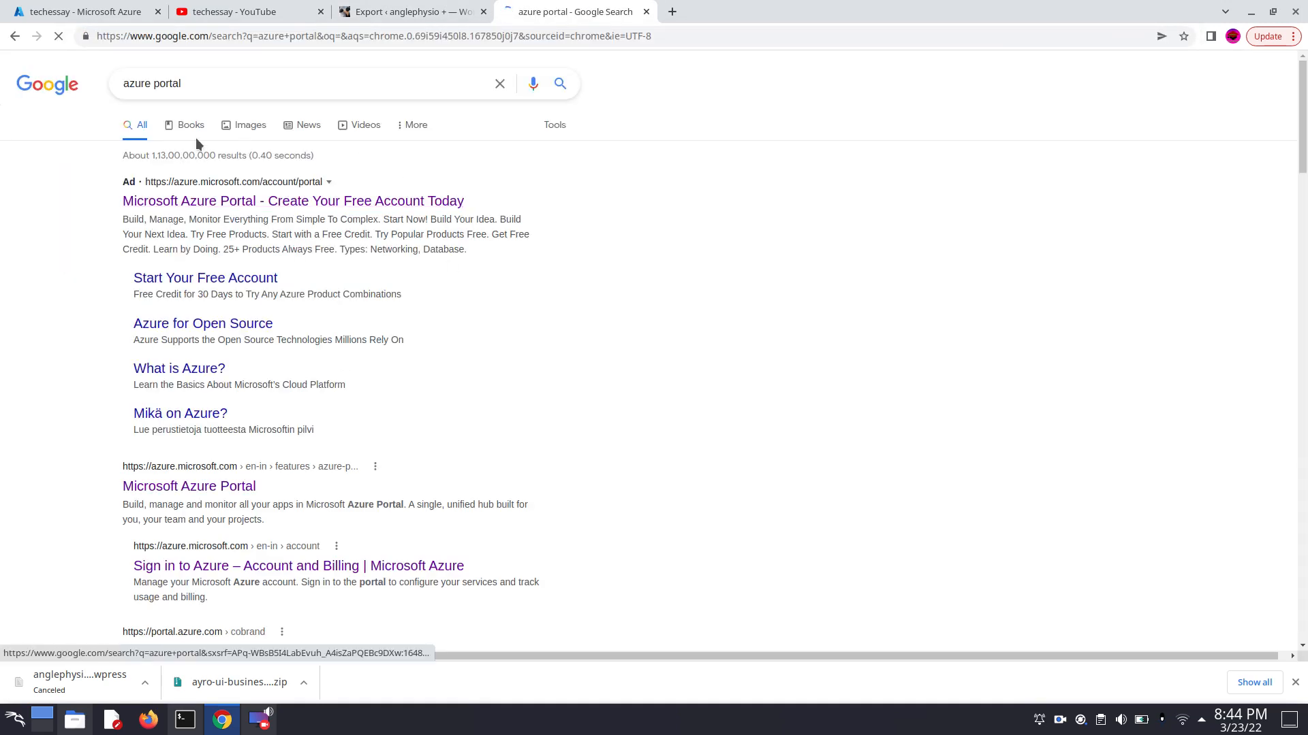
{"action": "scroll", "coordinate": [169, 444], "scroll_direction": "down", "scroll_amount": 2}
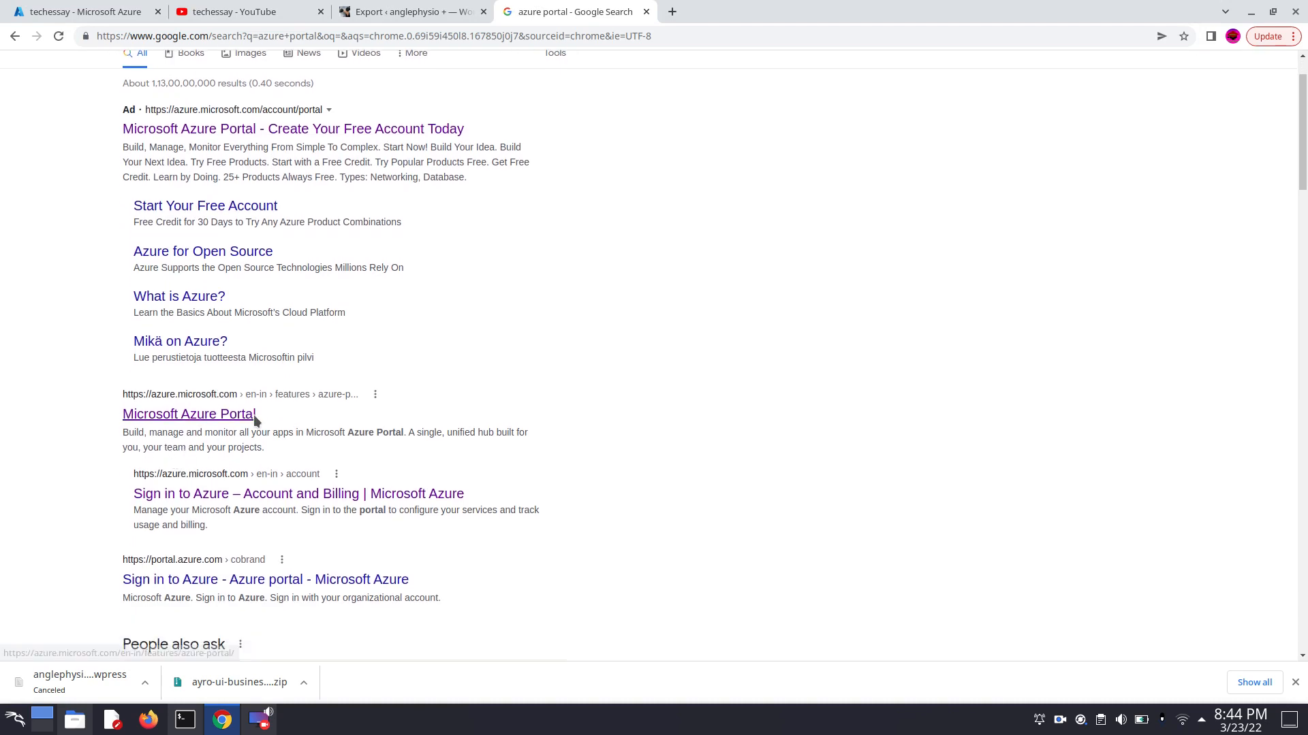
{"action": "left_click", "coordinate": [181, 427]}
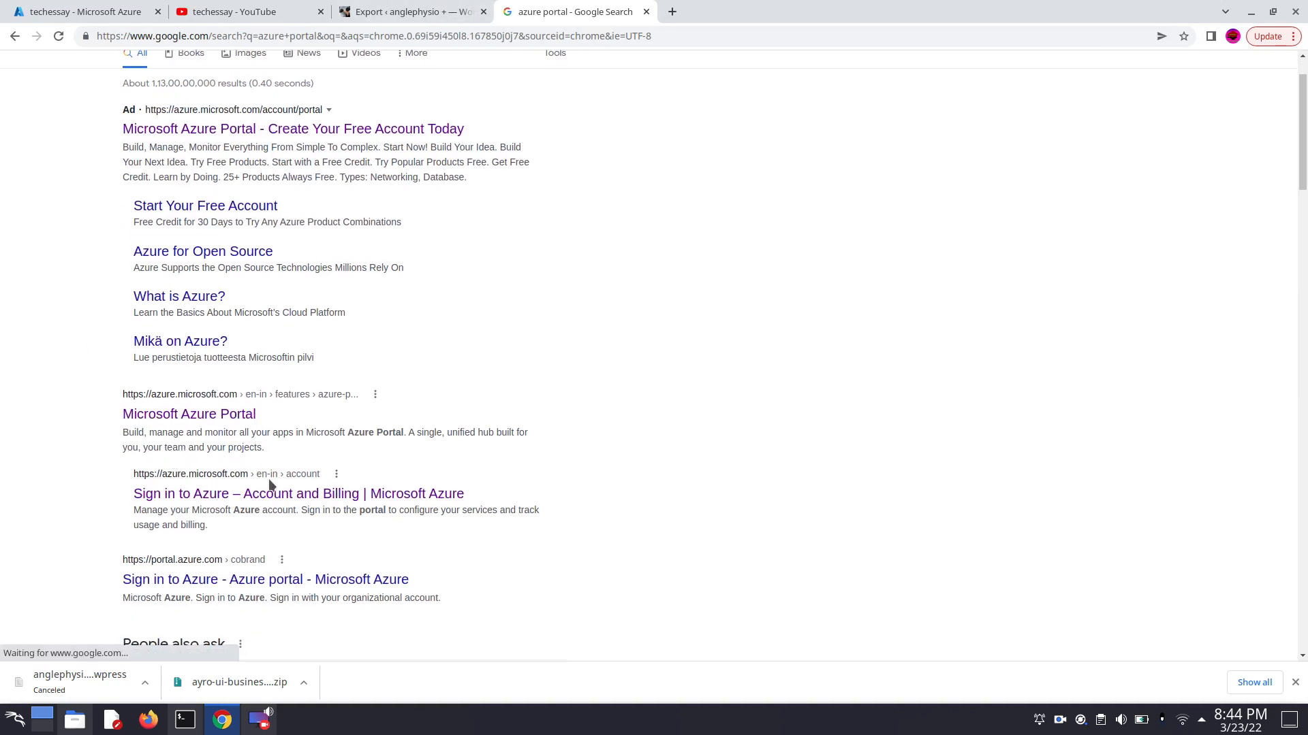
{"action": "left_click", "coordinate": [154, 415]}
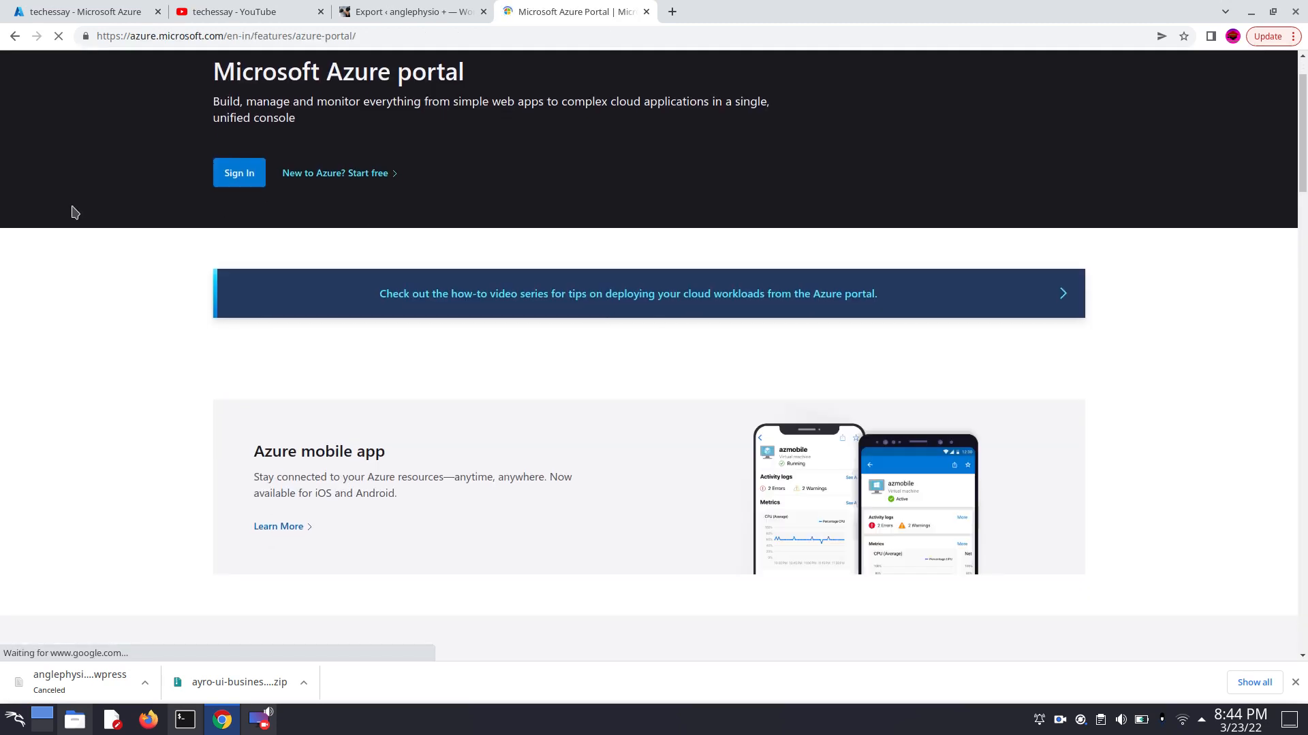
{"action": "scroll", "coordinate": [615, 189], "scroll_direction": "down", "scroll_amount": 1}
{"action": "left_click", "coordinate": [219, 140]}
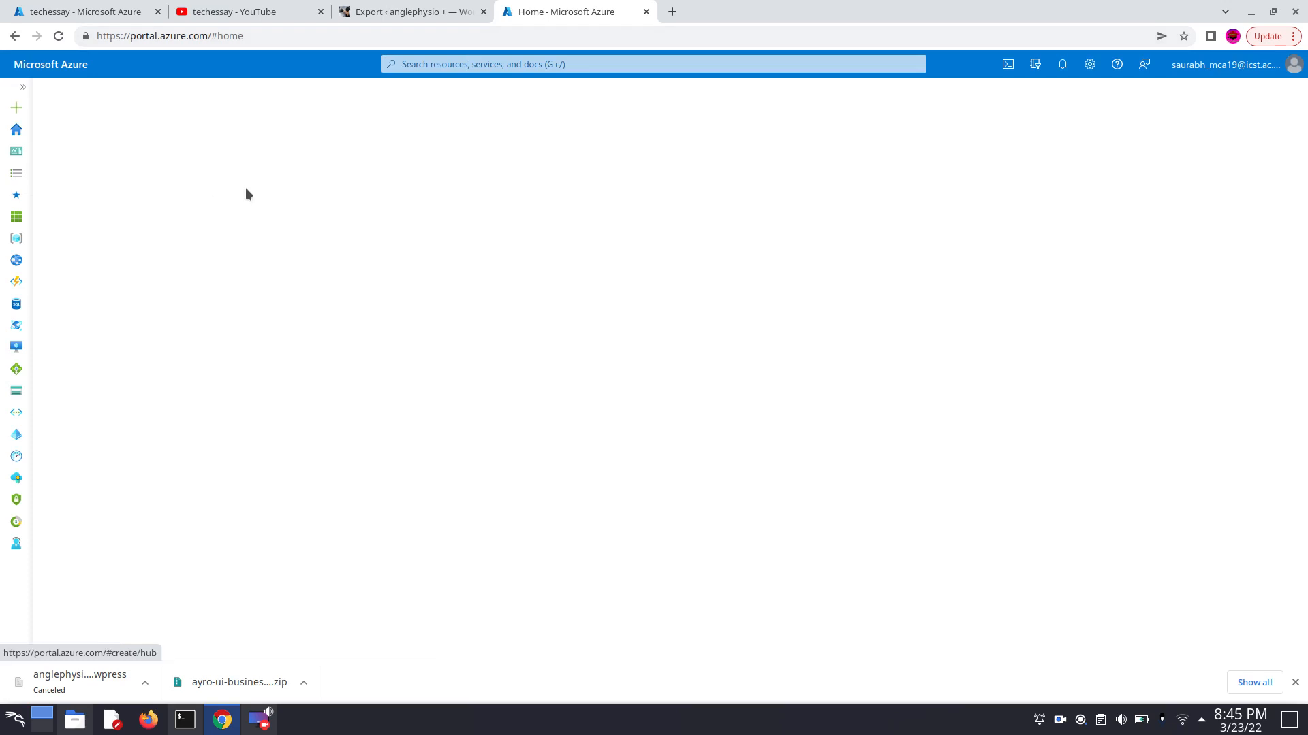
- Search the Azure portal for "market" and open the Marketplace service
{"action": "scroll", "coordinate": [382, 342], "scroll_direction": "down", "scroll_amount": 1}
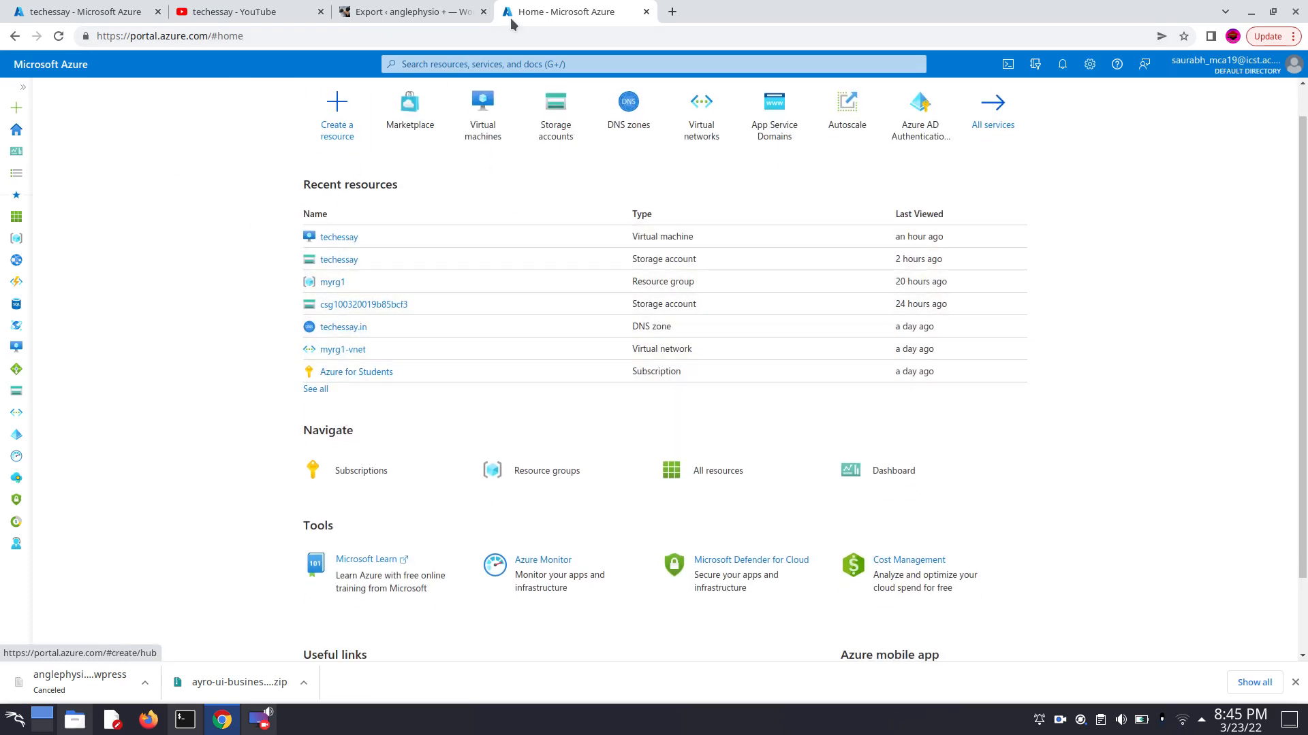
{"action": "left_click", "coordinate": [458, 64]}
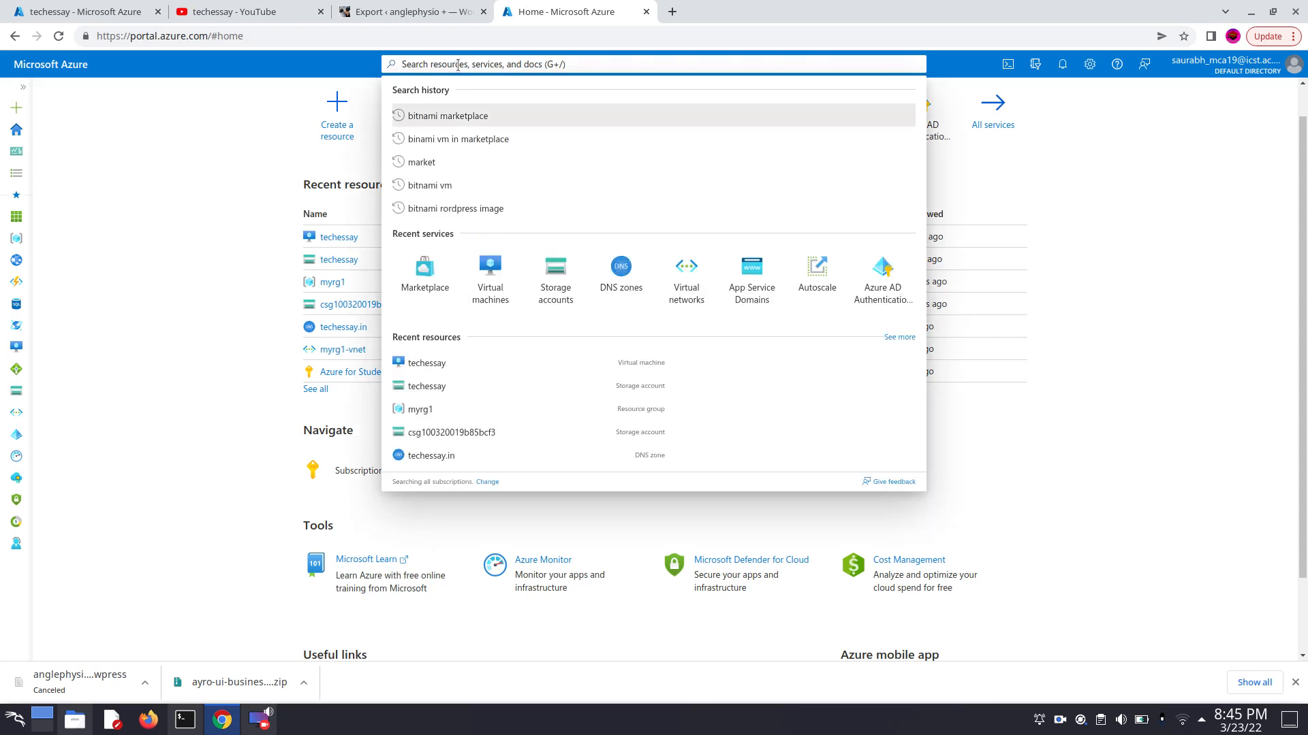
{"action": "type", "text": "m"}
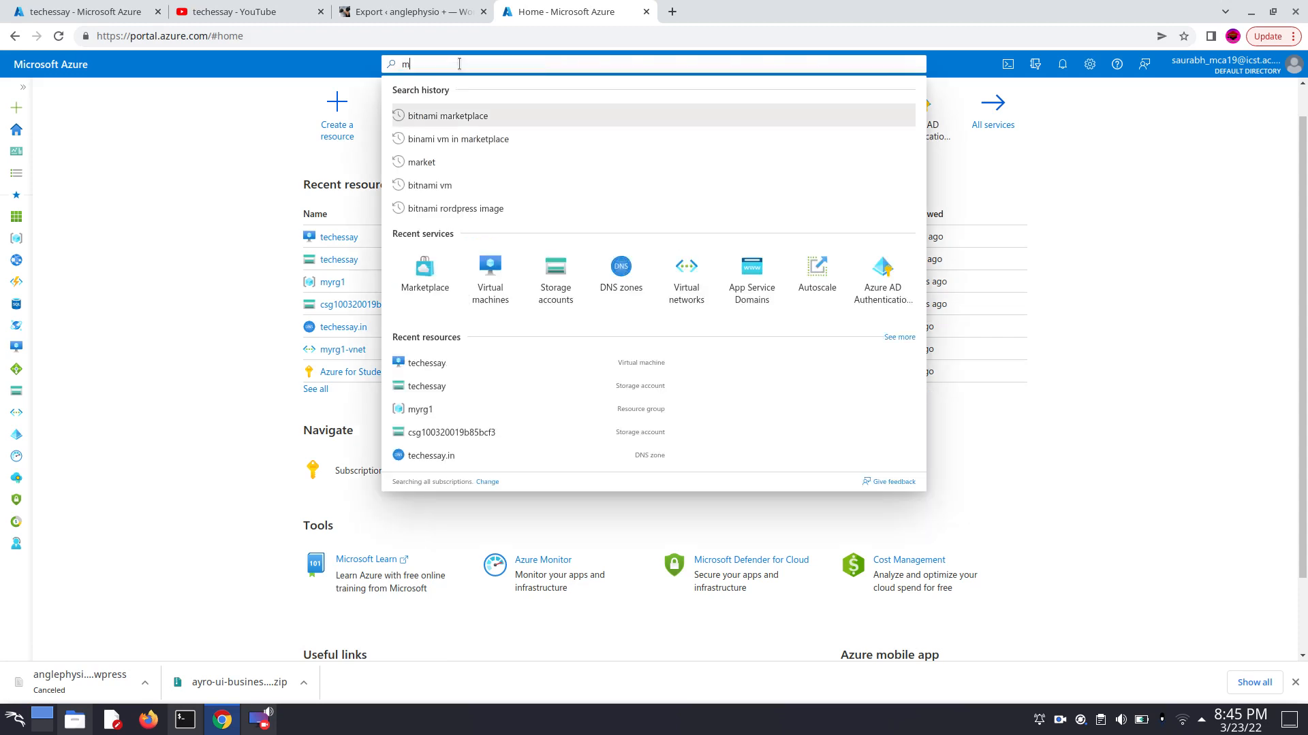
{"action": "type", "text": "arket"}
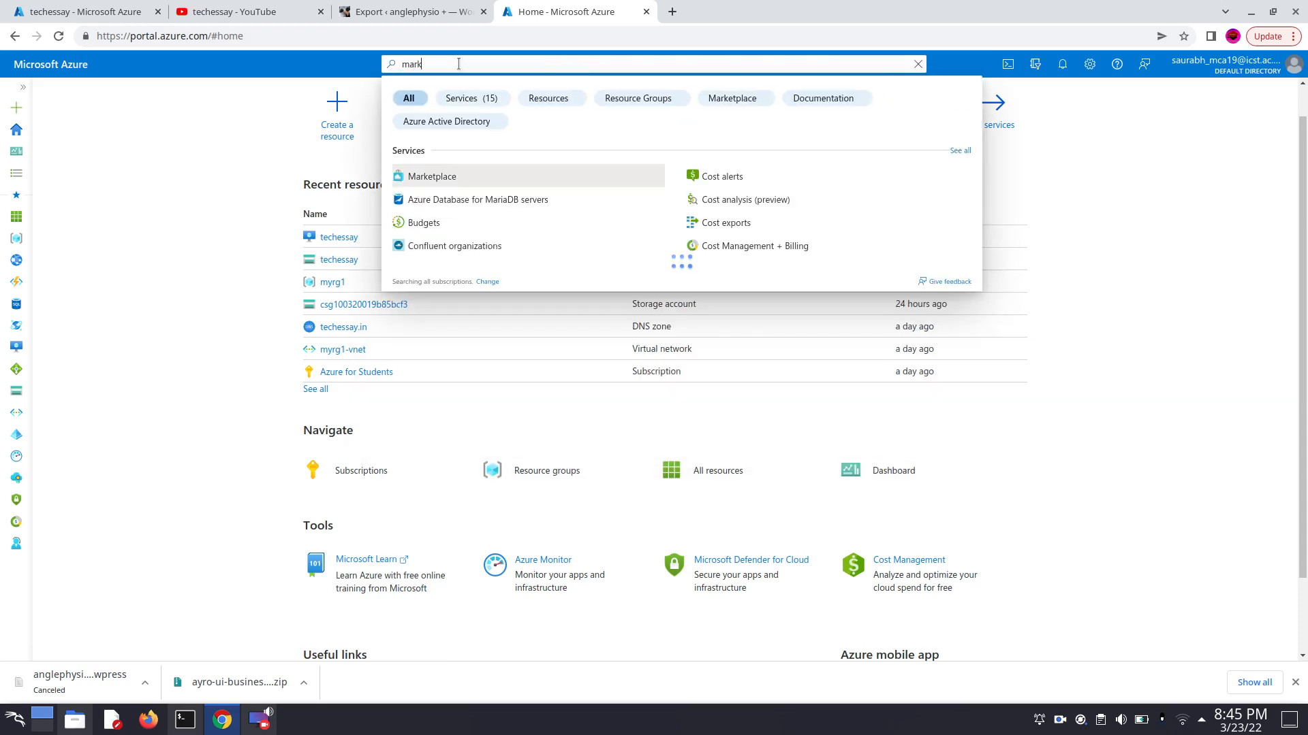
{"action": "left_click", "coordinate": [486, 177]}
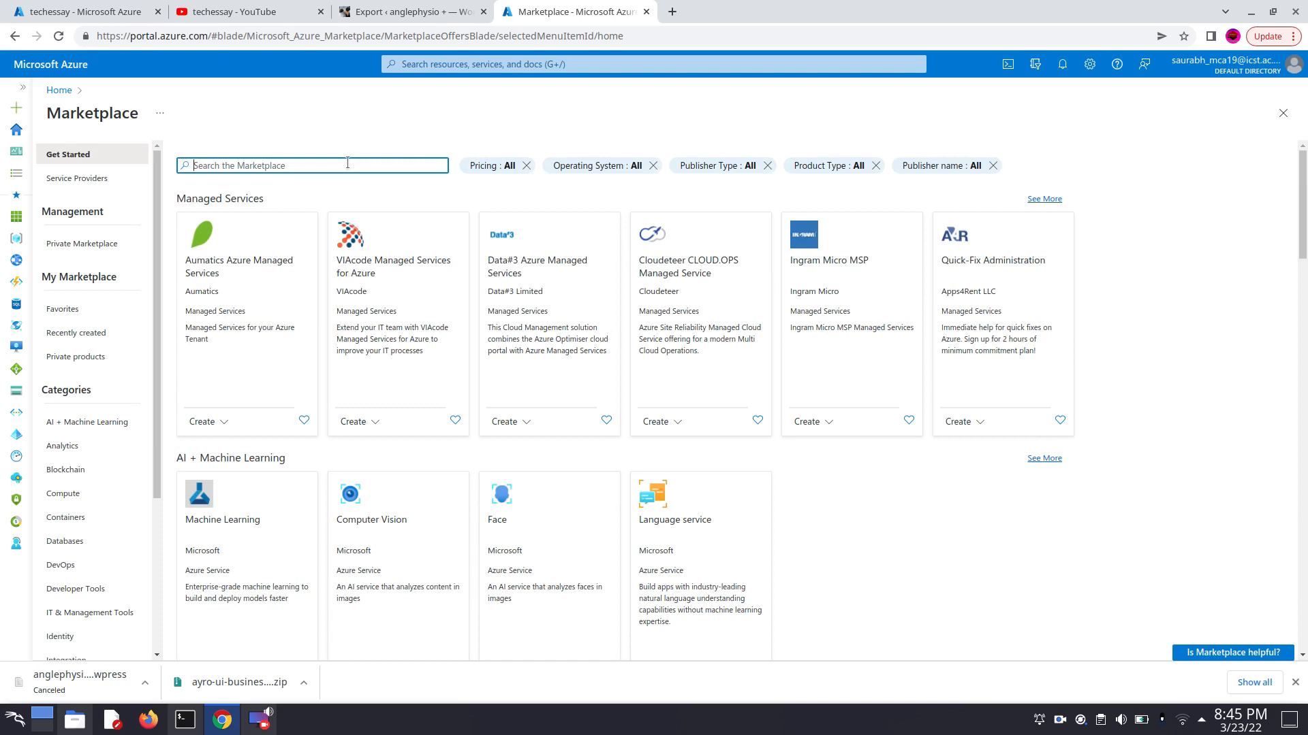
- Search the Marketplace for "wordpress by bitnami"
{"action": "type", "text": "wordpress by binami"}
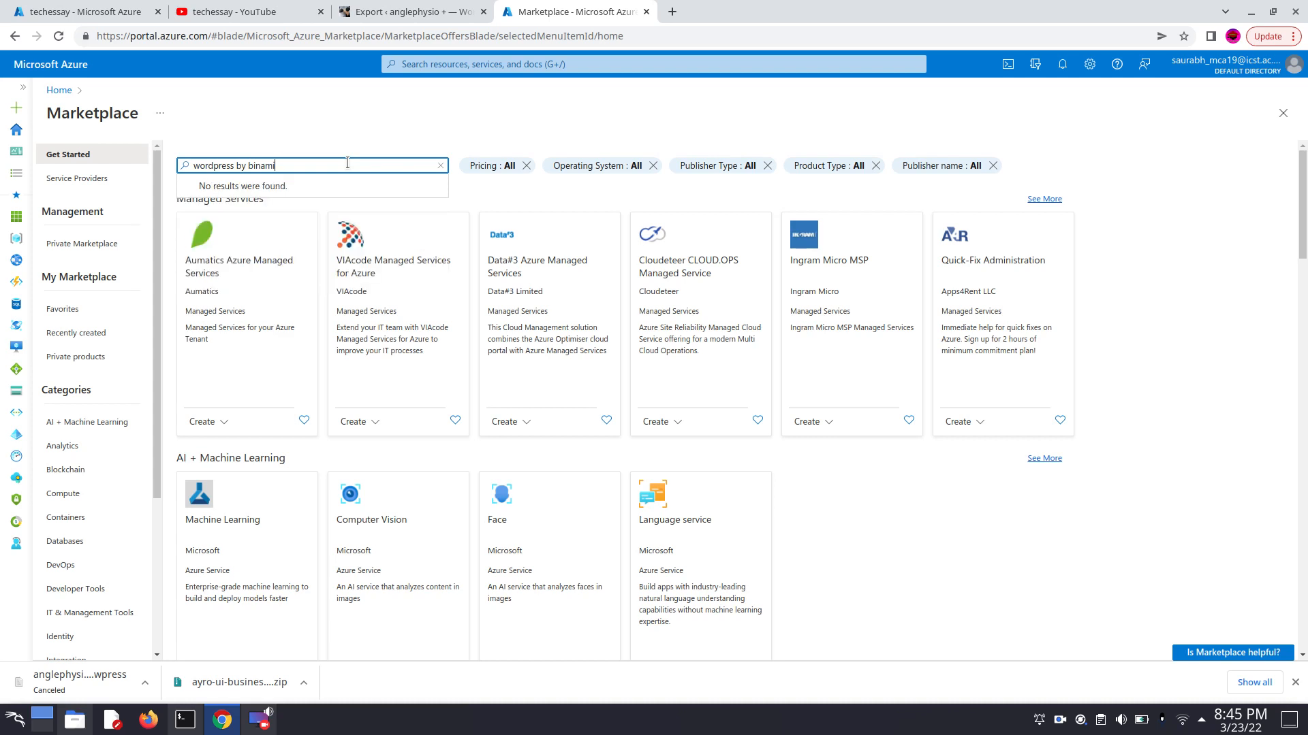
{"action": "key", "text": "Return"}
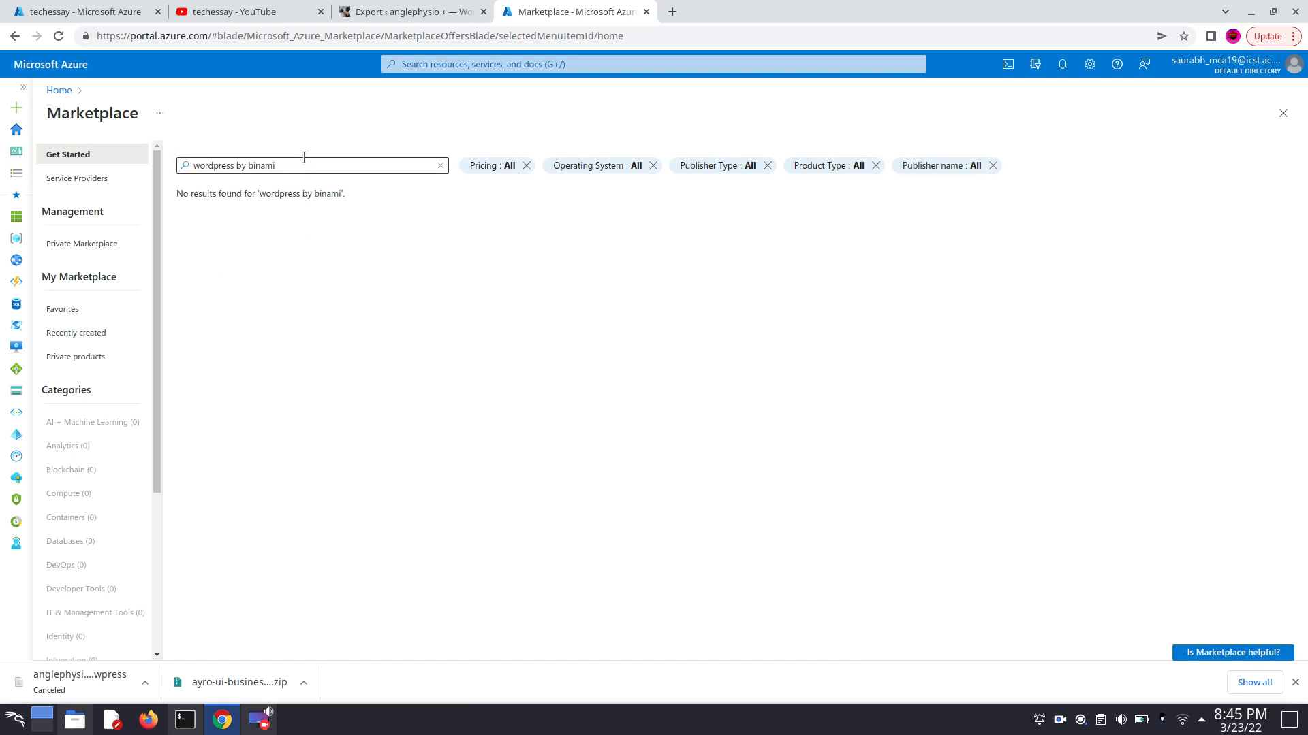
{"action": "left_click", "coordinate": [261, 166]}
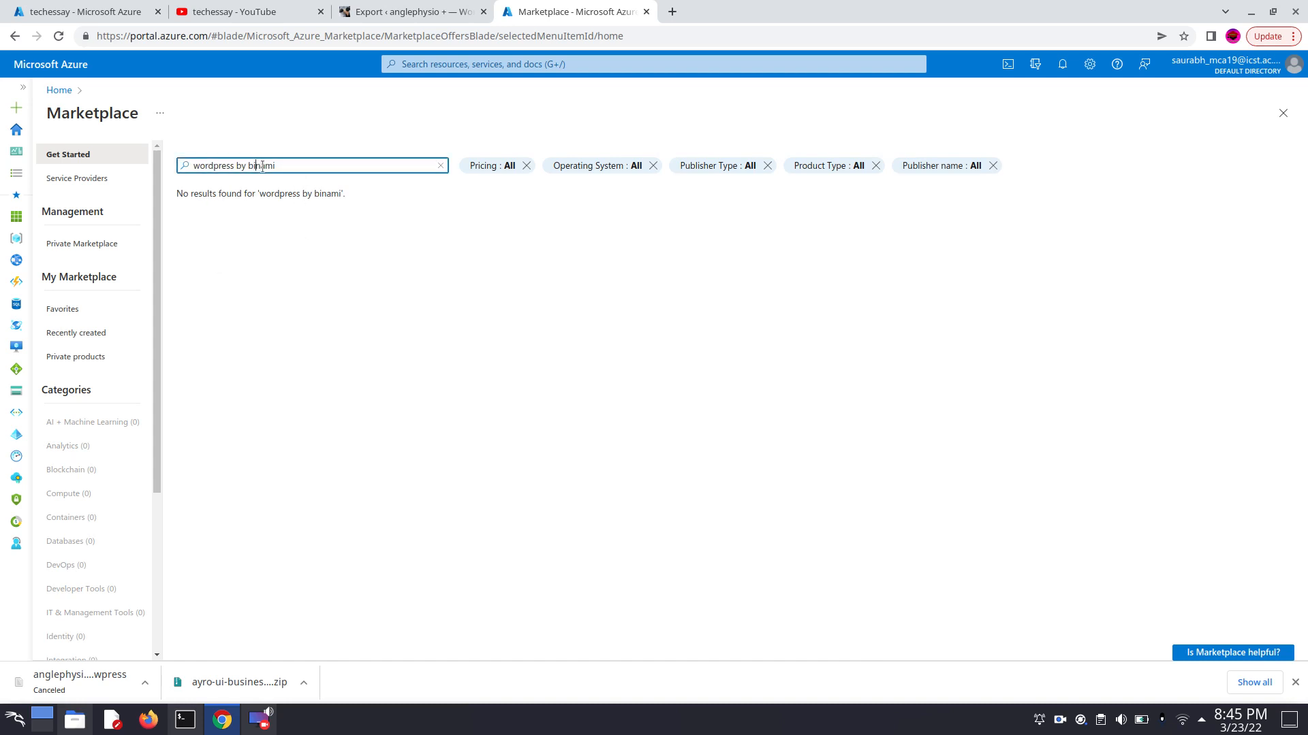
{"action": "type", "text": "t"}
{"action": "key", "text": "Return"}
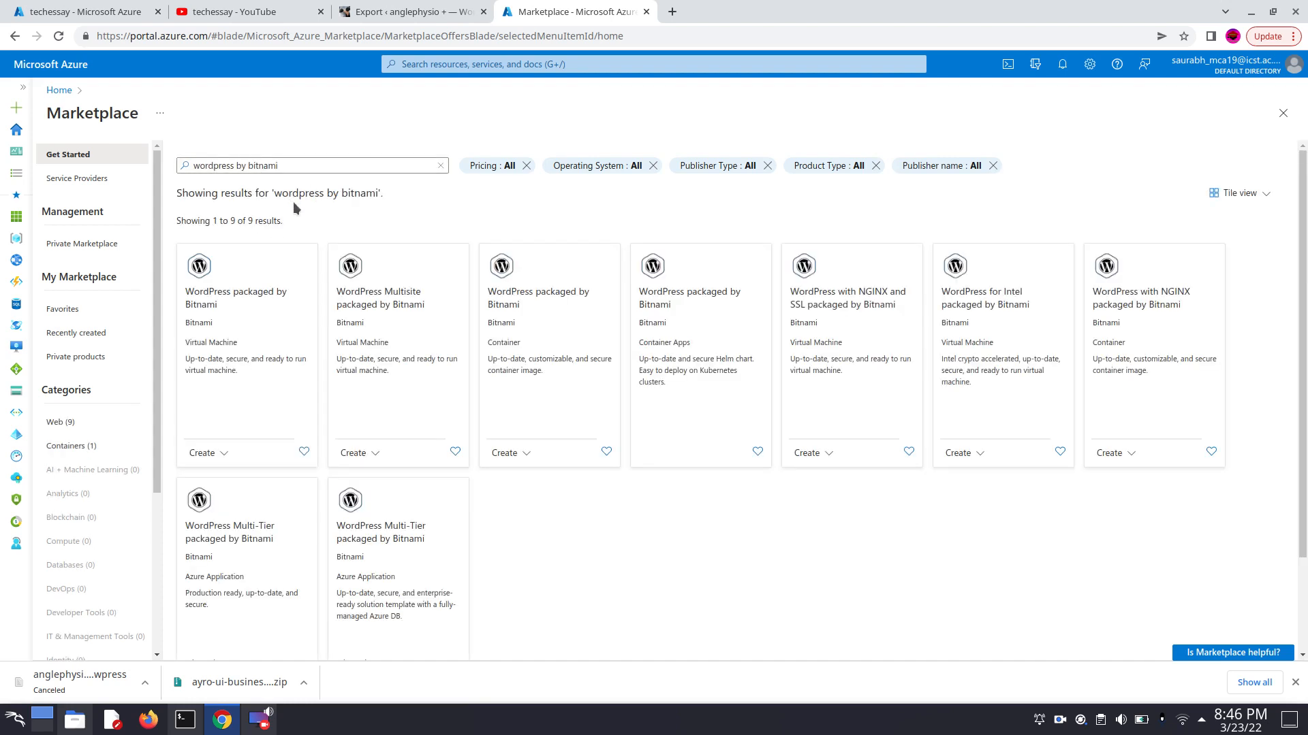
- Open the WordPress packaged by Bitnami virtual machine offer and start creating a virtual machine from it
{"action": "left_click", "coordinate": [203, 281]}
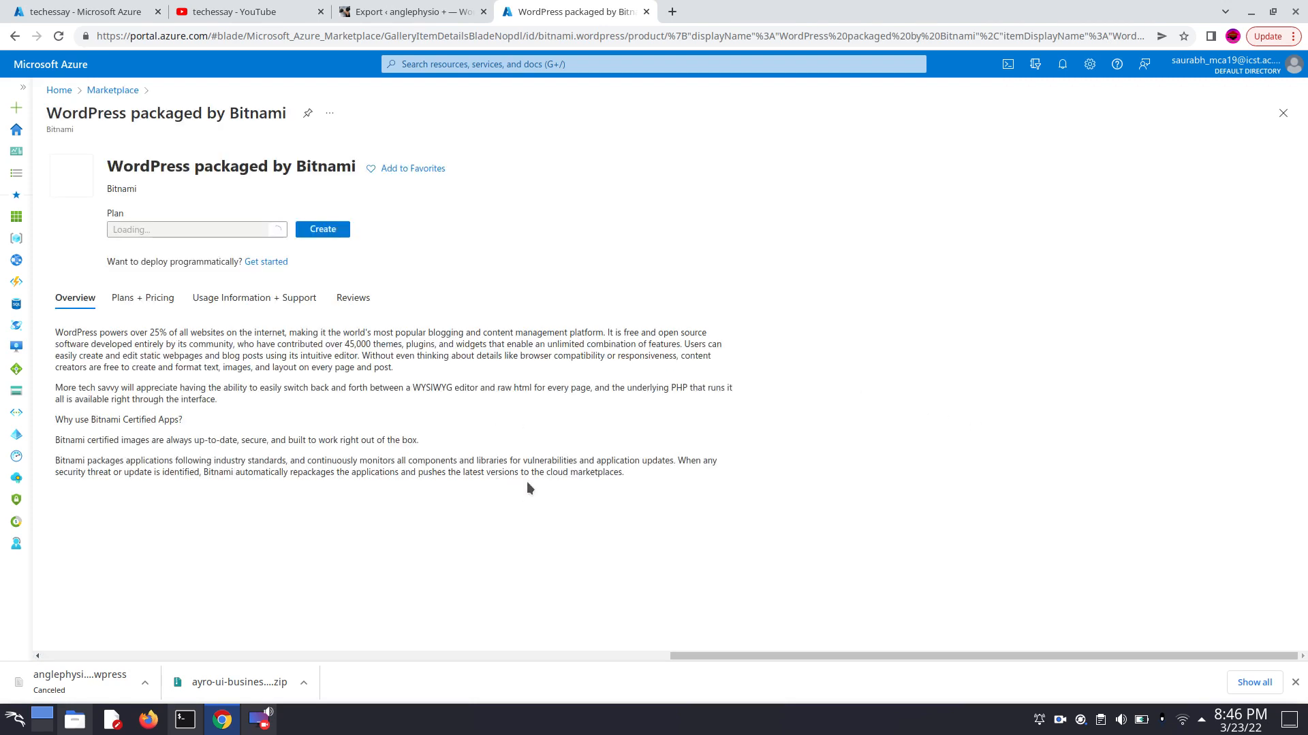
{"action": "scroll", "coordinate": [109, 402], "scroll_direction": "down", "scroll_amount": 1}
{"action": "scroll", "coordinate": [109, 401], "scroll_direction": "down", "scroll_amount": 2}
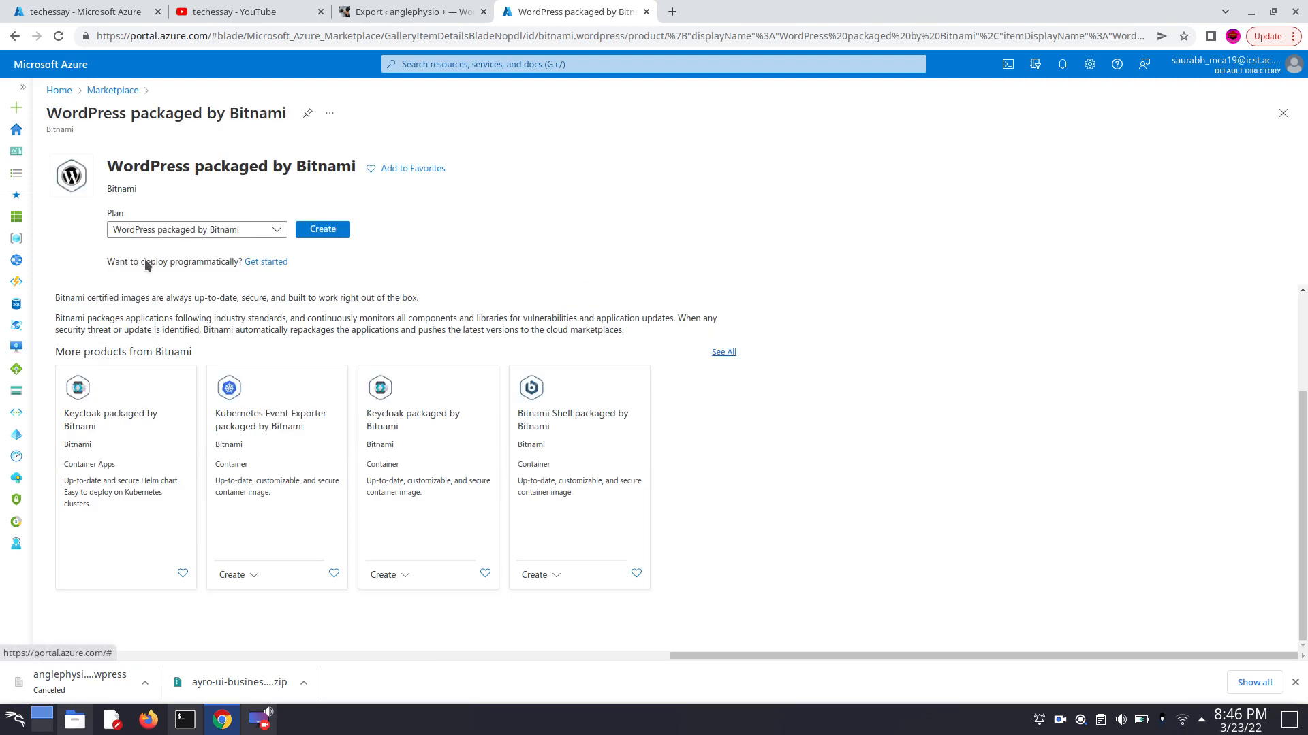
{"action": "left_click", "coordinate": [330, 233]}
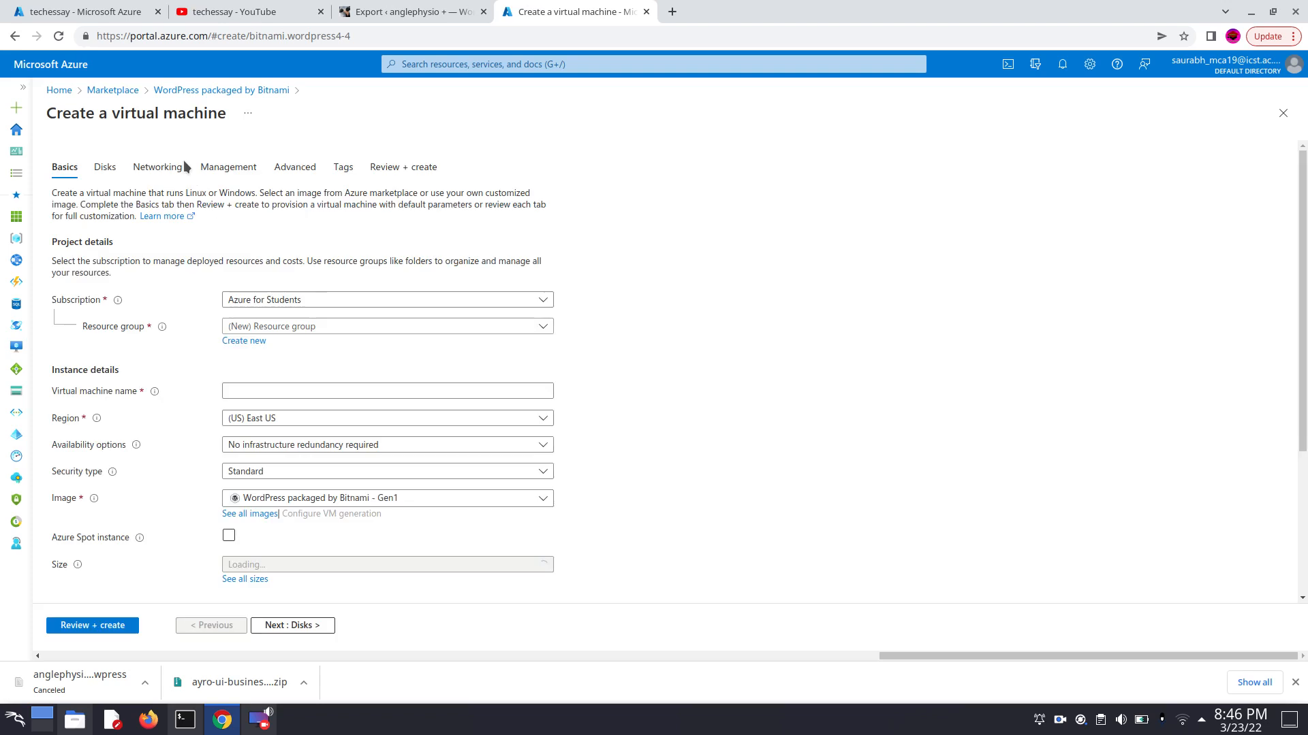
- Assign the virtual machine to the Azure for Students subscription and the myrg1 resource group, and name it anglephysio
{"action": "scroll", "coordinate": [651, 342], "scroll_direction": "down", "scroll_amount": 1}
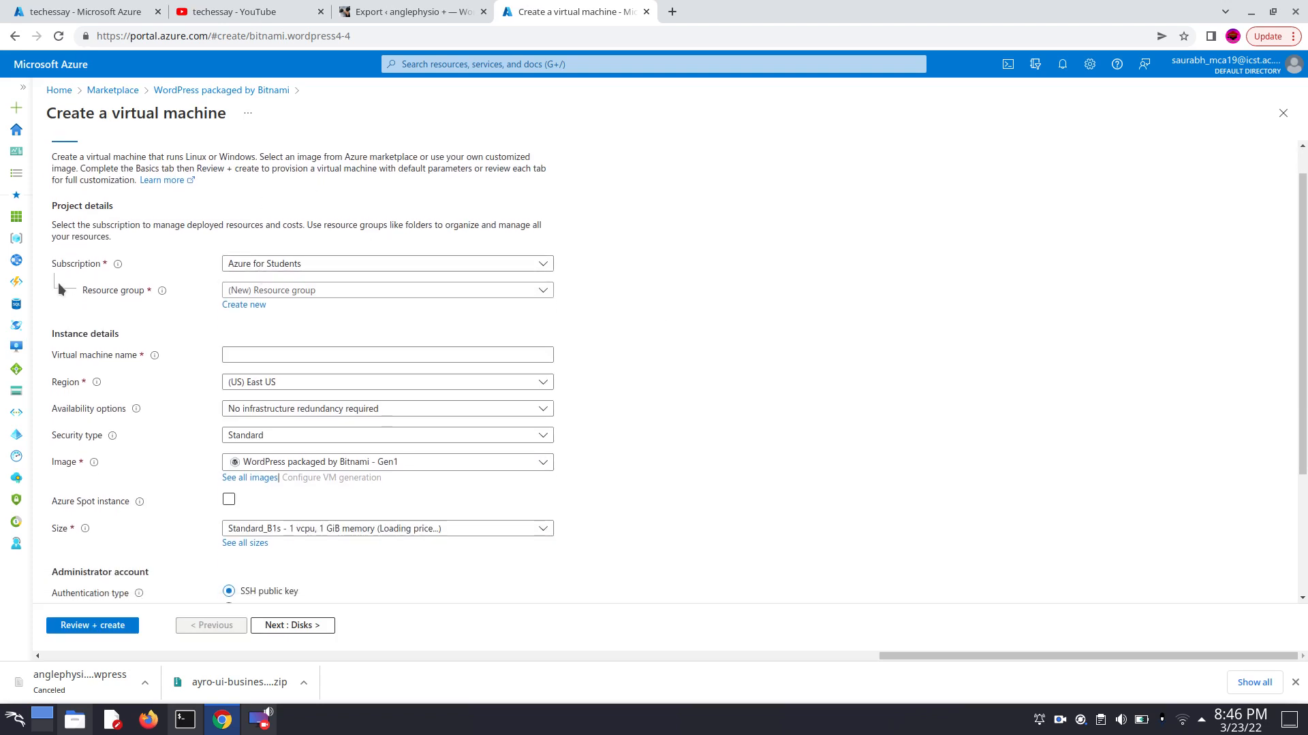
{"action": "left_click", "coordinate": [443, 266]}
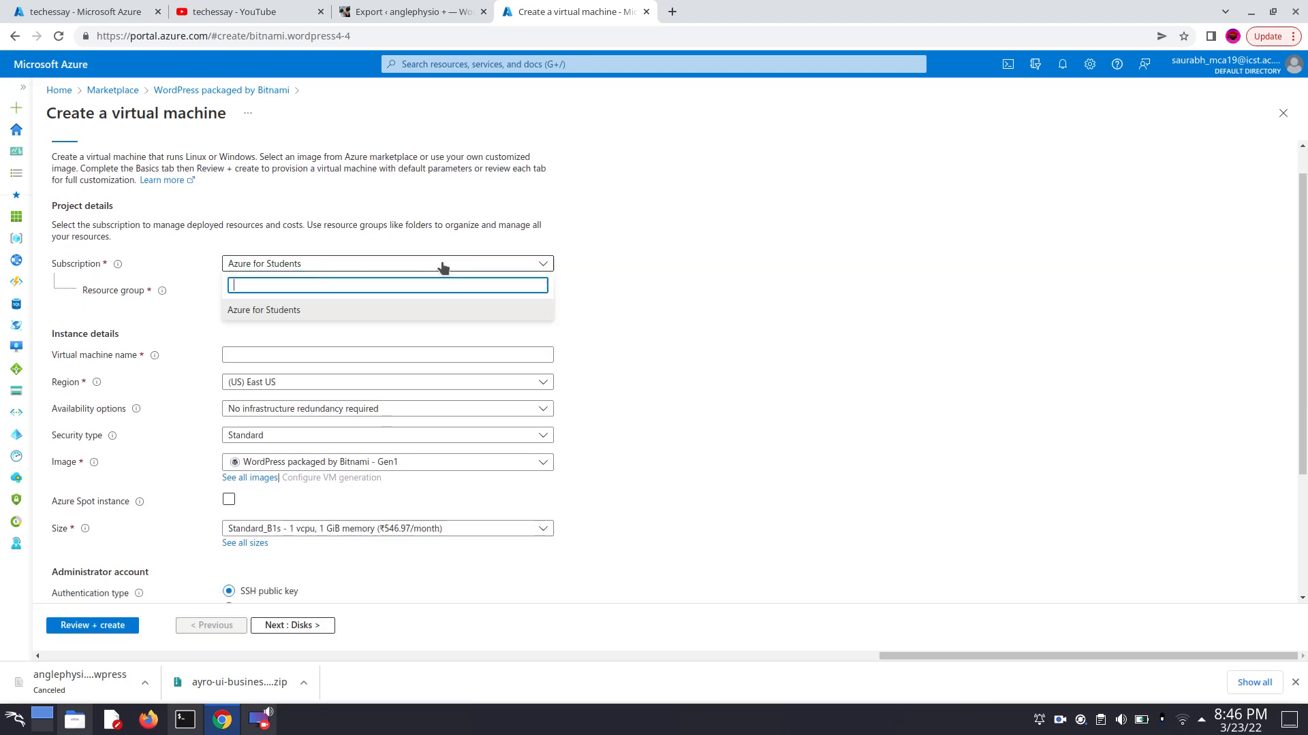
{"action": "left_click", "coordinate": [477, 315]}
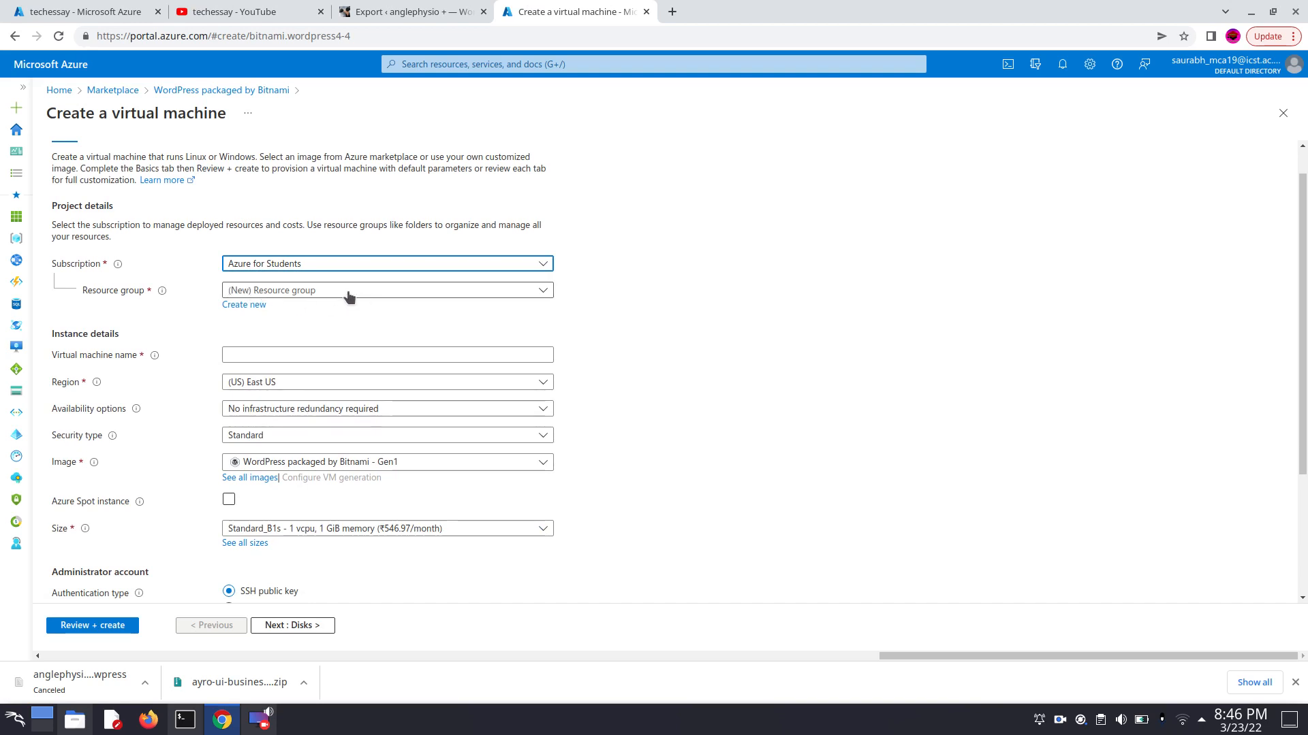
{"action": "left_click", "coordinate": [539, 297]}
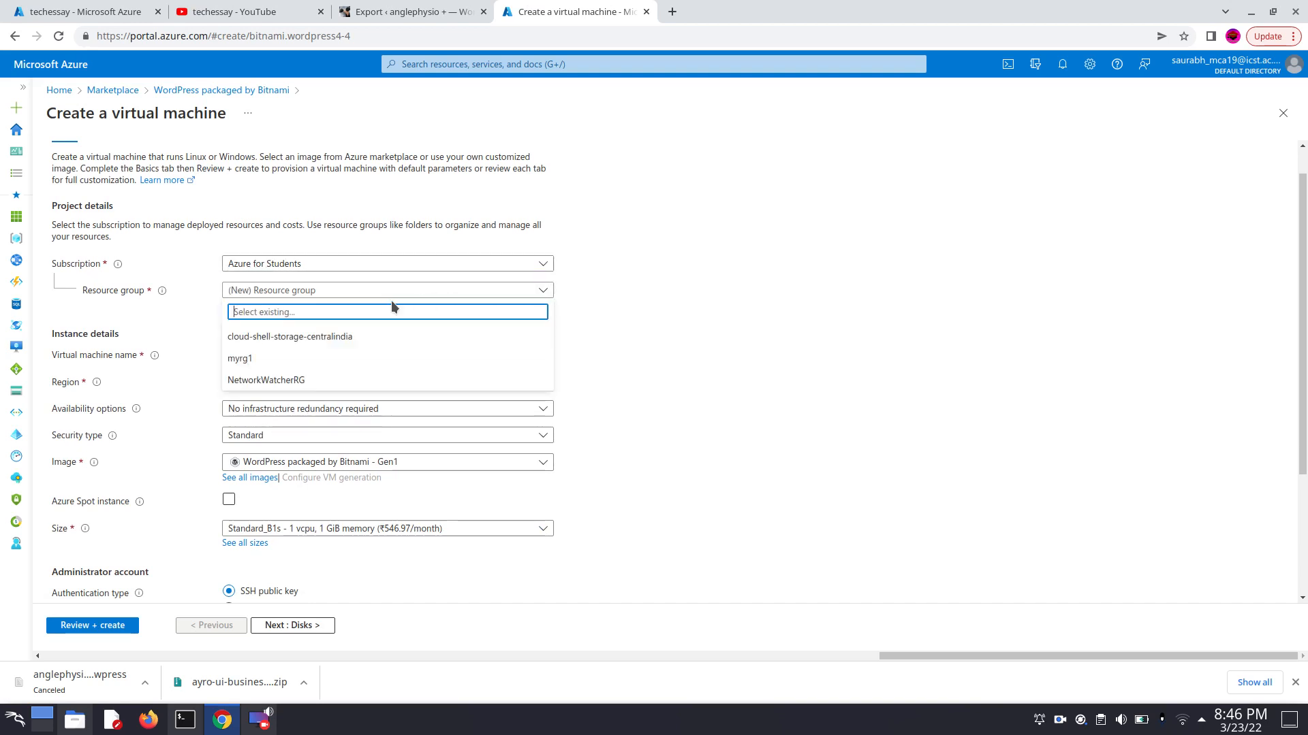
{"action": "left_click", "coordinate": [240, 359]}
{"action": "scroll", "coordinate": [308, 303], "scroll_direction": "down", "scroll_amount": 3}
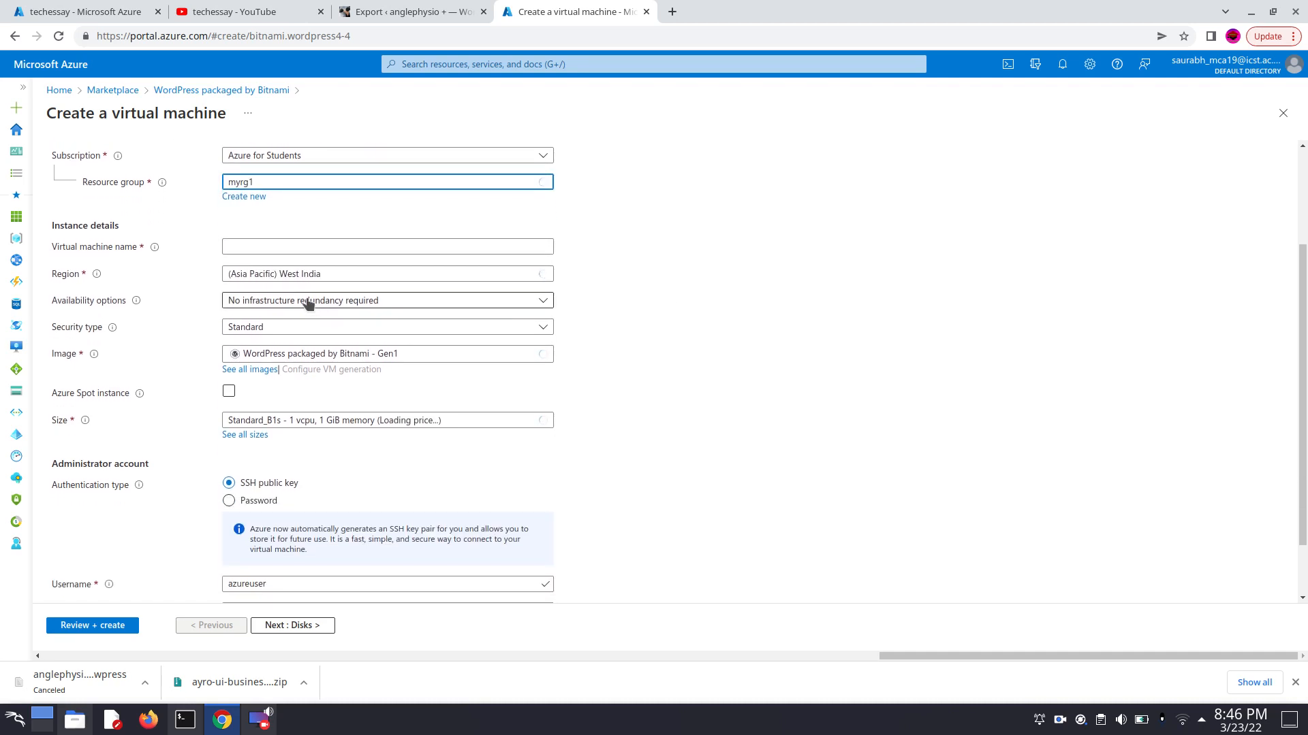
{"action": "left_click", "coordinate": [318, 249]}
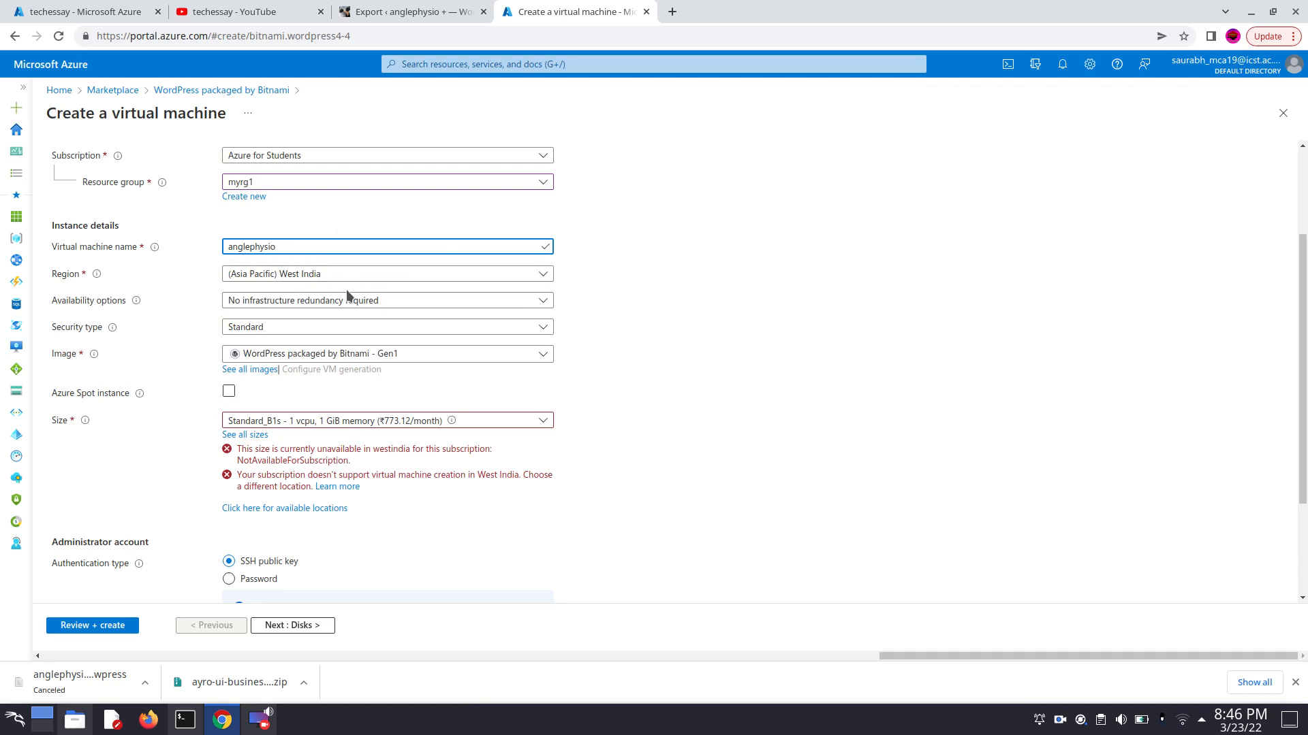
- Check the choices offered for the virtual machine's availability options and size without changing them
{"action": "scroll", "coordinate": [857, 292], "scroll_direction": "down", "scroll_amount": 2}
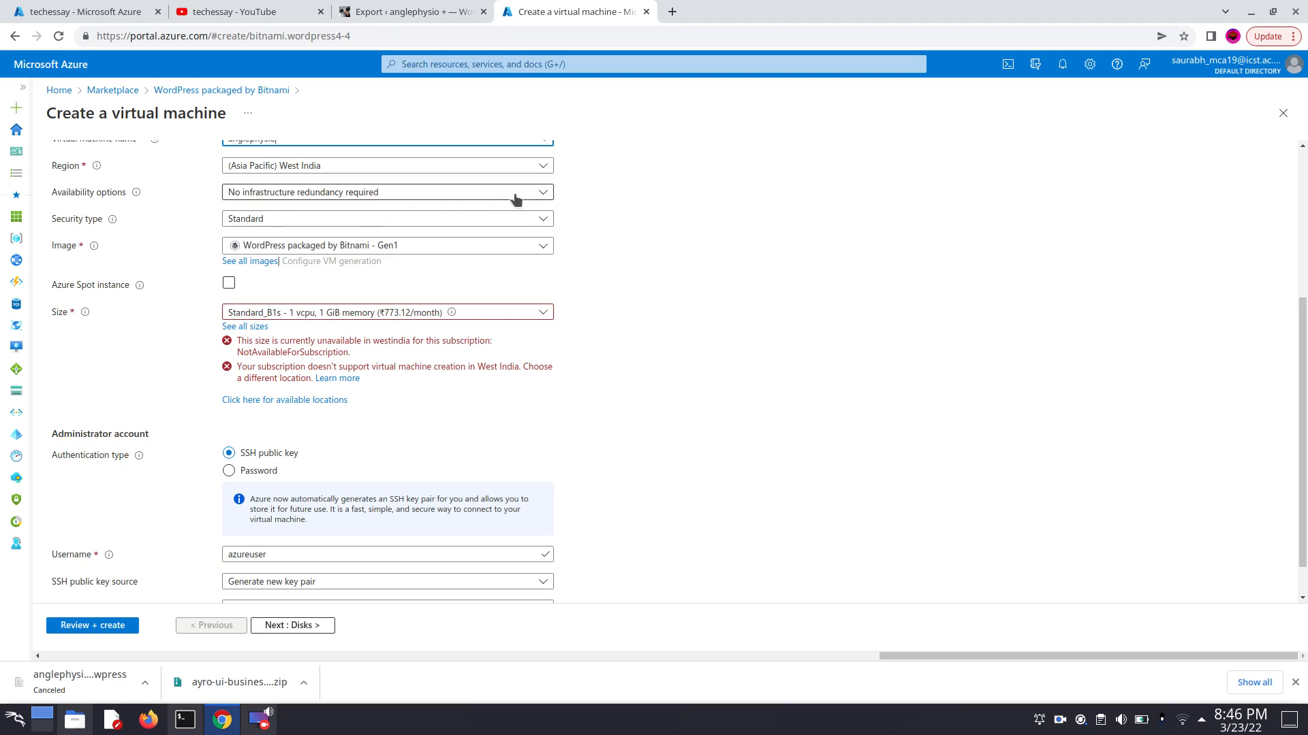
{"action": "left_click", "coordinate": [495, 196]}
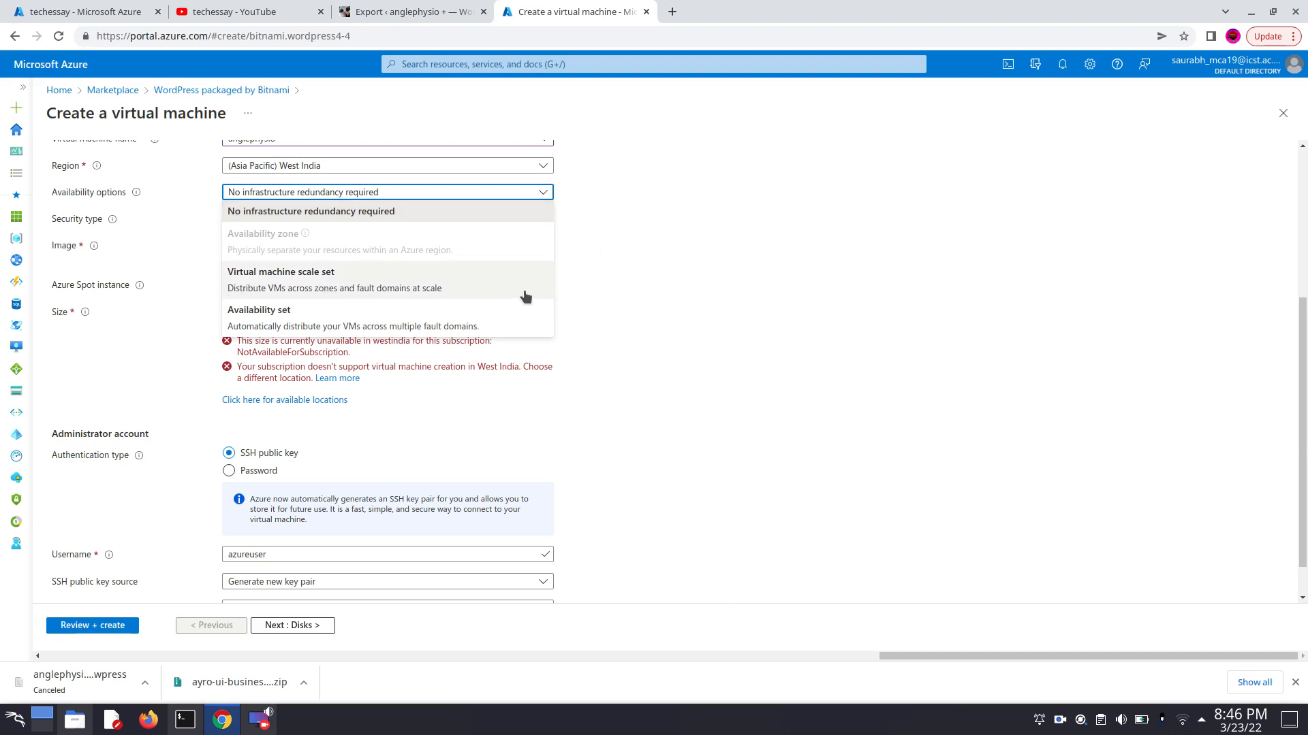
{"action": "left_click", "coordinate": [652, 278]}
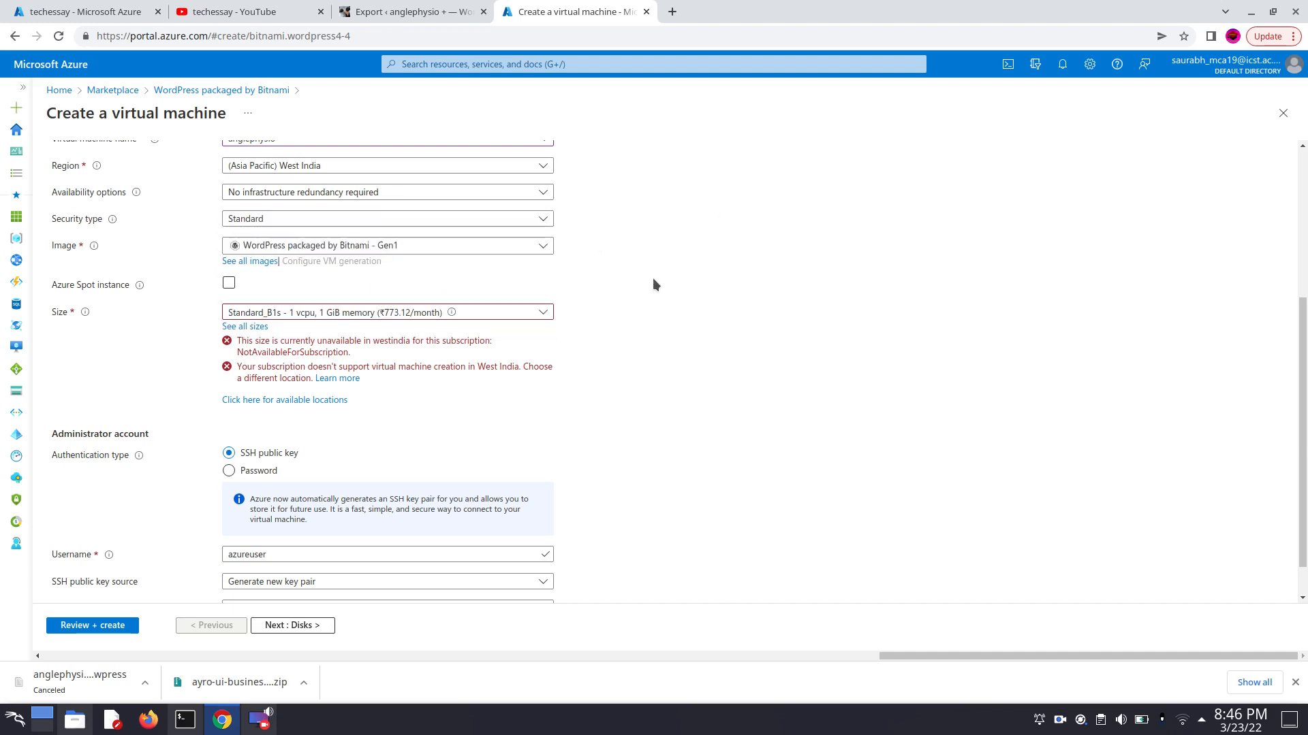
{"action": "left_click", "coordinate": [497, 313]}
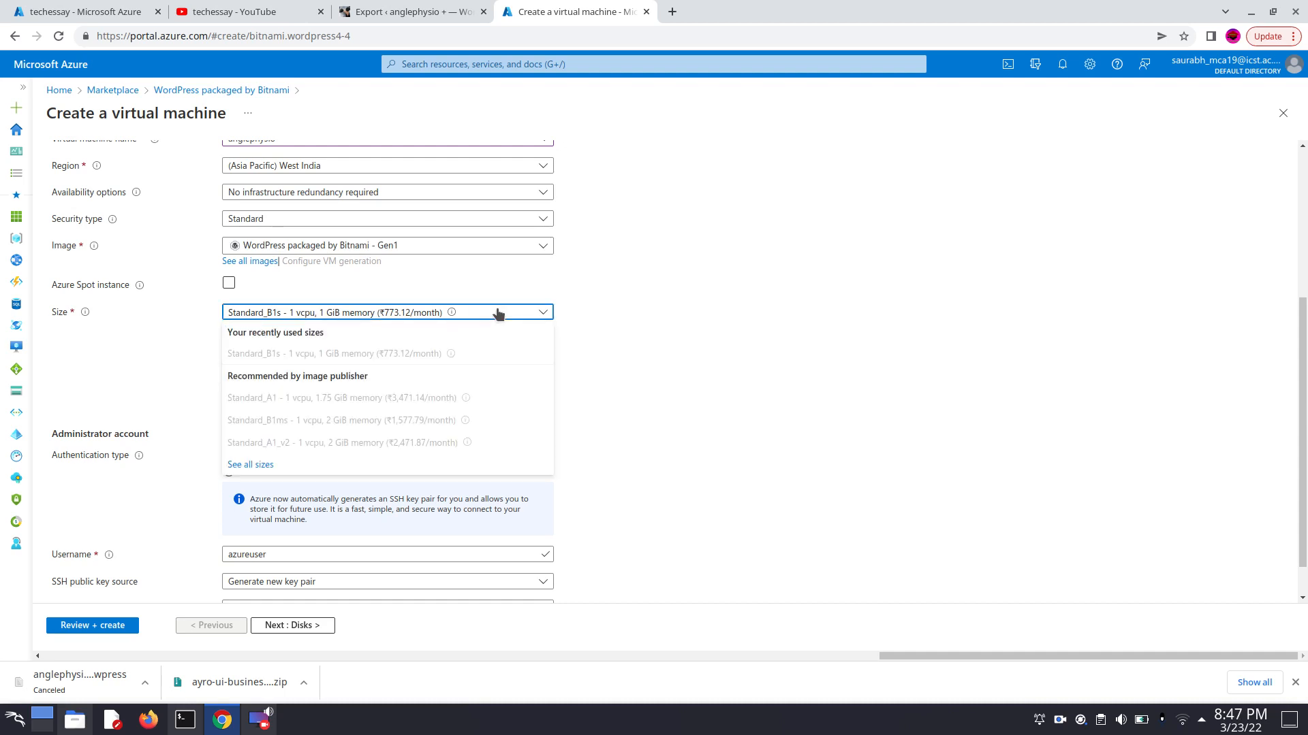
{"action": "left_click", "coordinate": [655, 345]}
- Set the virtual machine's region to (Asia Pacific) South India
{"action": "scroll", "coordinate": [431, 300], "scroll_direction": "up", "scroll_amount": 2}
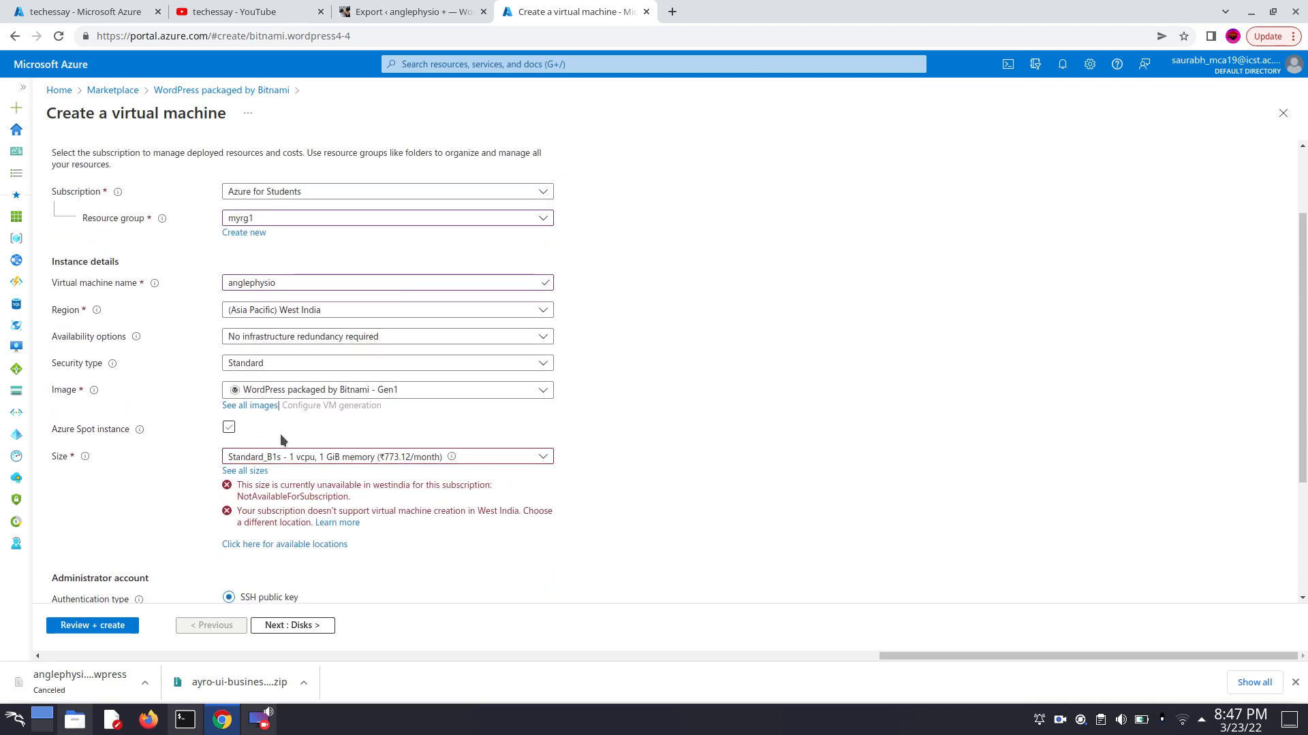
{"action": "left_click", "coordinate": [490, 312]}
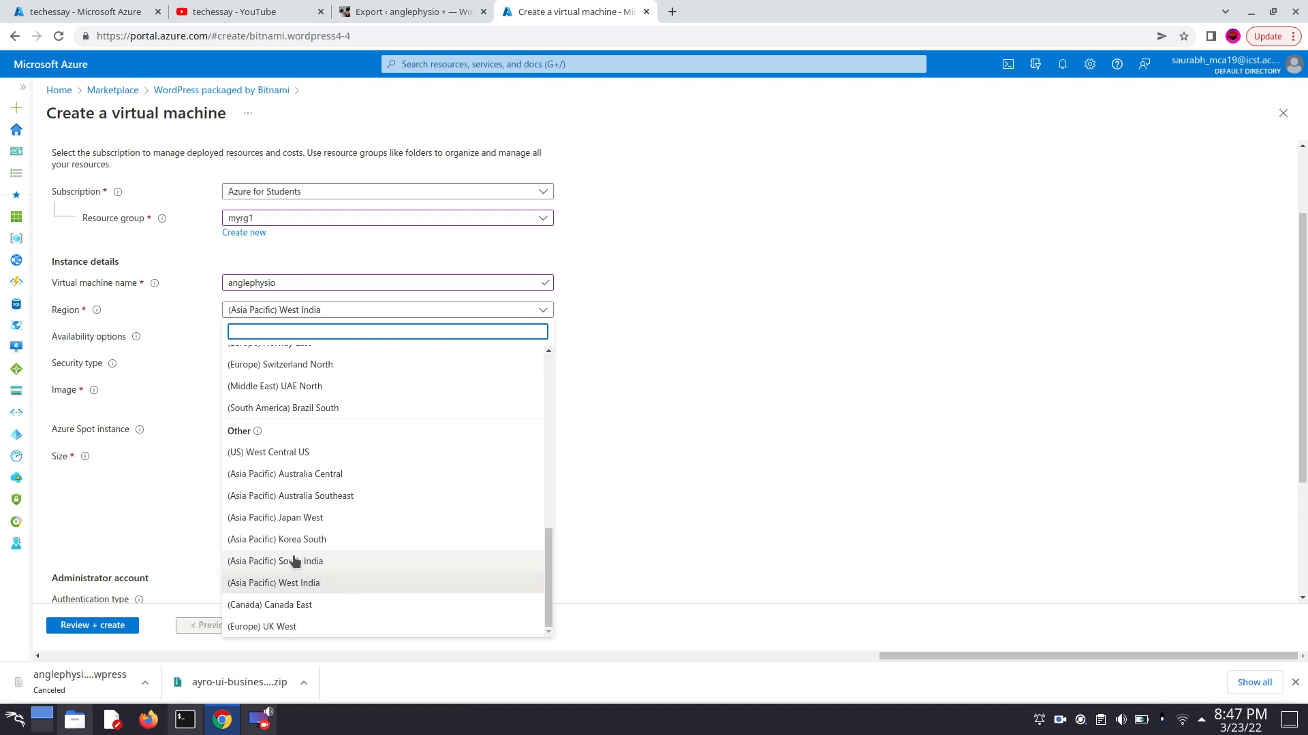
{"action": "left_click", "coordinate": [313, 563]}
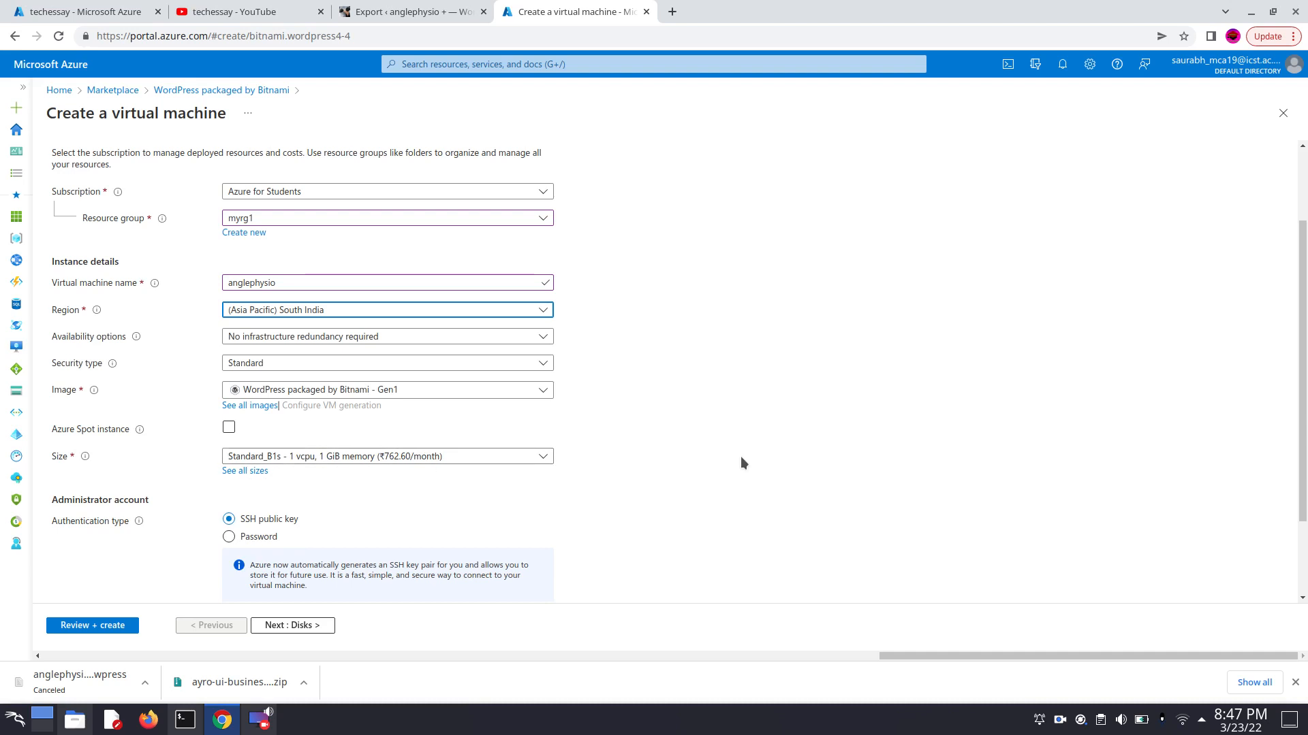
- Select Generate new key pair as the SSH public key source and review the basic virtual machine settings
{"action": "scroll", "coordinate": [362, 409], "scroll_direction": "down", "scroll_amount": 2}
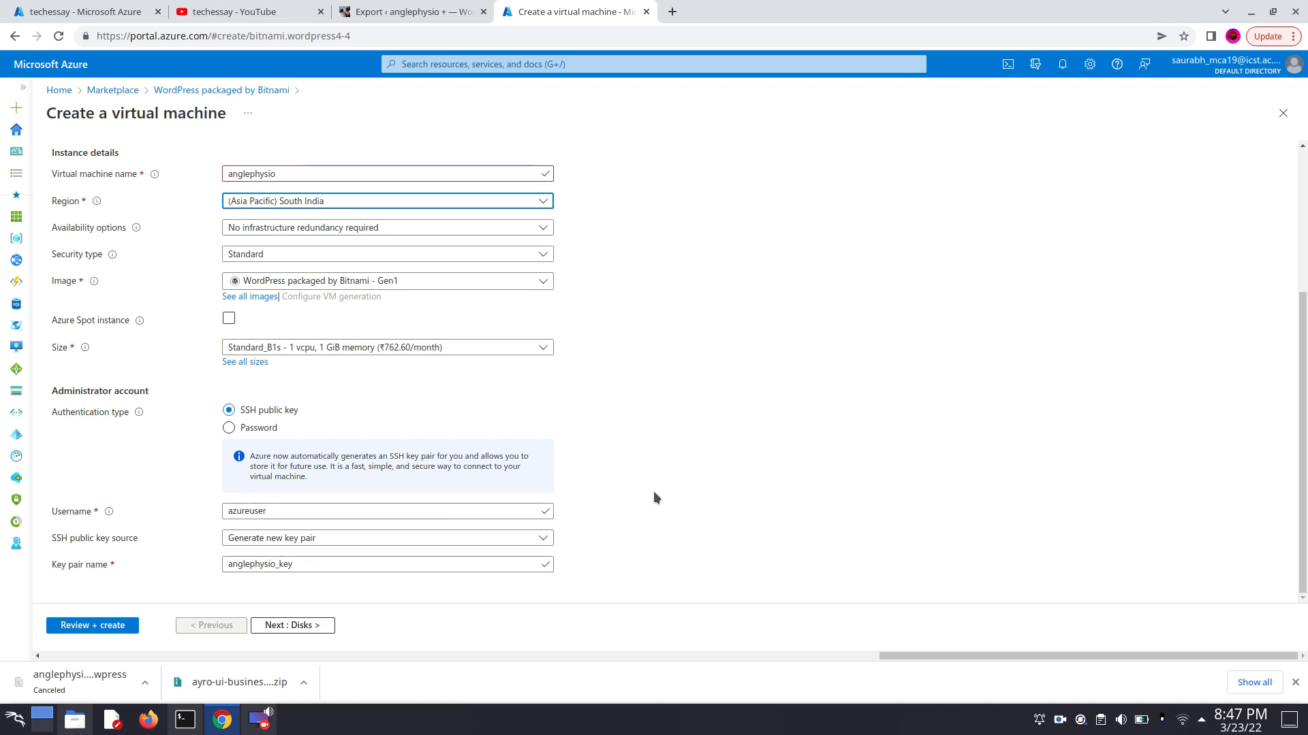
{"action": "left_click", "coordinate": [508, 542]}
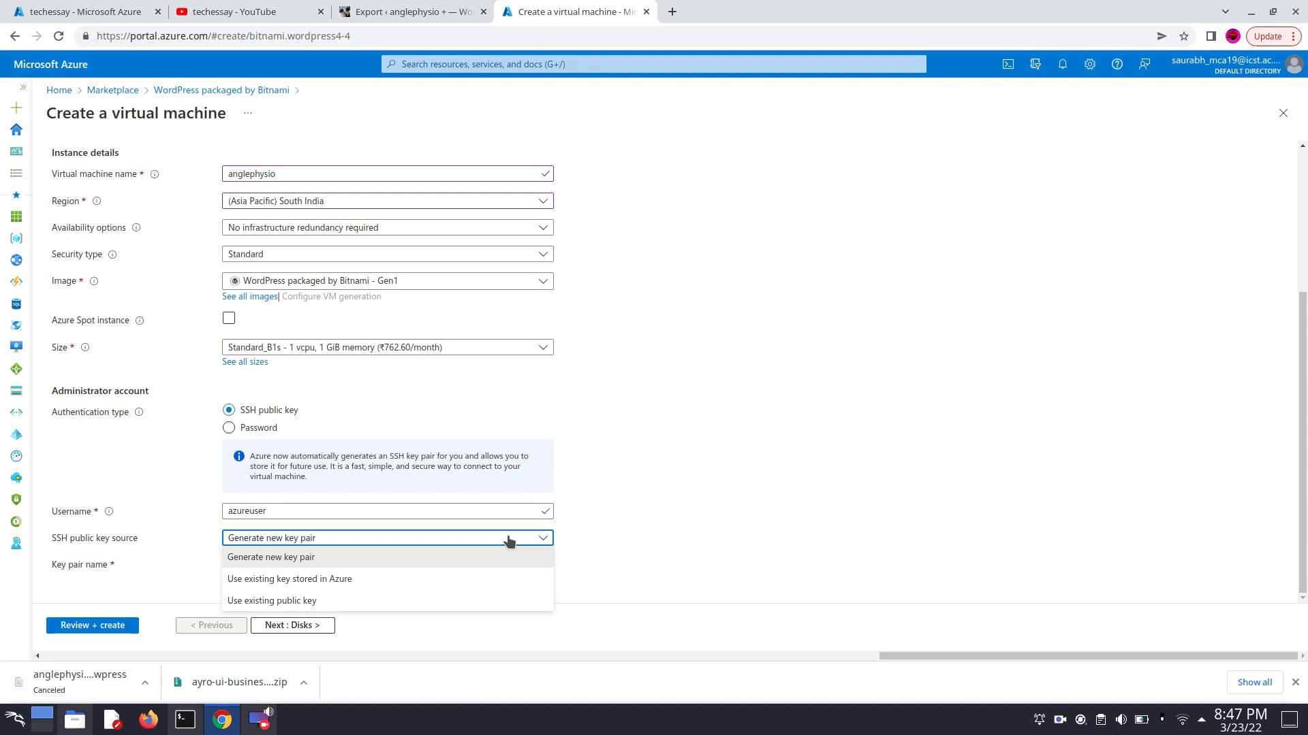
{"action": "left_click", "coordinate": [363, 556]}
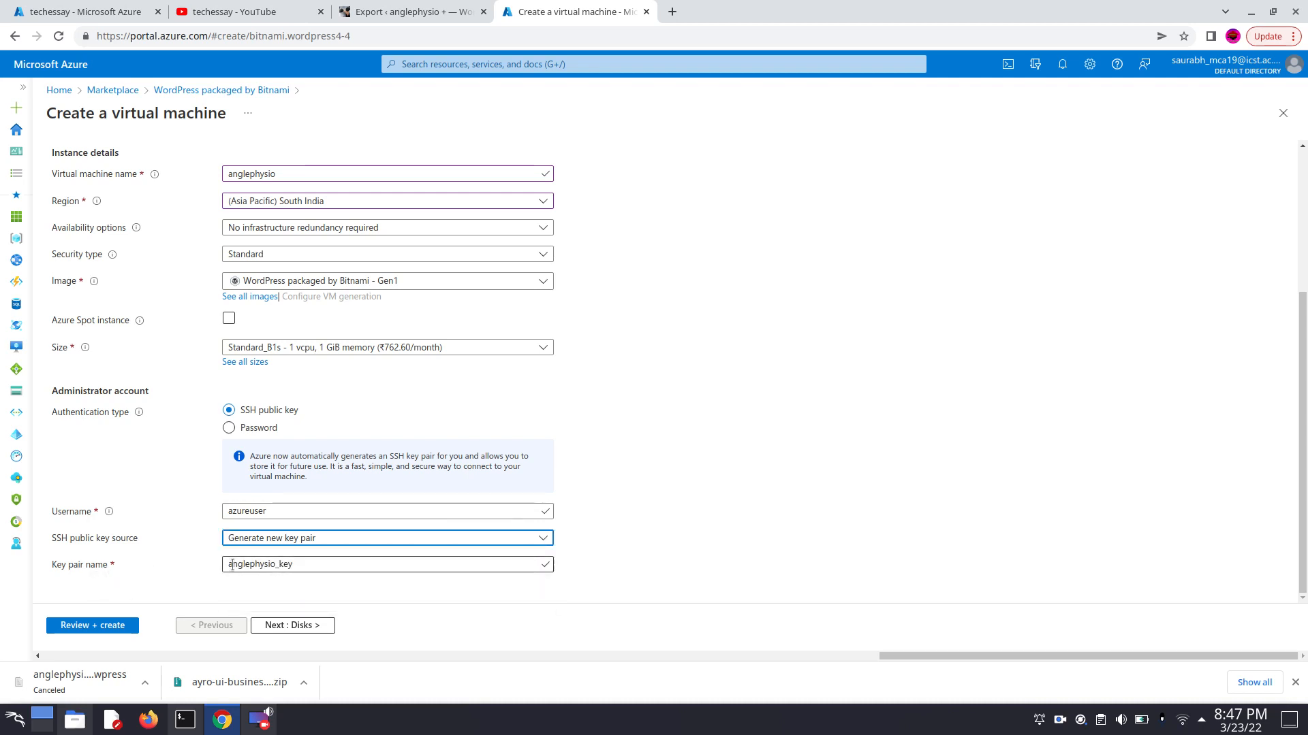
{"action": "scroll", "coordinate": [770, 462], "scroll_direction": "up", "scroll_amount": 3}
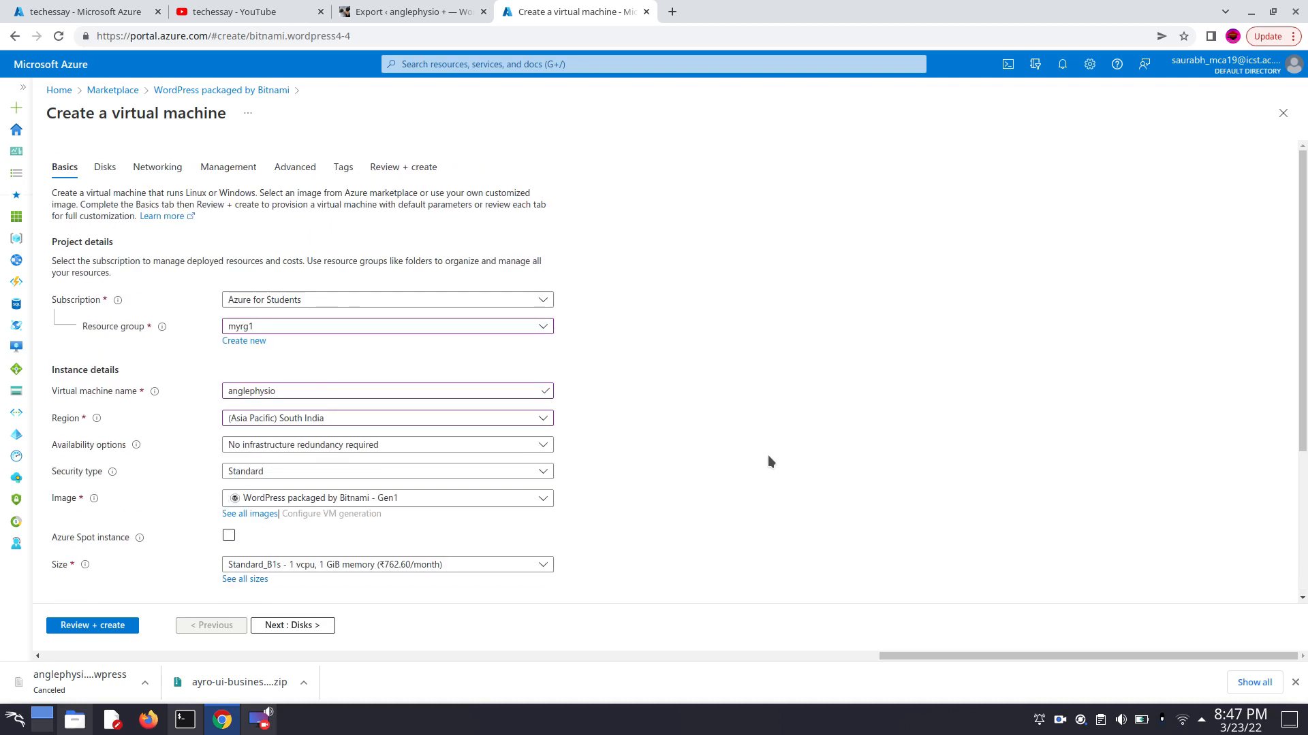
{"action": "scroll", "coordinate": [760, 460], "scroll_direction": "down", "scroll_amount": 1}
{"action": "scroll", "coordinate": [760, 461], "scroll_direction": "down", "scroll_amount": 1}
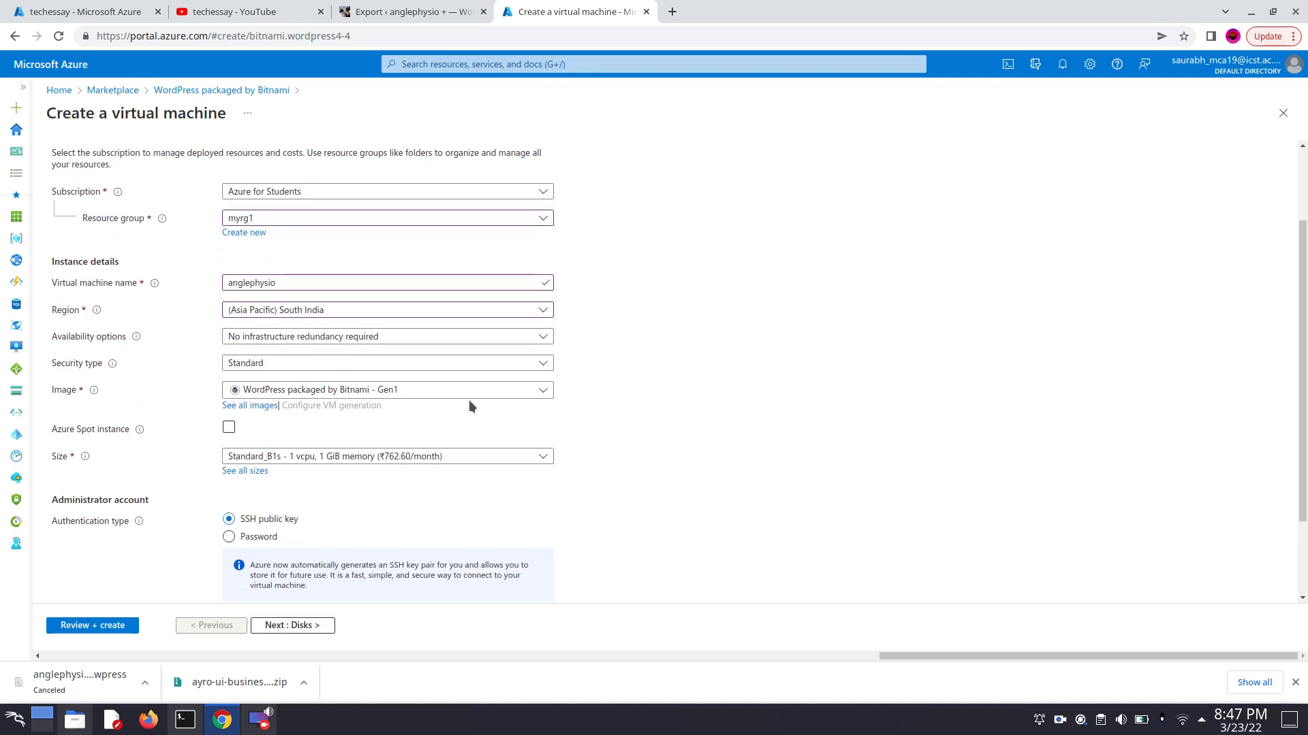
{"action": "scroll", "coordinate": [693, 361], "scroll_direction": "down", "scroll_amount": 2}
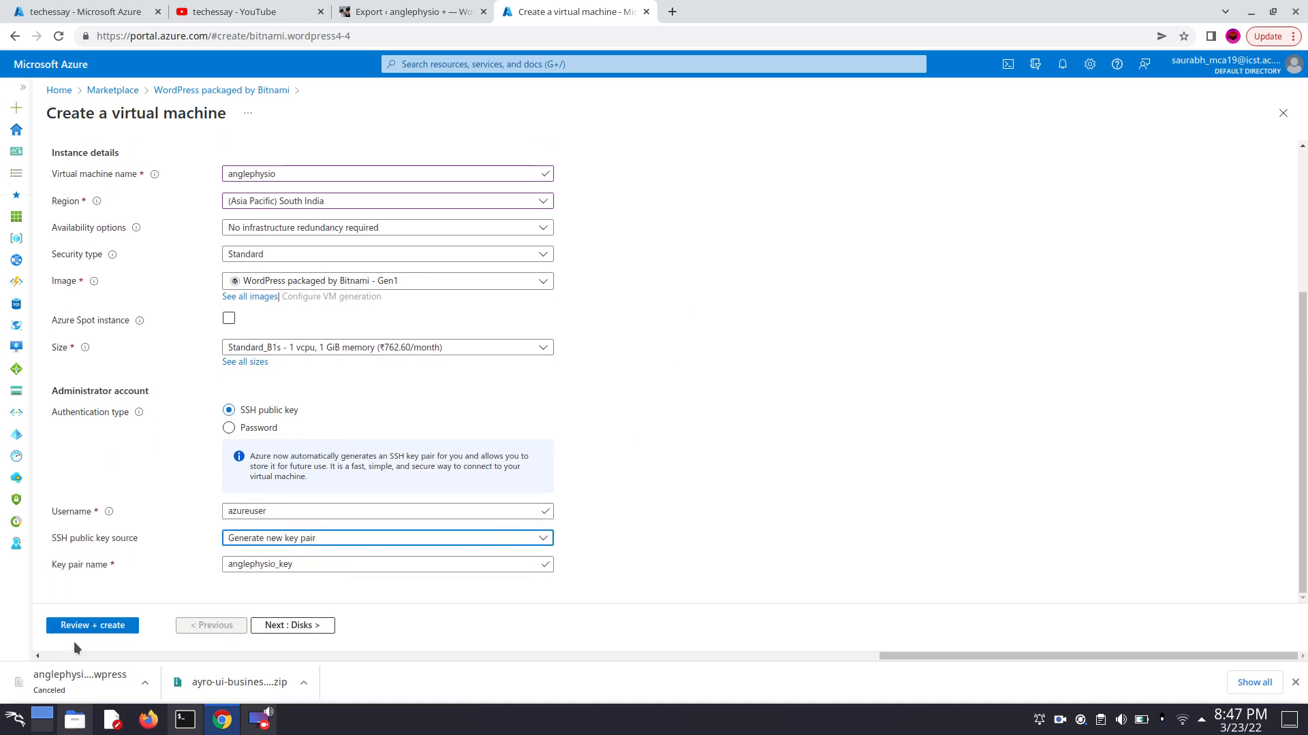
- Continue through the Disks settings without editing them and review the virtual machine's Networking settings
{"action": "left_click", "coordinate": [271, 627]}
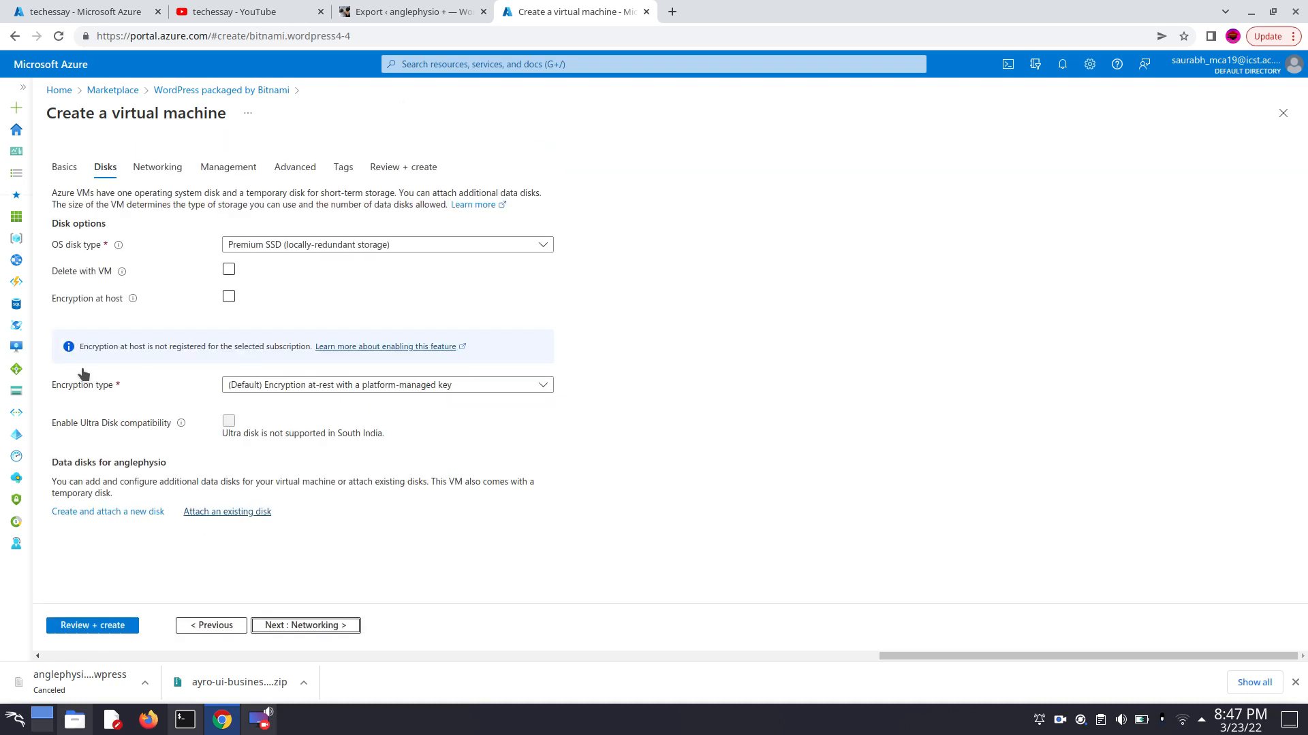
{"action": "scroll", "coordinate": [700, 397], "scroll_direction": "down", "scroll_amount": 1}
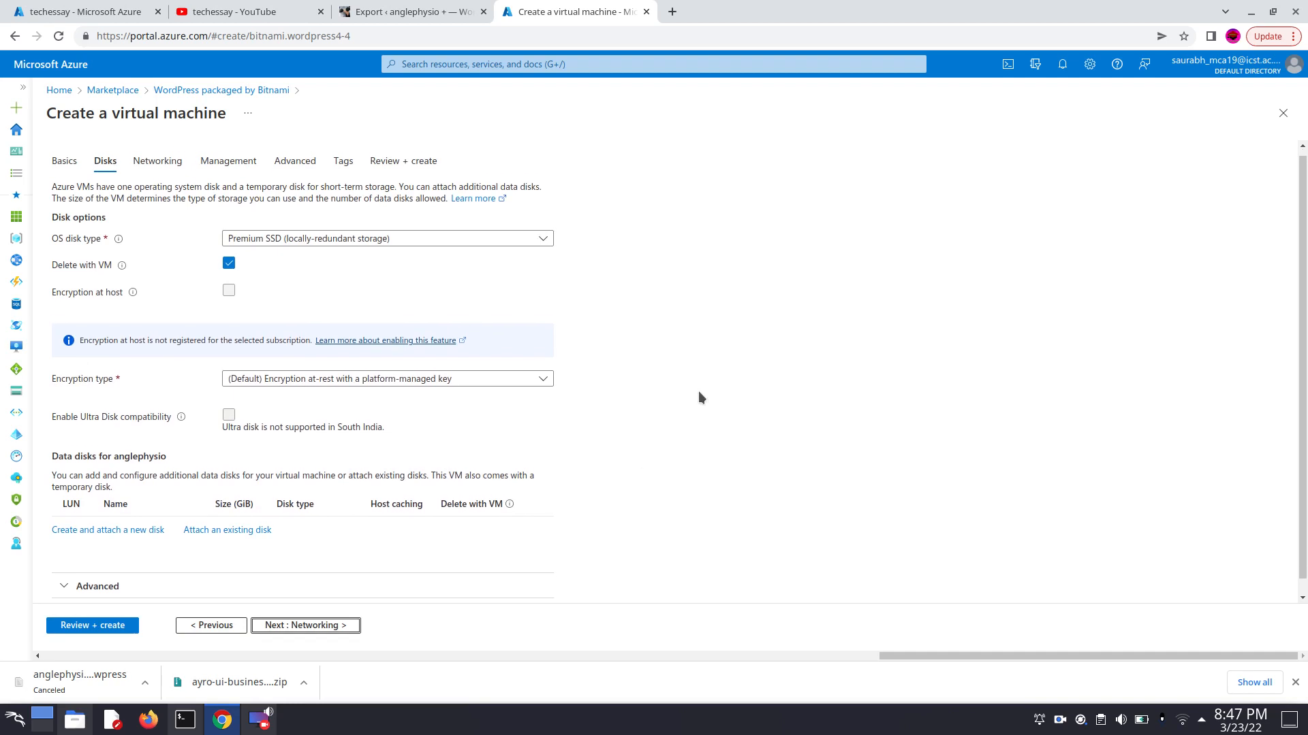
{"action": "left_click", "coordinate": [327, 630]}
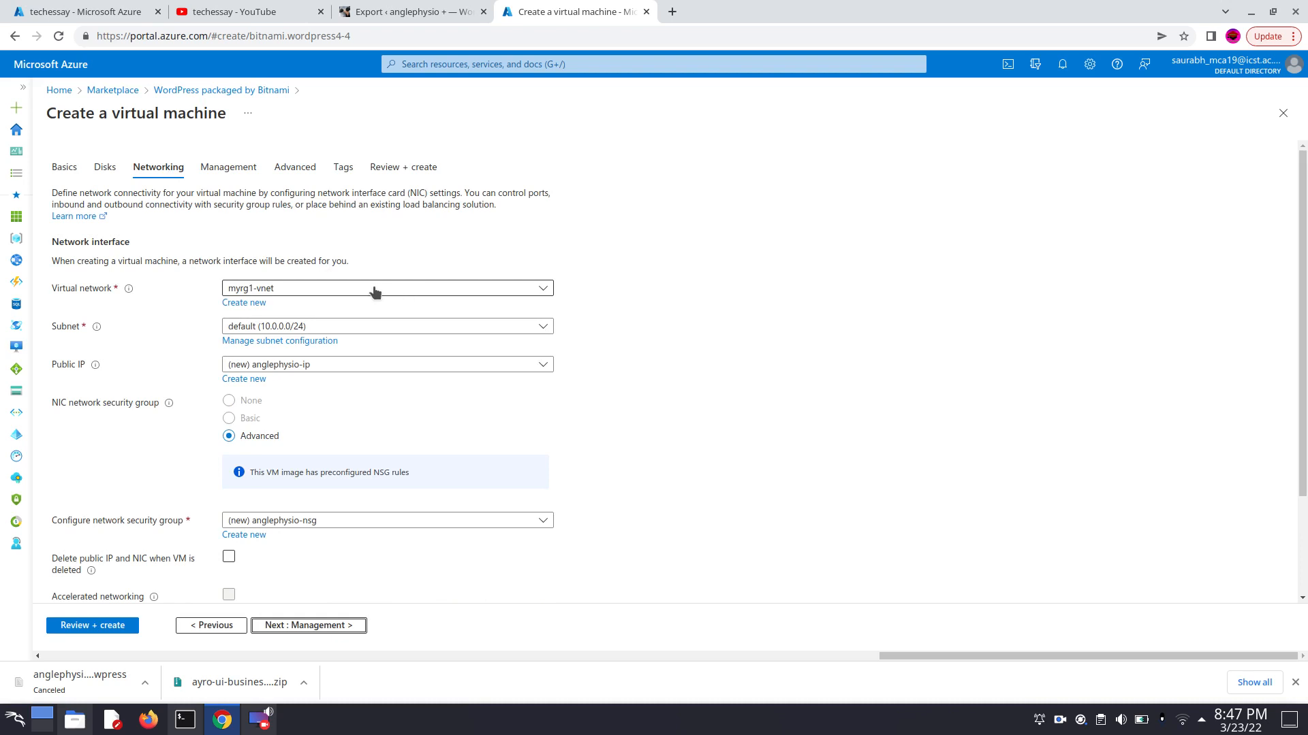
{"action": "scroll", "coordinate": [823, 320], "scroll_direction": "down", "scroll_amount": 3}
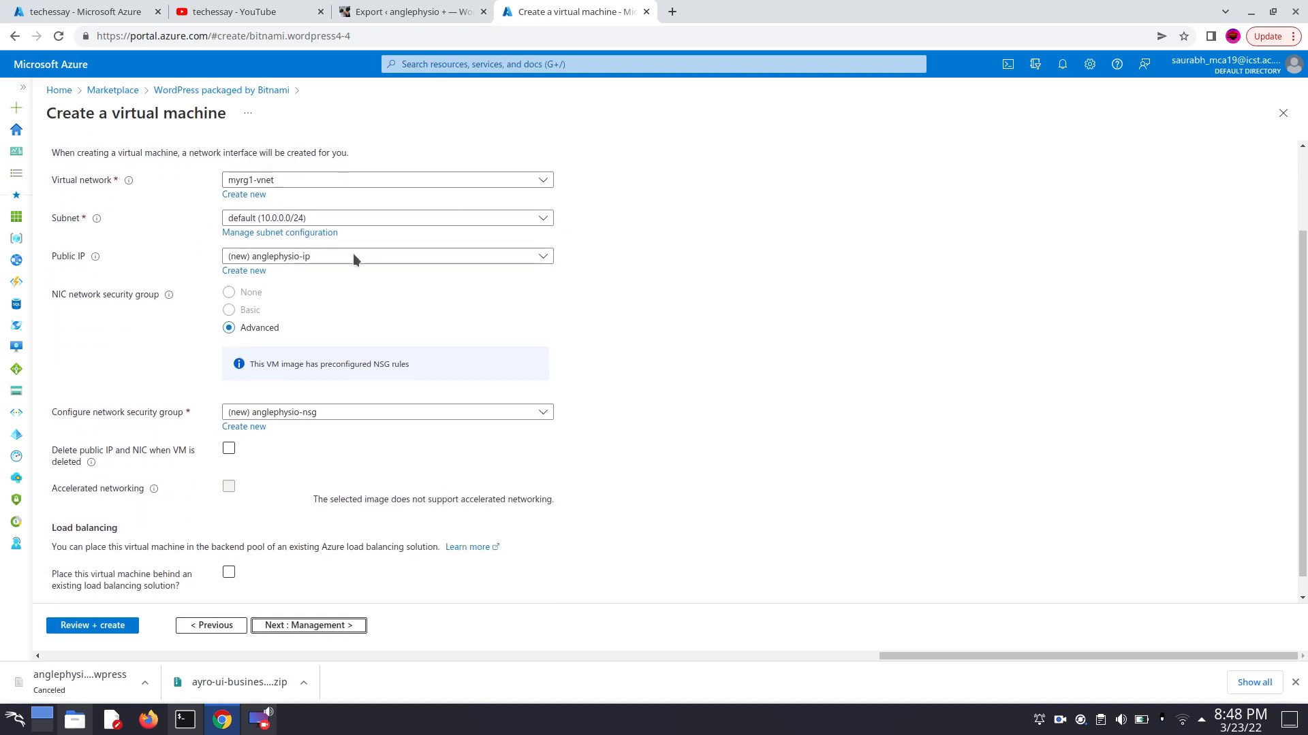
- Leave the Management settings unchanged and review the virtual machine's final configuration summary
{"action": "left_click", "coordinate": [314, 626]}
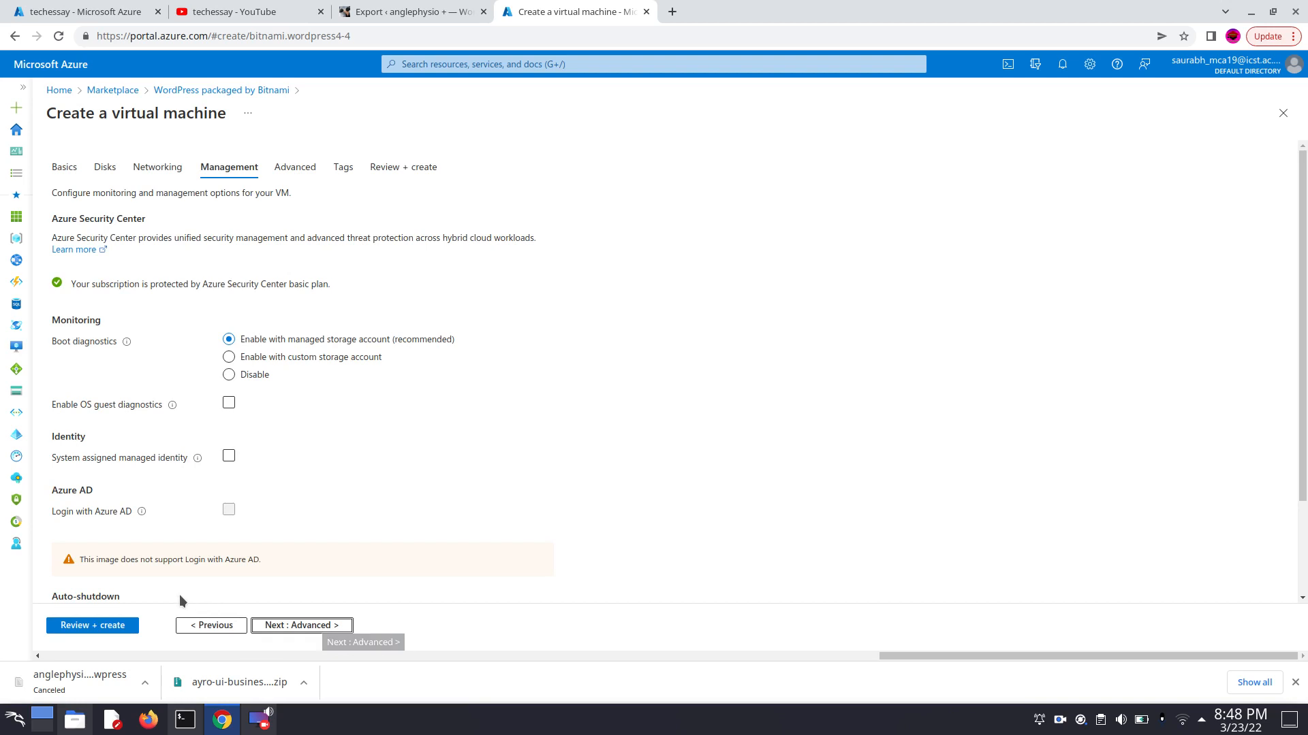
{"action": "left_click", "coordinate": [88, 625]}
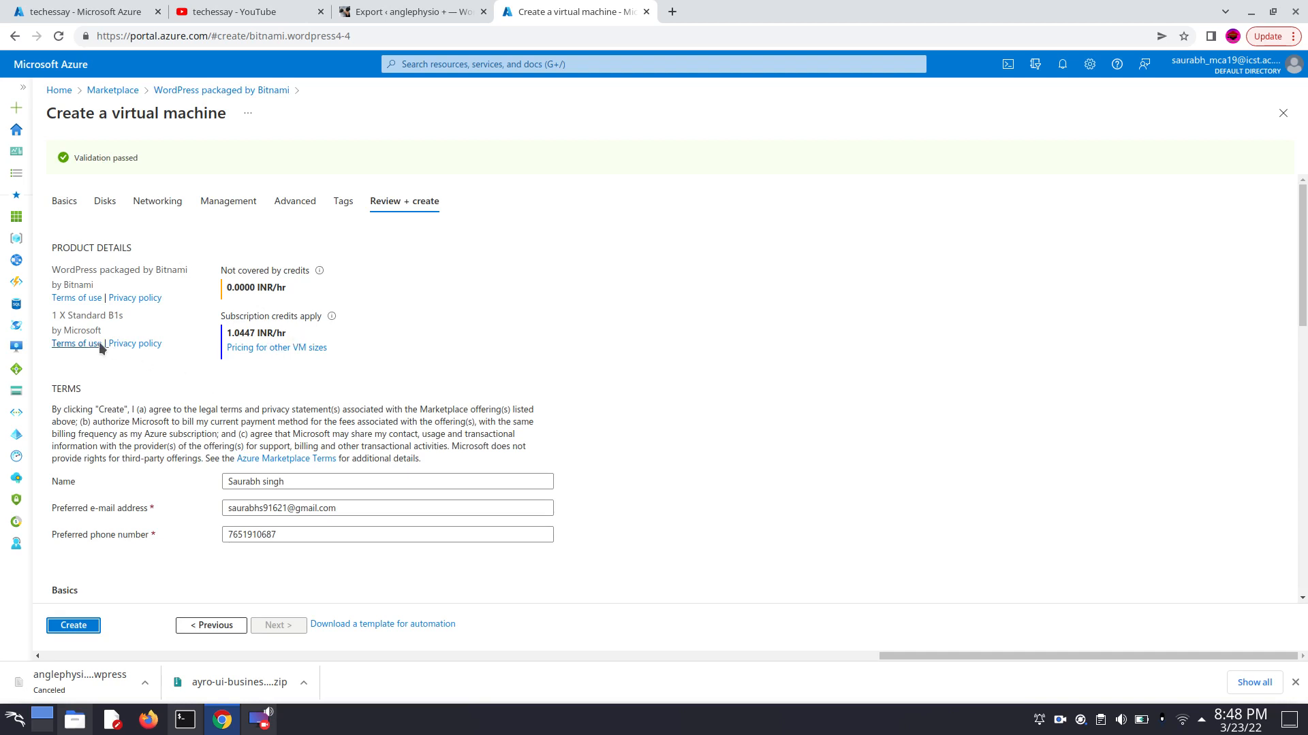
{"action": "scroll", "coordinate": [88, 374], "scroll_direction": "down", "scroll_amount": 3}
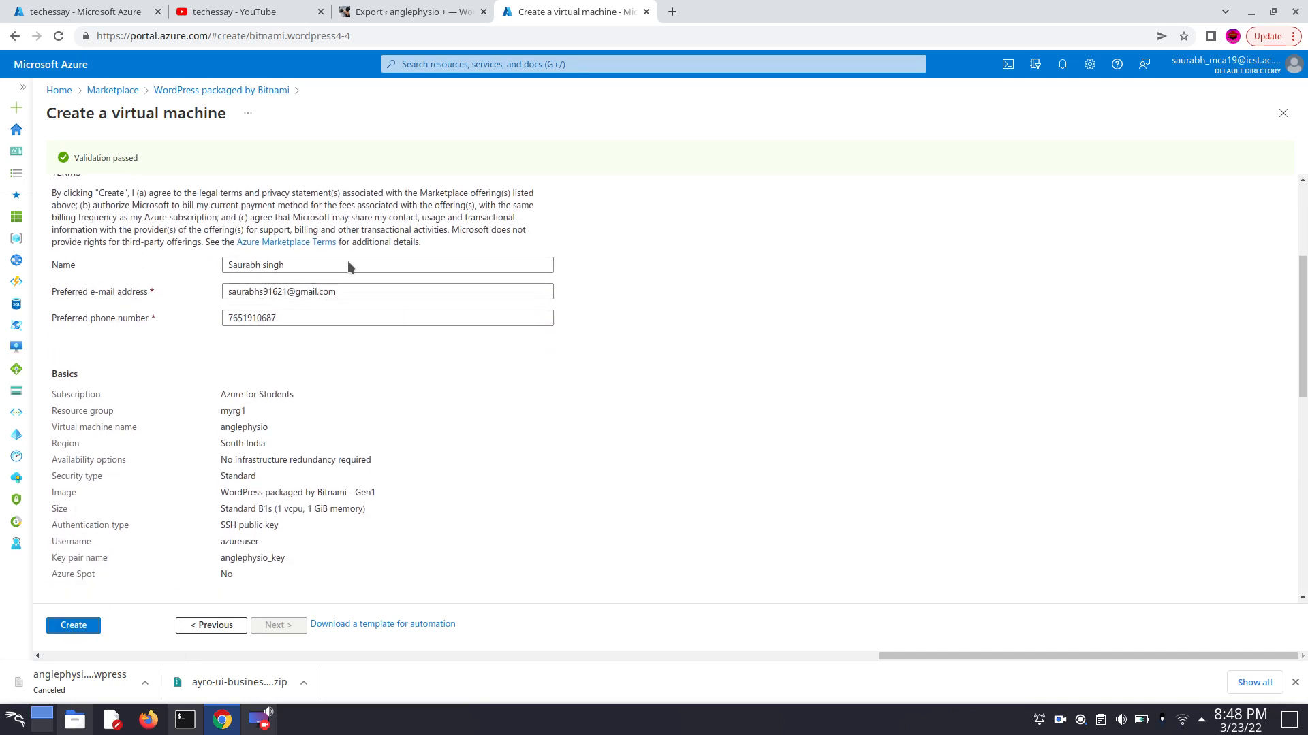
{"action": "scroll", "coordinate": [252, 350], "scroll_direction": "down", "scroll_amount": 3}
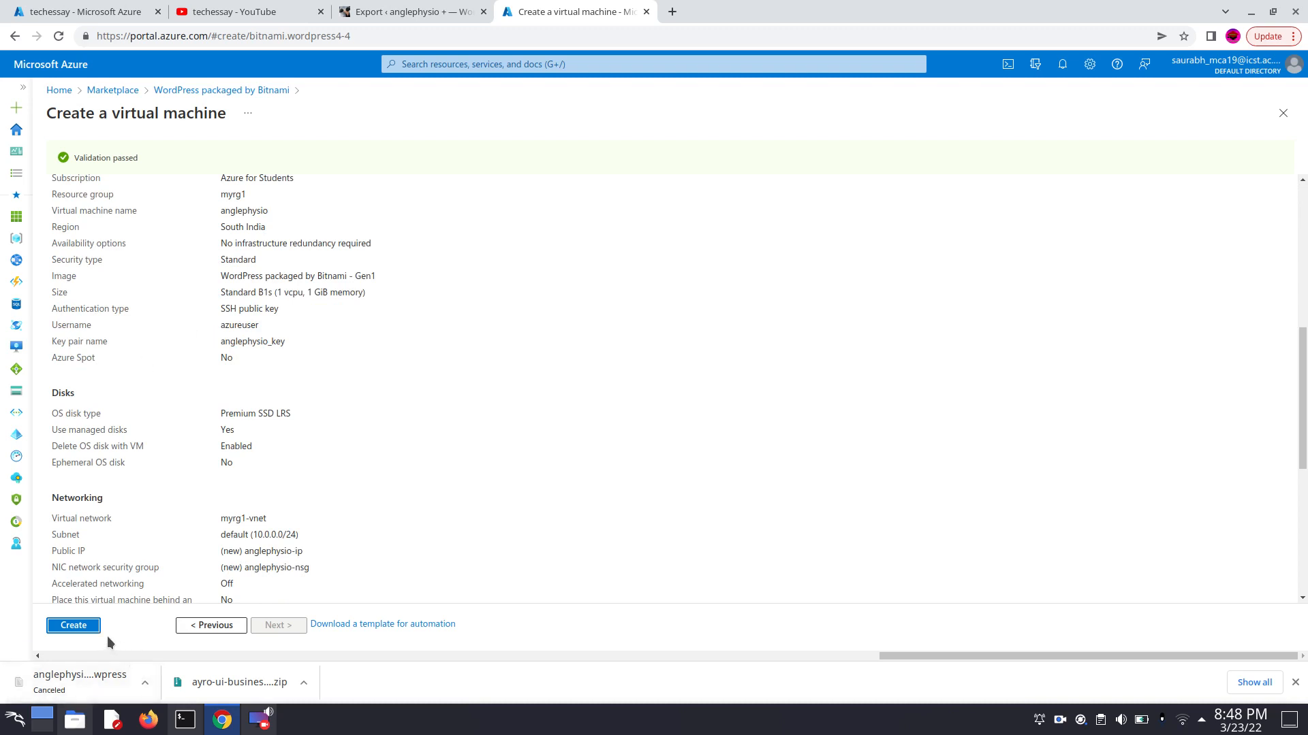
- Create the virtual machine with its private key downloaded, and open the deployed anglephysio resource
{"action": "left_click", "coordinate": [79, 626]}
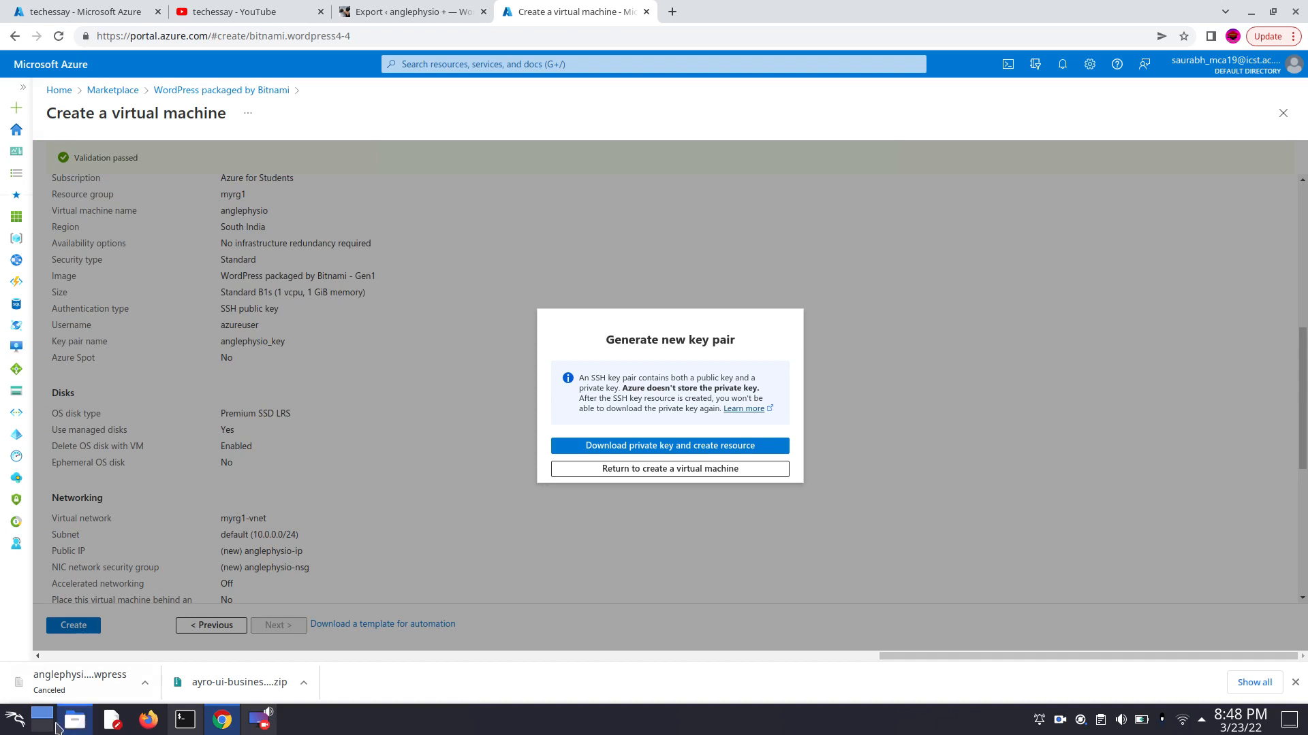
{"action": "left_click", "coordinate": [699, 451]}
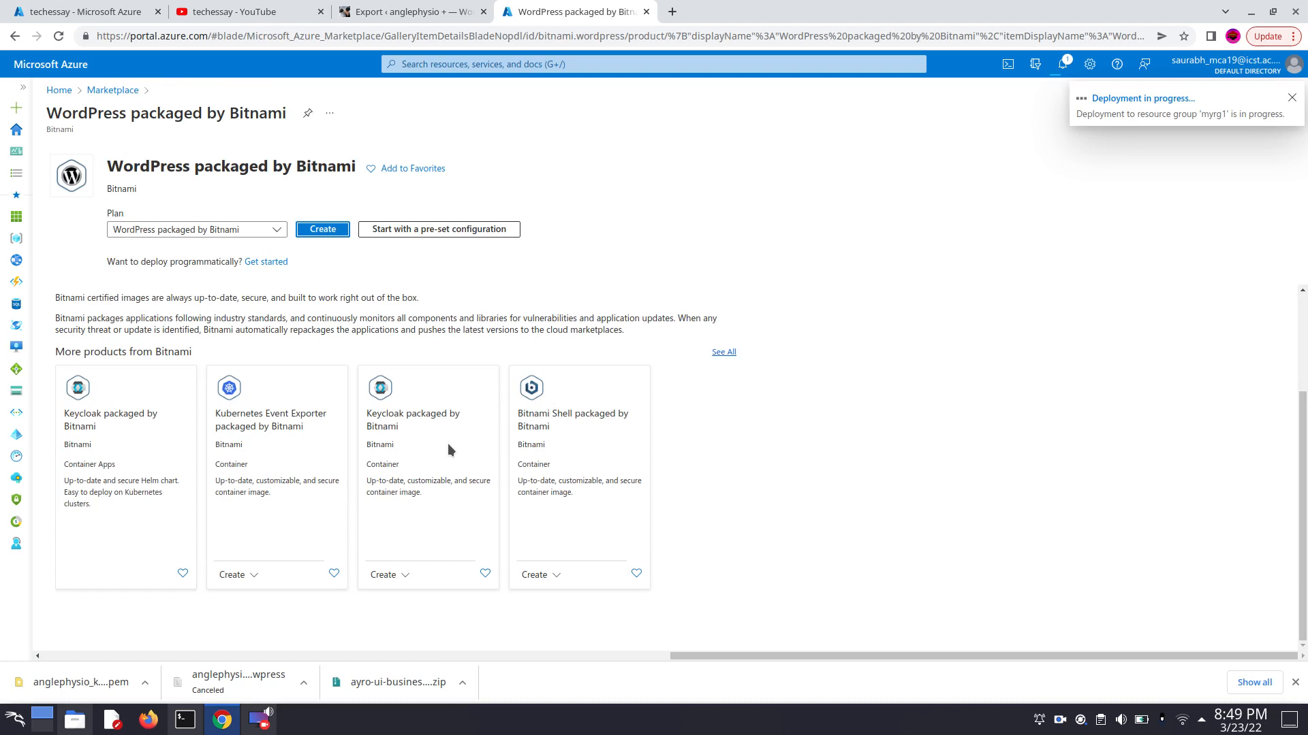
{"action": "left_click", "coordinate": [1173, 100]}
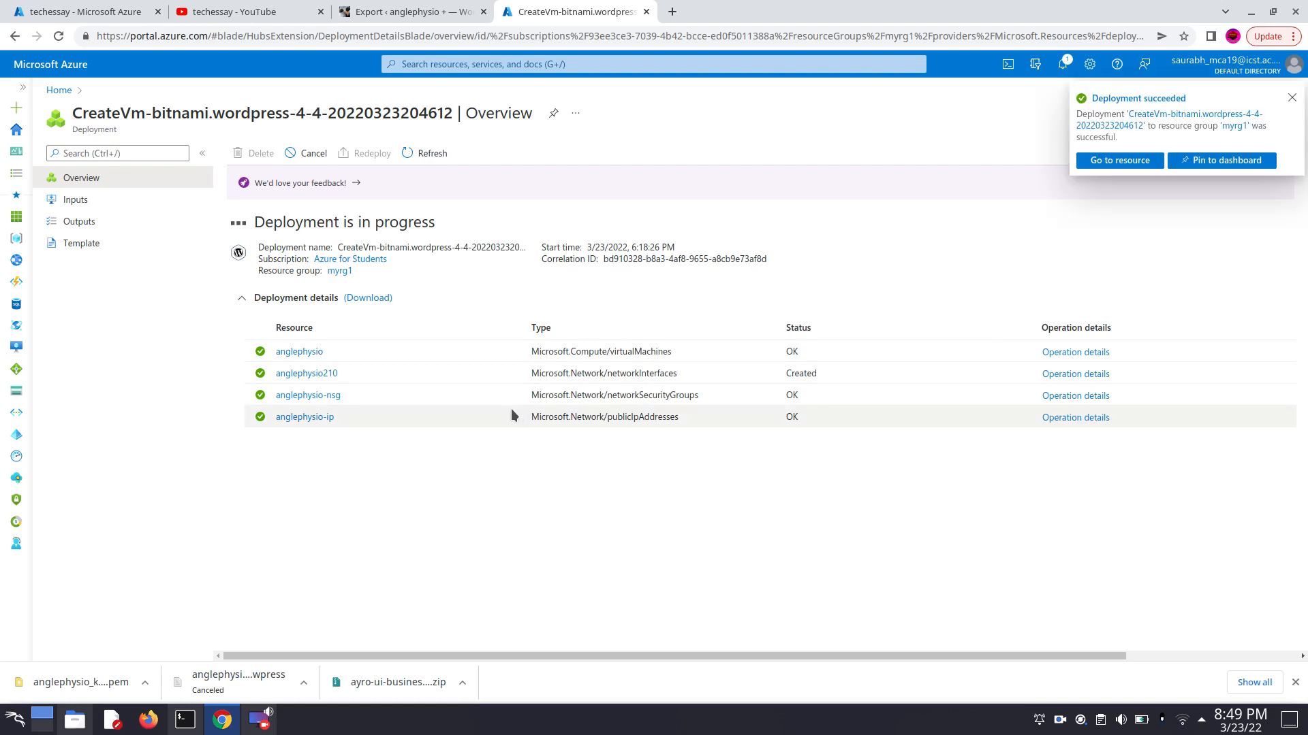
{"action": "left_click", "coordinate": [1103, 159]}
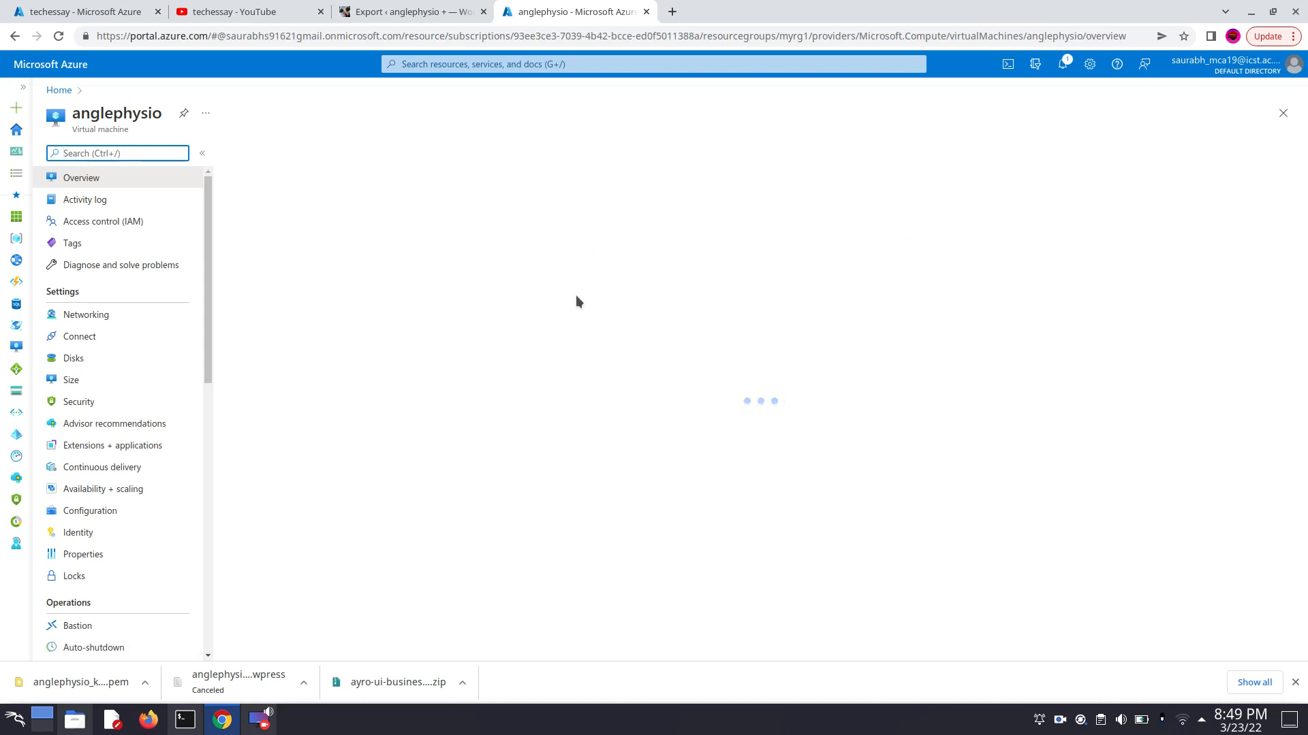
- Copy the anglephysio virtual machine's public IP address and try to open it as a website in a new browser tab
{"action": "scroll", "coordinate": [1134, 399], "scroll_direction": "down", "scroll_amount": 2}
{"action": "scroll", "coordinate": [1133, 402], "scroll_direction": "down", "scroll_amount": 2}
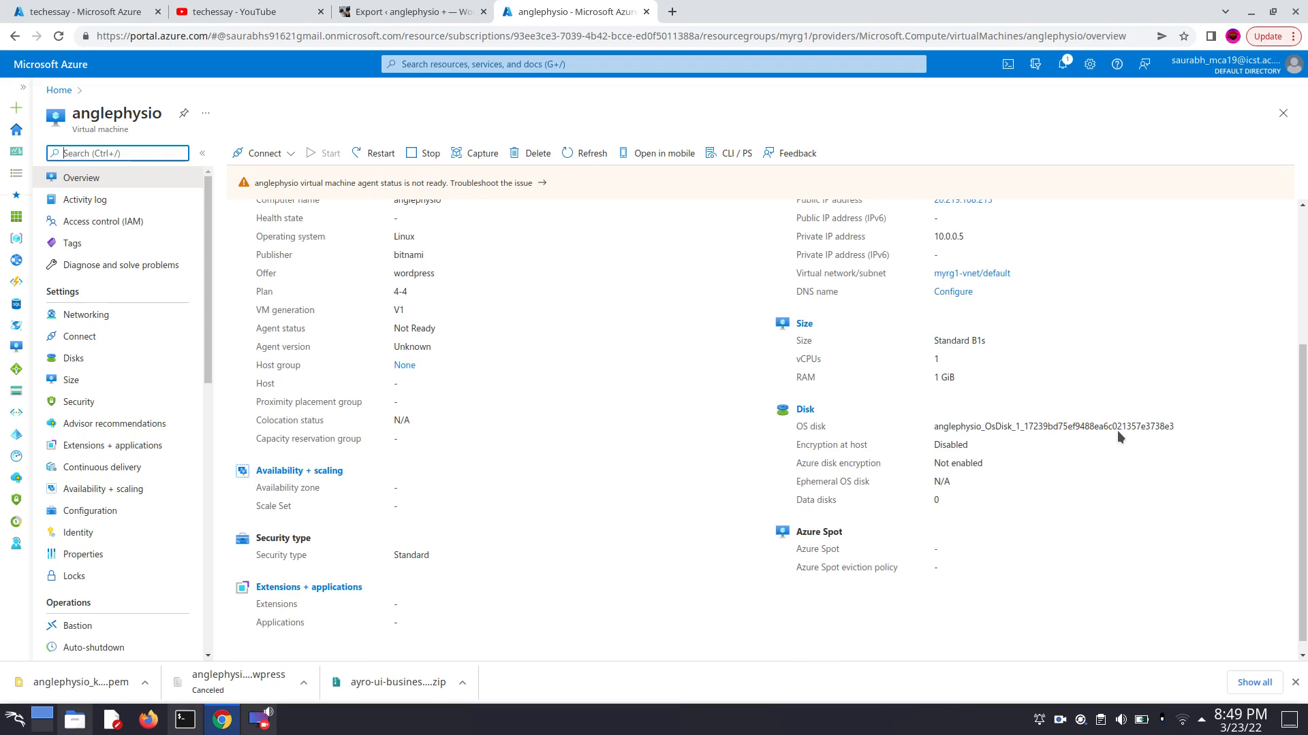
{"action": "scroll", "coordinate": [532, 540], "scroll_direction": "up", "scroll_amount": 2}
{"action": "scroll", "coordinate": [532, 545], "scroll_direction": "up", "scroll_amount": 2}
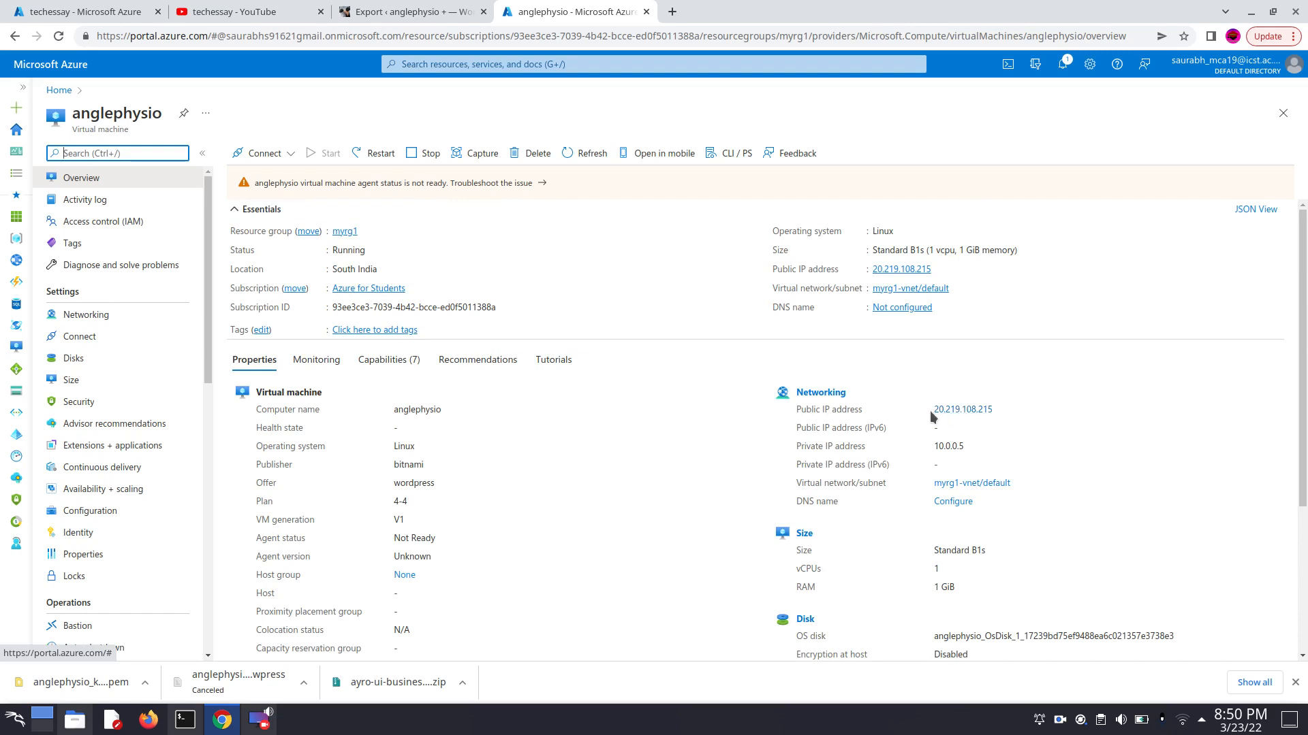
{"action": "left_click", "coordinate": [981, 412]}
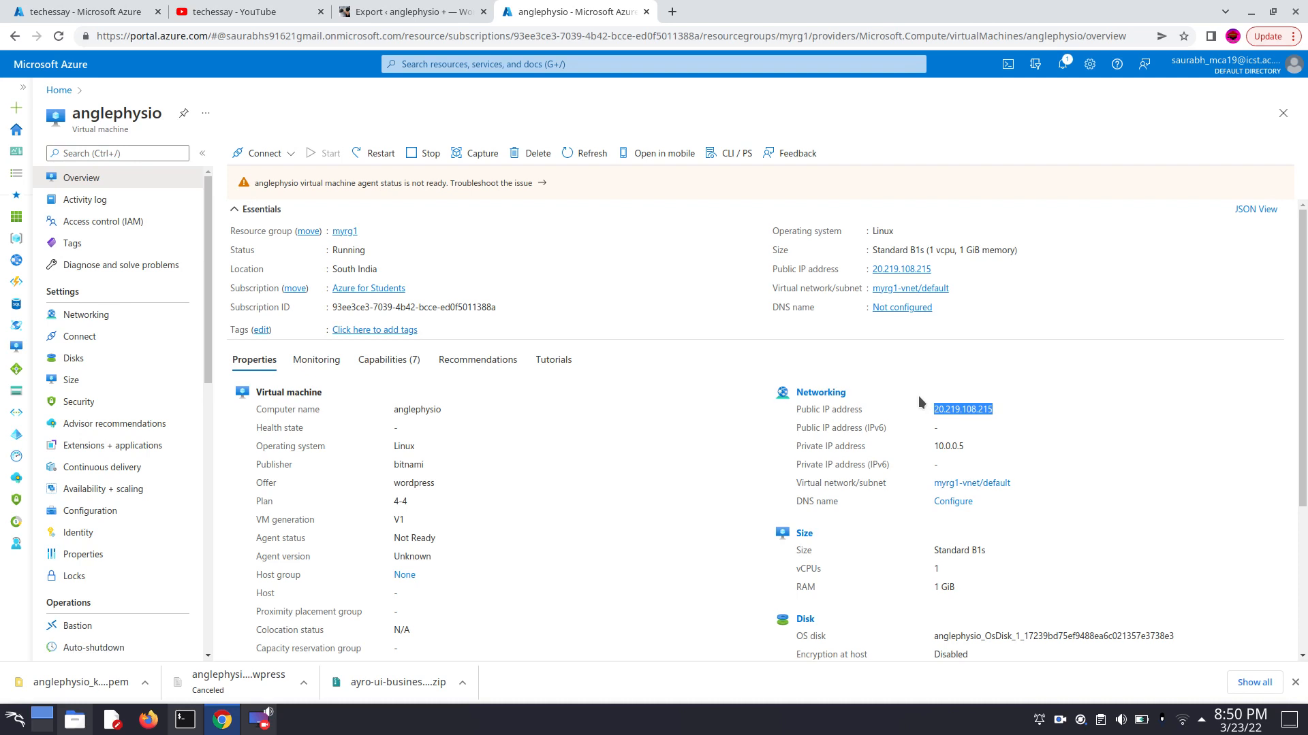
{"action": "left_click", "coordinate": [670, 13]}
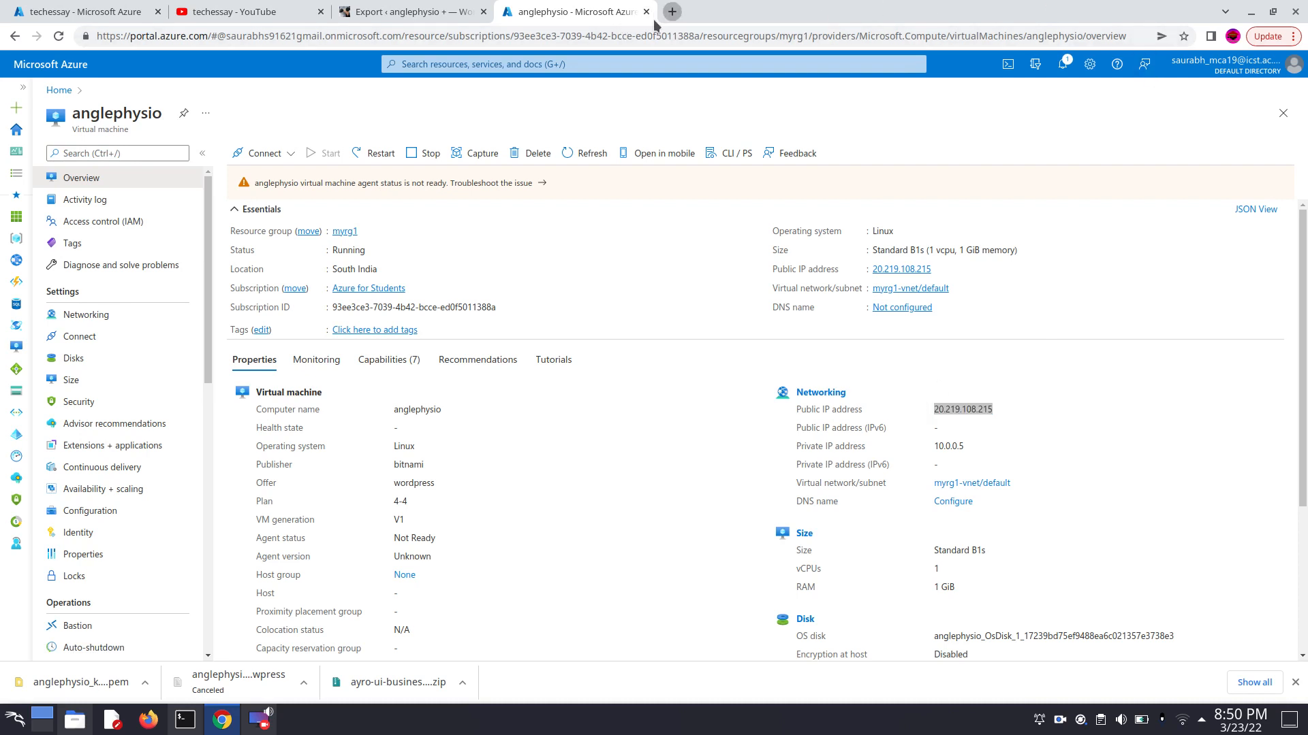
{"action": "left_click", "coordinate": [655, 37]}
{"action": "type", "text": "20.219.108.215"}
{"action": "key", "text": "Return"}
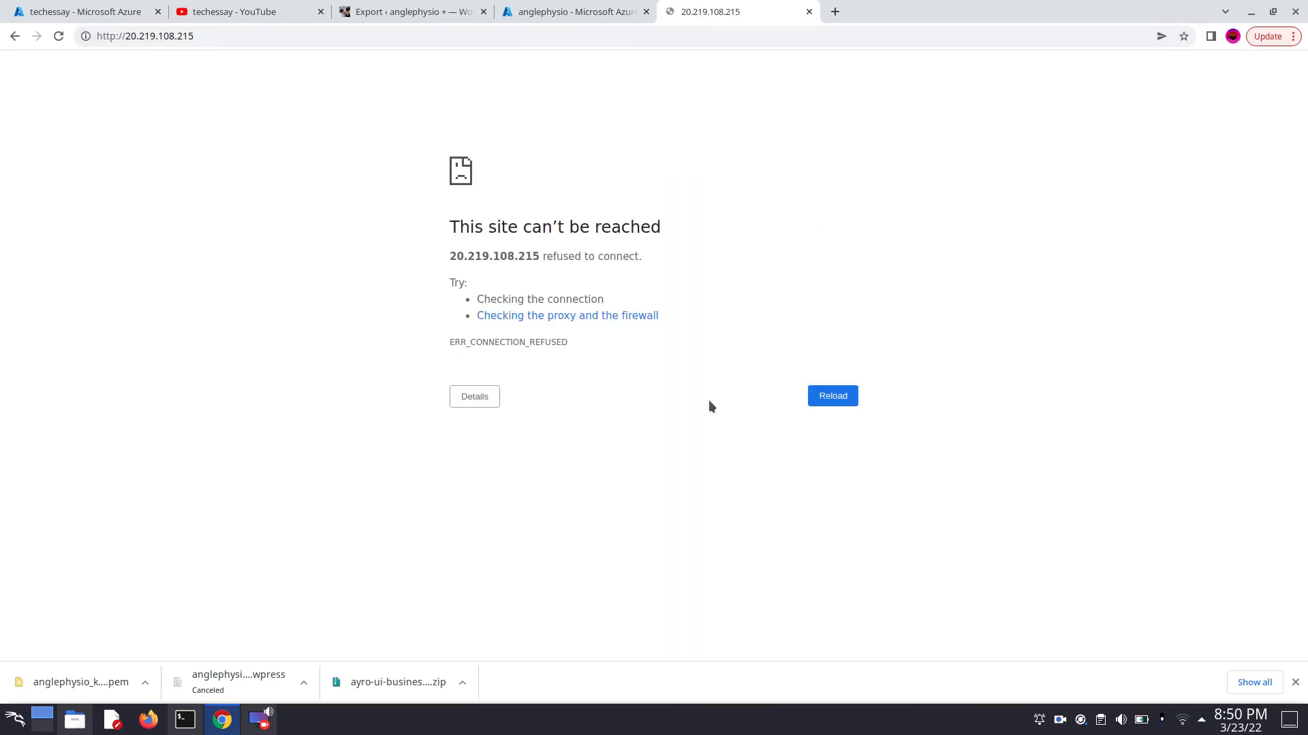
{"action": "left_click", "coordinate": [833, 402]}
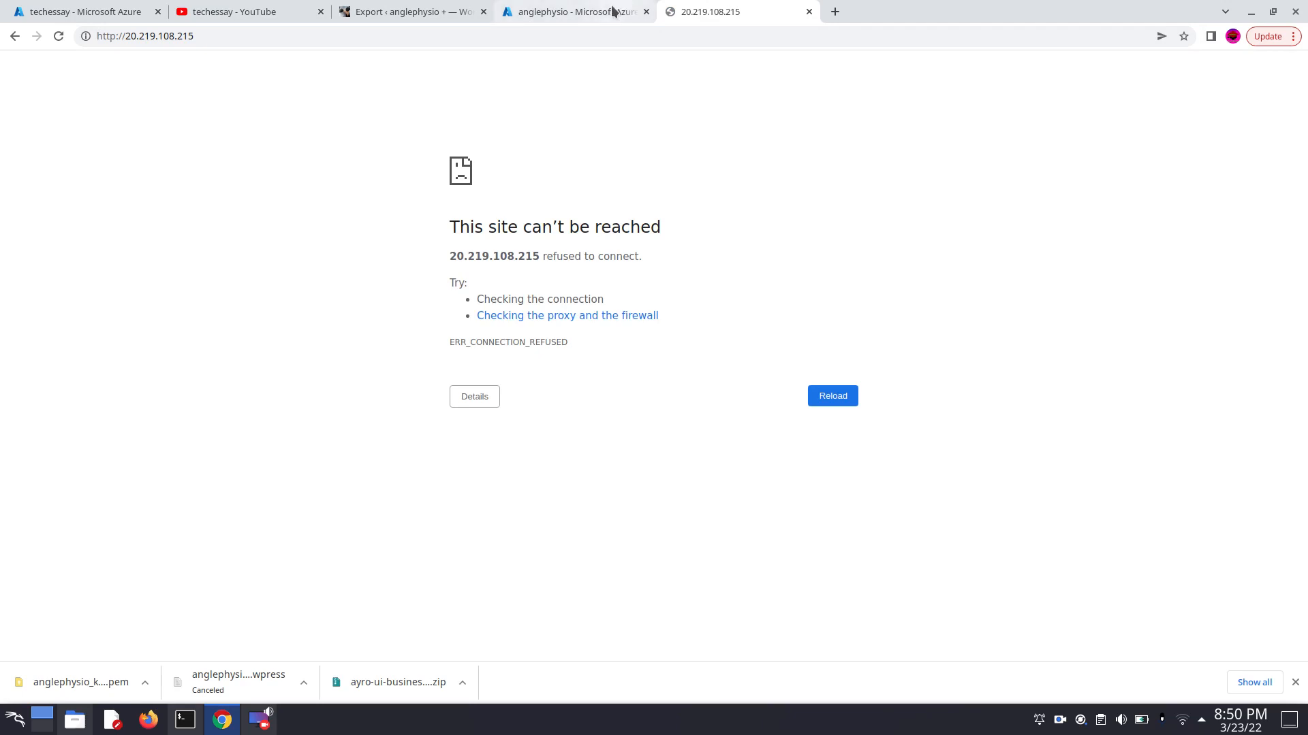
- Check the virtual machine's overview and its management options, and retry loading the site at its public IP address
{"action": "left_click", "coordinate": [591, 13]}
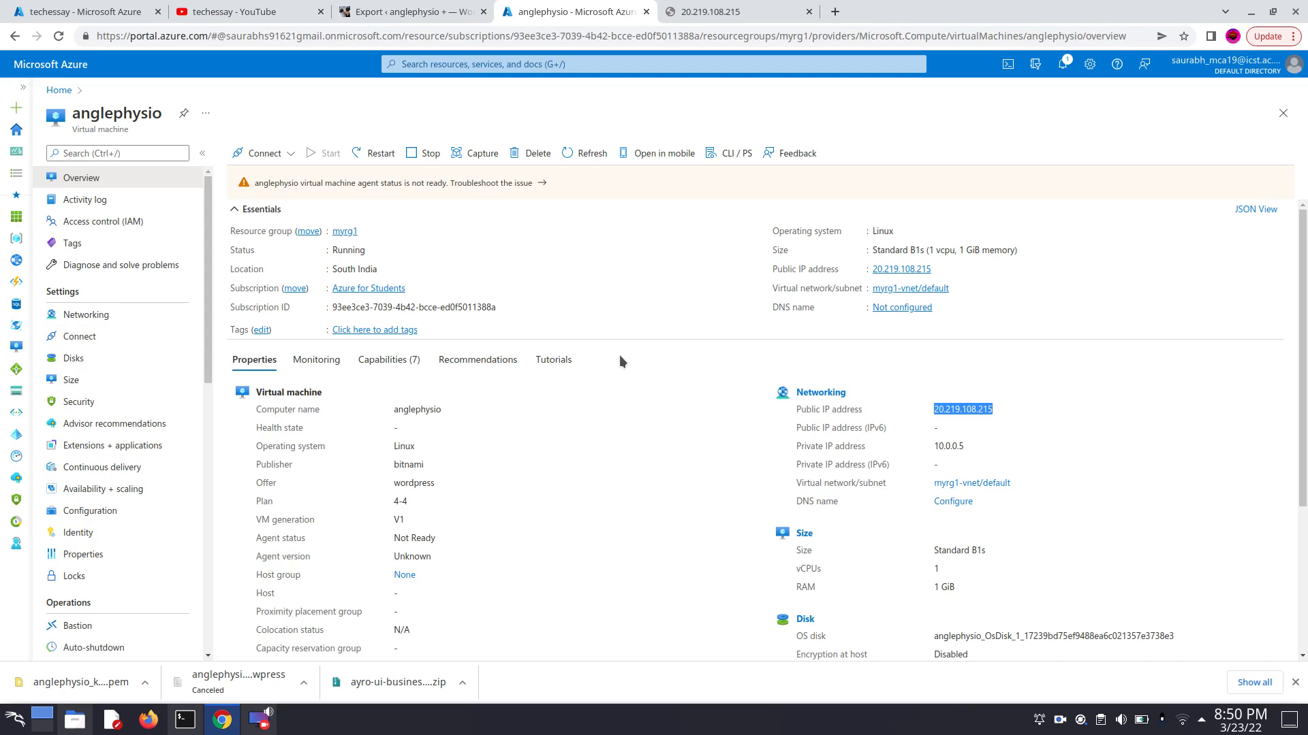
{"action": "scroll", "coordinate": [455, 458], "scroll_direction": "down", "scroll_amount": 1}
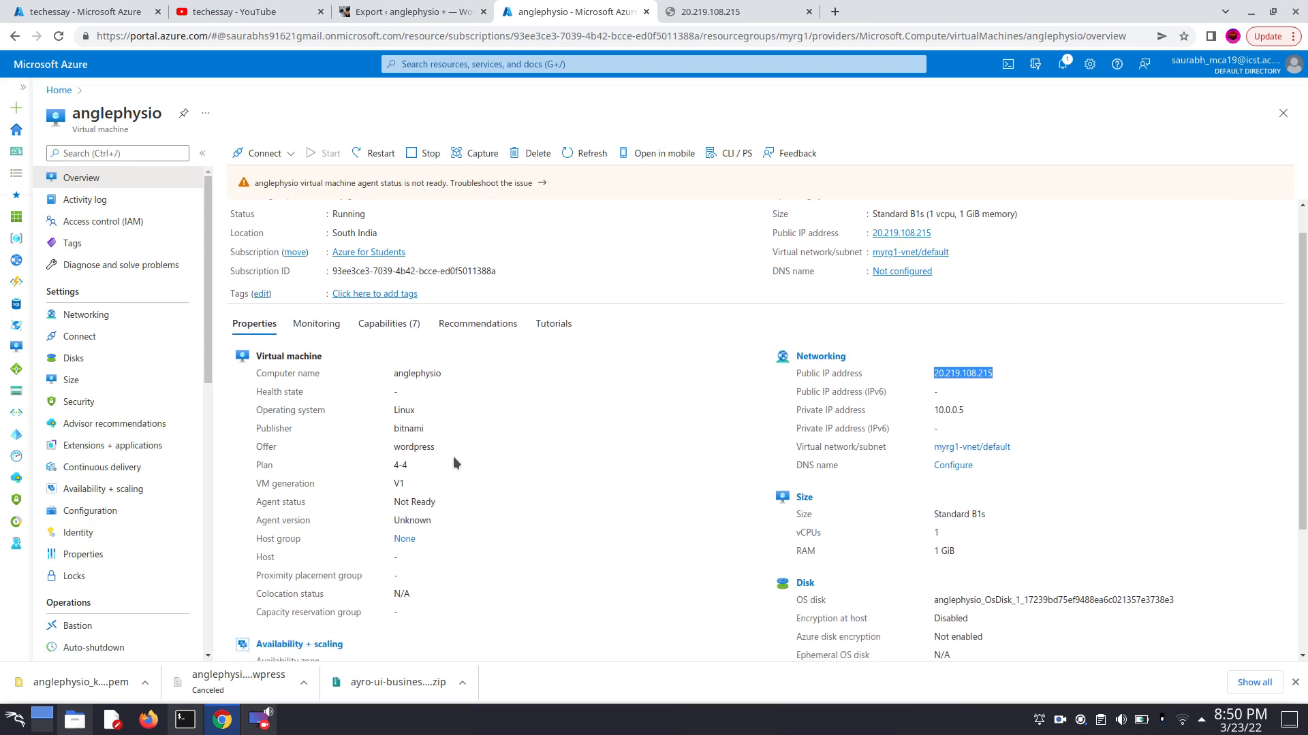
{"action": "scroll", "coordinate": [122, 572], "scroll_direction": "down", "scroll_amount": 5}
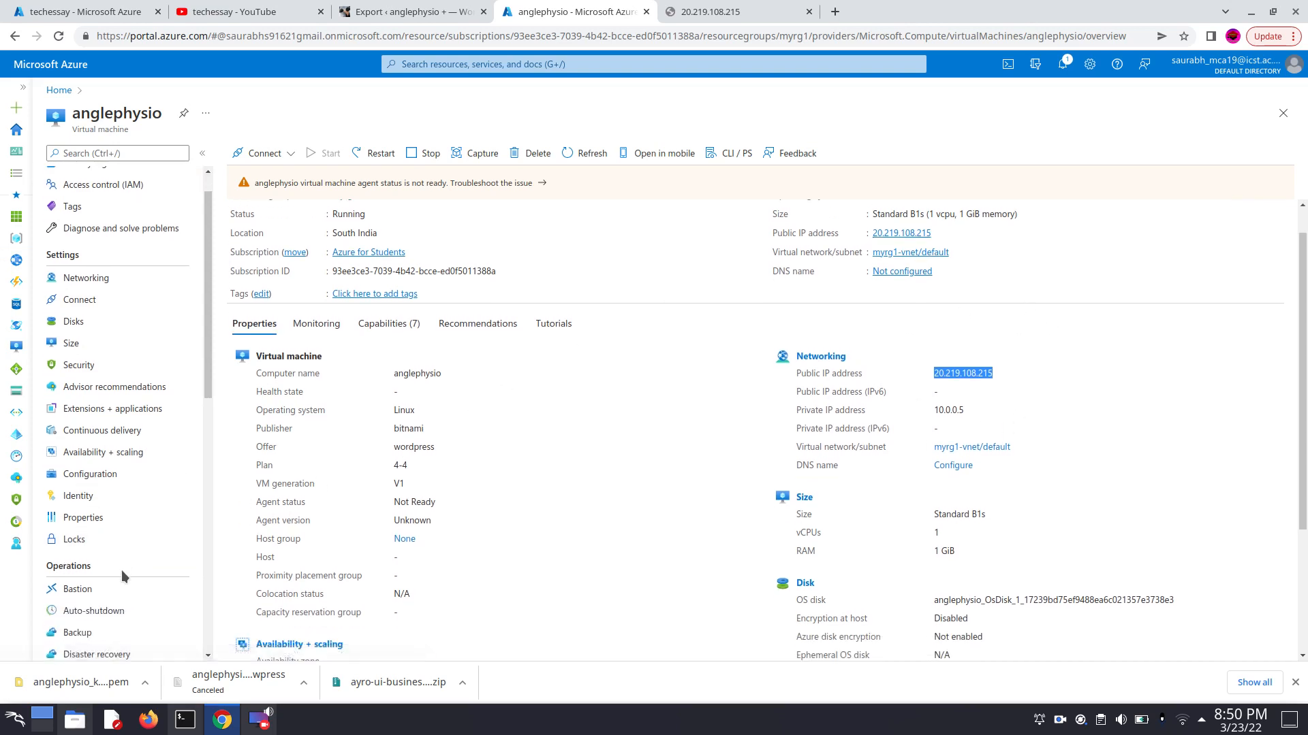
{"action": "scroll", "coordinate": [123, 580], "scroll_direction": "down", "scroll_amount": 1}
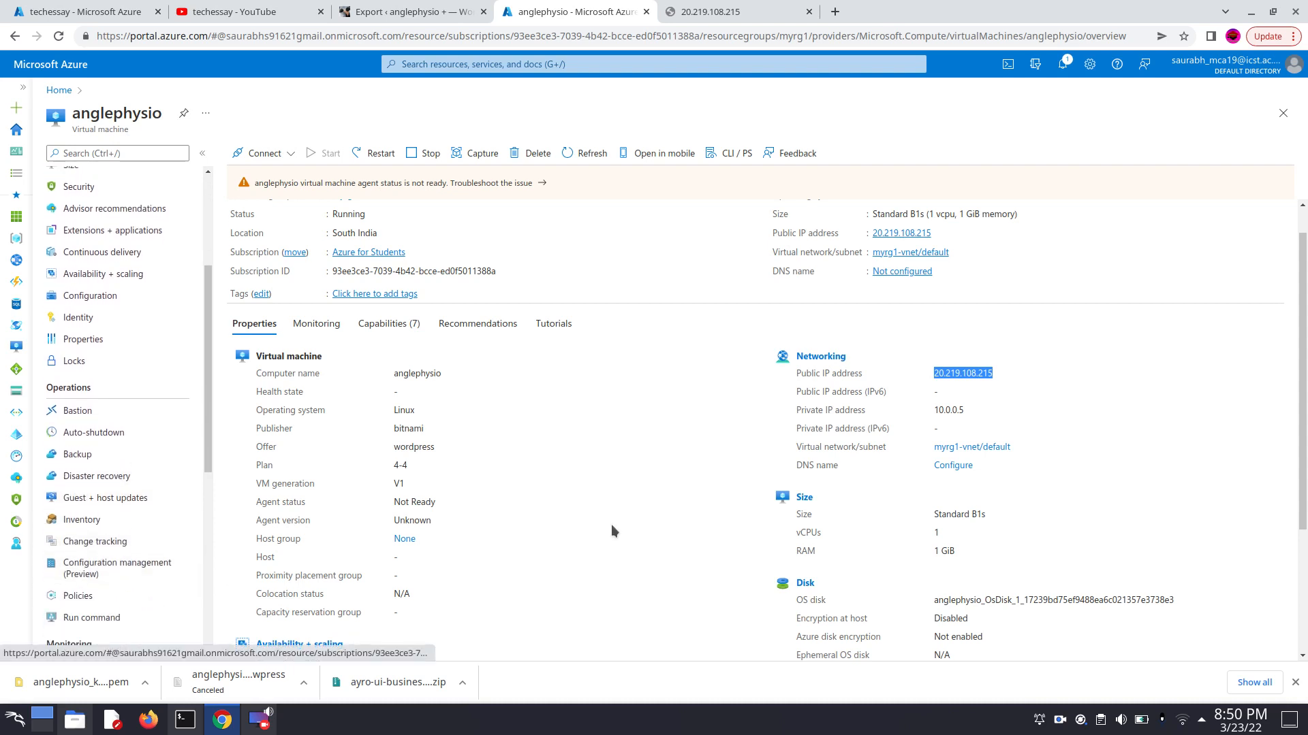
{"action": "left_click", "coordinate": [695, 10]}
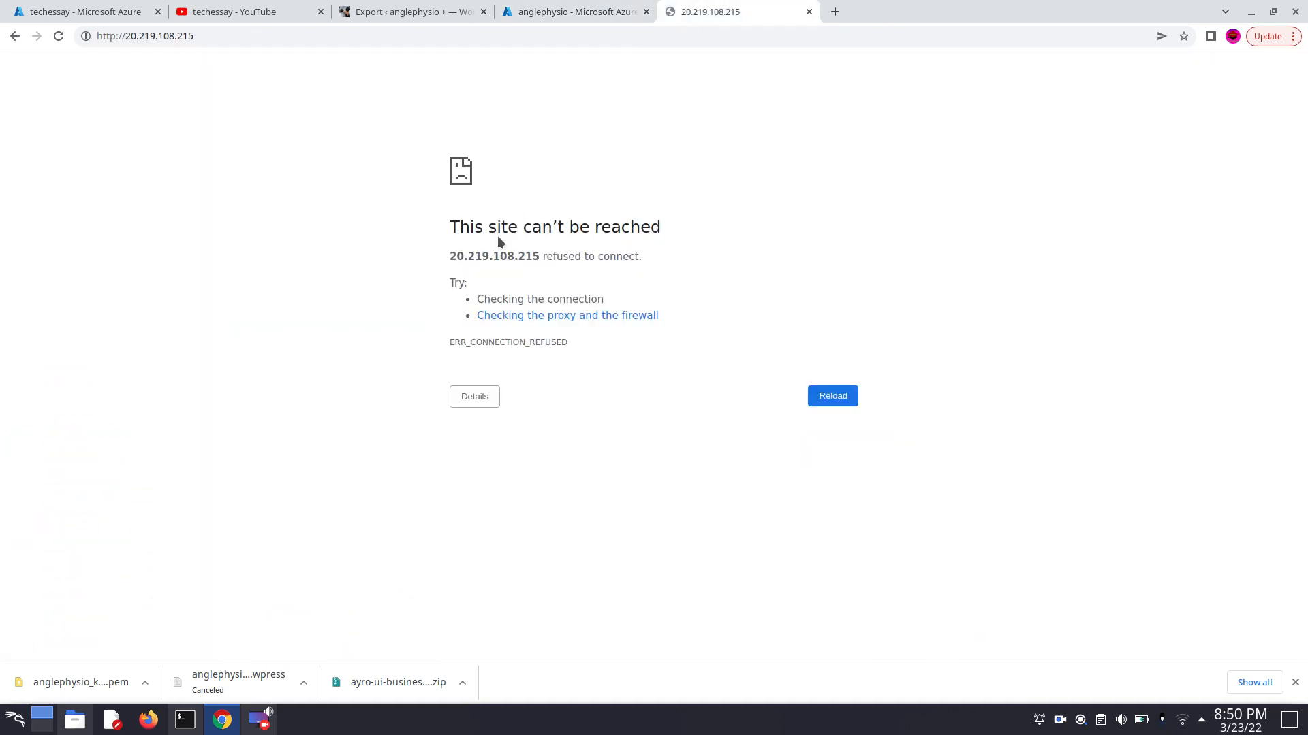
{"action": "left_click", "coordinate": [834, 401]}
{"action": "left_click", "coordinate": [835, 400]}
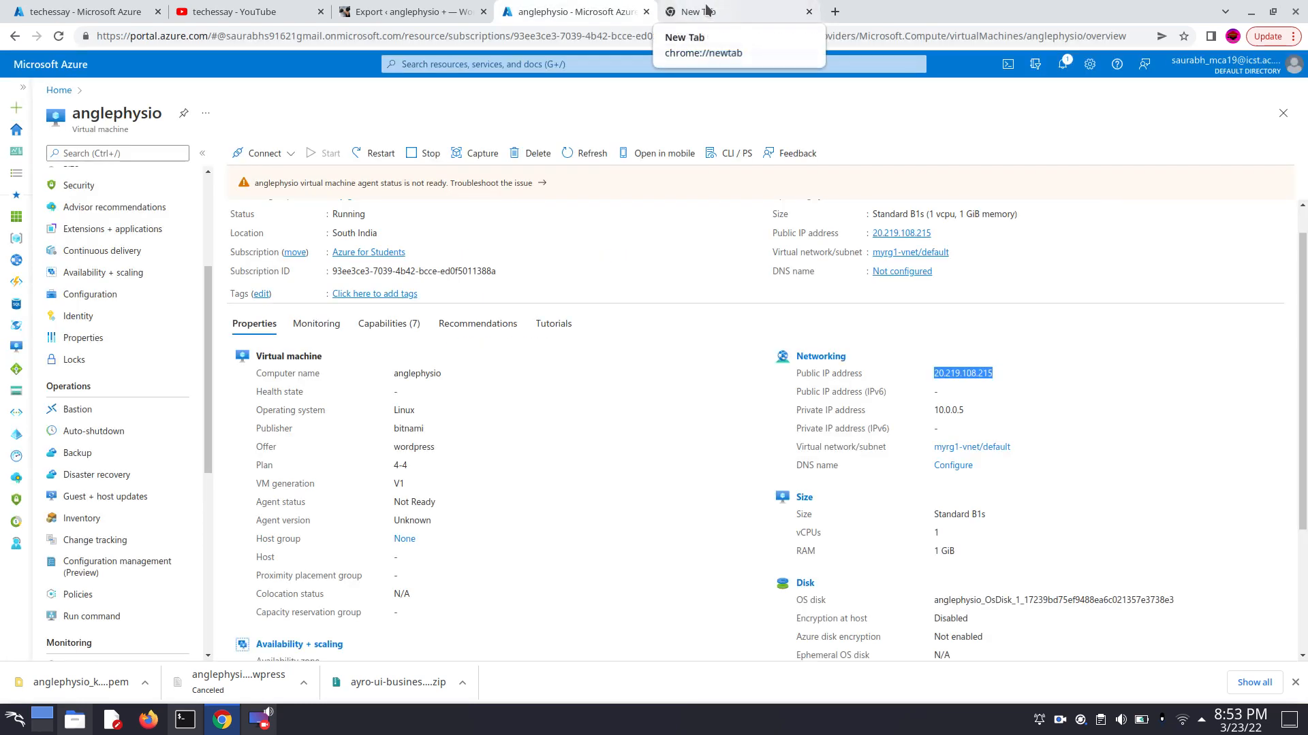
- Load 20.219.108.215 in the empty browser tab and look over the site's home page
{"action": "left_click", "coordinate": [706, 9]}
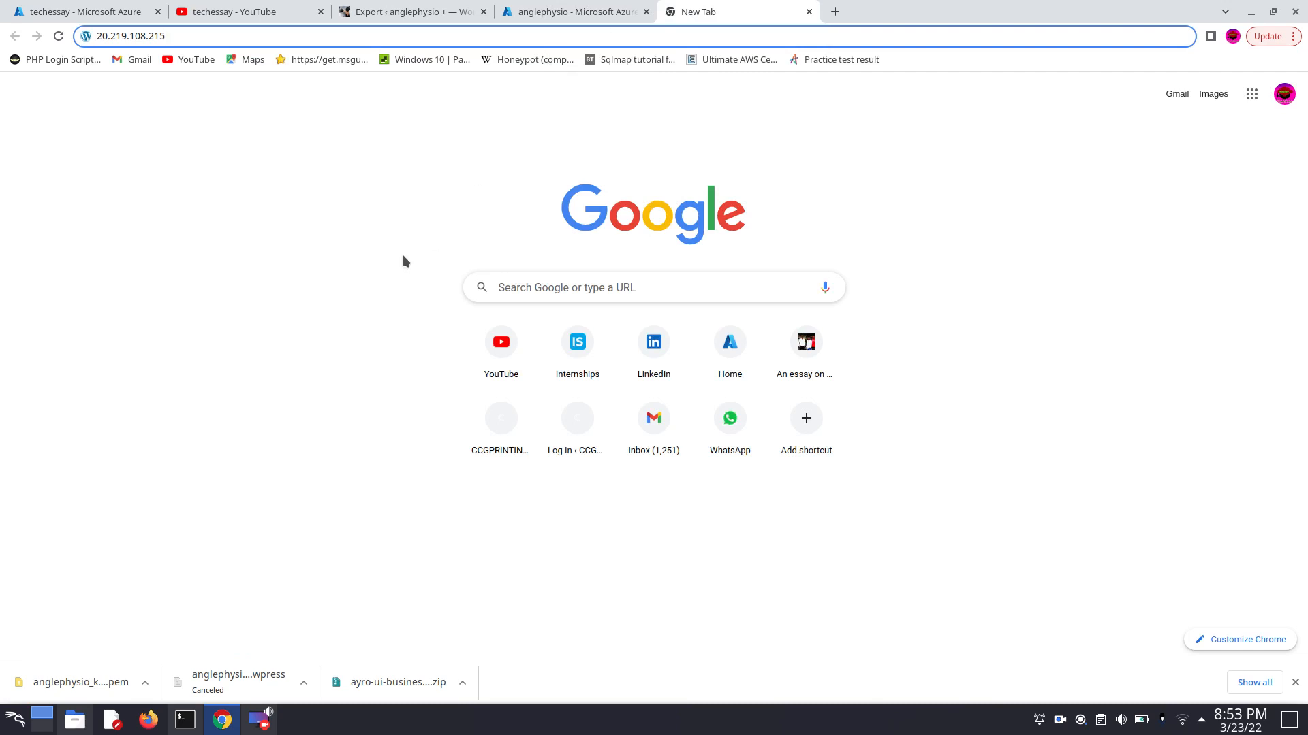
{"action": "key", "text": "Return"}
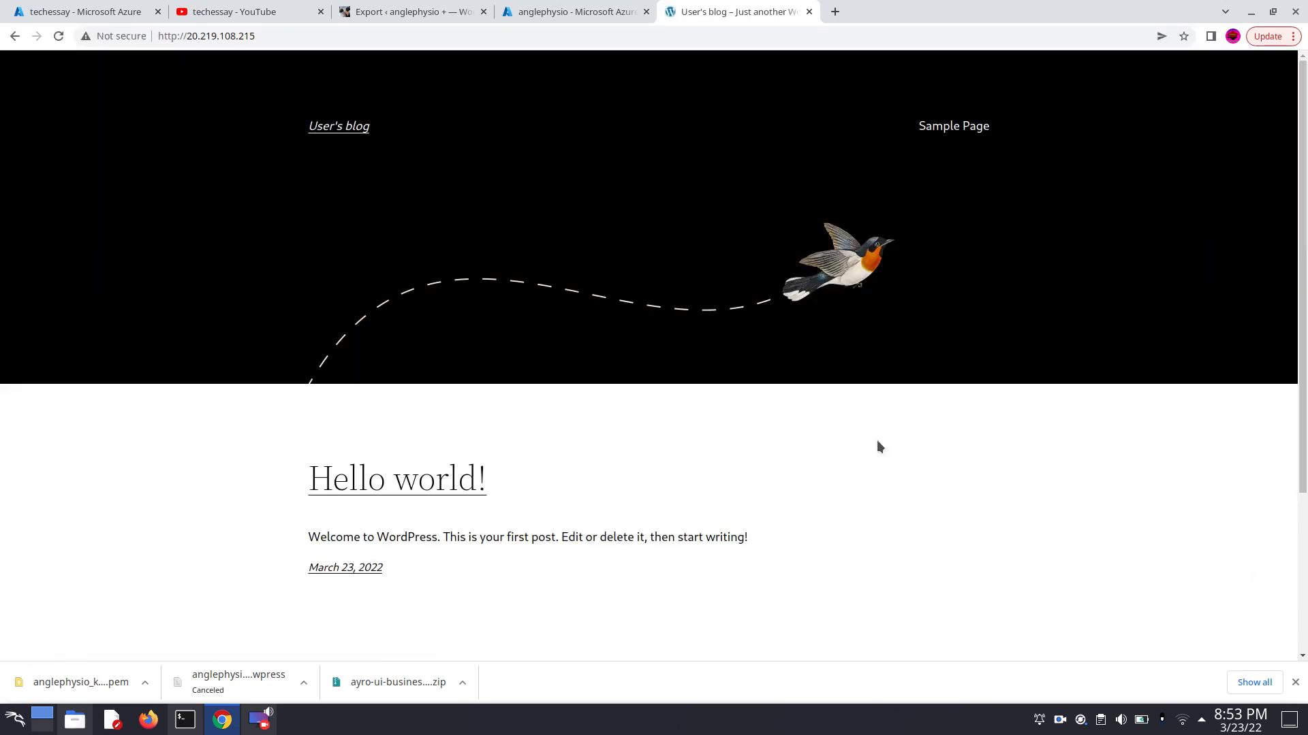
{"action": "scroll", "coordinate": [356, 461], "scroll_direction": "down", "scroll_amount": 3}
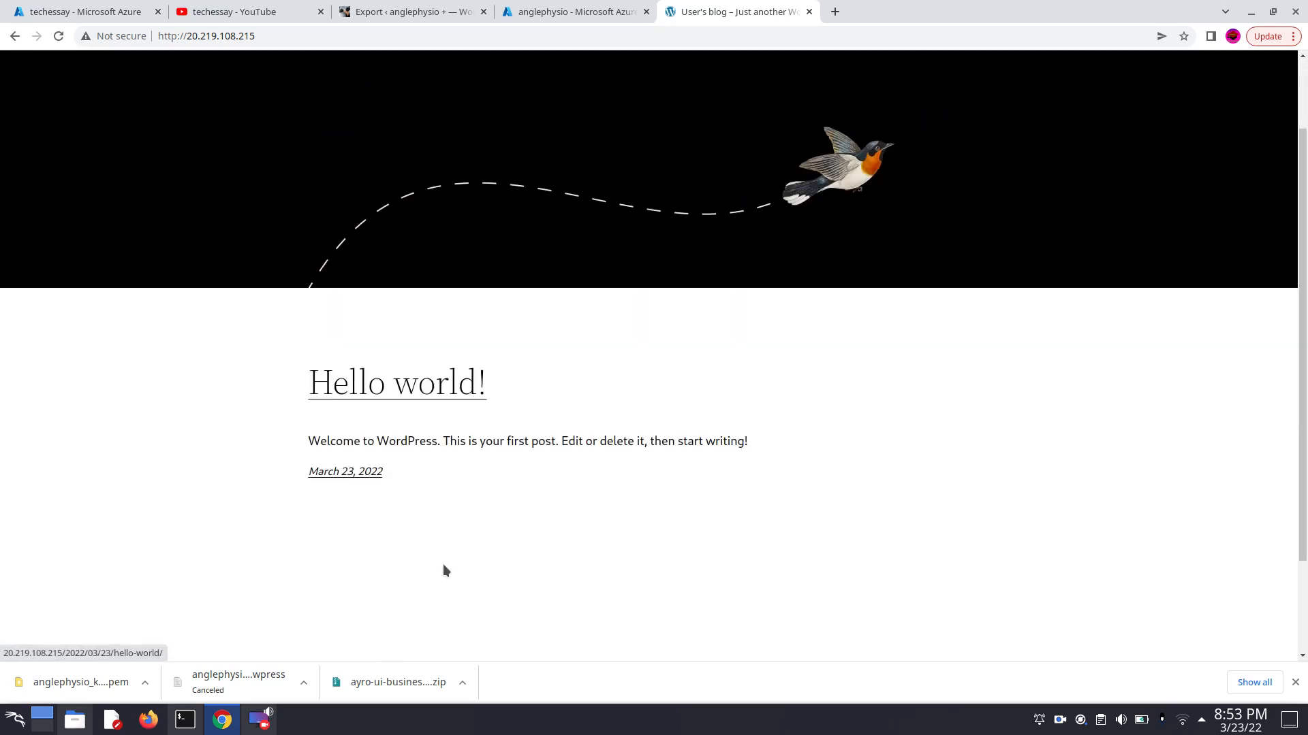
{"action": "scroll", "coordinate": [306, 219], "scroll_direction": "up", "scroll_amount": 3}
- Open the WordPress admin login page at 20.219.108.215/wp-admin
{"action": "left_click", "coordinate": [306, 36]}
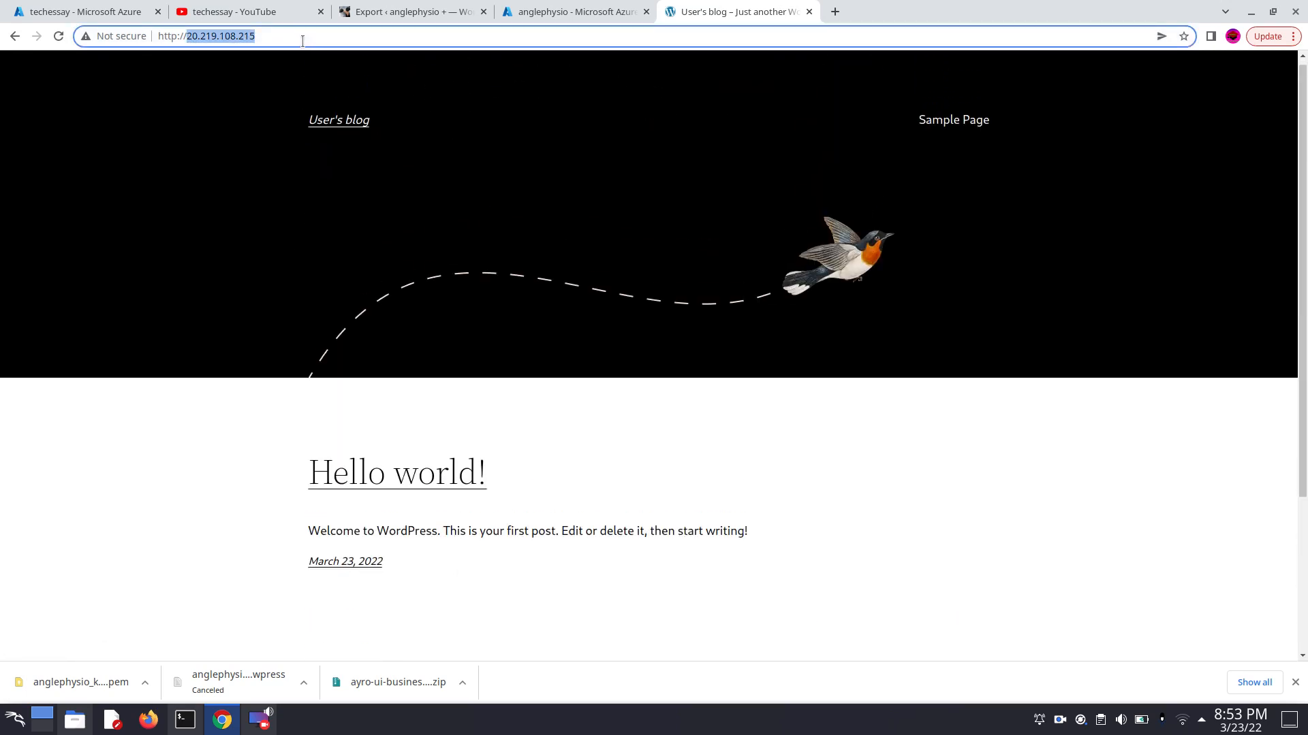
{"action": "left_click", "coordinate": [303, 41]}
{"action": "type", "text": "/w"}
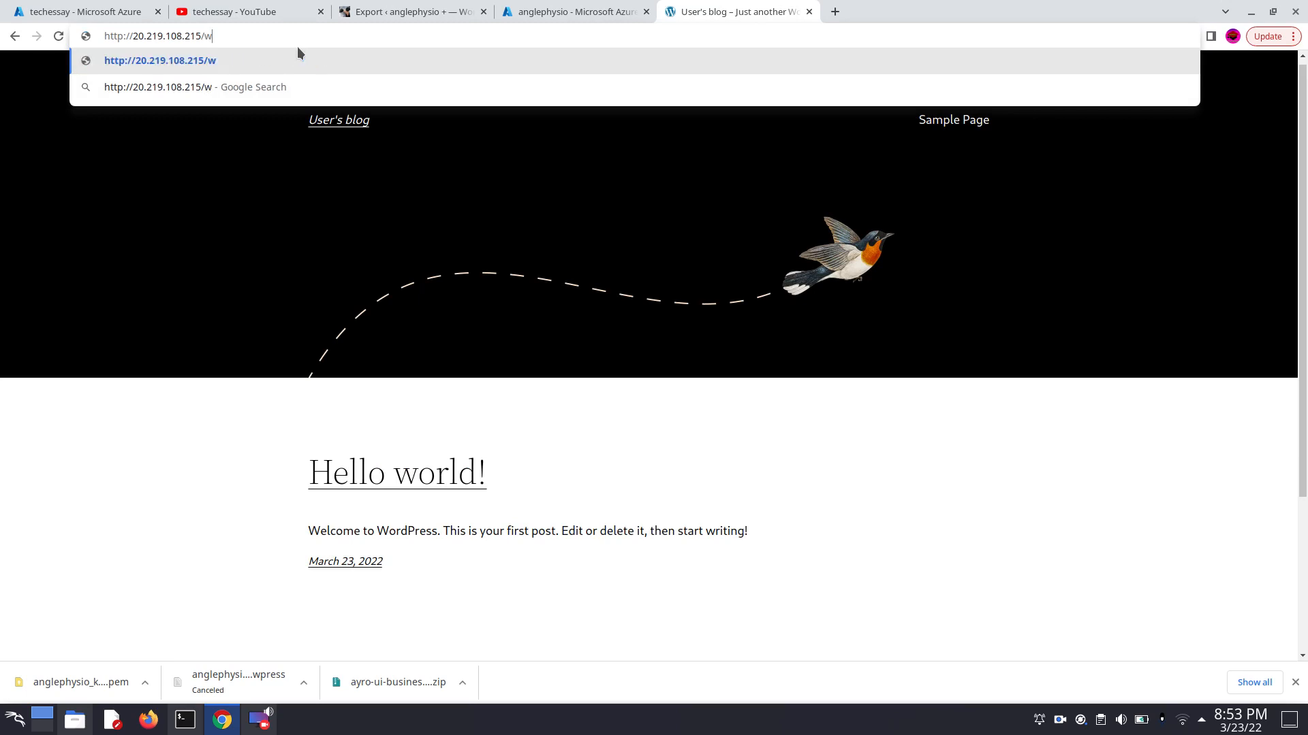
{"action": "type", "text": "p-admin"}
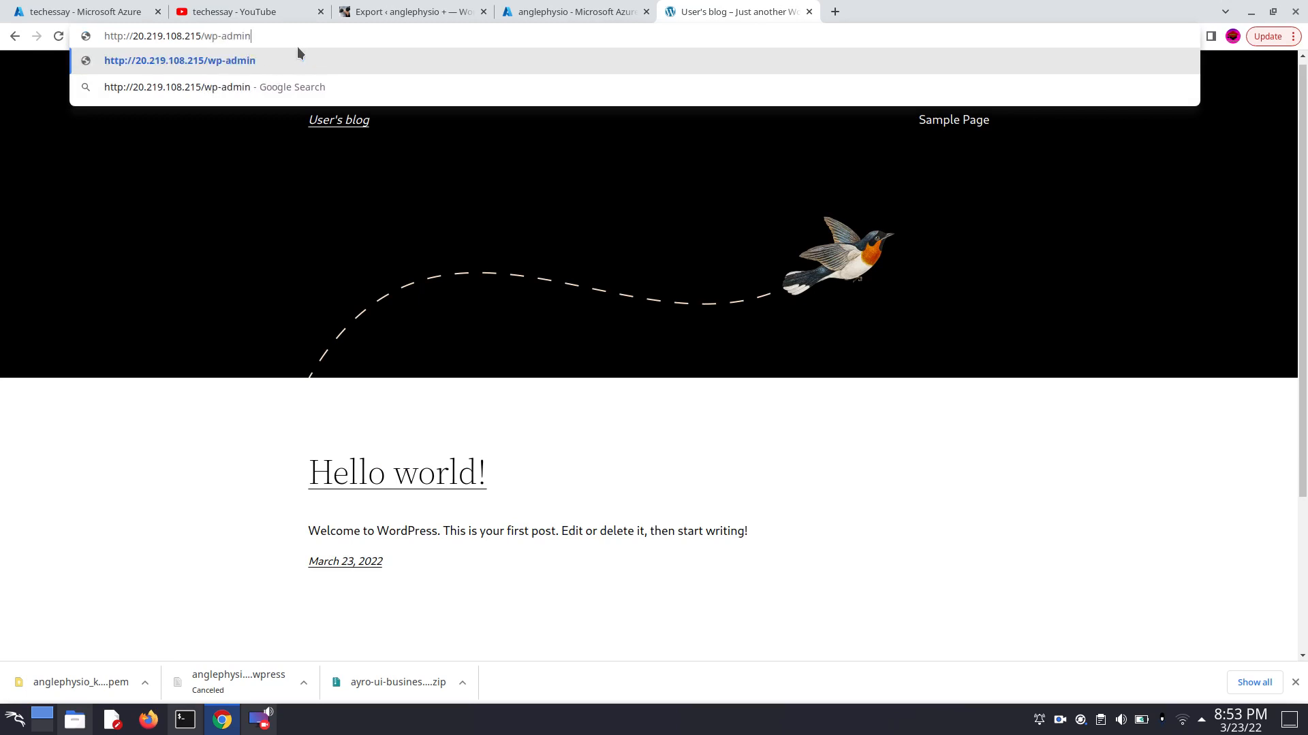
{"action": "key", "text": "Return"}
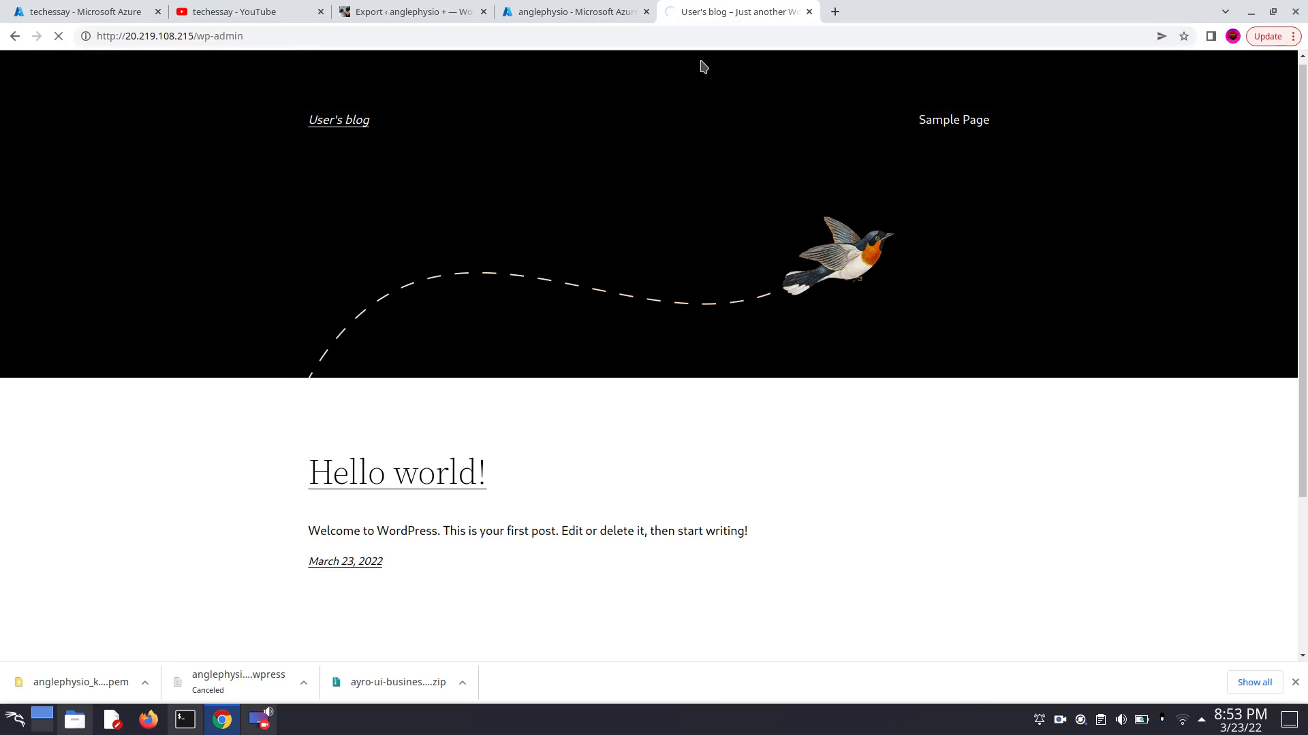
{"action": "scroll", "coordinate": [659, 83], "scroll_direction": "down", "scroll_amount": 1}
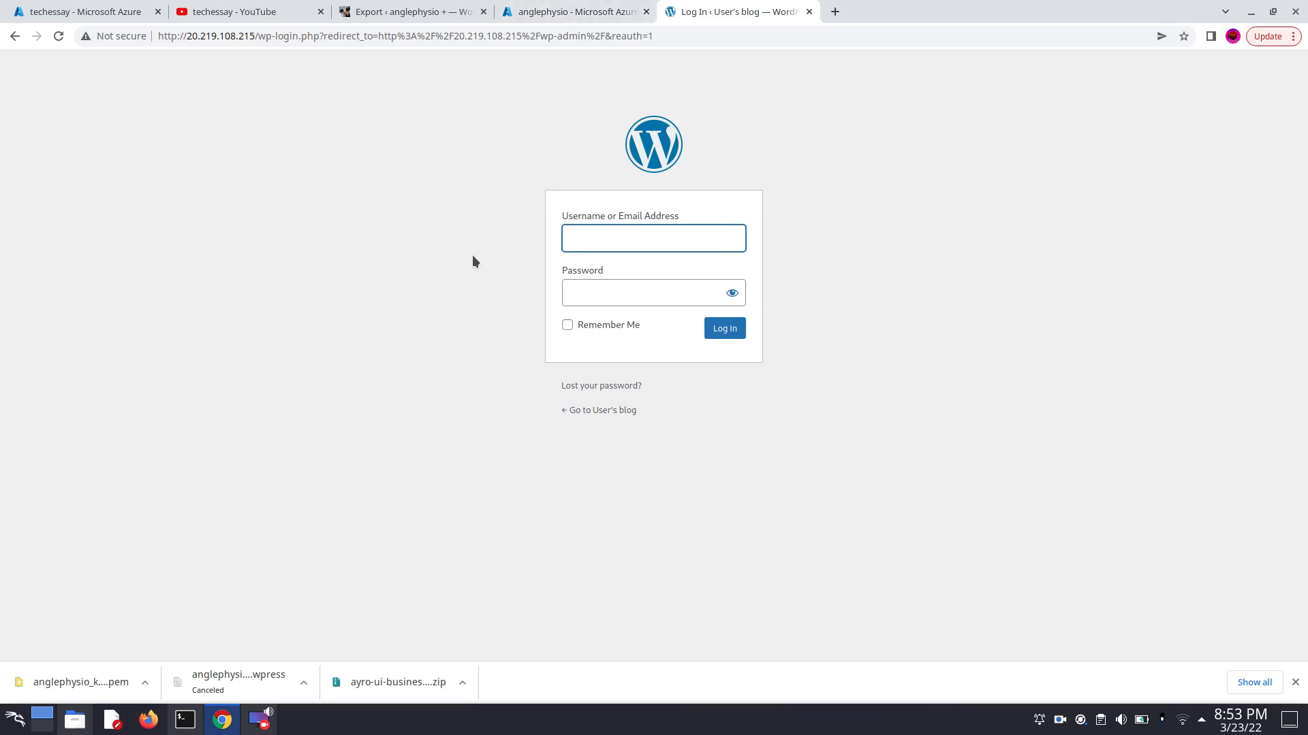
- Return to the anglephysio virtual machine in the Azure portal, find its Boot diagnostics and open the Serial log
{"action": "left_click", "coordinate": [580, 12]}
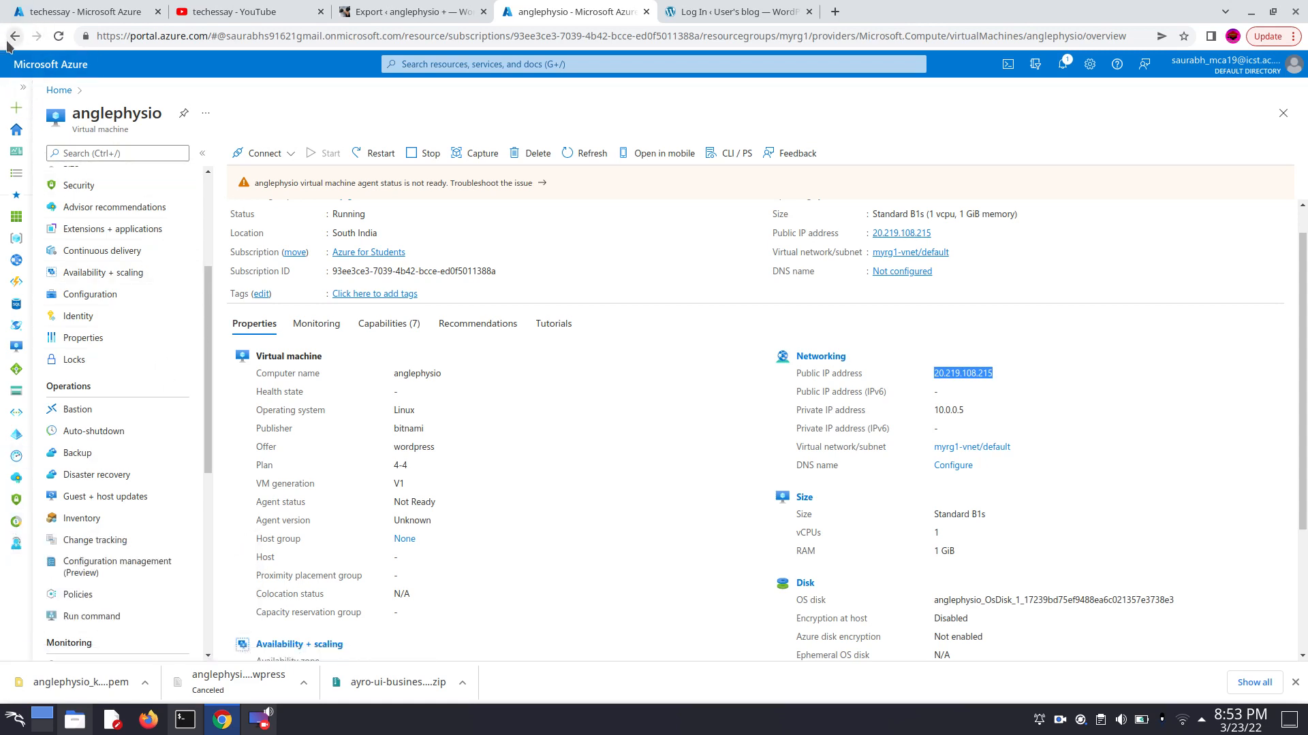
{"action": "left_click", "coordinate": [38, 69]}
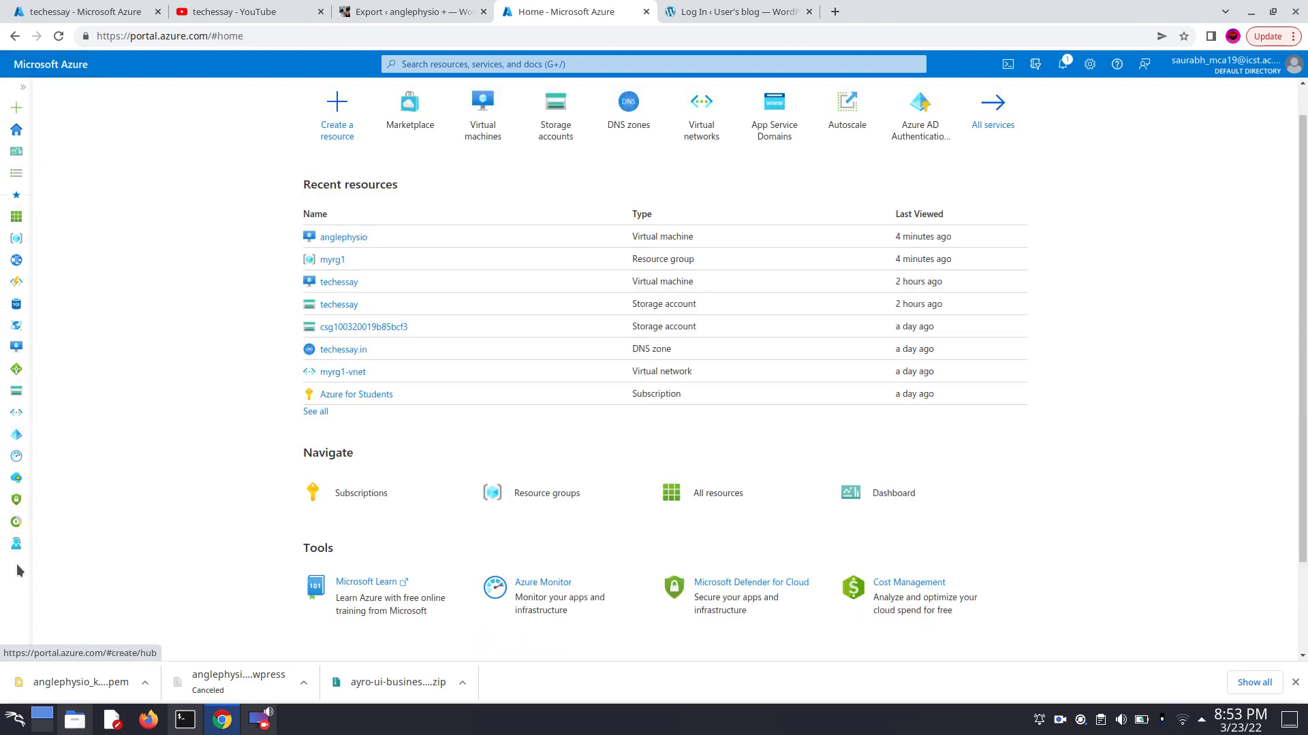
{"action": "mouse_move", "coordinate": [17, 521]}
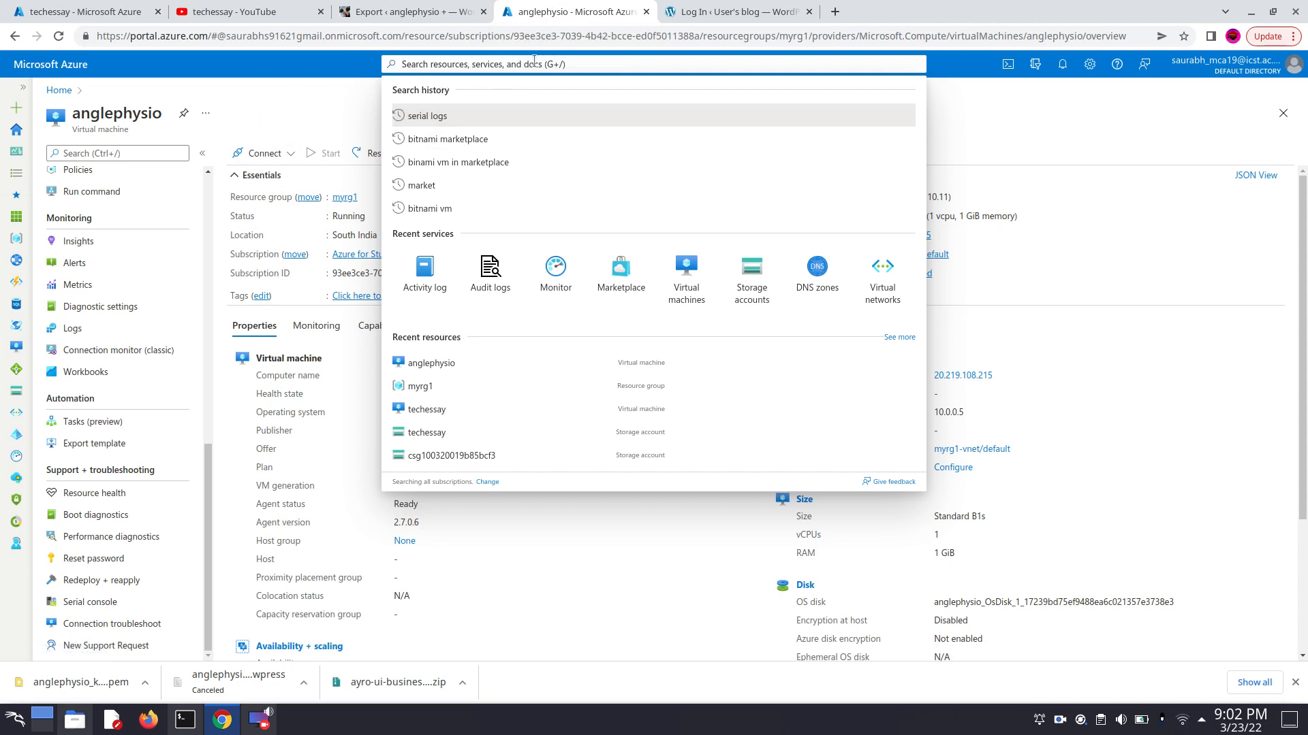
{"action": "left_click", "coordinate": [143, 148]}
{"action": "type", "text": "boo"}
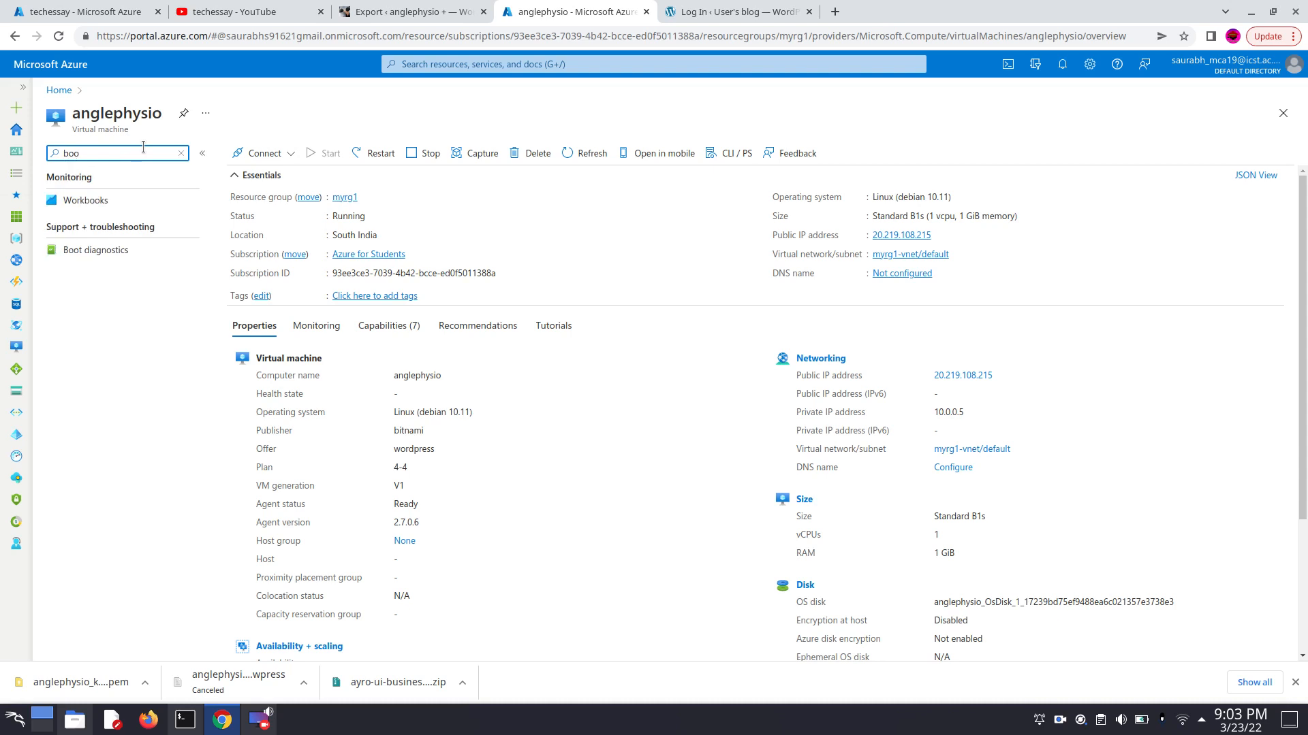
{"action": "left_click", "coordinate": [114, 250]}
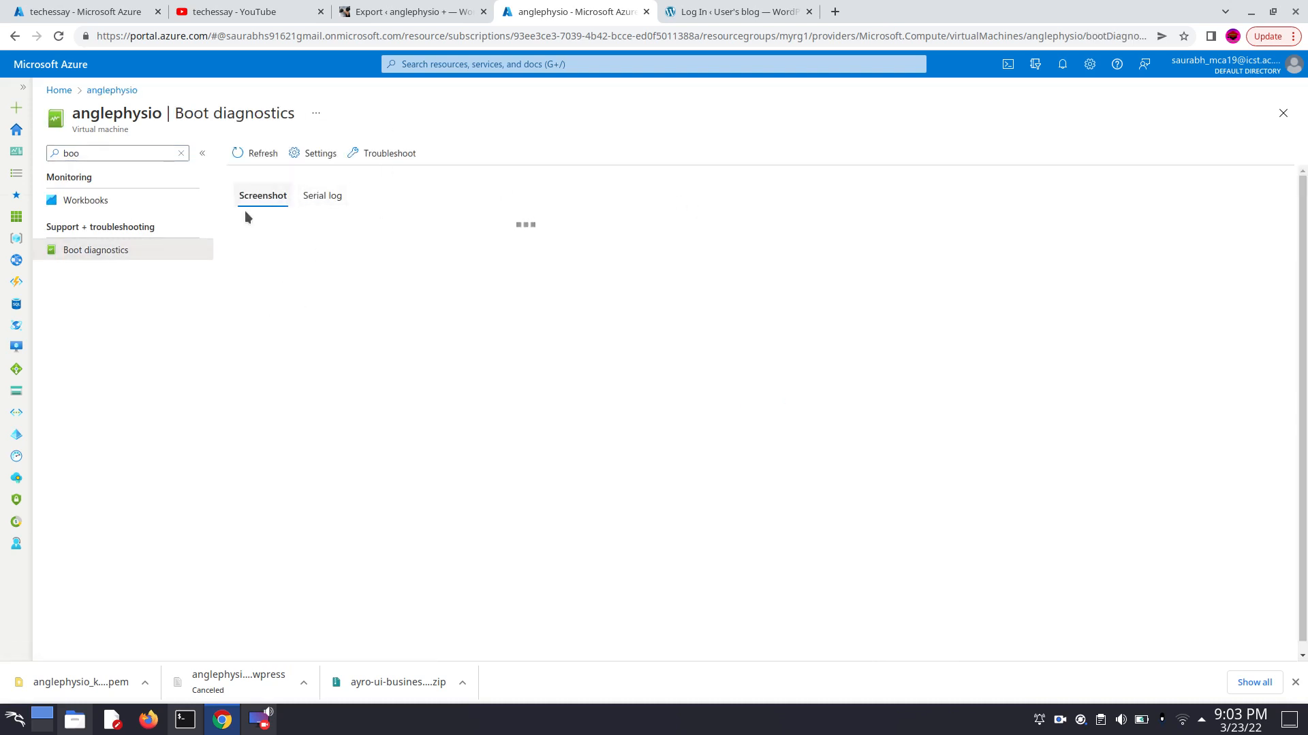
{"action": "left_click", "coordinate": [311, 197]}
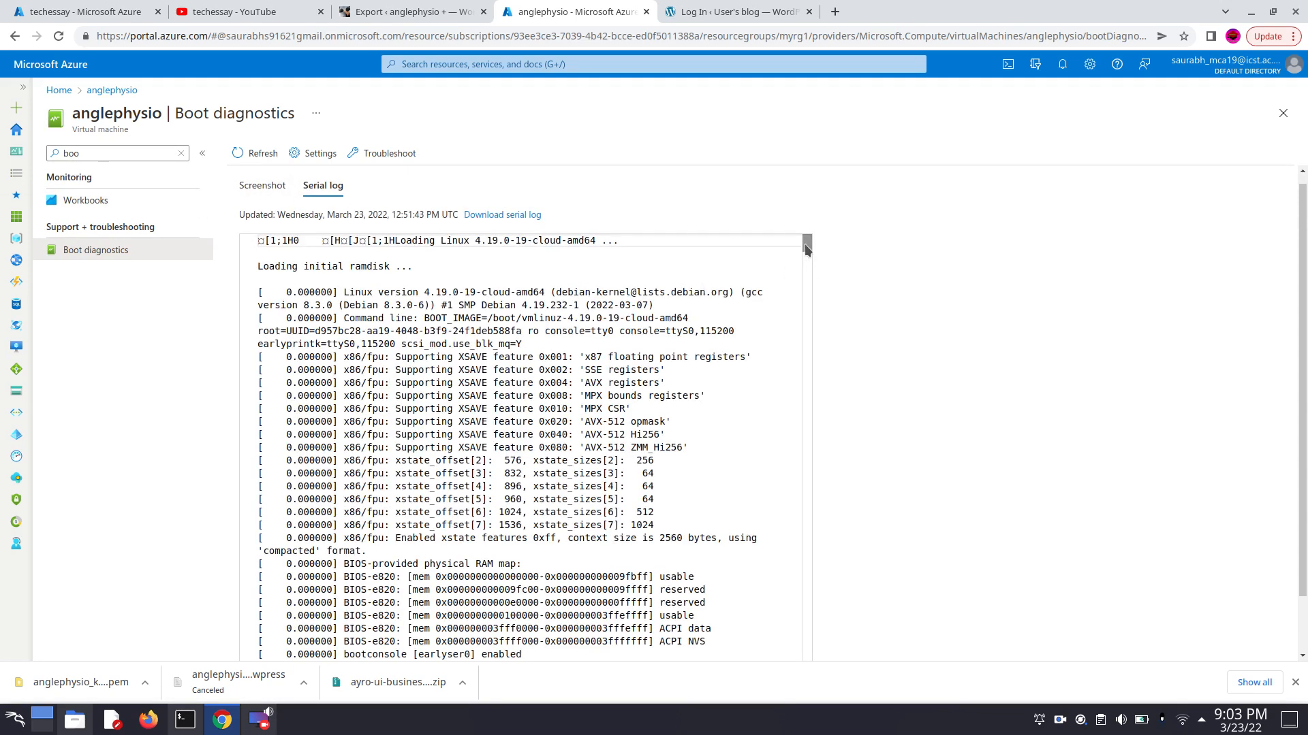
{"action": "left_click", "coordinate": [628, 339]}
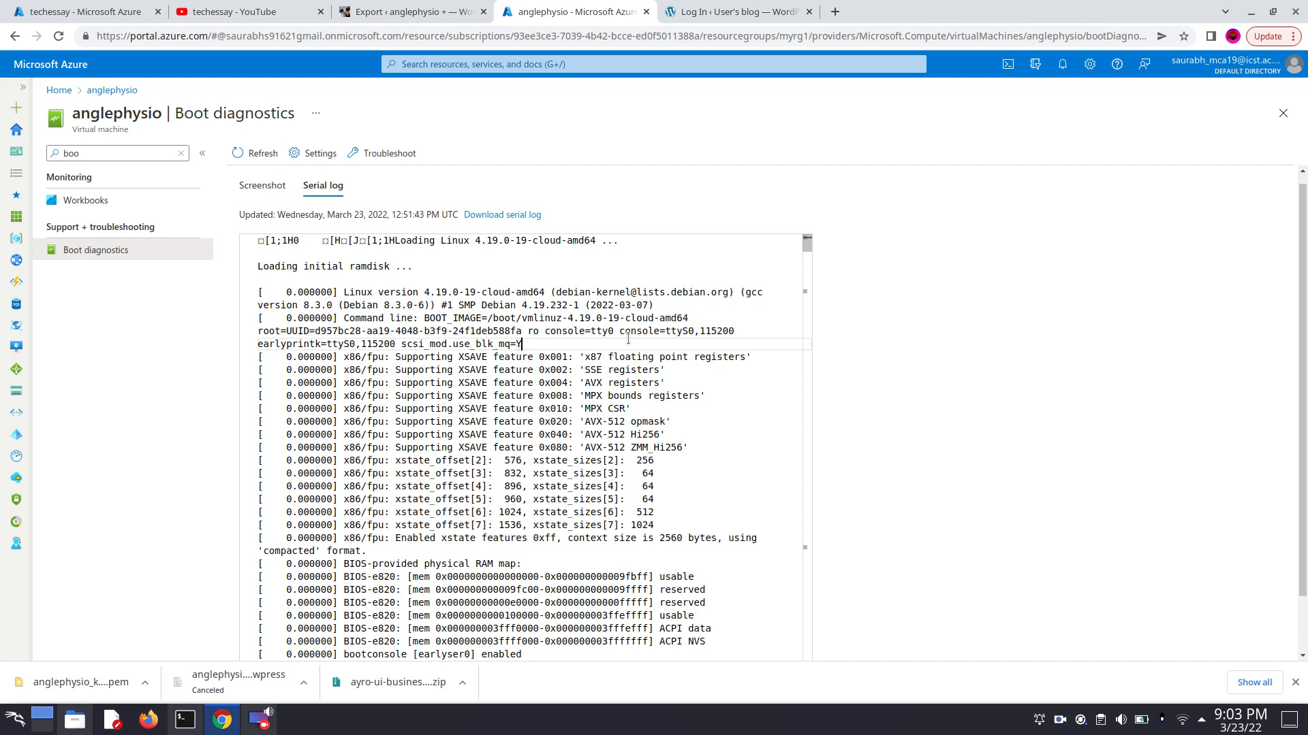
- Search the virtual machine's serial log for "user"
{"action": "left_click_drag", "start_coordinate": [807, 243], "coordinate": [807, 290]}
{"action": "left_click", "coordinate": [664, 320]}
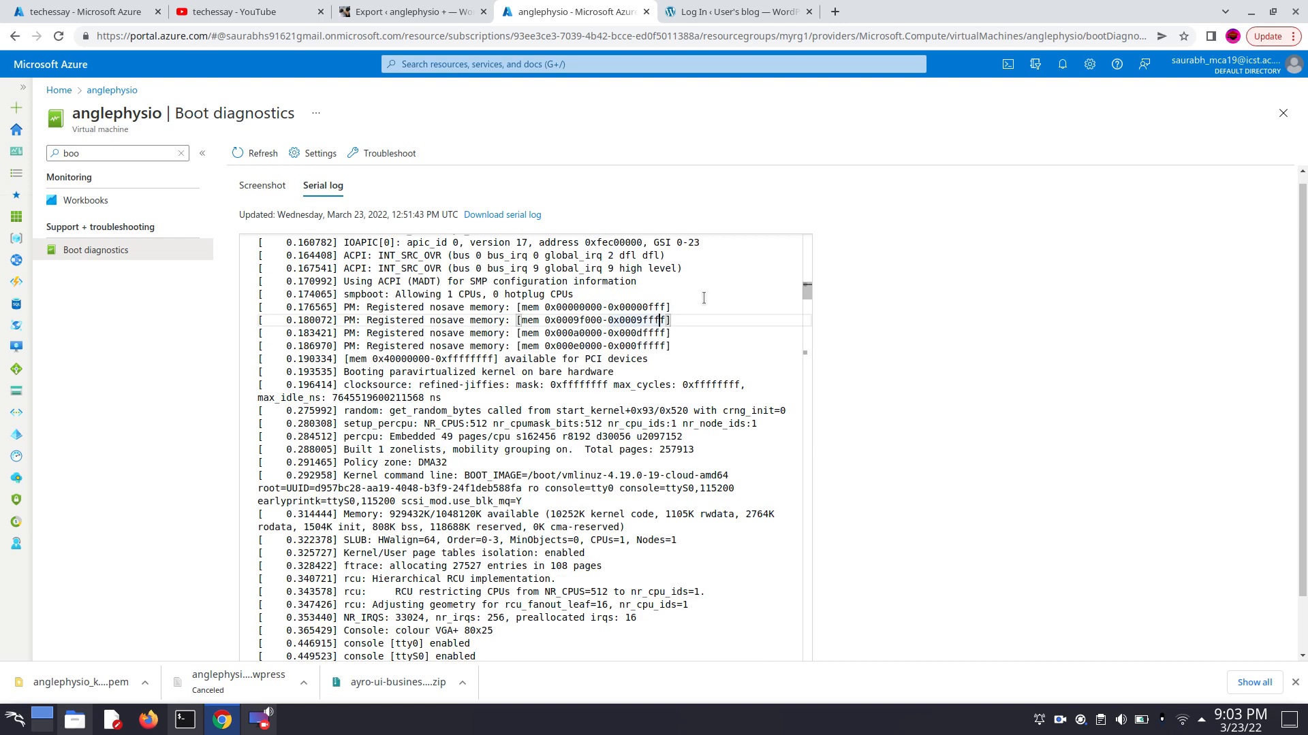
{"action": "key", "text": "ctrl+f"}
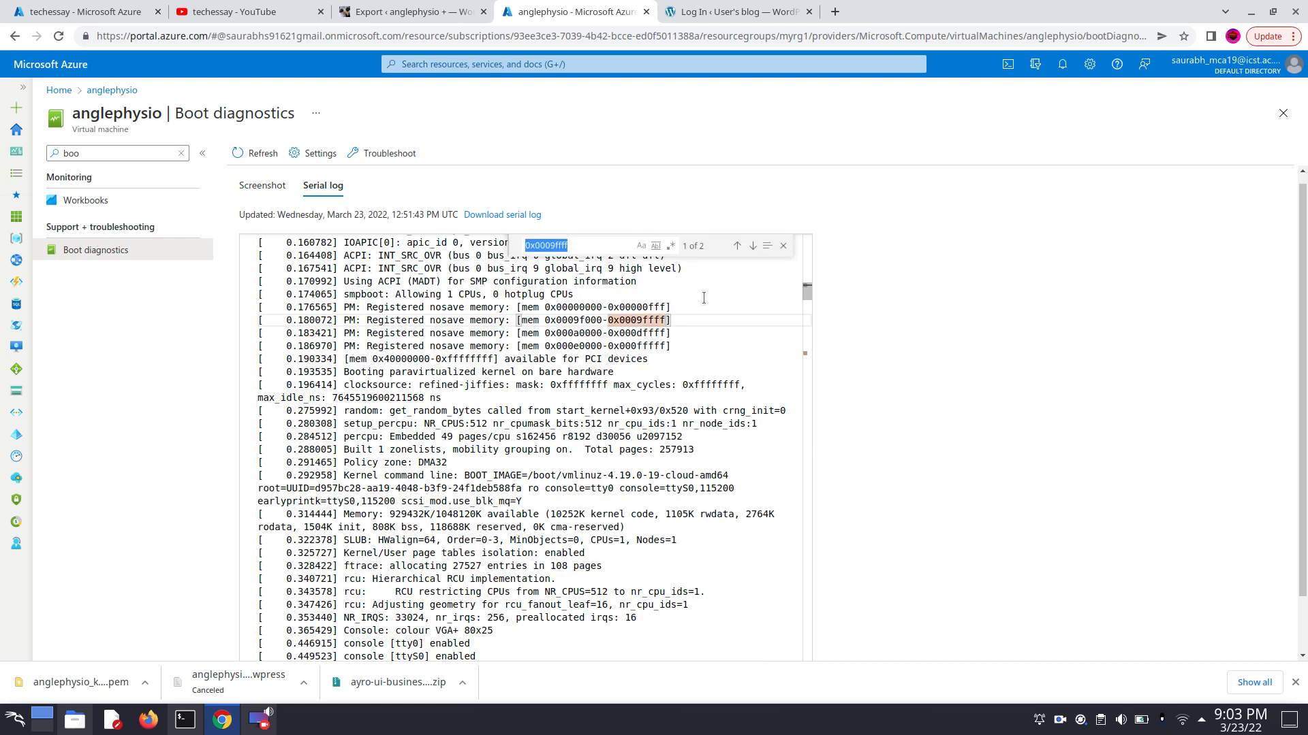
{"action": "left_click", "coordinate": [580, 246]}
{"action": "key", "text": "BackSpace"}
{"action": "key", "text": "BackSpace"}
{"action": "key", "text": "BackSpace"}
{"action": "key", "text": "BackSpace"}
{"action": "key", "text": "BackSpace"}
{"action": "key", "text": "BackSpace"}
{"action": "key", "text": "BackSpace"}
{"action": "key", "text": "BackSpace"}
{"action": "key", "text": "BackSpace"}
{"action": "key", "text": "BackSpace"}
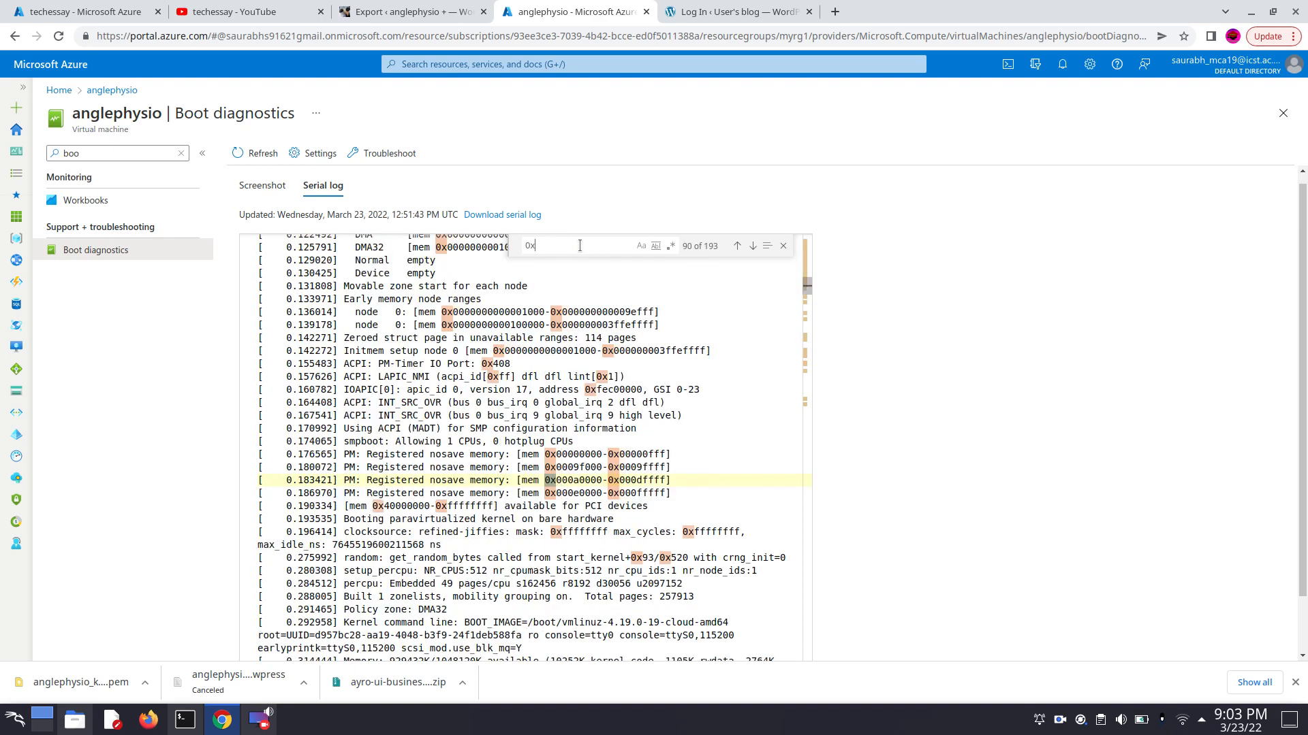
{"action": "type", "text": "user"}
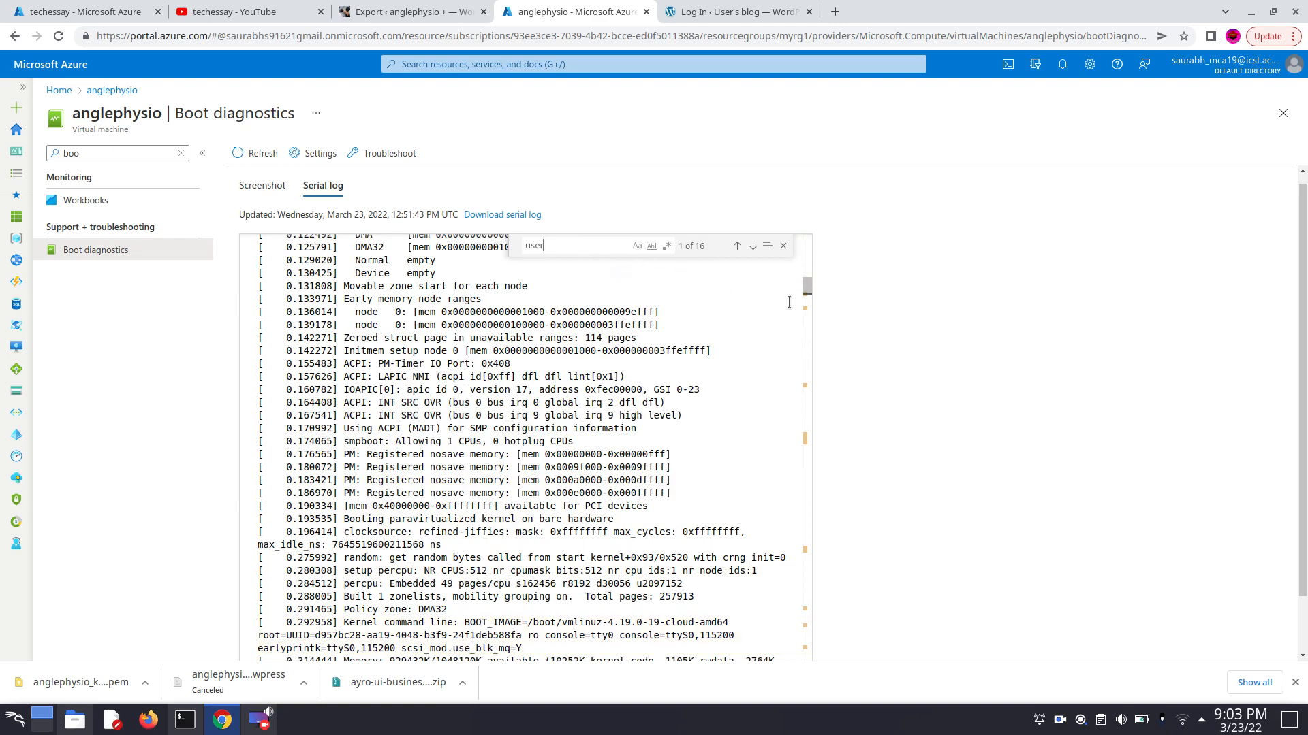
- Search the serial log for "password" and find the entry that gives the Bitnami application password
{"action": "key", "text": "BackSpace"}
{"action": "key", "text": "BackSpace"}
{"action": "key", "text": "BackSpace"}
{"action": "key", "text": "BackSpace"}
{"action": "type", "text": "pa"}
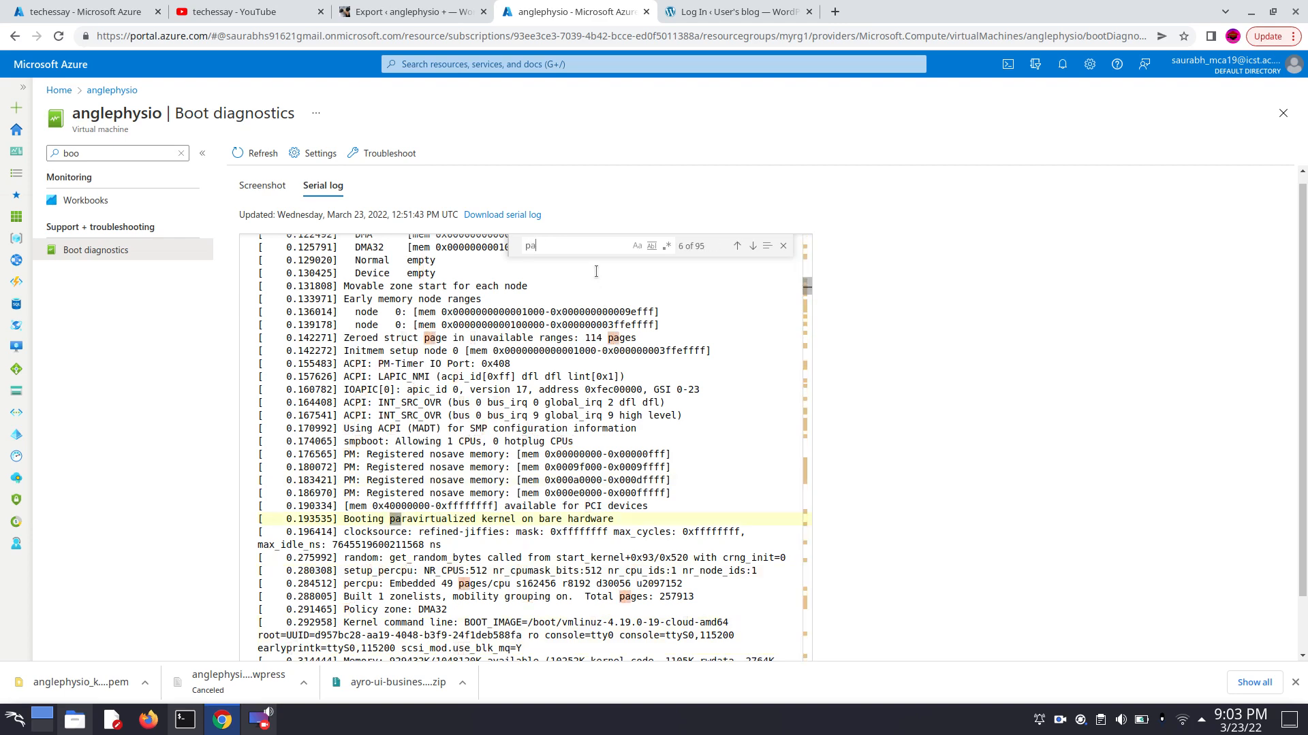
{"action": "type", "text": "ssword"}
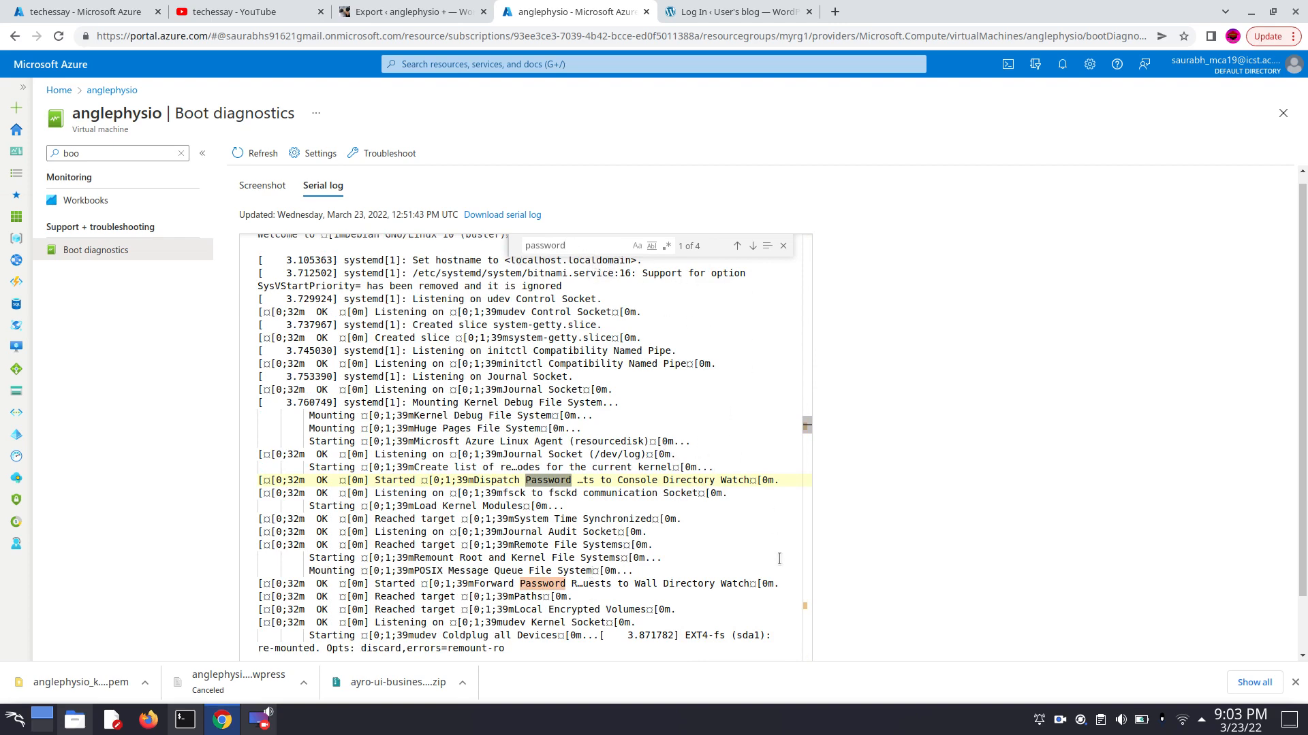
{"action": "scroll", "coordinate": [686, 504], "scroll_direction": "down", "scroll_amount": 2}
{"action": "scroll", "coordinate": [686, 504], "scroll_direction": "down", "scroll_amount": 8}
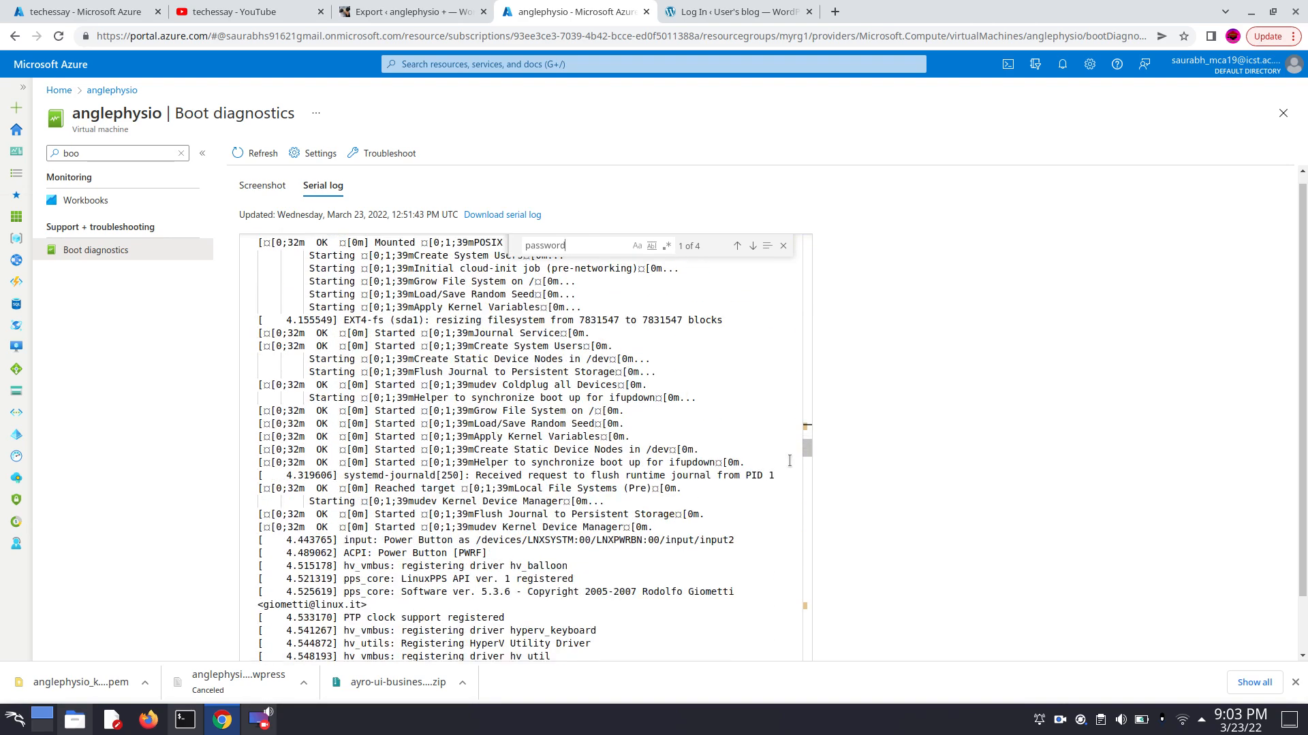
{"action": "left_click_drag", "start_coordinate": [809, 448], "coordinate": [824, 604]}
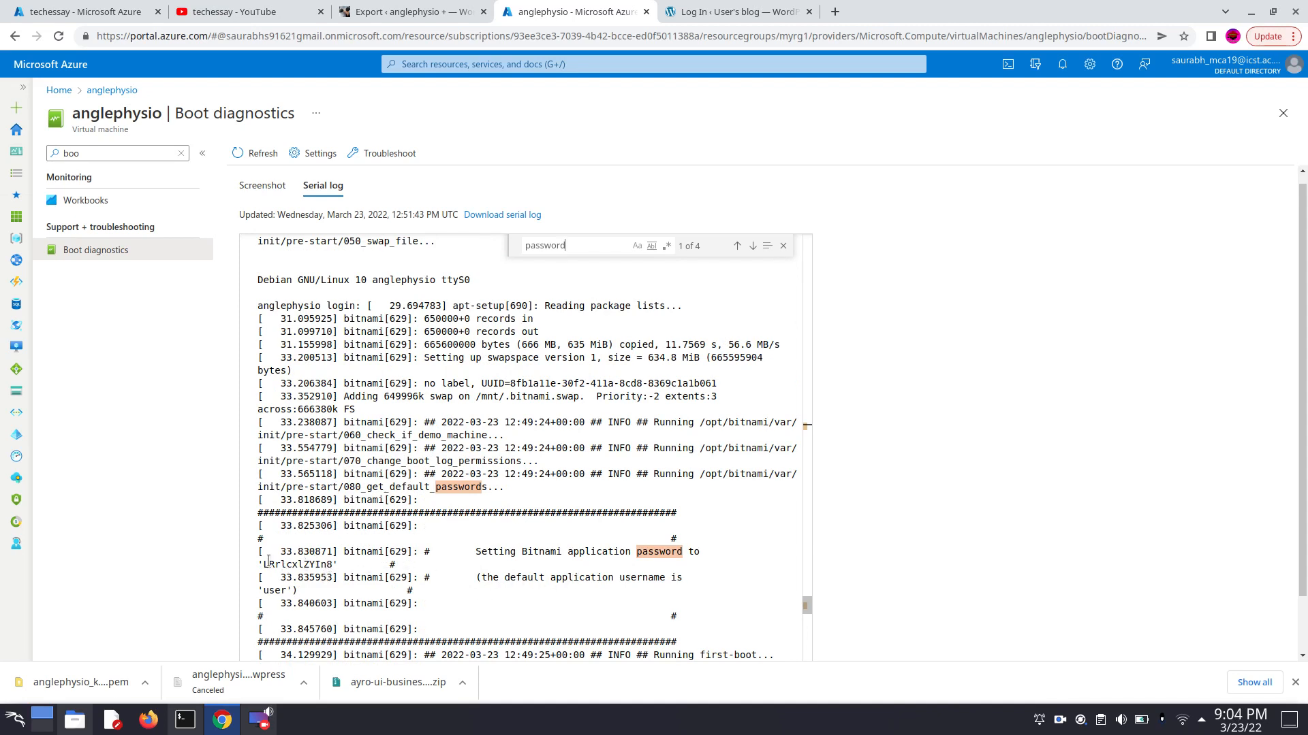
- Copy the Bitnami application password from the serial log and close the log search
{"action": "left_click_drag", "start_coordinate": [263, 564], "coordinate": [327, 567]}
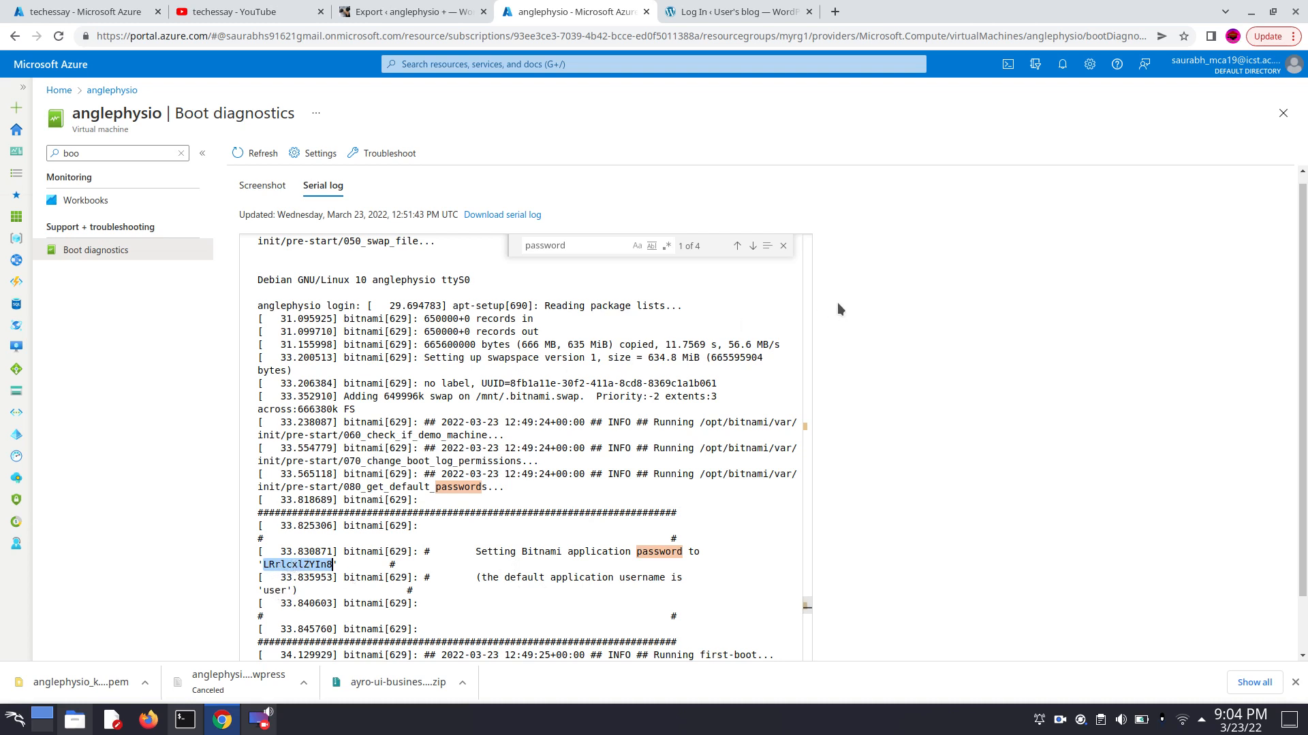
{"action": "scroll", "coordinate": [838, 303], "scroll_direction": "down", "scroll_amount": 2}
{"action": "scroll", "coordinate": [839, 303], "scroll_direction": "up", "scroll_amount": 2}
{"action": "left_click", "coordinate": [783, 254]}
- Log in to the new site's WordPress admin as "user" with the copied Bitnami application password, and decline saving the password
{"action": "left_click", "coordinate": [732, 11]}
{"action": "left_click", "coordinate": [614, 243]}
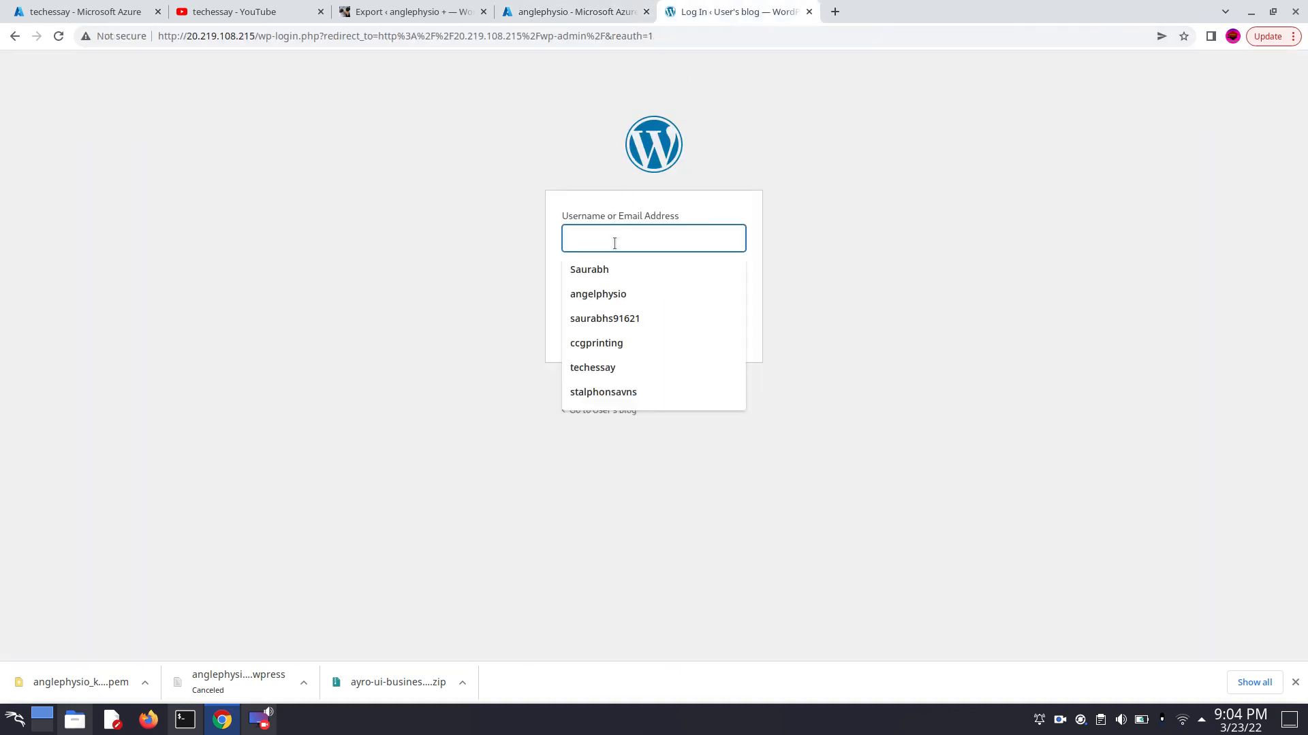
{"action": "type", "text": "user"}
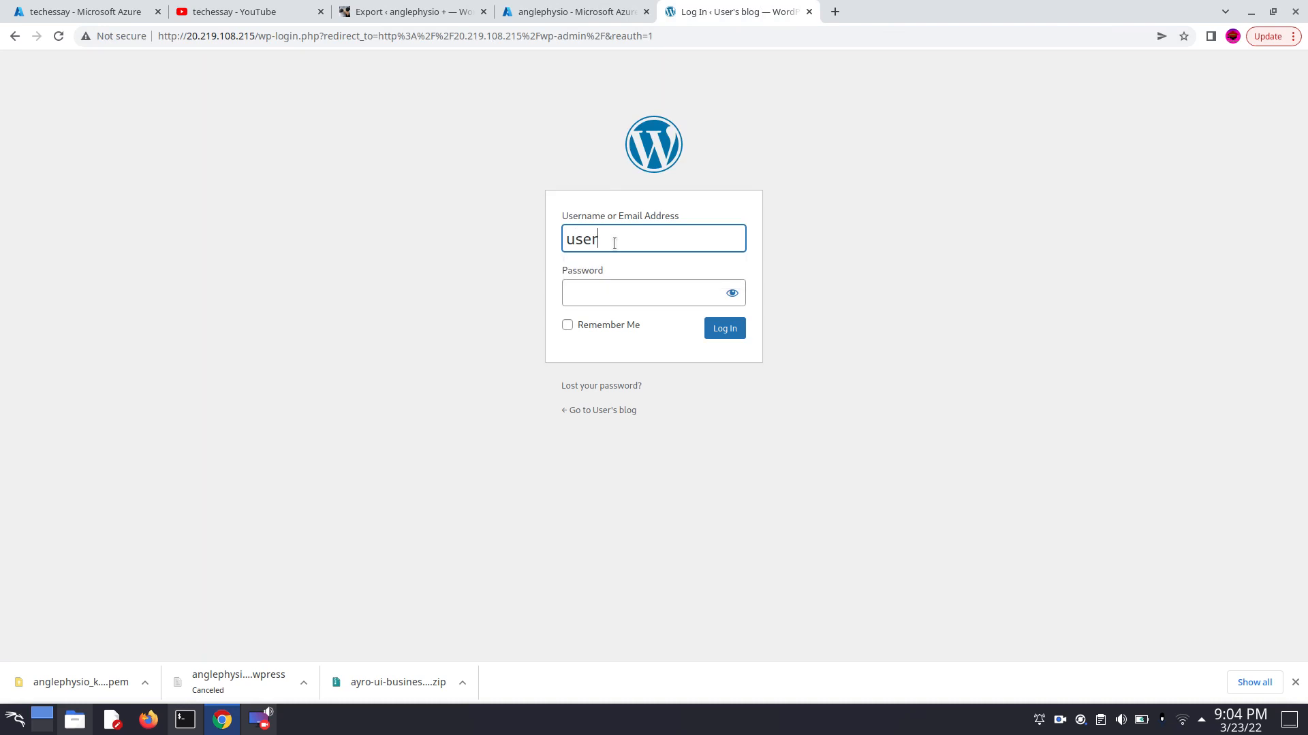
{"action": "left_click", "coordinate": [627, 290]}
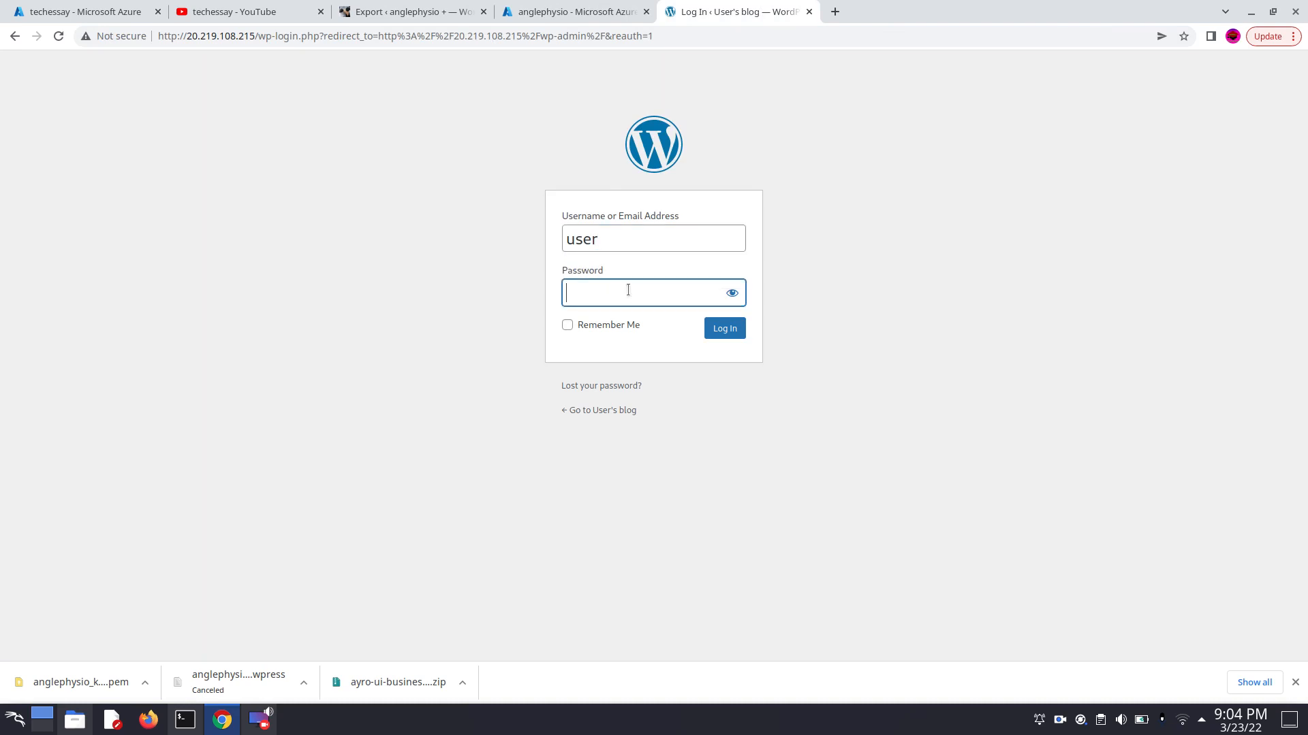
{"action": "key", "text": "ctrl+v"}
{"action": "left_click", "coordinate": [718, 334]}
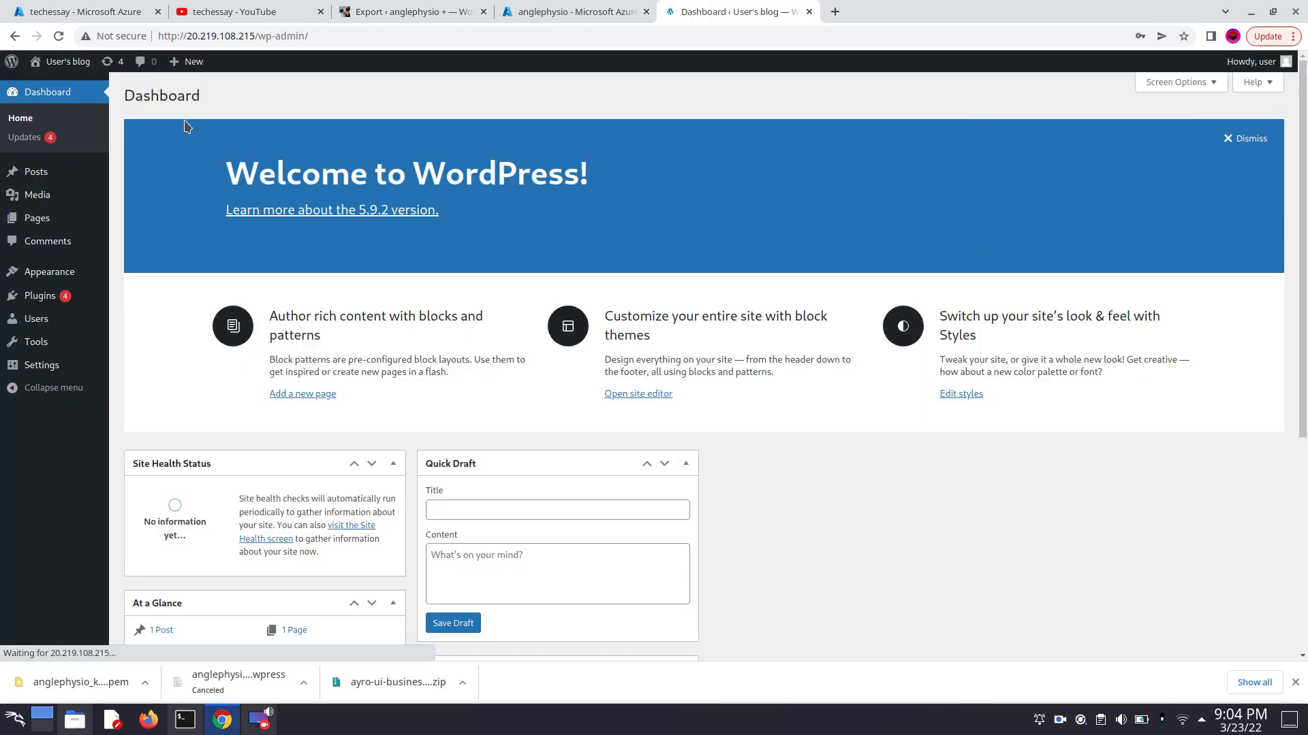
{"action": "left_click", "coordinate": [1108, 238]}
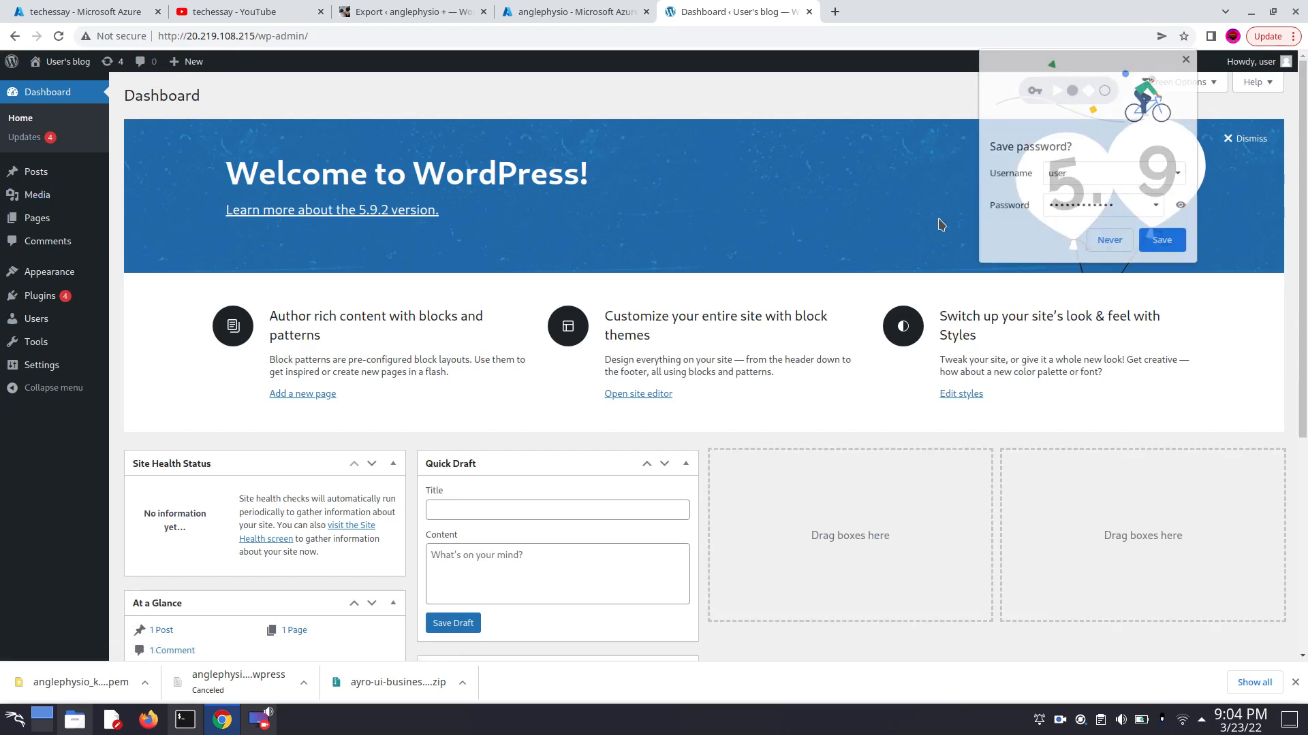
- Open the new site's installed plugins and search them for "all in"
{"action": "mouse_move", "coordinate": [41, 295]}
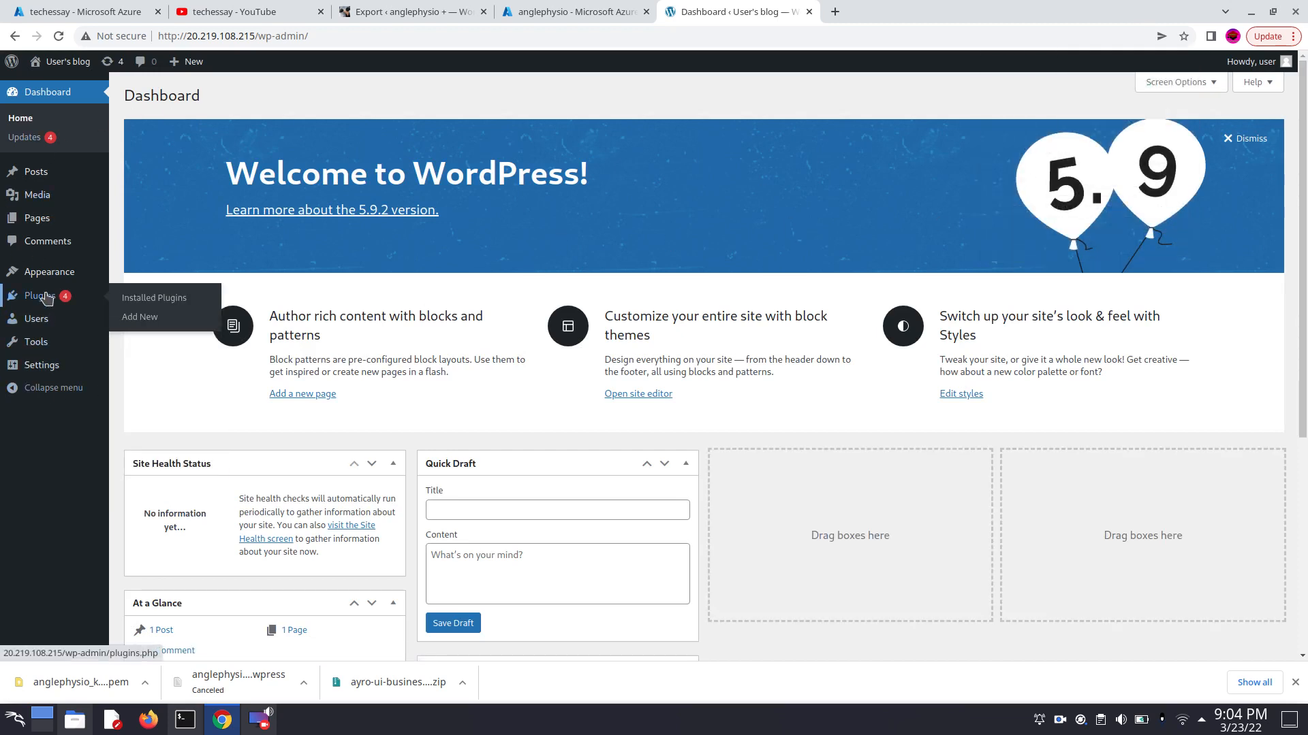
{"action": "left_click", "coordinate": [131, 301]}
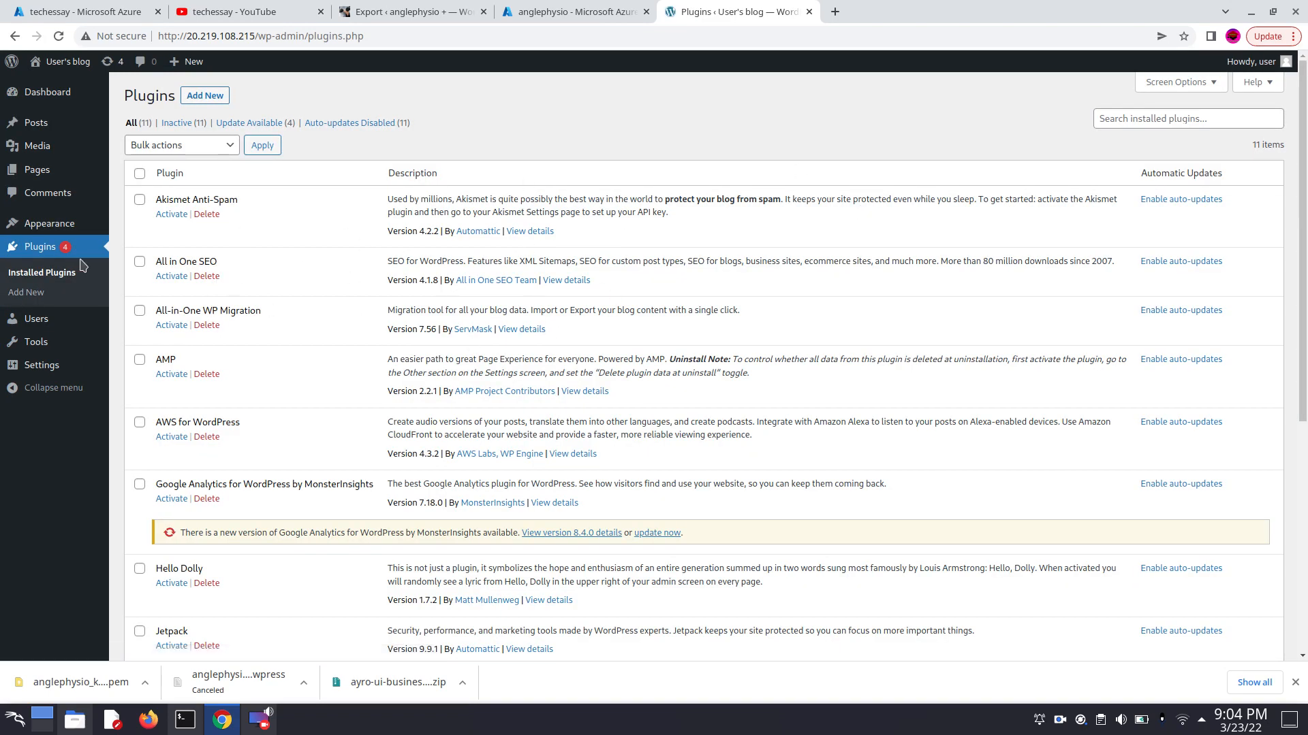
{"action": "left_click", "coordinate": [1120, 121]}
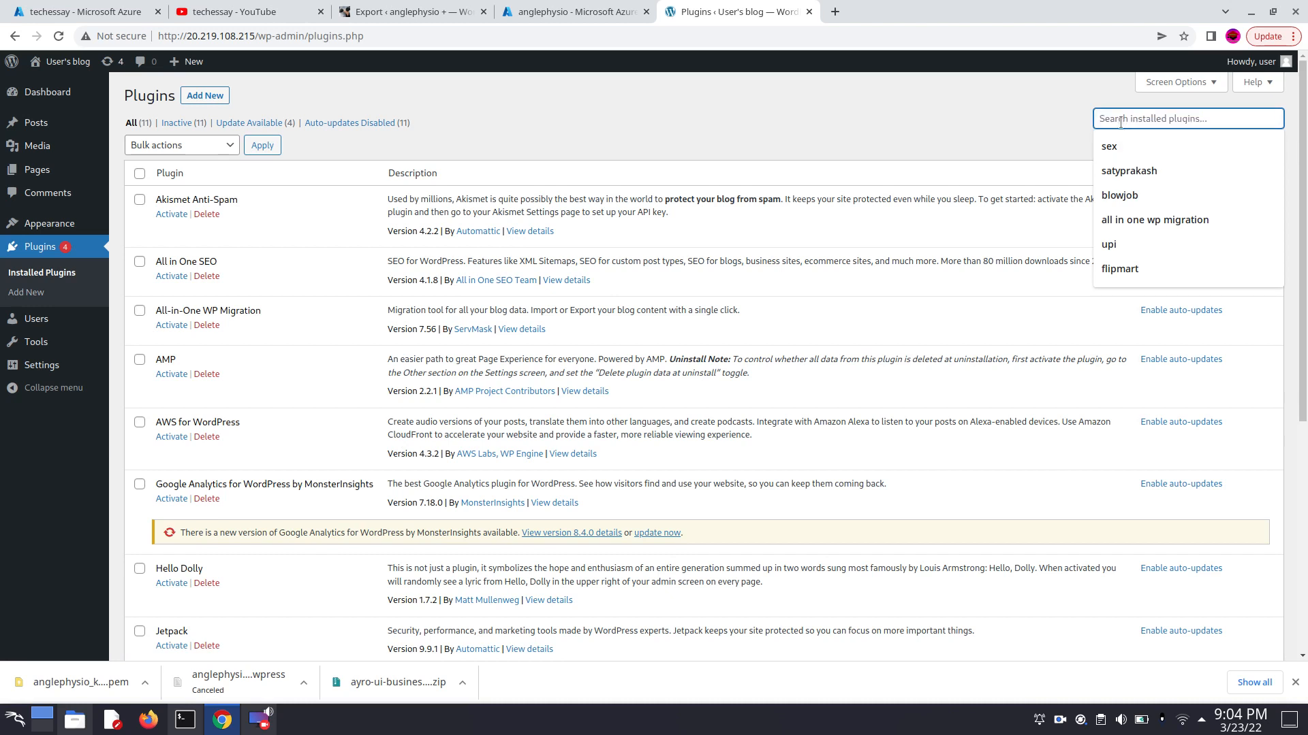
{"action": "type", "text": "all in"}
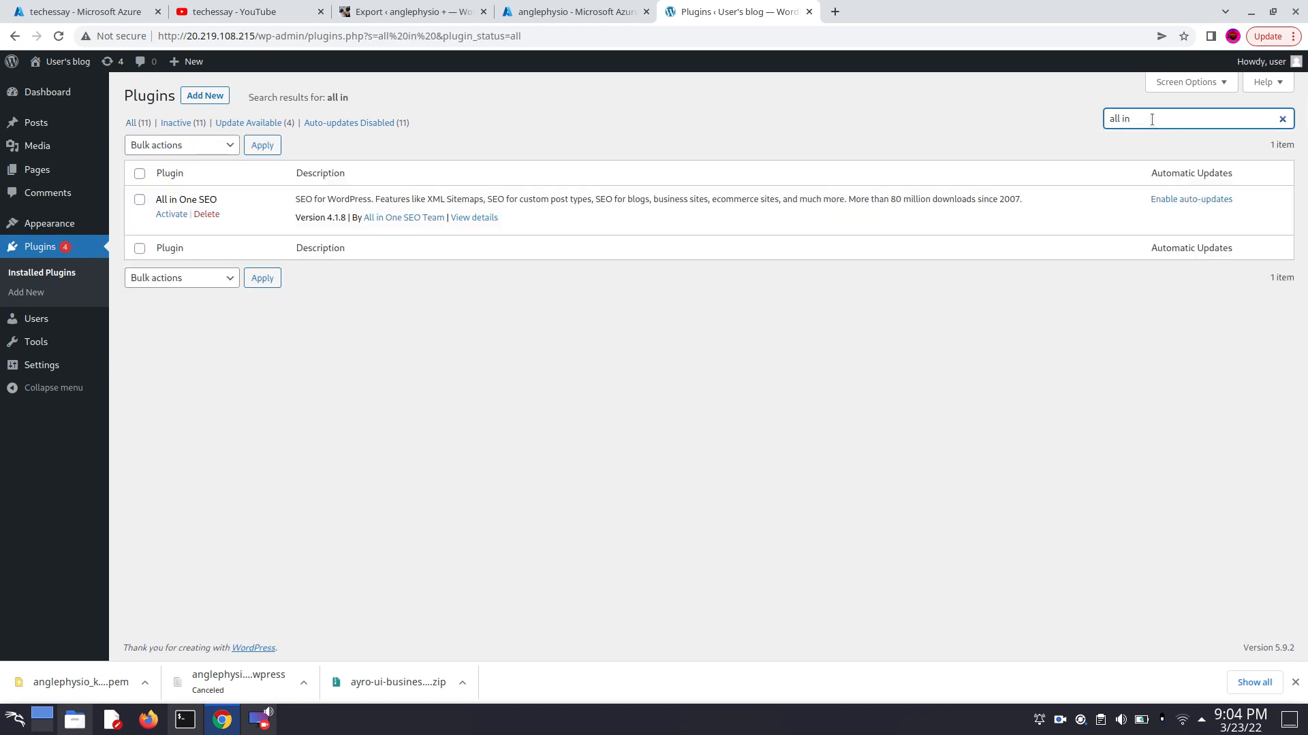
- Search the plugins available to add for "all in one wp migration" and activate All-in-One WP Migration
{"action": "left_click", "coordinate": [198, 95]}
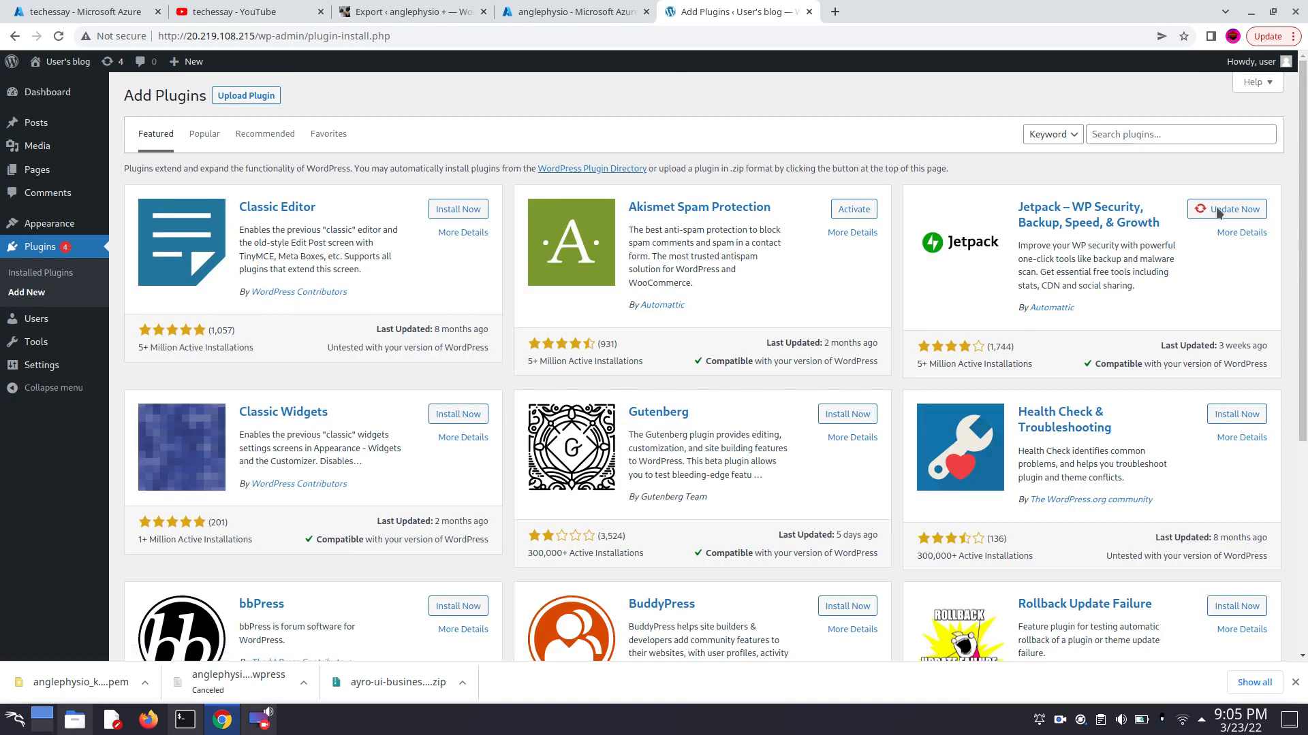
{"action": "left_click", "coordinate": [1172, 133]}
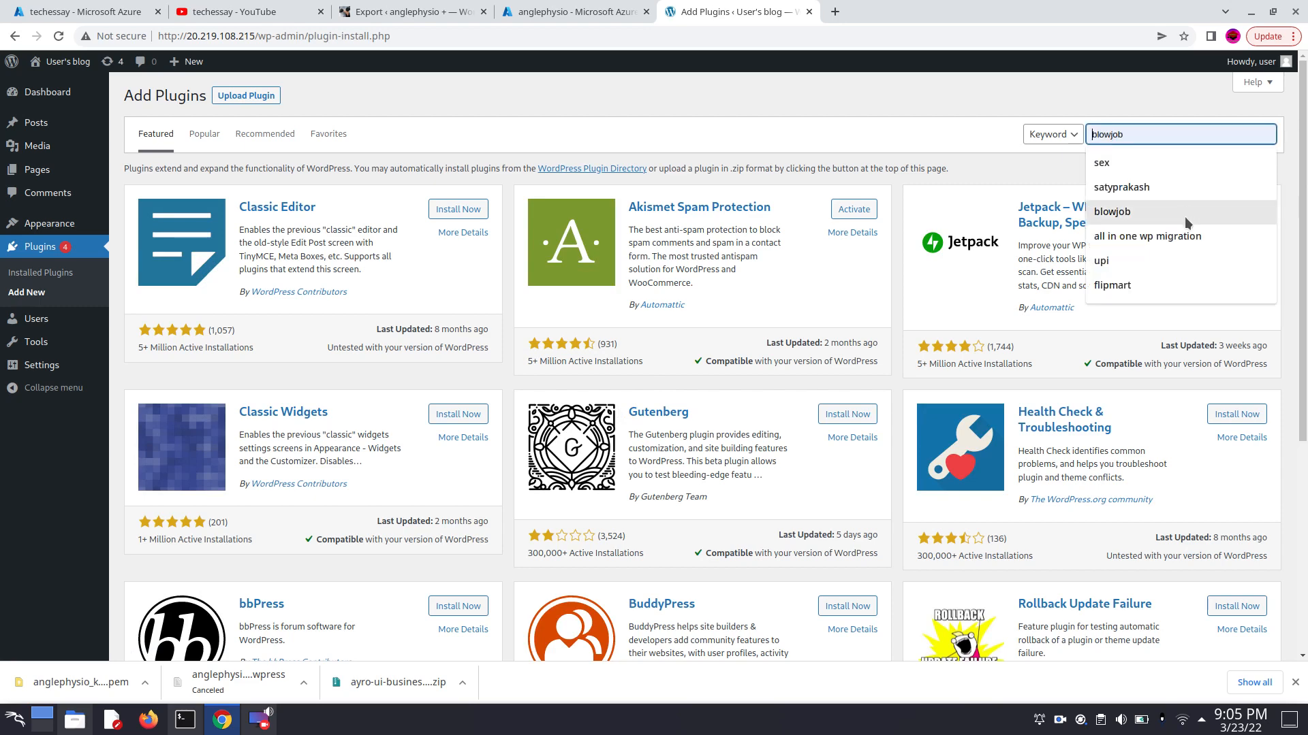
{"action": "left_click", "coordinate": [1158, 235]}
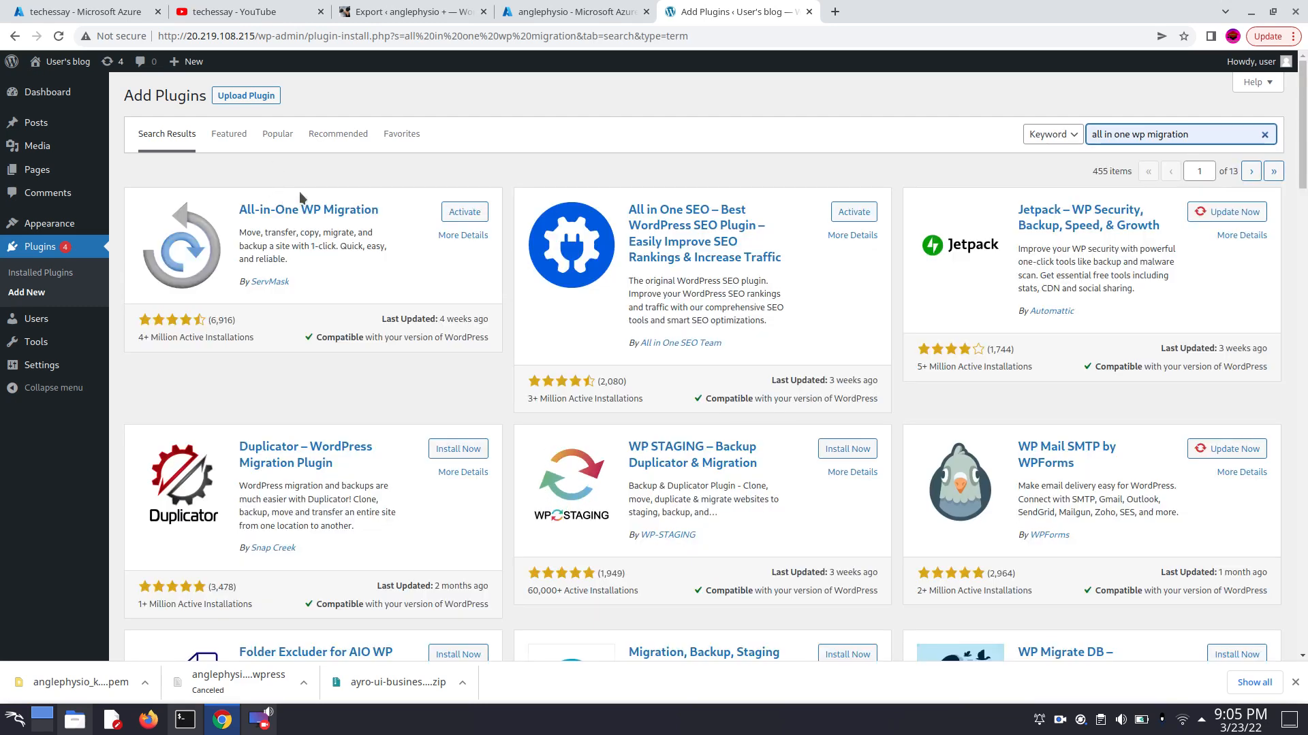
{"action": "left_click", "coordinate": [464, 212]}
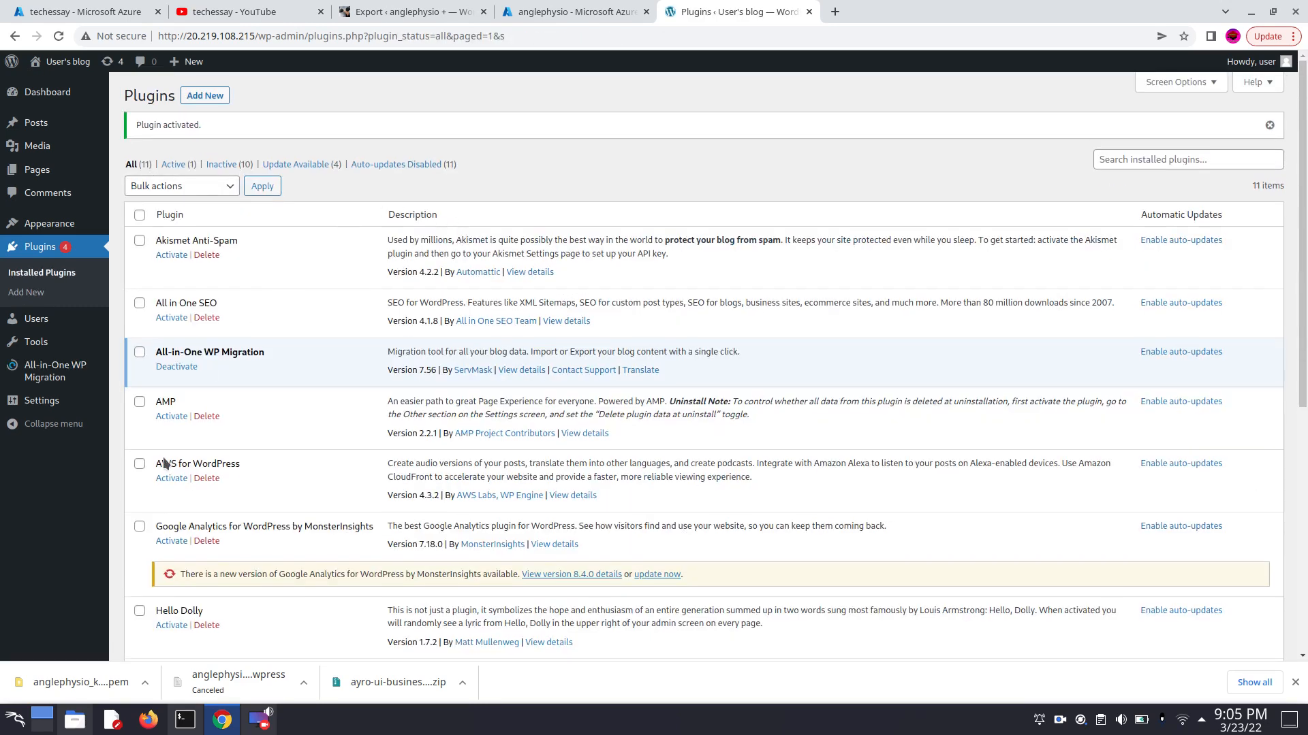
- Go to All-in-One WP Migration's site import and choose to import from a file
{"action": "left_click", "coordinate": [57, 372]}
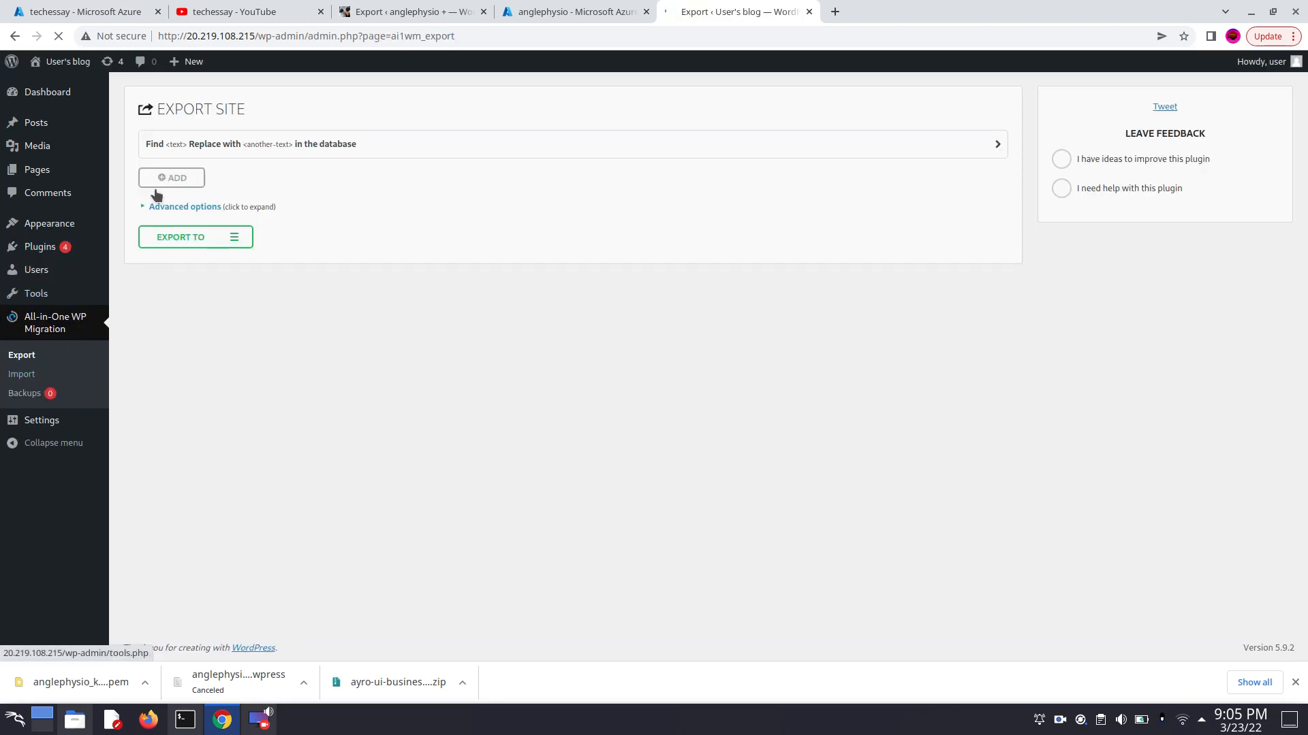
{"action": "left_click", "coordinate": [27, 374]}
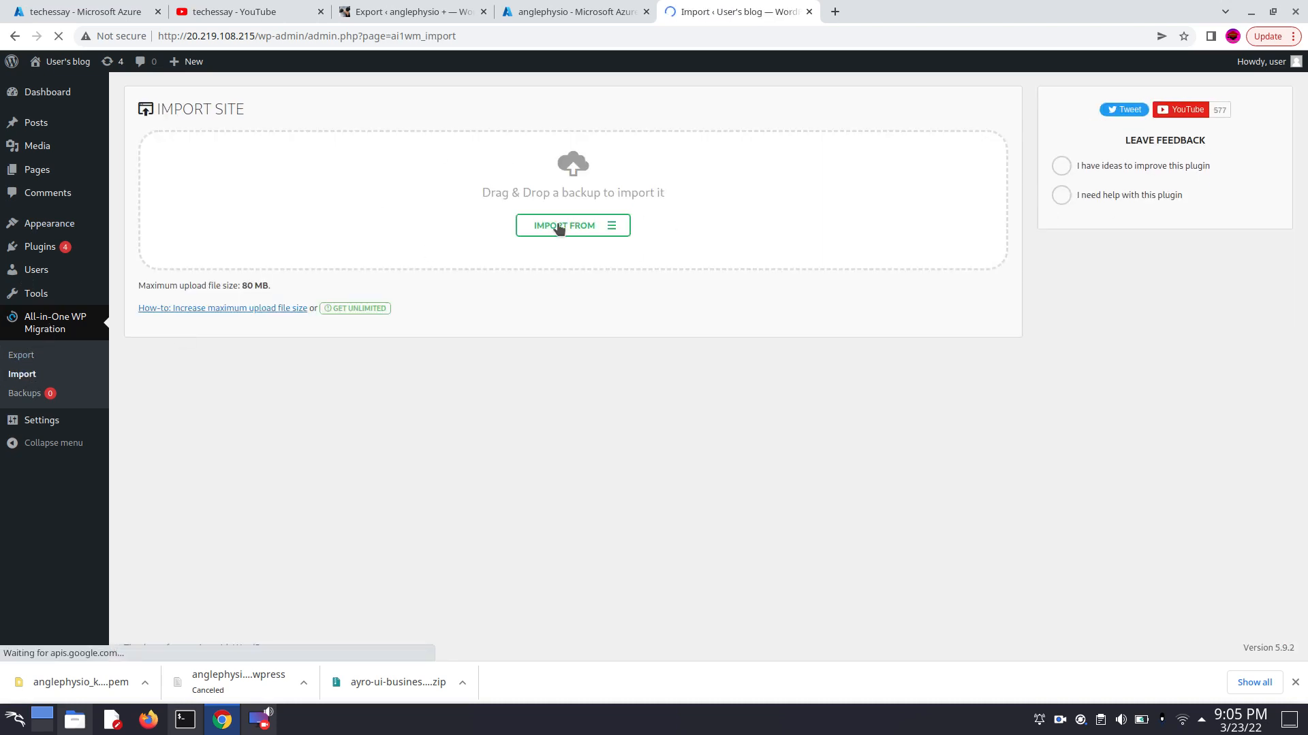
{"action": "left_click", "coordinate": [558, 227]}
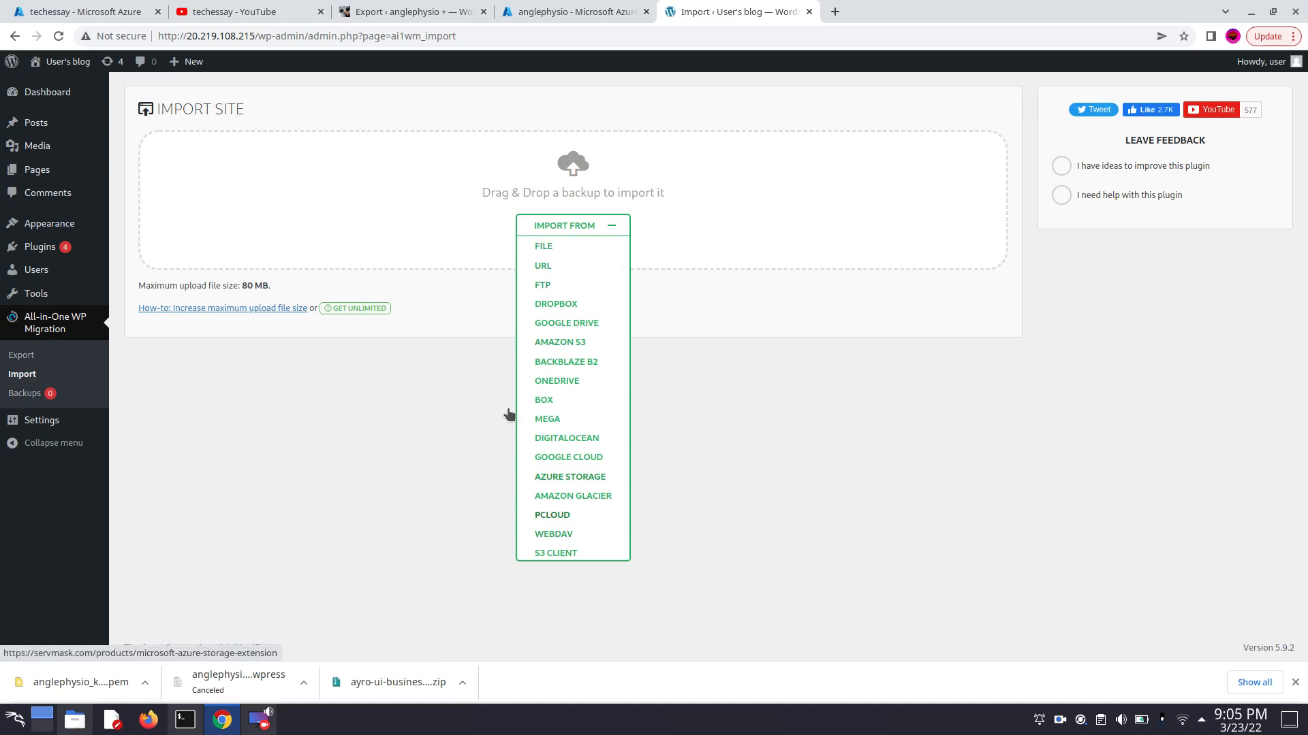
{"action": "left_click", "coordinate": [542, 257]}
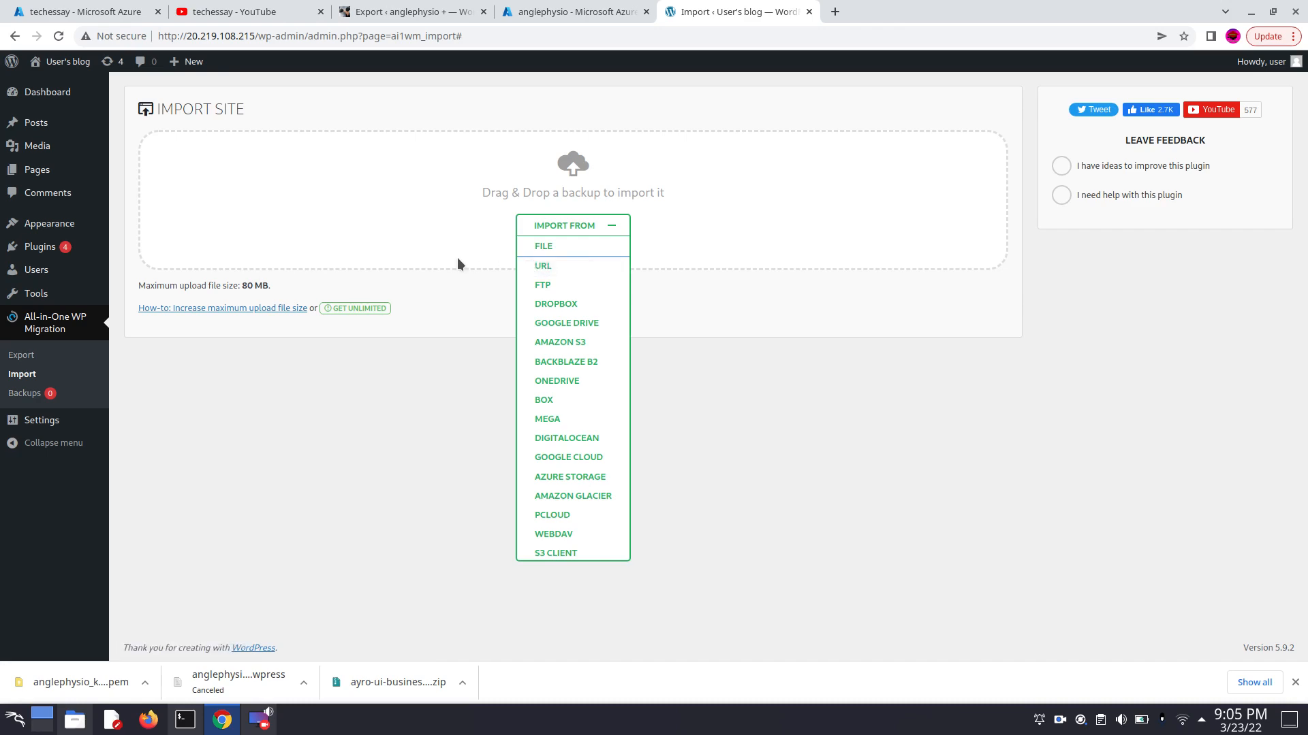
{"action": "left_click", "coordinate": [538, 247]}
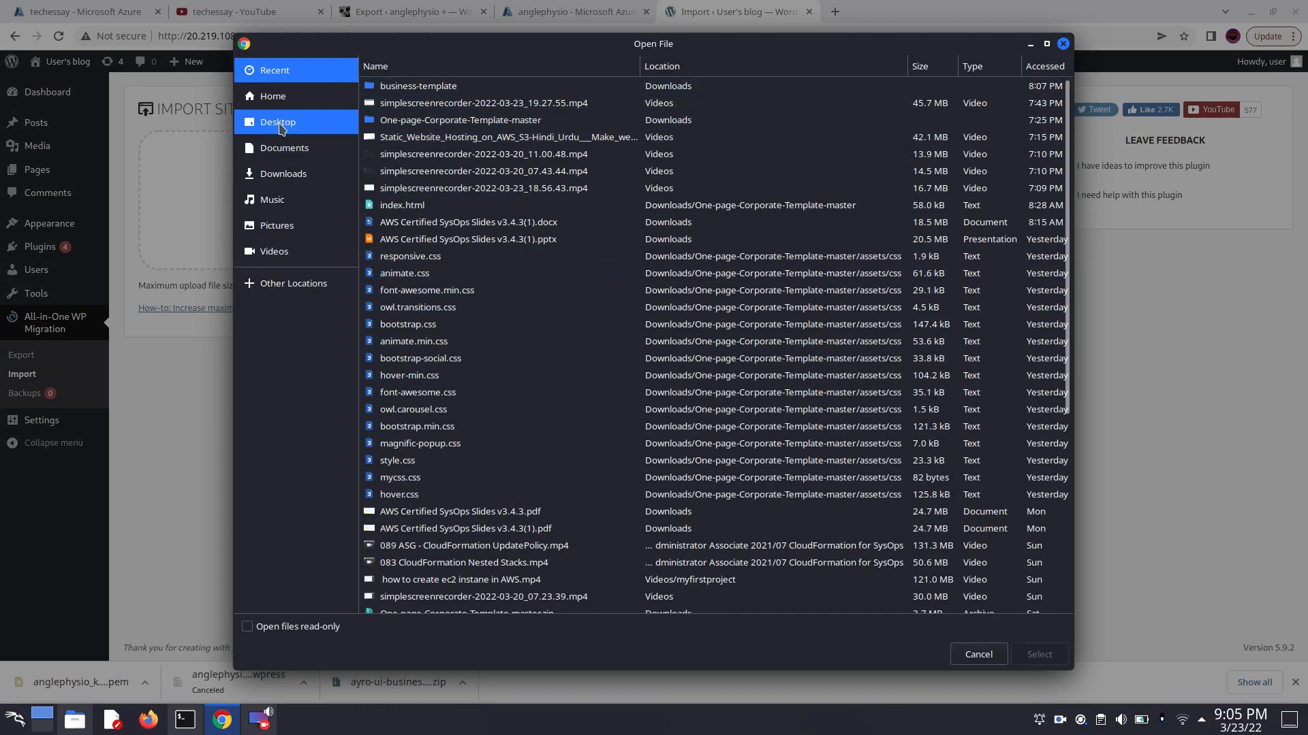
{"action": "left_click", "coordinate": [289, 175]}
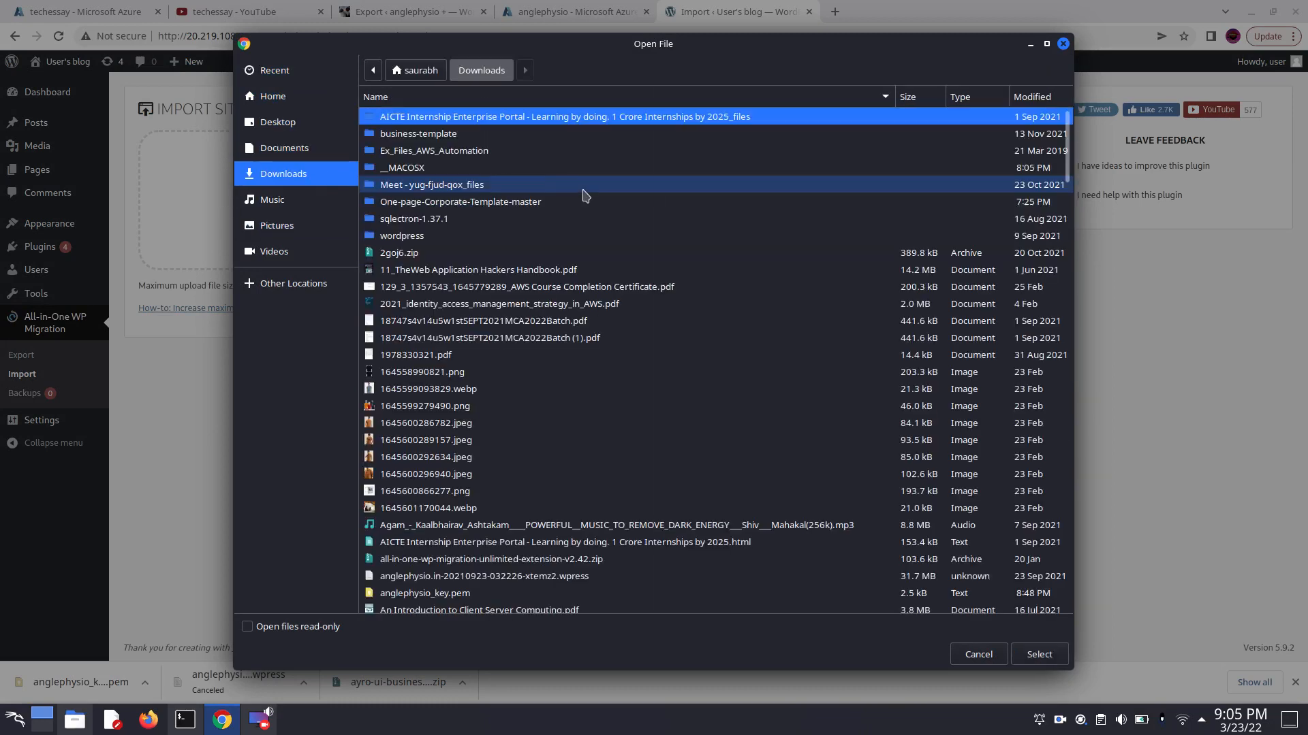
{"action": "type", "text": "an"}
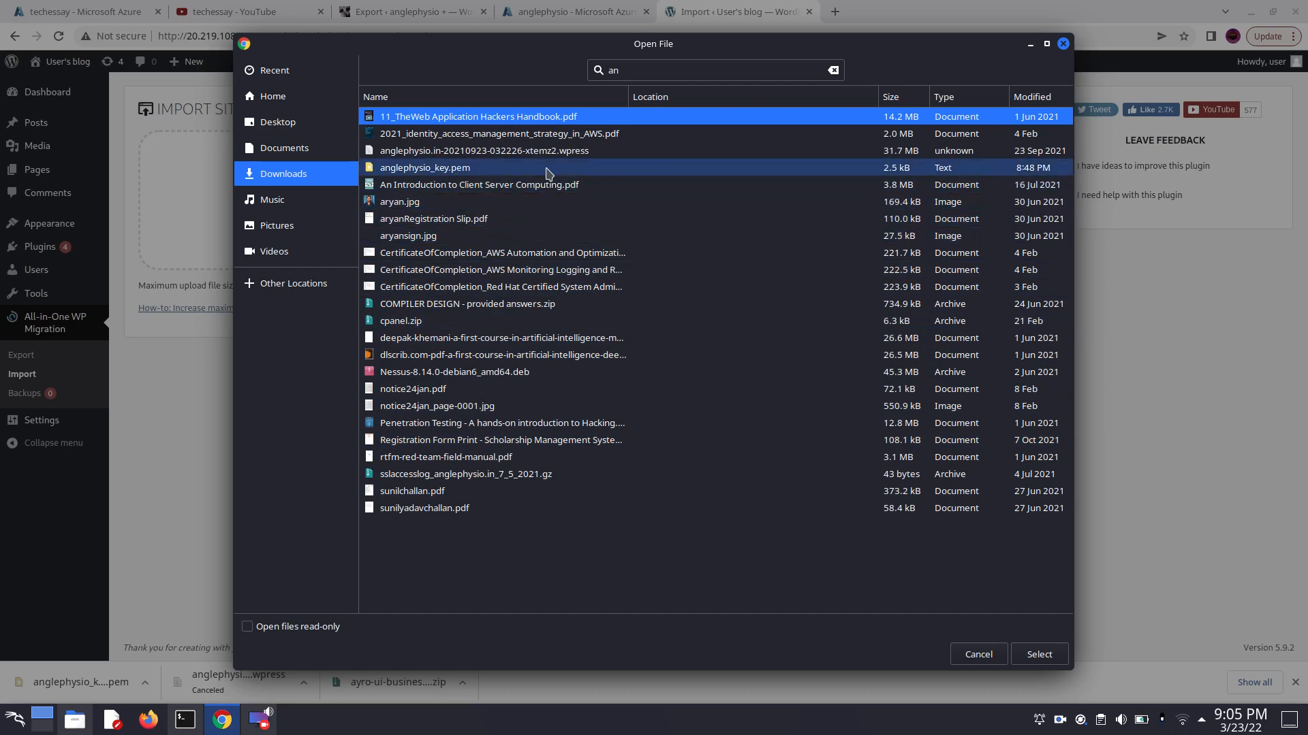
{"action": "left_click", "coordinate": [598, 151]}
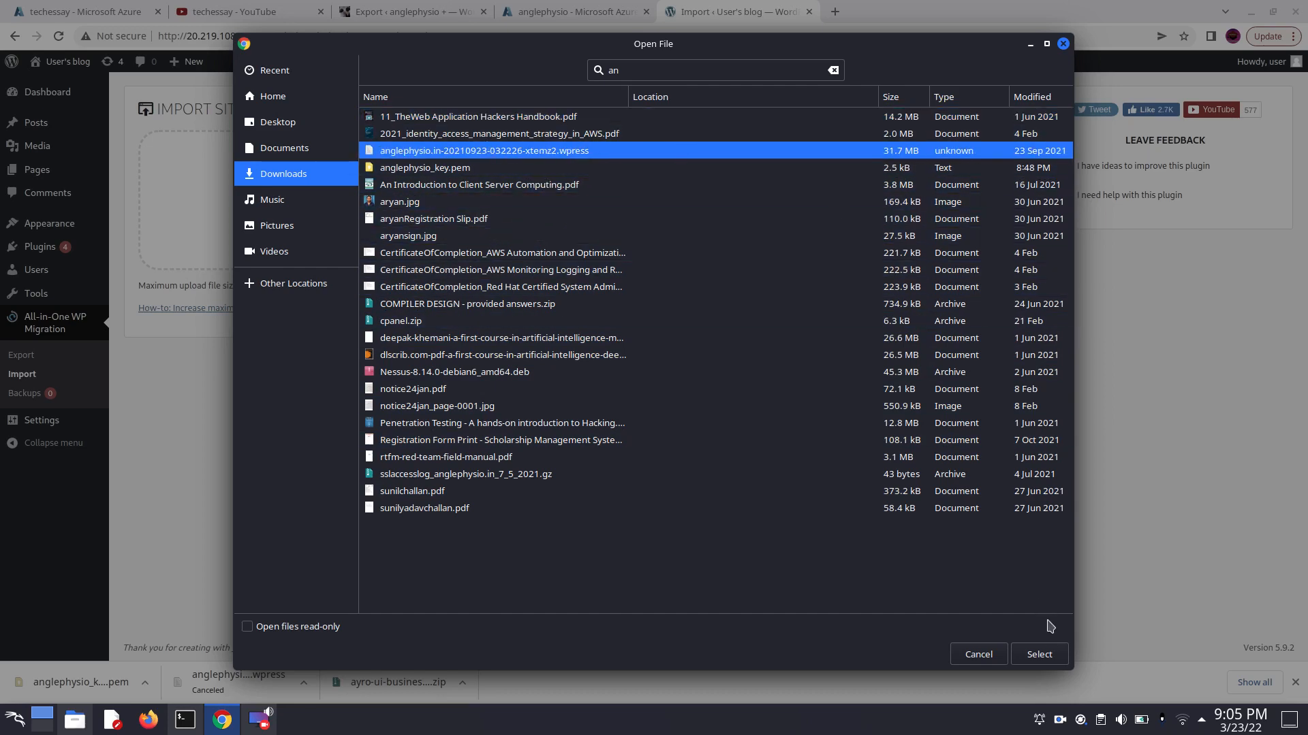
{"action": "left_click", "coordinate": [1040, 652]}
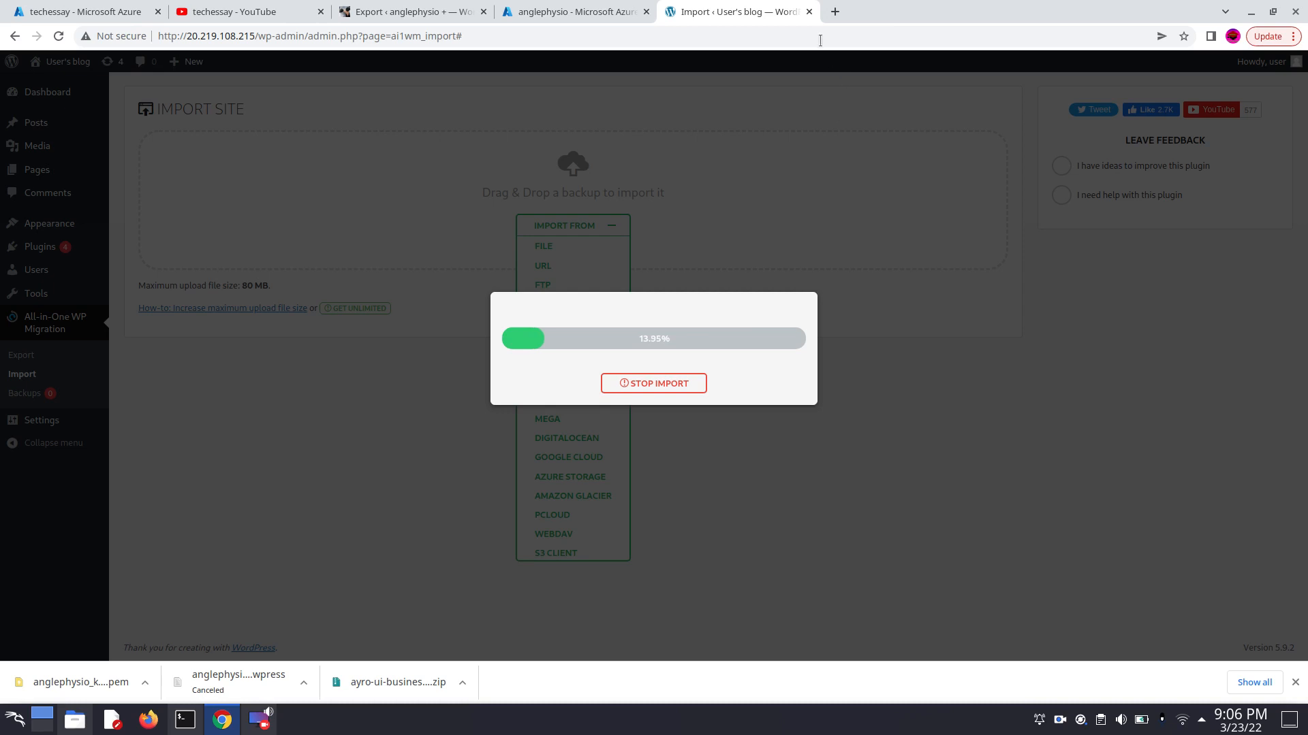
- Search the web in a new tab for "all in one wp migration free unlimited extension"
{"action": "left_click", "coordinate": [834, 12]}
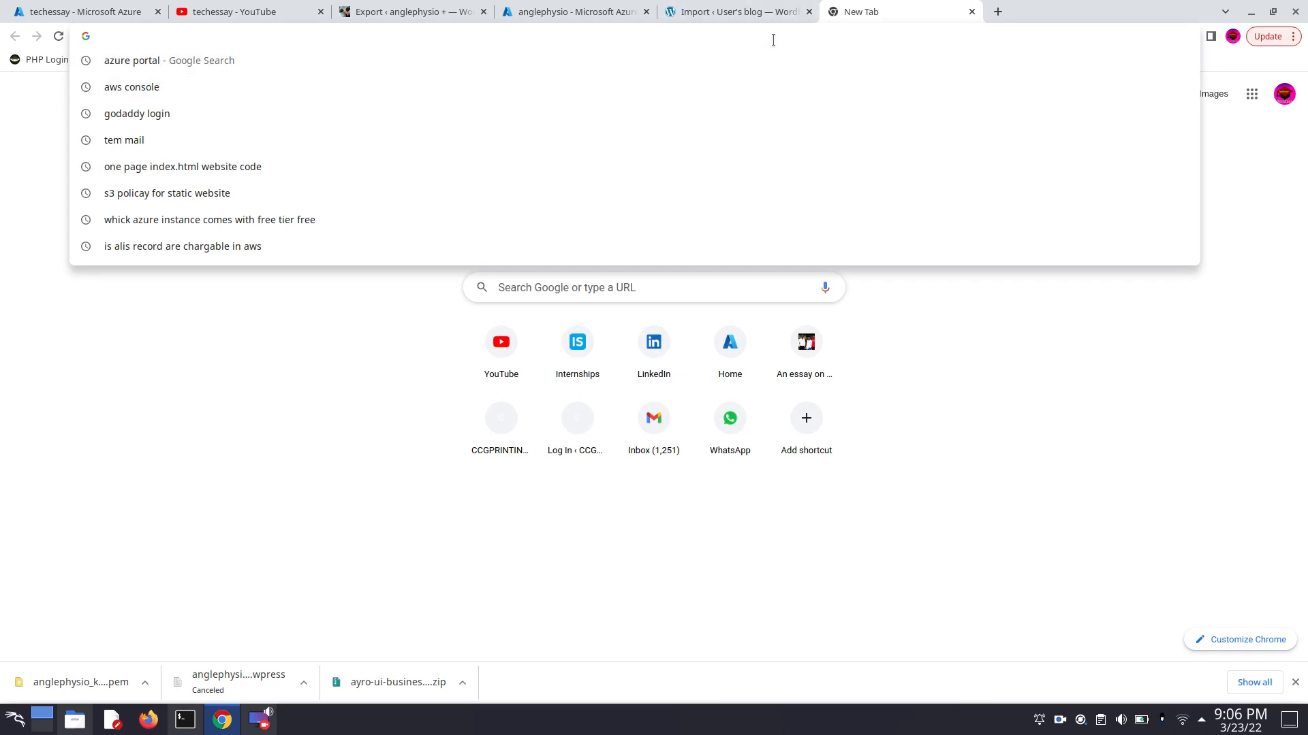
{"action": "type", "text": "aa"}
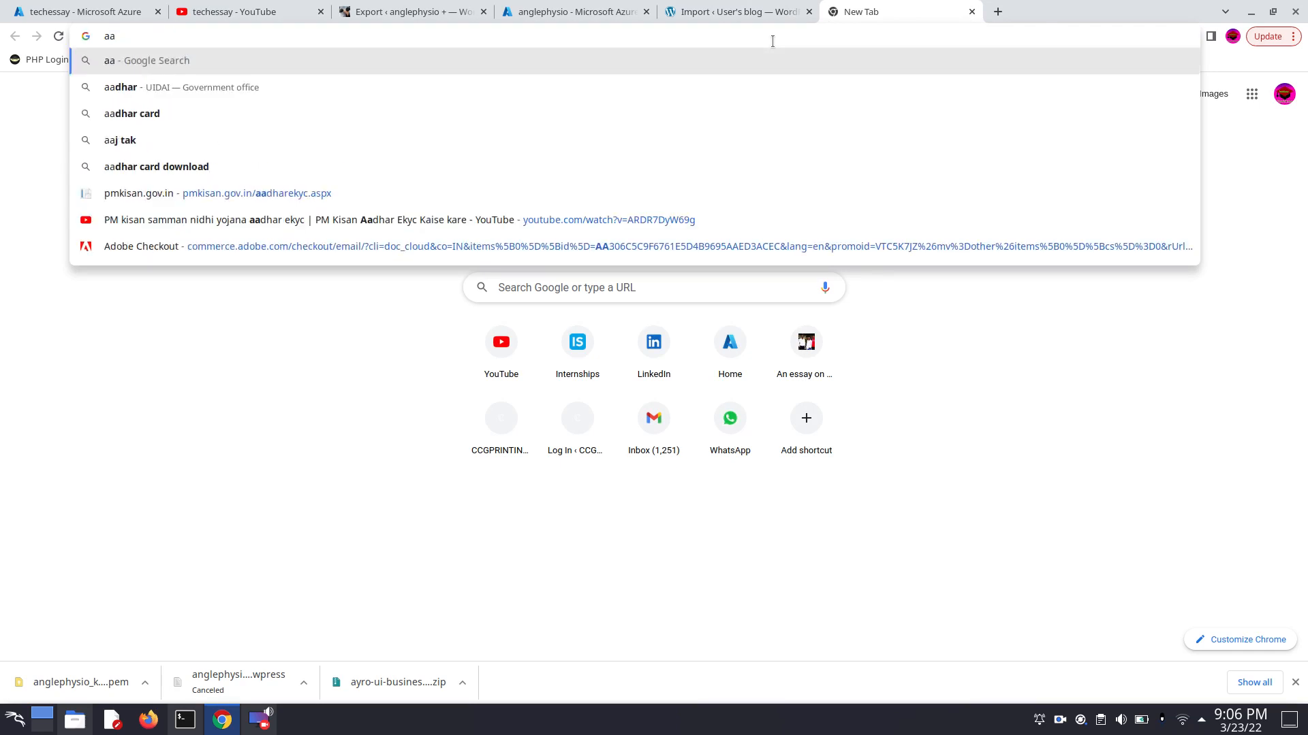
{"action": "key", "text": "BackSpace"}
{"action": "type", "text": "ll in"}
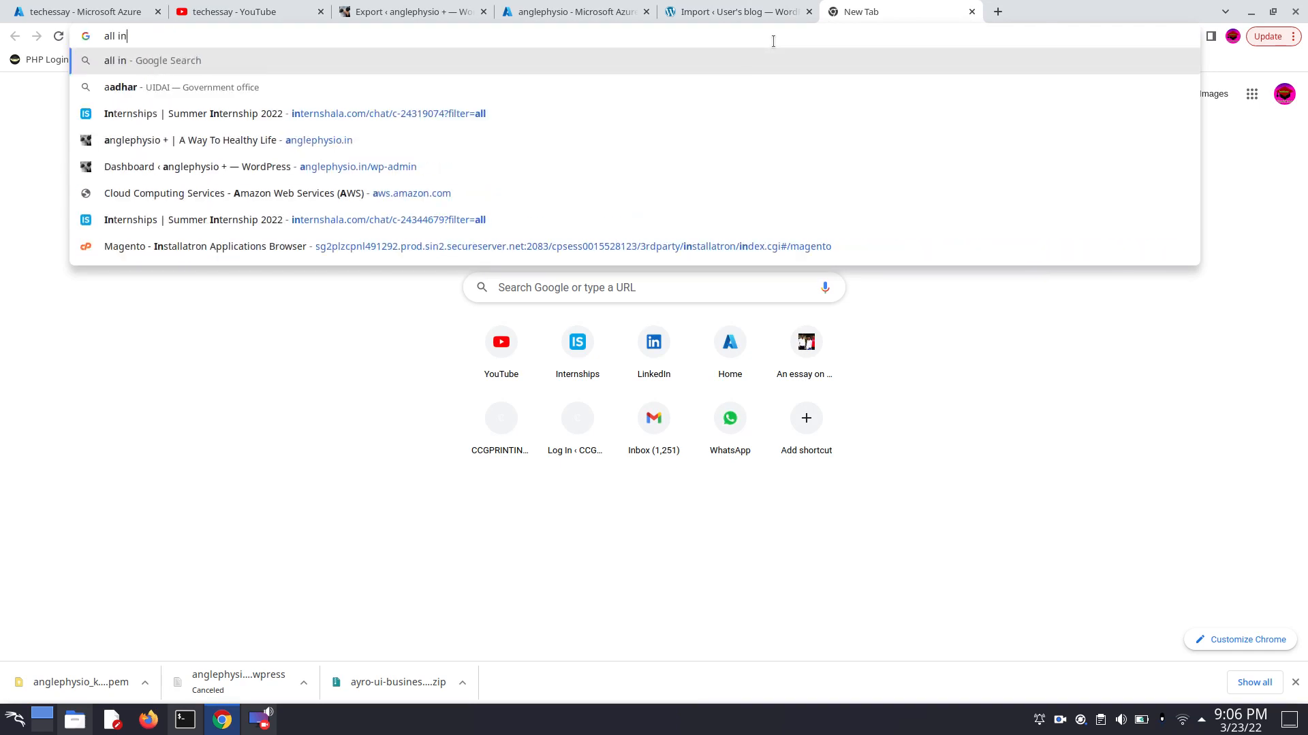
{"action": "type", "text": " o"}
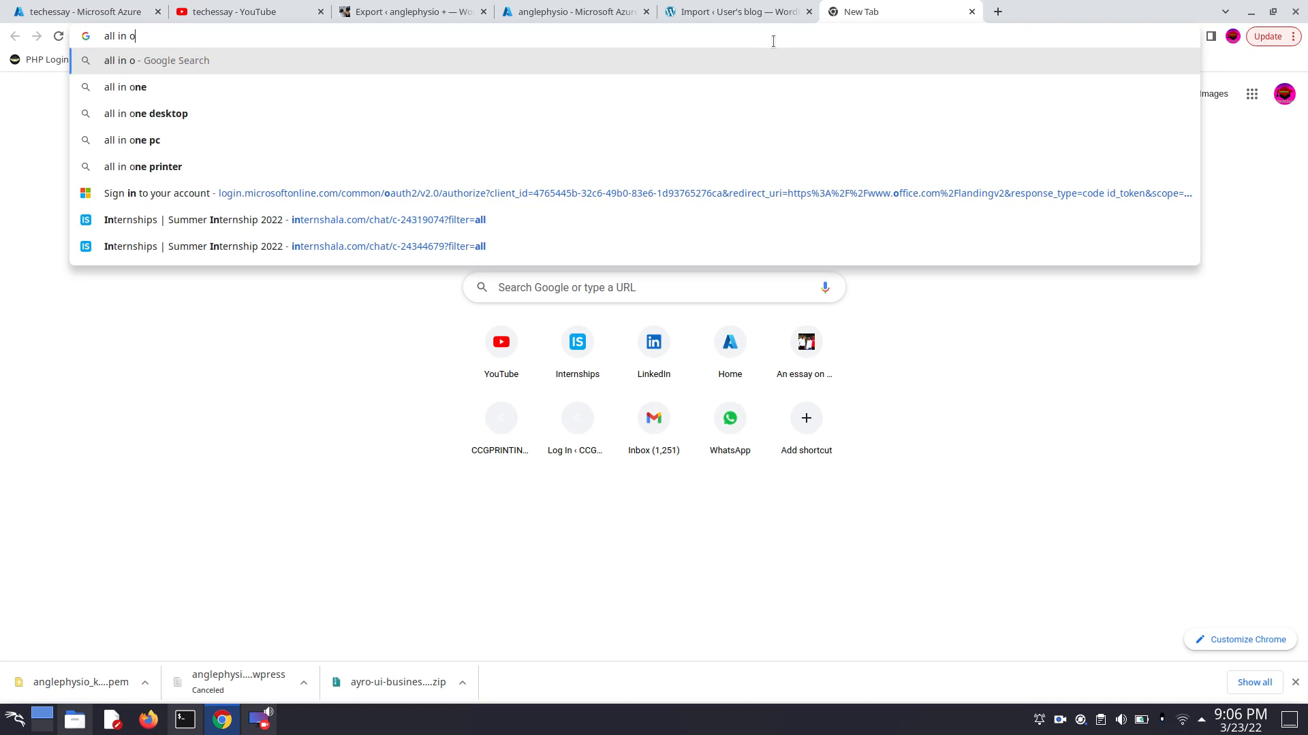
{"action": "type", "text": "ne "}
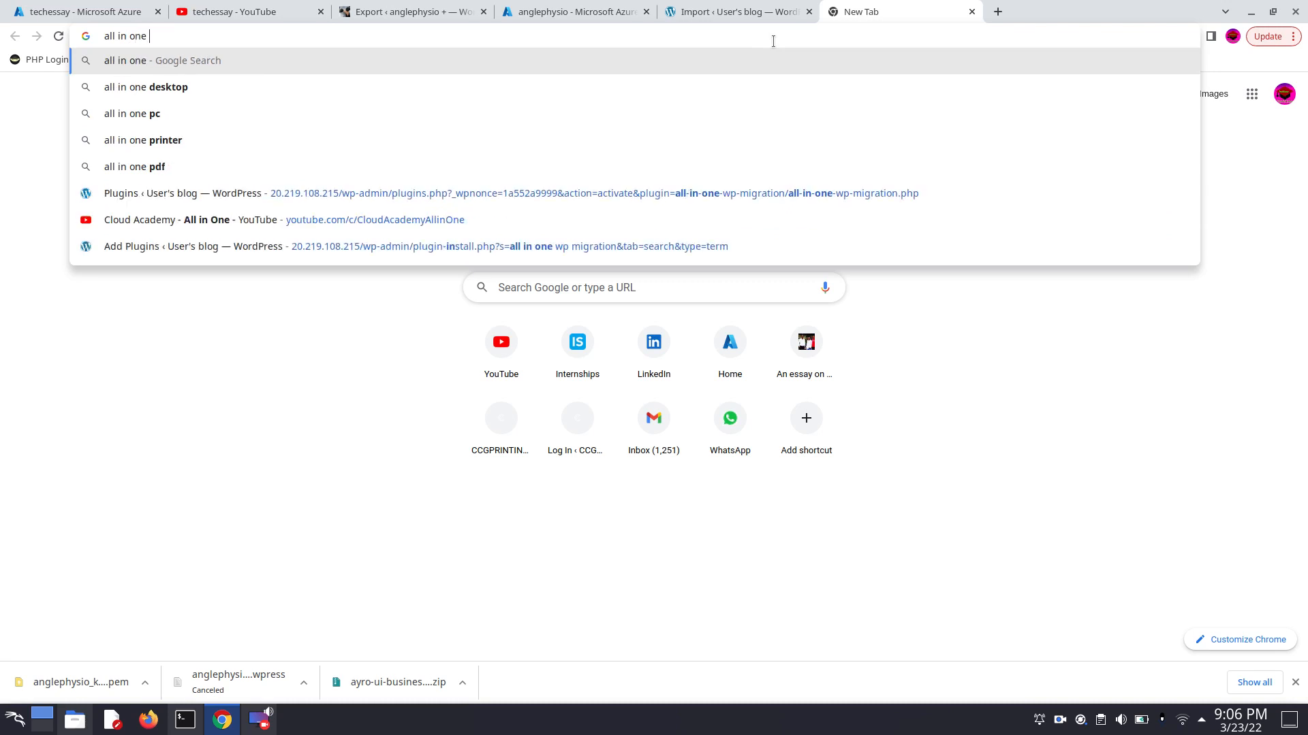
{"action": "type", "text": "w"}
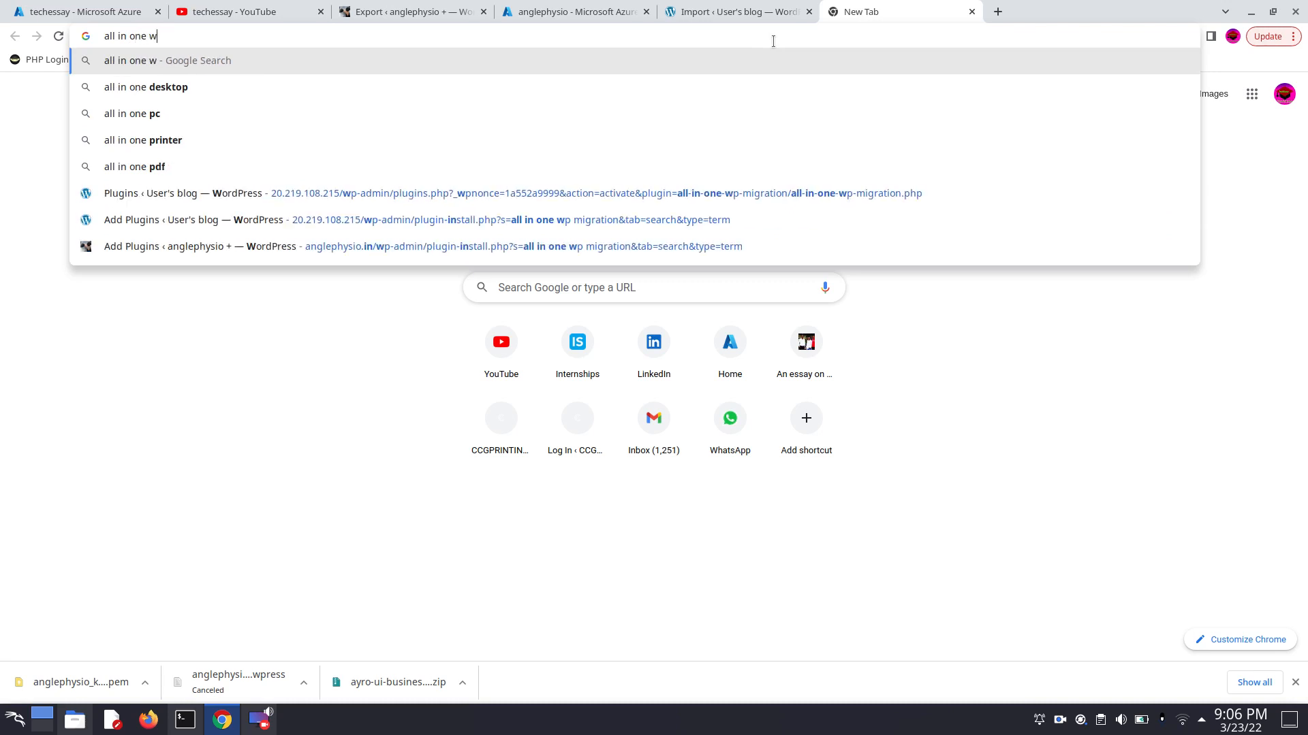
{"action": "type", "text": "p migration"}
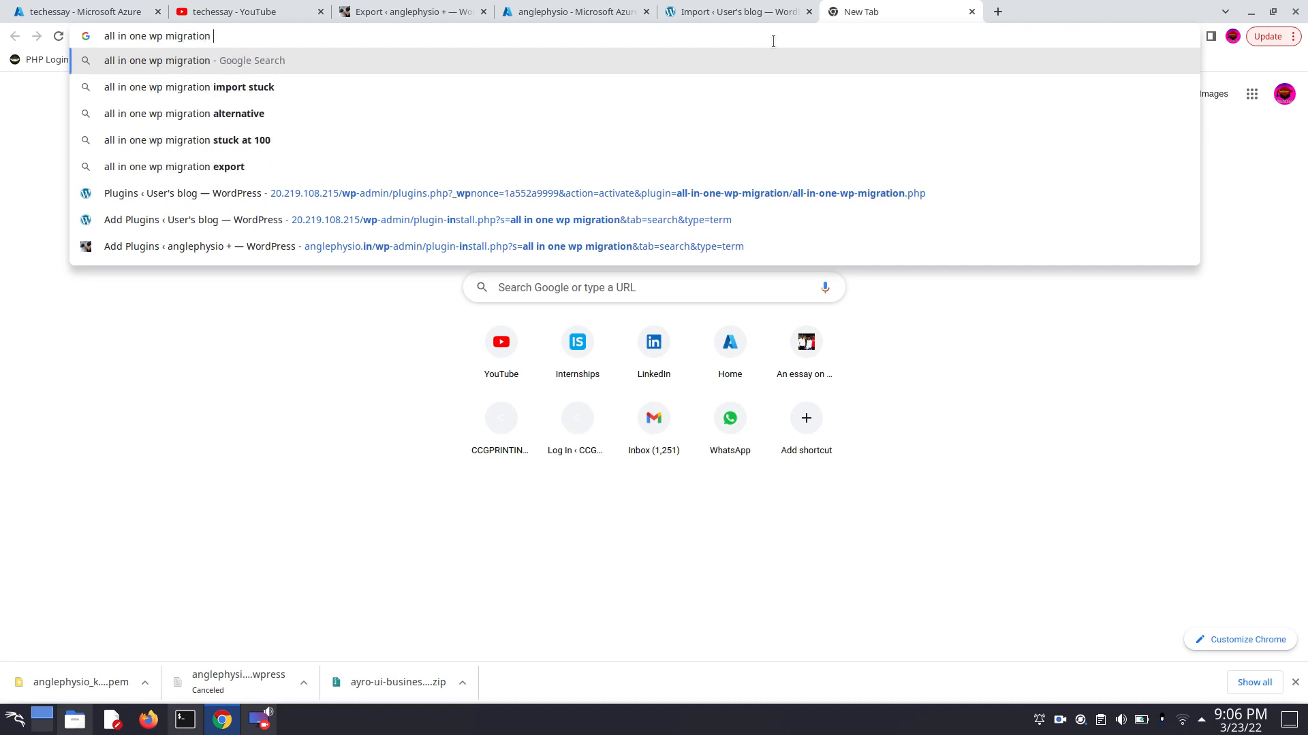
{"action": "type", "text": " free un"}
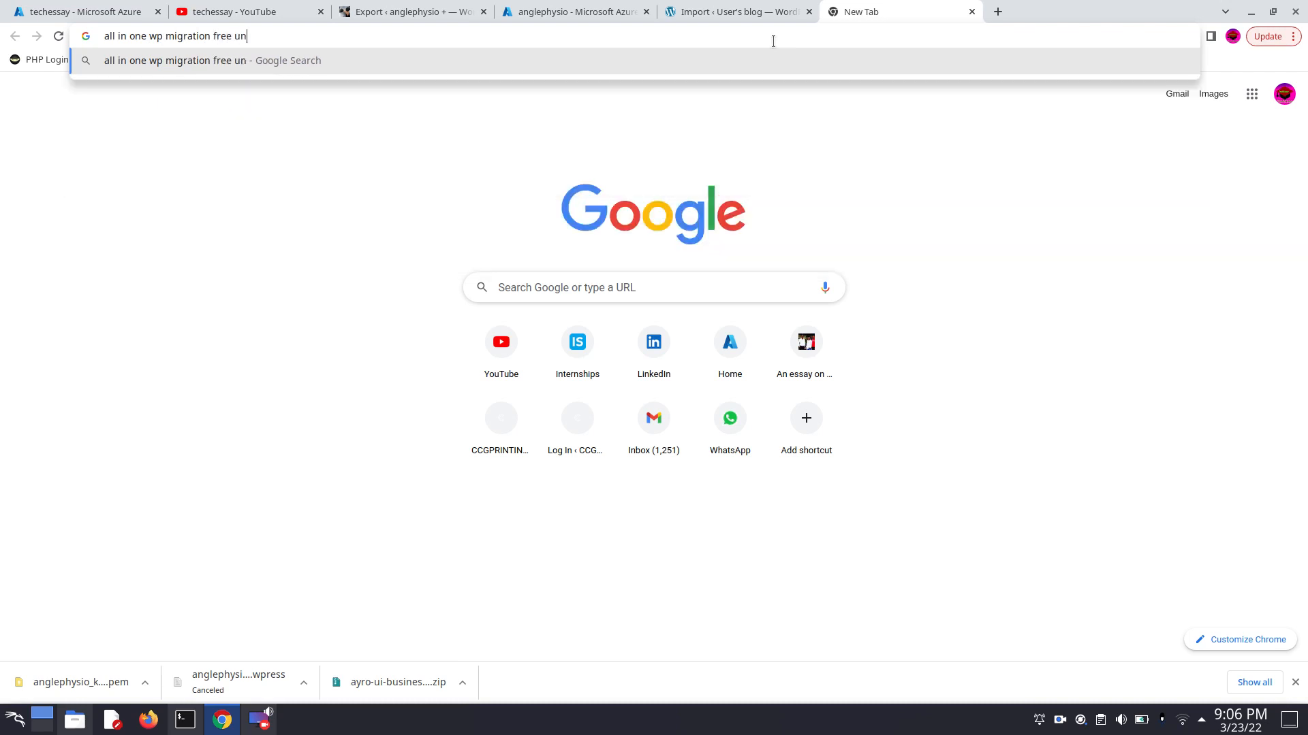
{"action": "type", "text": "limited ext"}
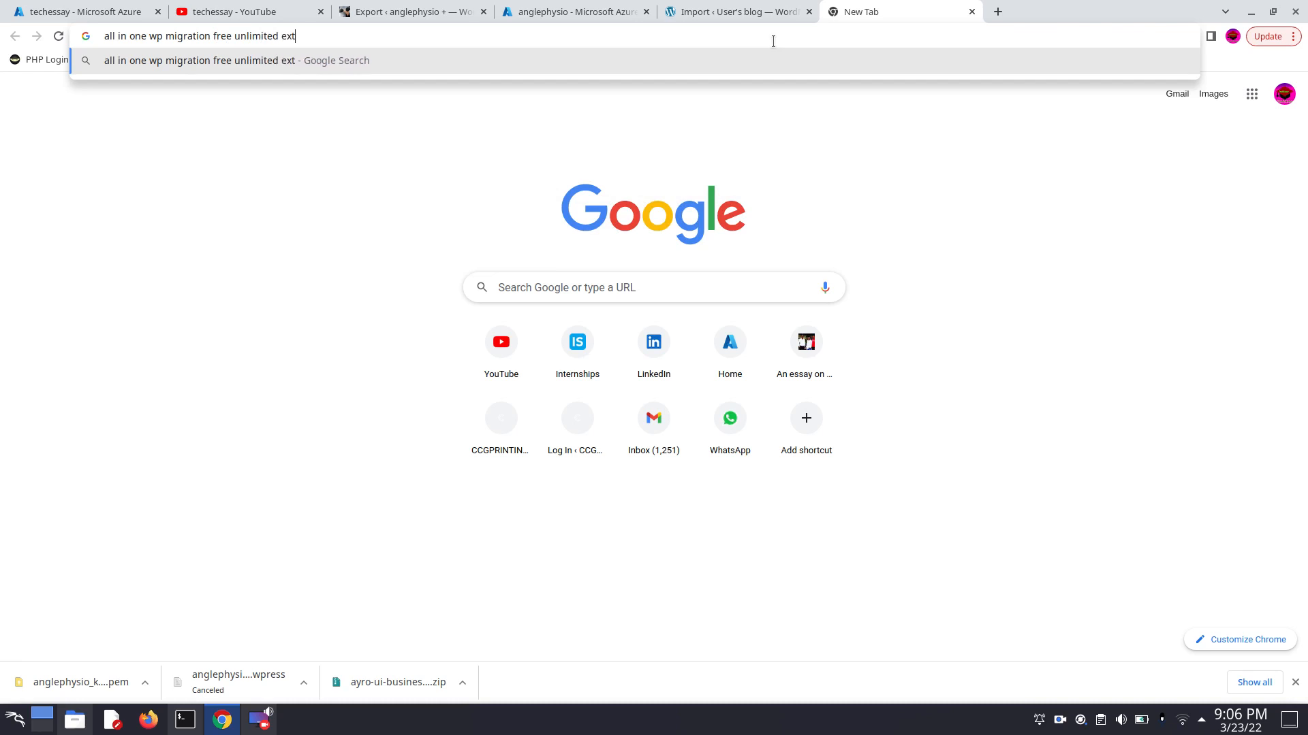
{"action": "type", "text": "ension"}
{"action": "key", "text": "Return"}
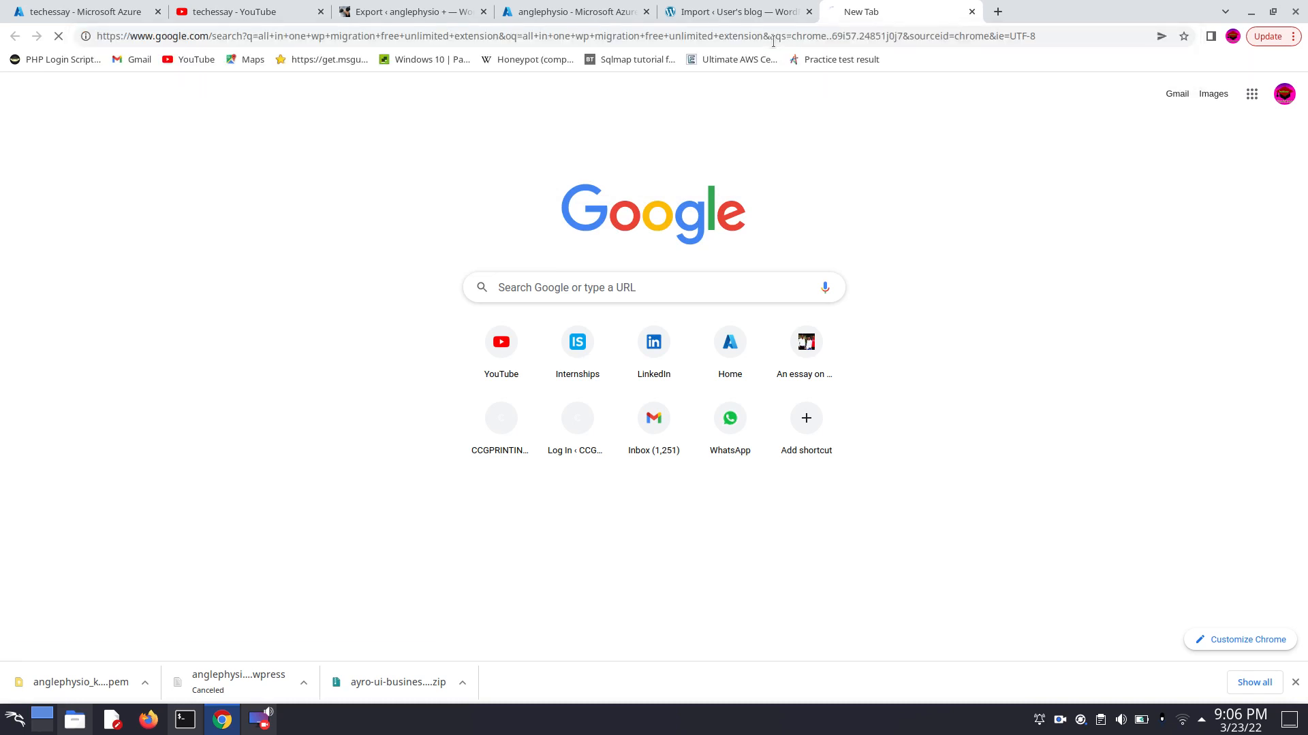
- Open the themesuk.com result for All-in-One WP Migration Unlimited Extension 2.43 and look through its page
{"action": "scroll", "coordinate": [408, 205], "scroll_direction": "down", "scroll_amount": 3}
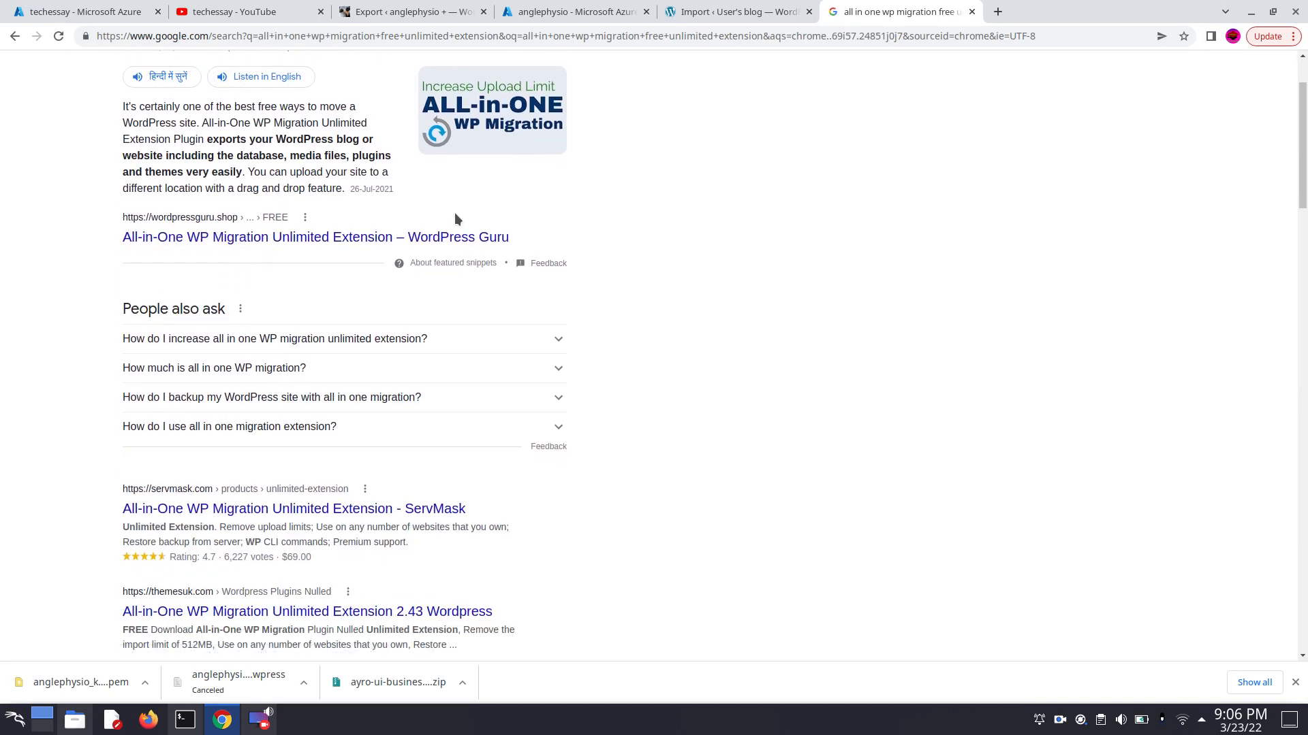
{"action": "scroll", "coordinate": [303, 315], "scroll_direction": "down", "scroll_amount": 2}
{"action": "scroll", "coordinate": [380, 409], "scroll_direction": "down", "scroll_amount": 3}
{"action": "scroll", "coordinate": [105, 340], "scroll_direction": "up", "scroll_amount": 1}
{"action": "left_click", "coordinate": [208, 470]}
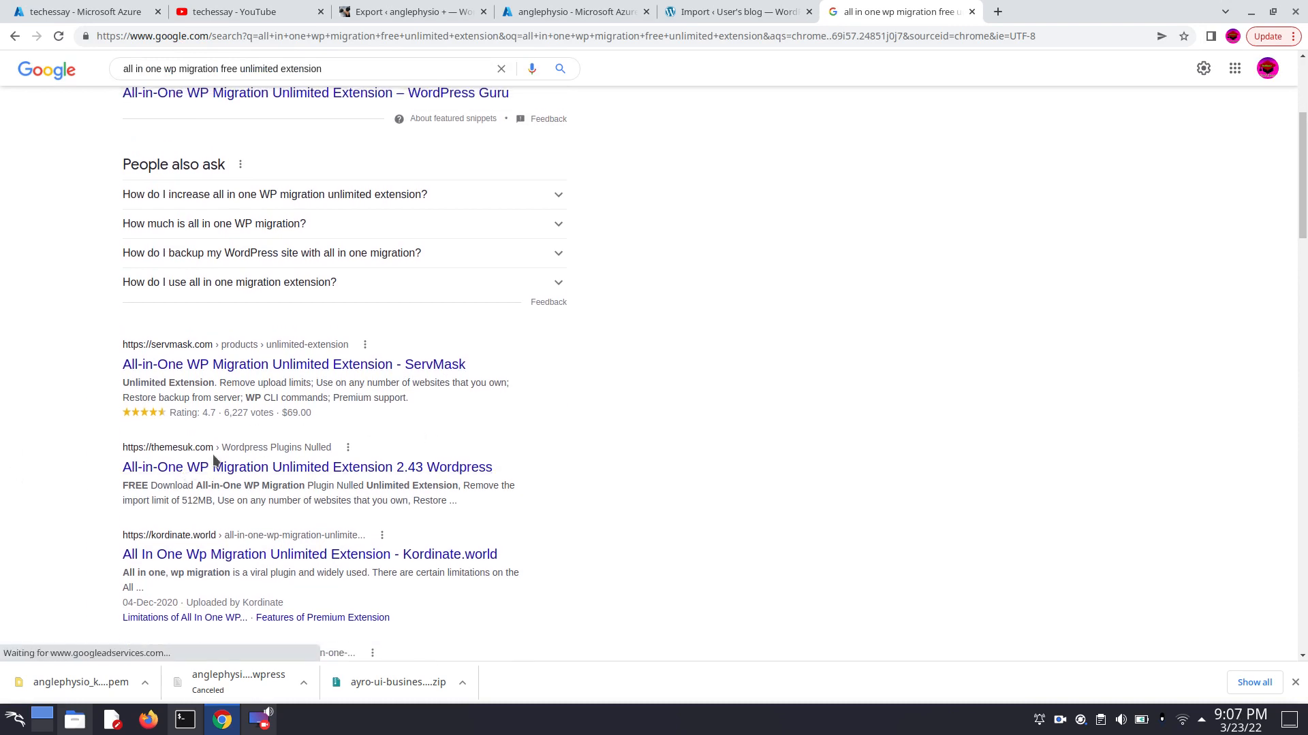
{"action": "left_click", "coordinate": [300, 470]}
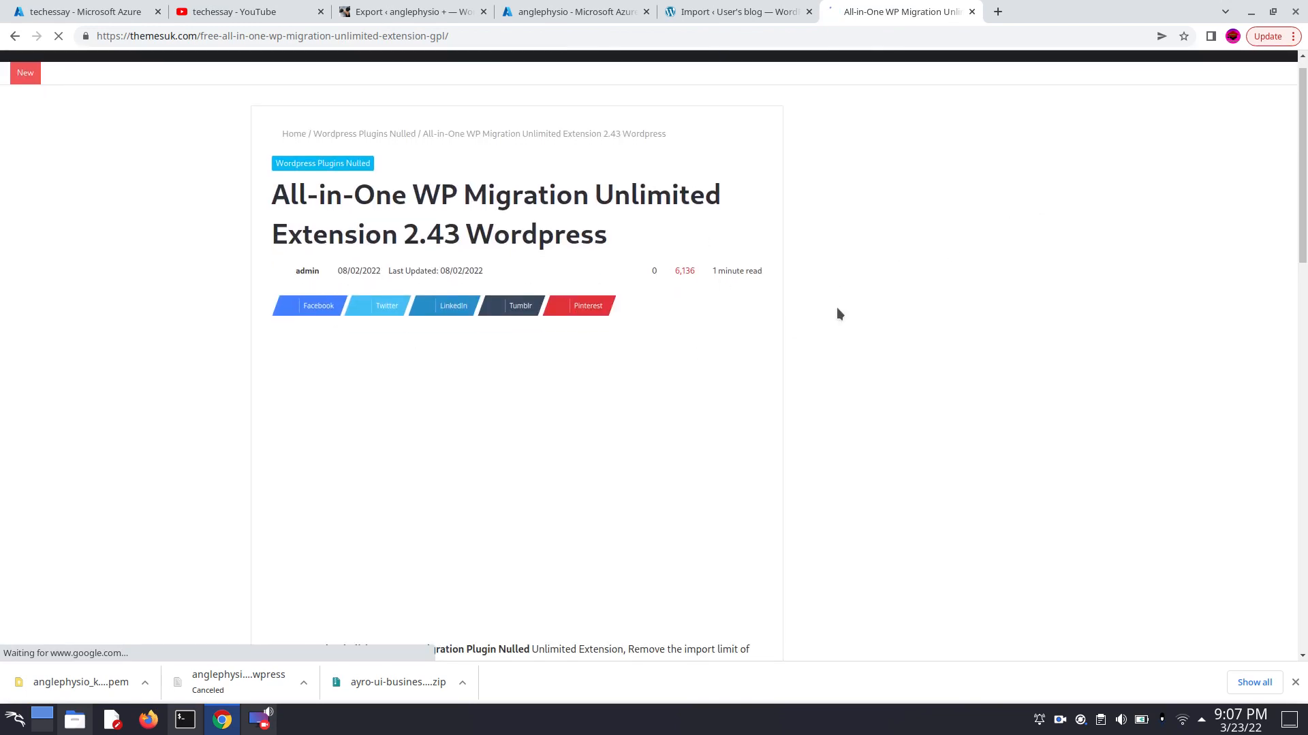
{"action": "scroll", "coordinate": [836, 307], "scroll_direction": "down", "scroll_amount": 3}
{"action": "scroll", "coordinate": [830, 319], "scroll_direction": "down", "scroll_amount": 3}
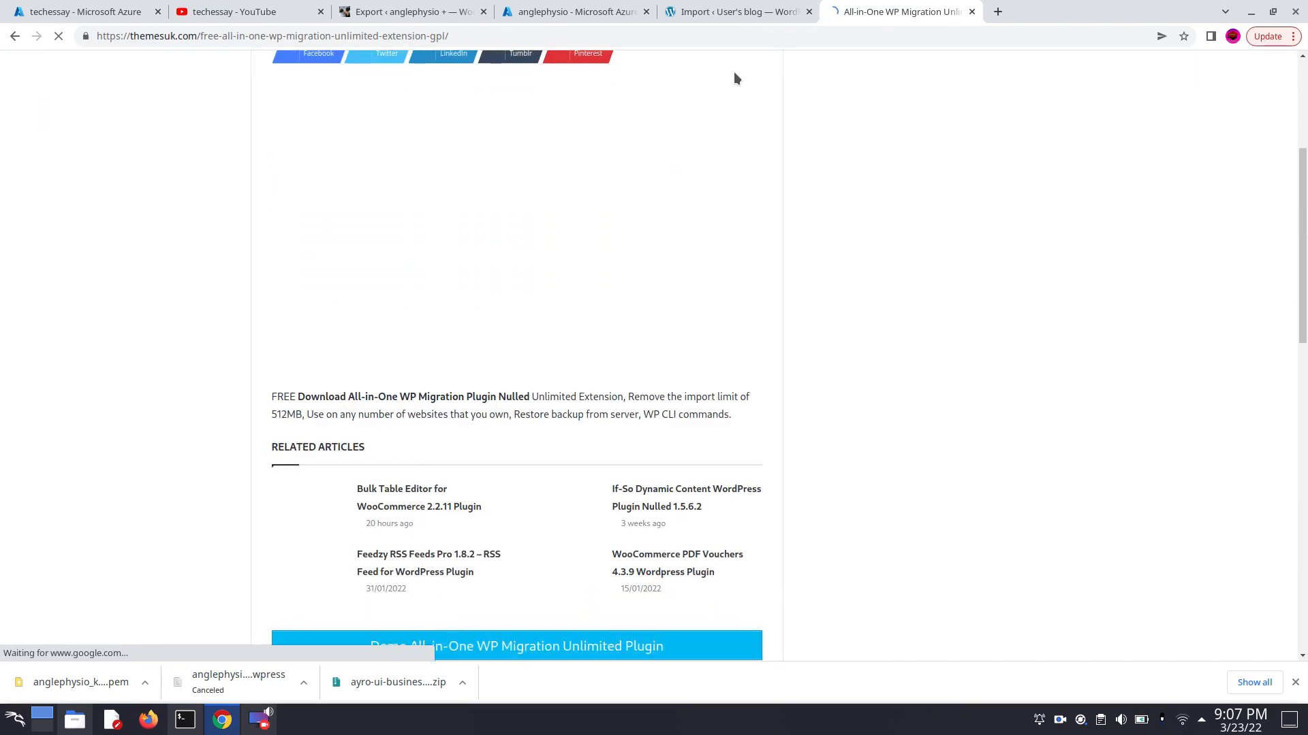
- Complete the backup import by agreeing to overwrite the new site, and update the WordPress database
{"action": "left_click", "coordinate": [557, 12]}
{"action": "left_click", "coordinate": [699, 13]}
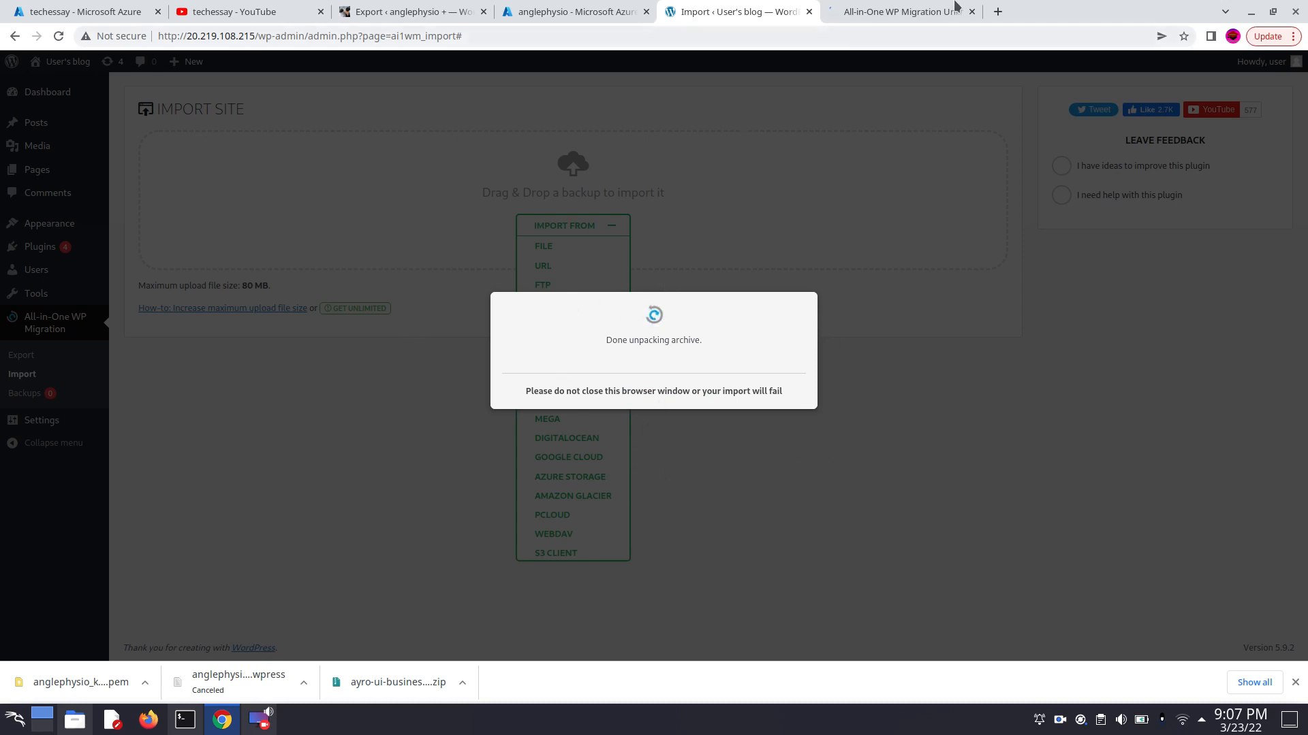
{"action": "left_click", "coordinate": [925, 10]}
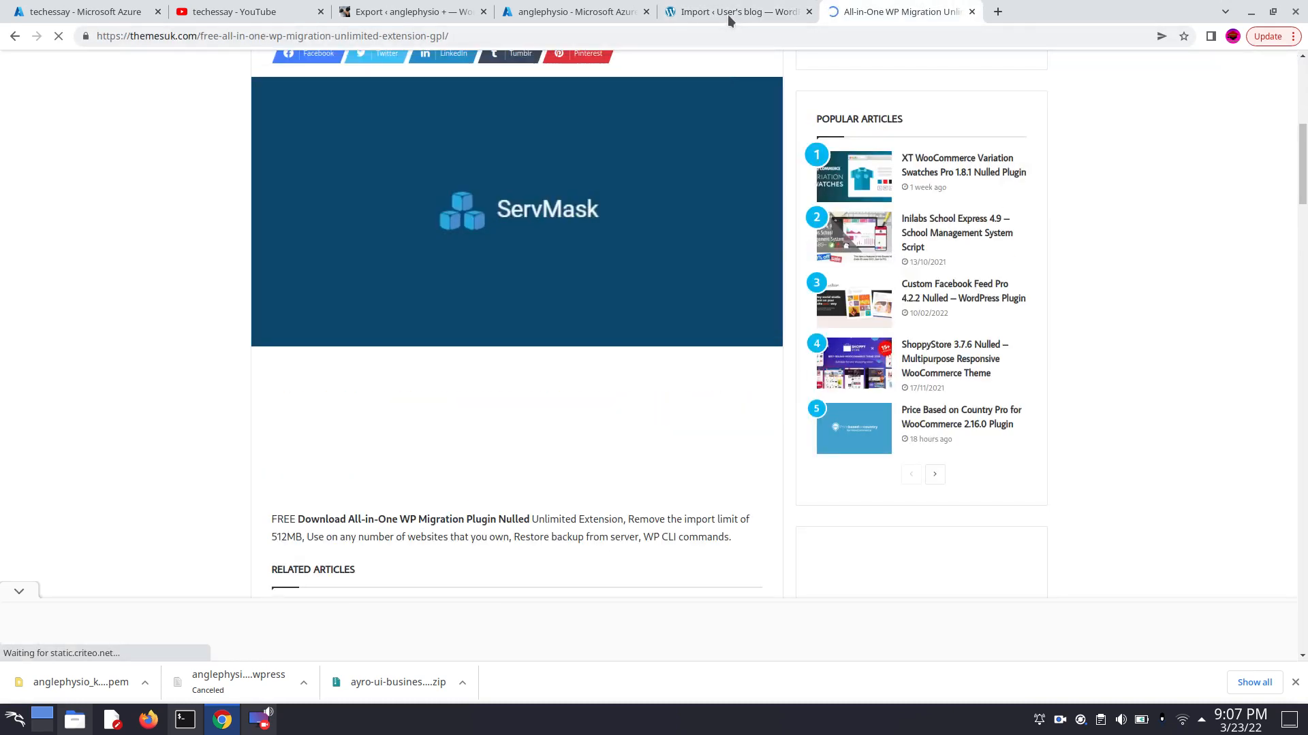
{"action": "left_click", "coordinate": [727, 15]}
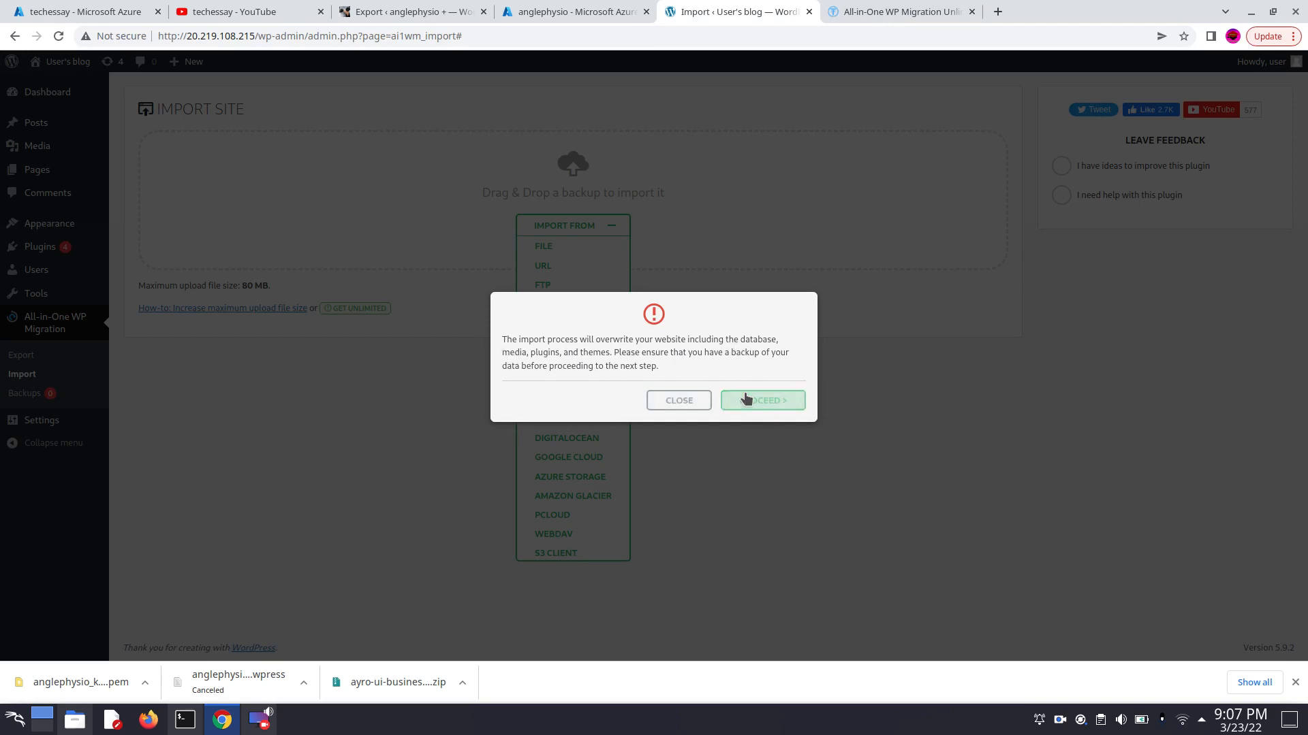
{"action": "left_click", "coordinate": [746, 400]}
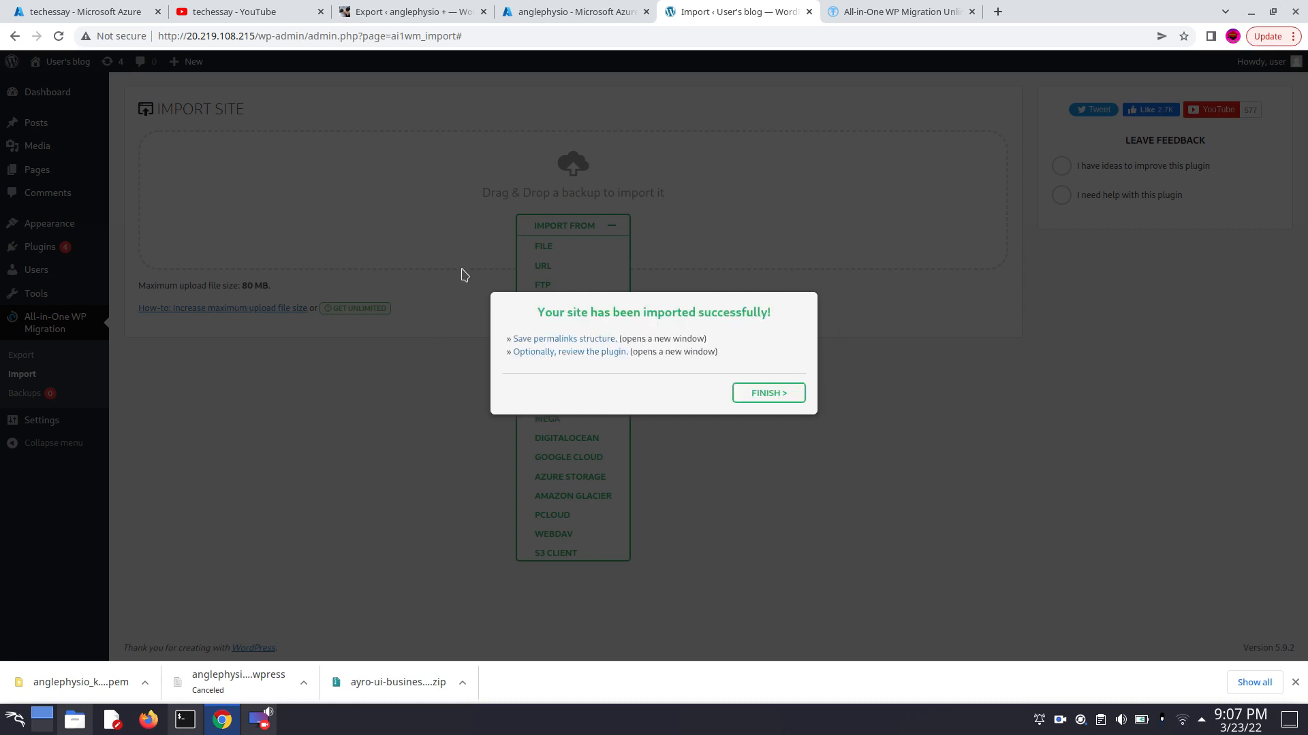
{"action": "left_click", "coordinate": [770, 393]}
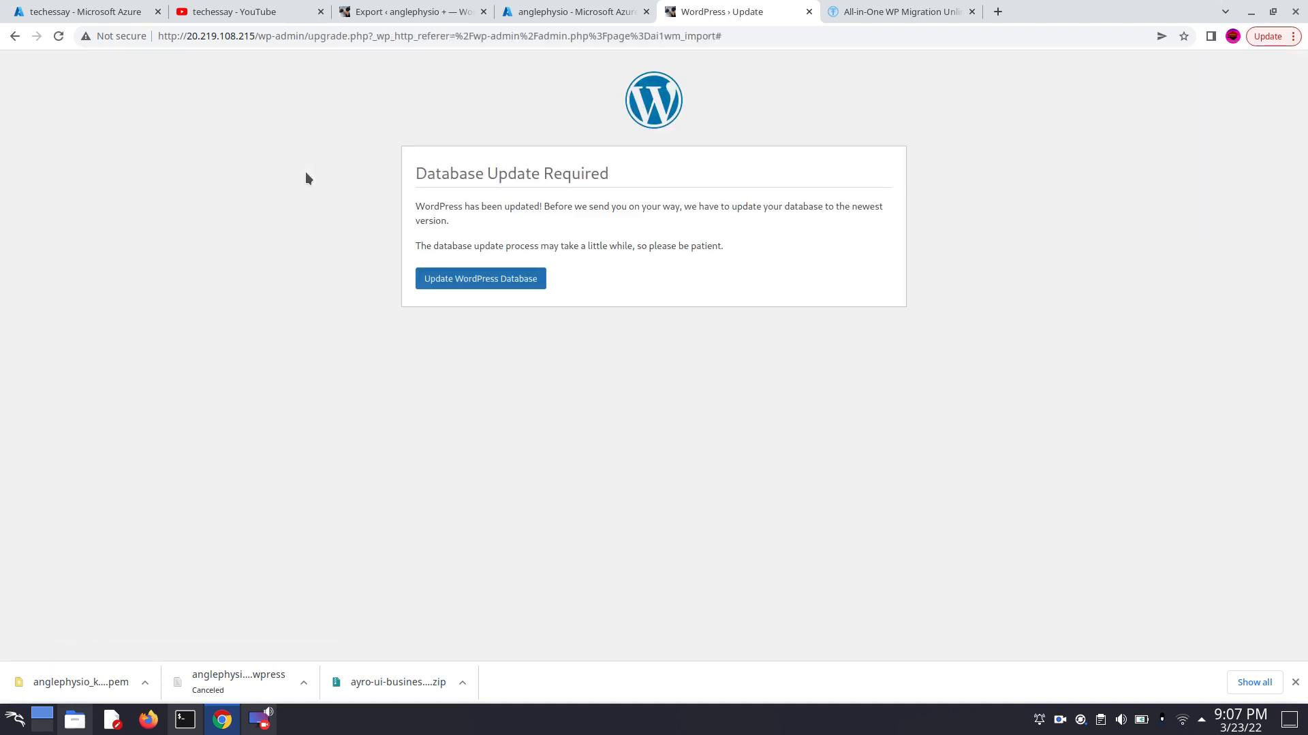
{"action": "left_click", "coordinate": [499, 290]}
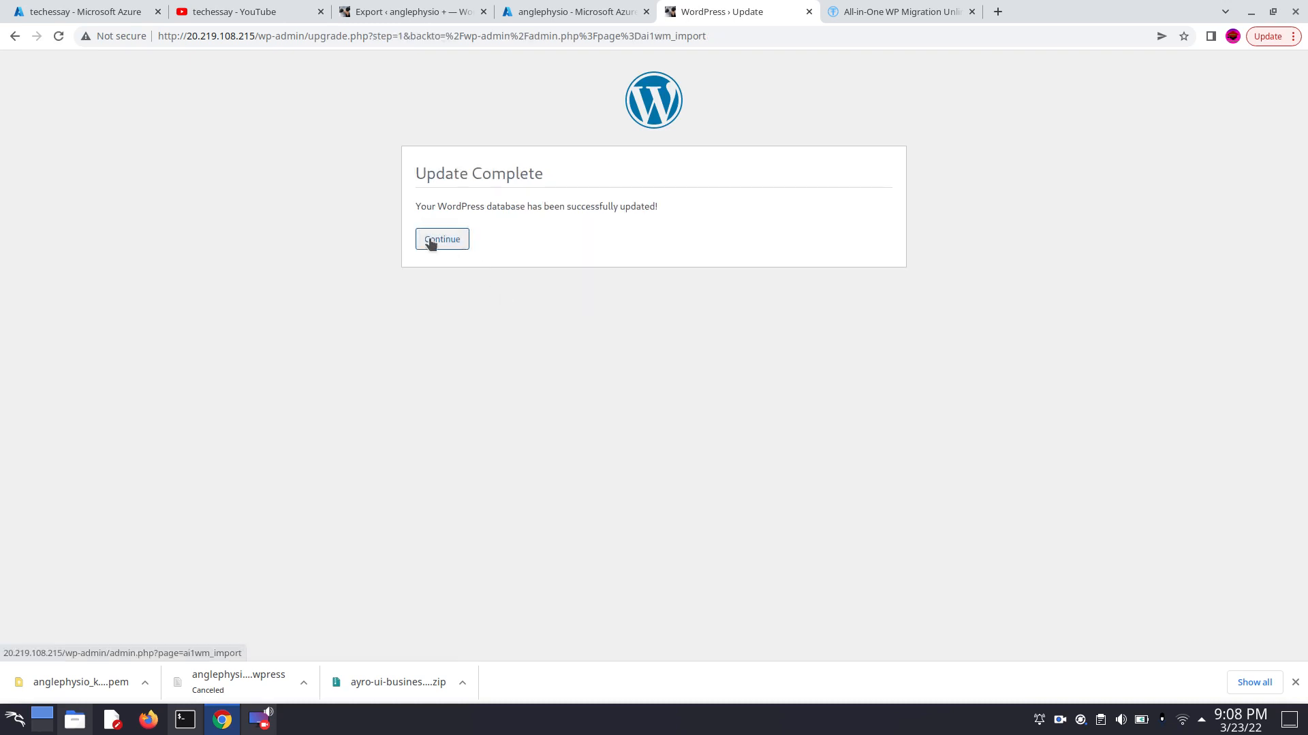
{"action": "left_click", "coordinate": [430, 242]}
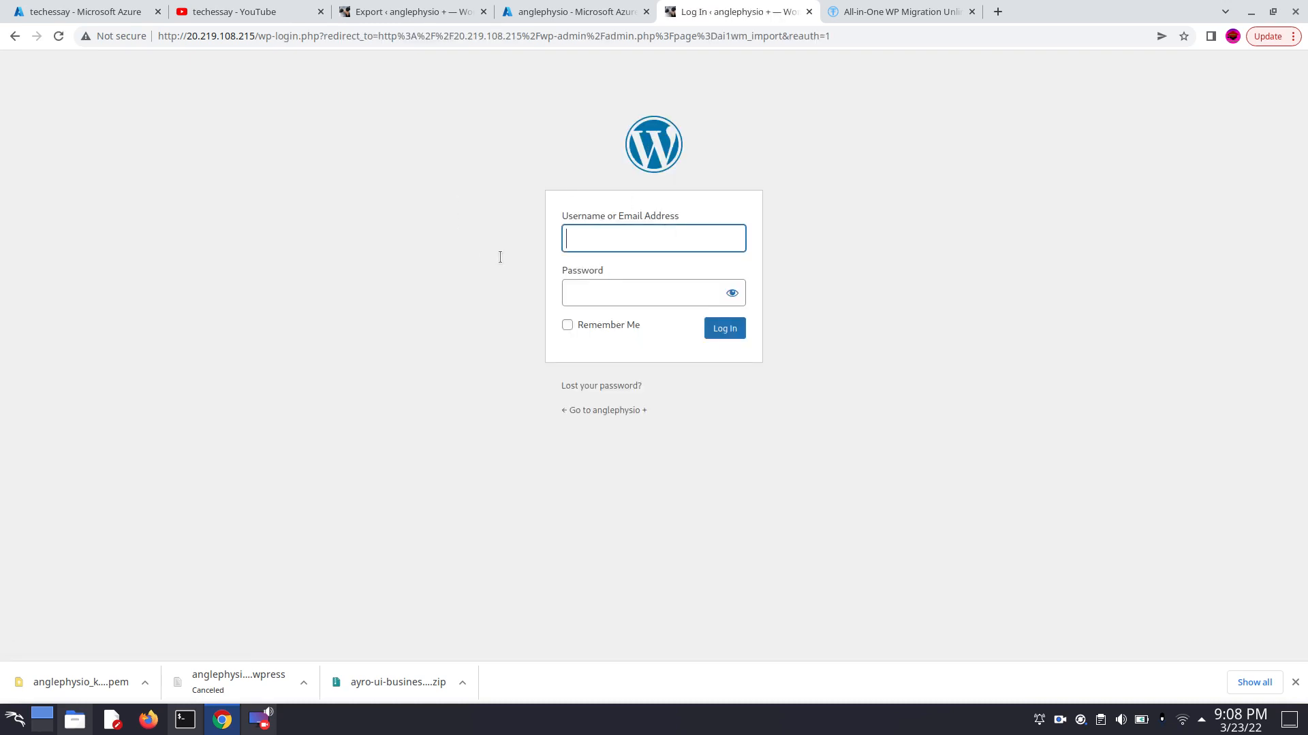
- Log in to the imported site with the original site's saved username and the account password, re-entering the password if it is rejected
{"action": "left_click", "coordinate": [594, 236]}
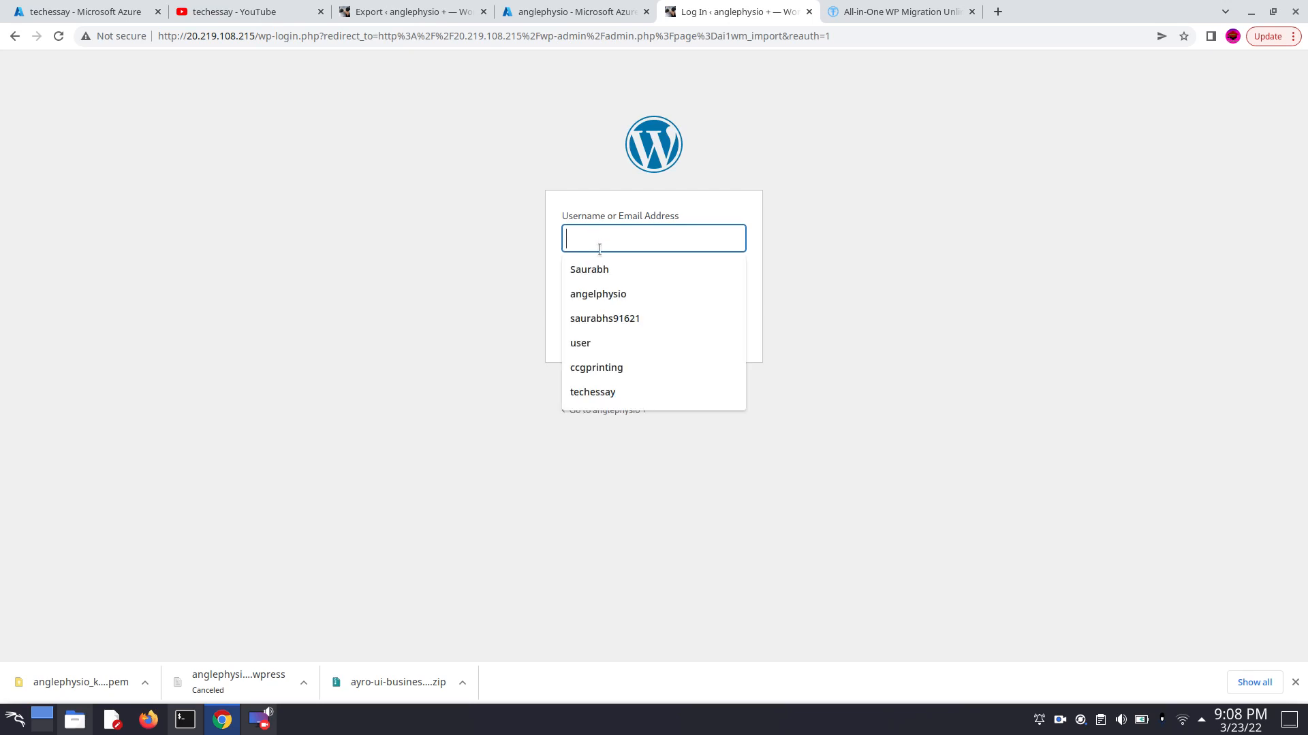
{"action": "left_click", "coordinate": [660, 294]}
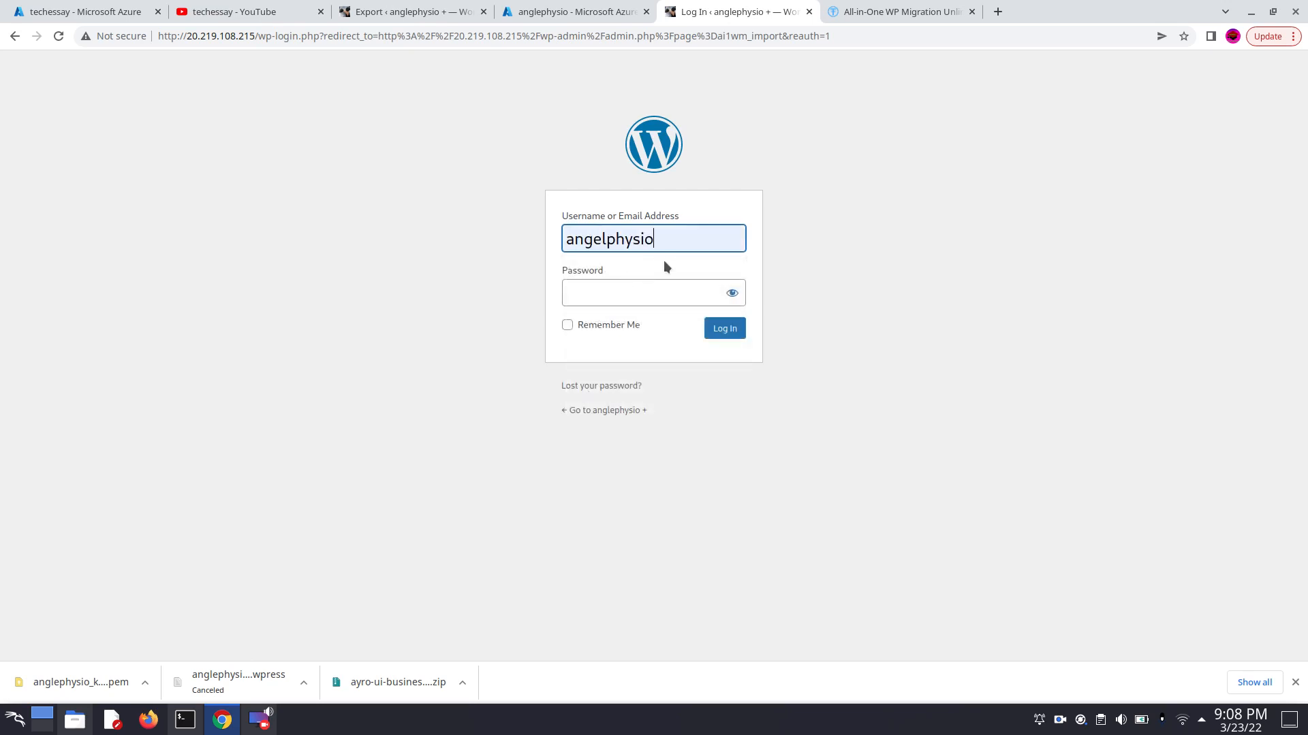
{"action": "left_click", "coordinate": [631, 295]}
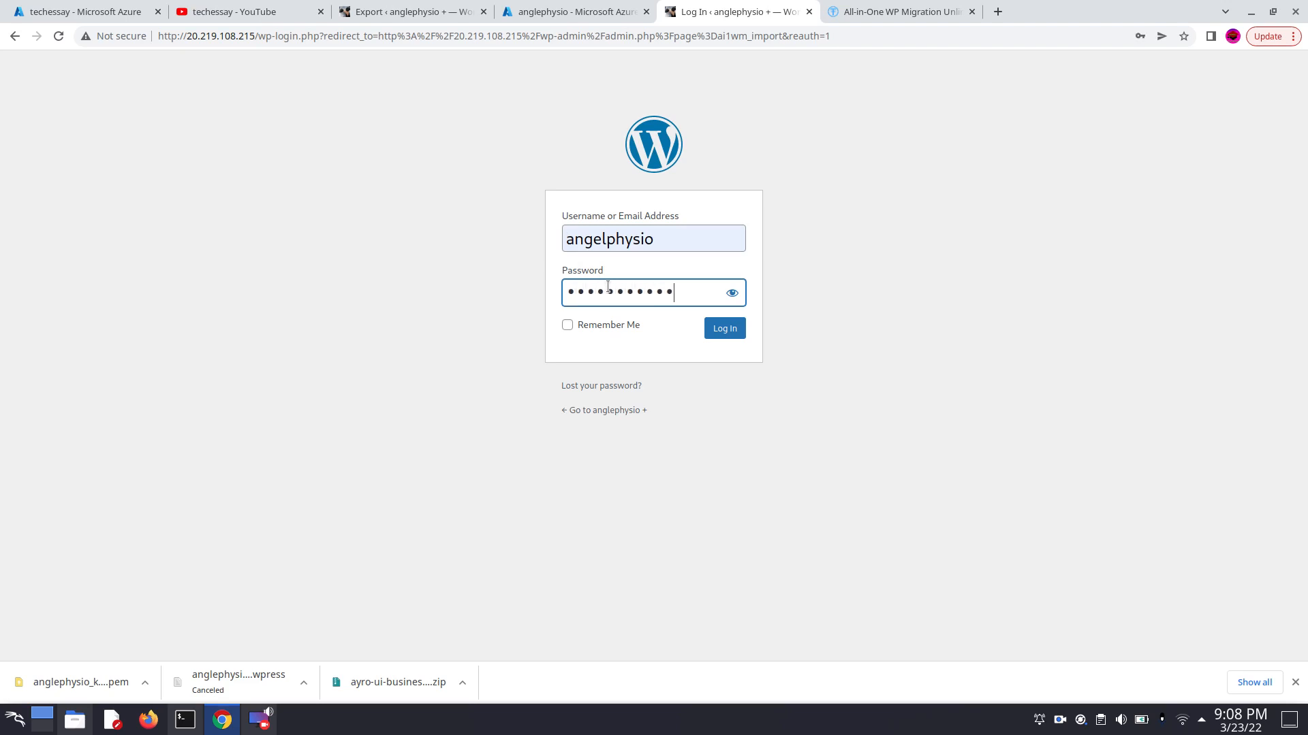
{"action": "left_click", "coordinate": [711, 328]}
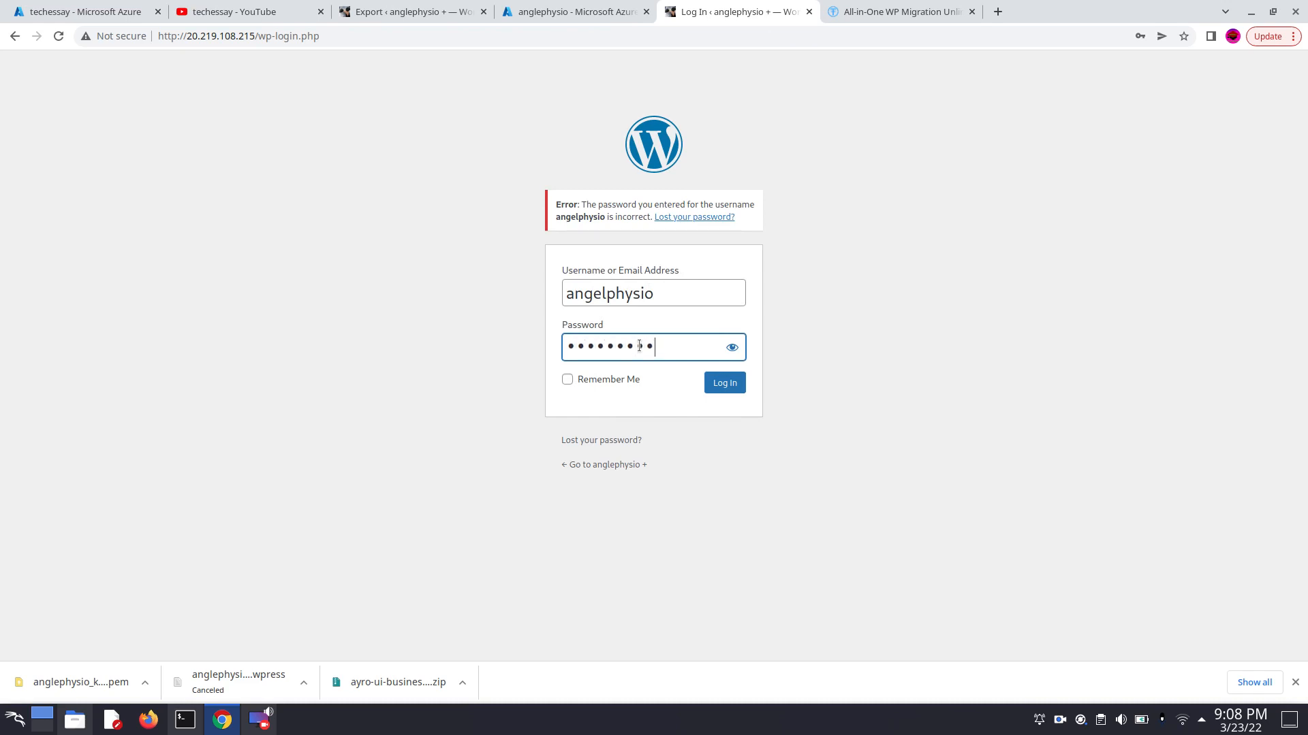
{"action": "left_click", "coordinate": [725, 382]}
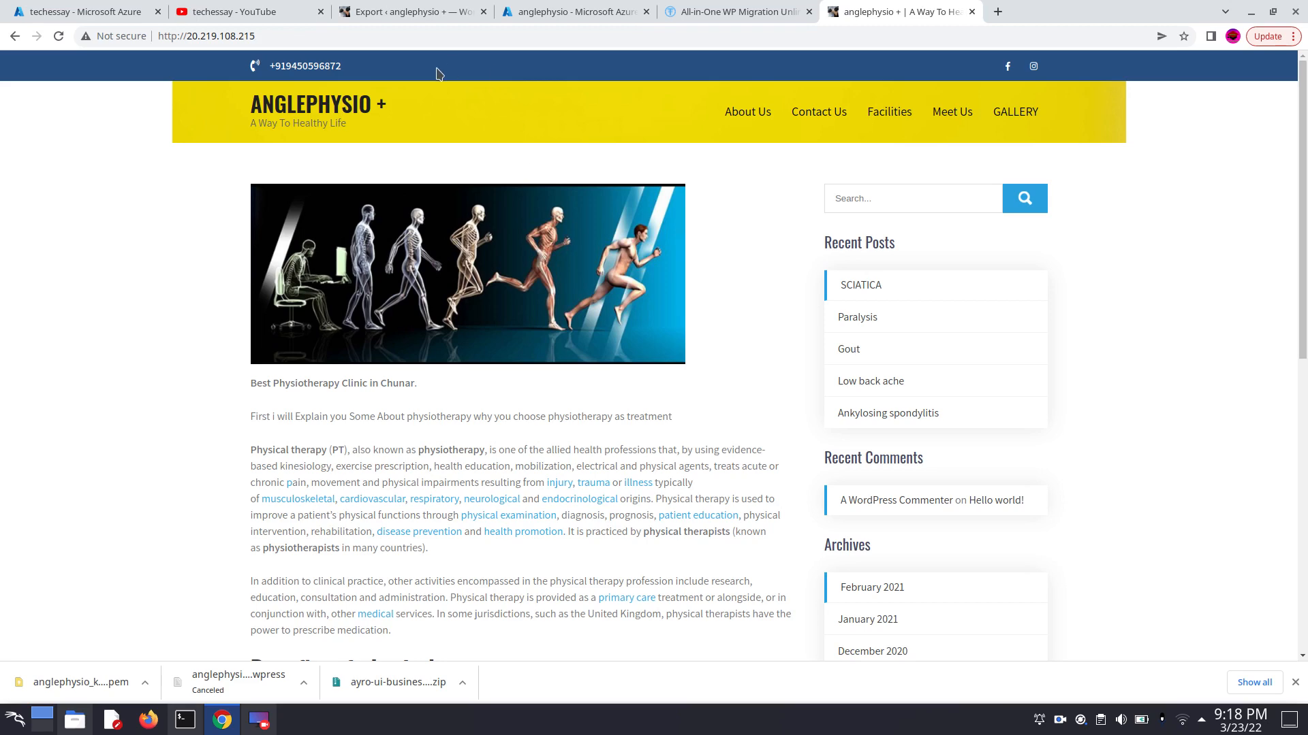
- Copy the anglephysio virtual machine's public IP address from the Azure portal and open it in a new tab
{"action": "left_click", "coordinate": [567, 14]}
{"action": "mouse_move", "coordinate": [939, 235]}
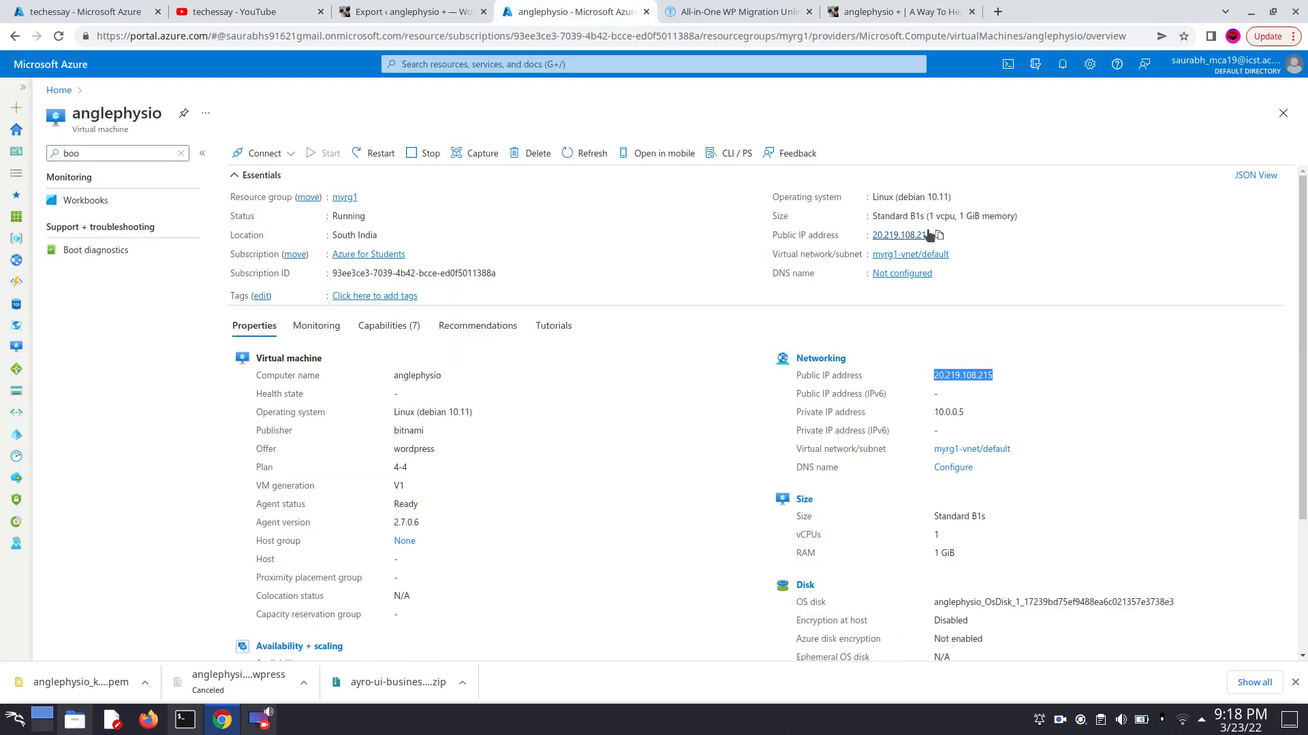
{"action": "left_click", "coordinate": [939, 236]}
{"action": "left_click", "coordinate": [996, 12]}
{"action": "left_click", "coordinate": [972, 11]}
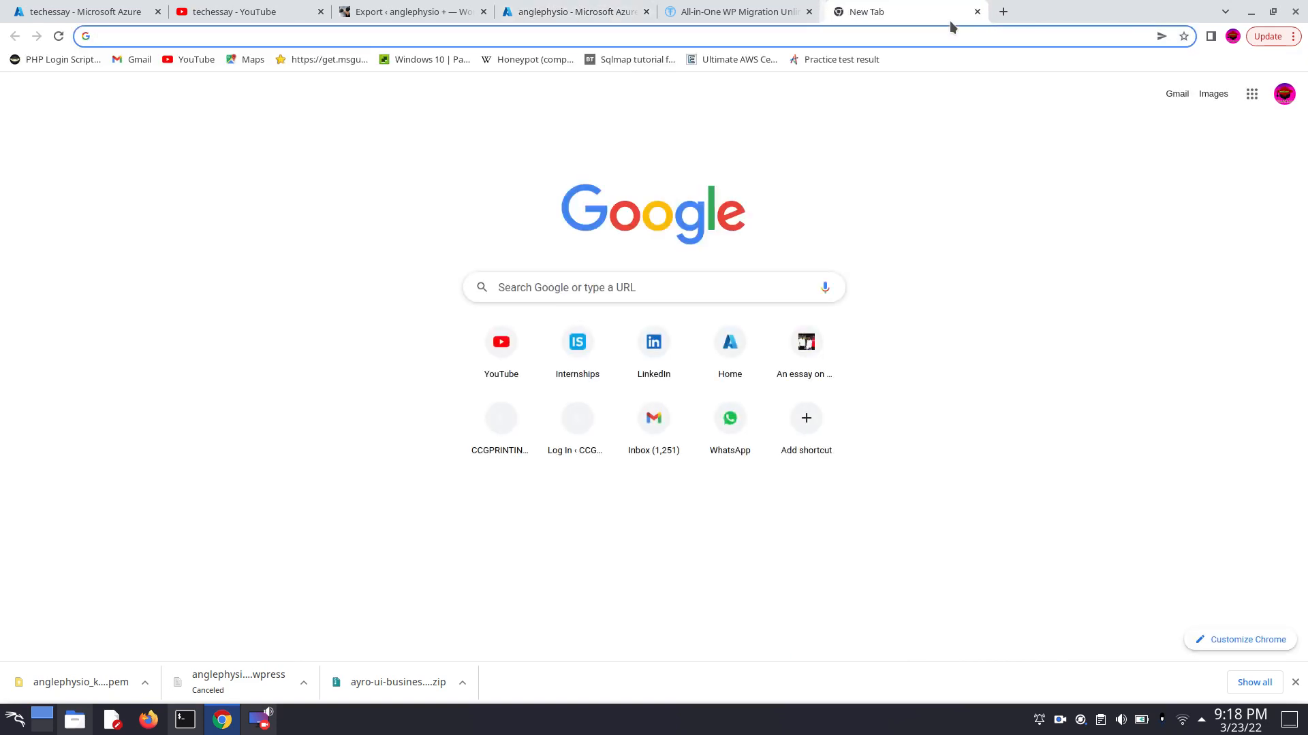
{"action": "left_click", "coordinate": [936, 34]}
{"action": "key", "text": "ctrl+v"}
{"action": "key", "text": "Return"}
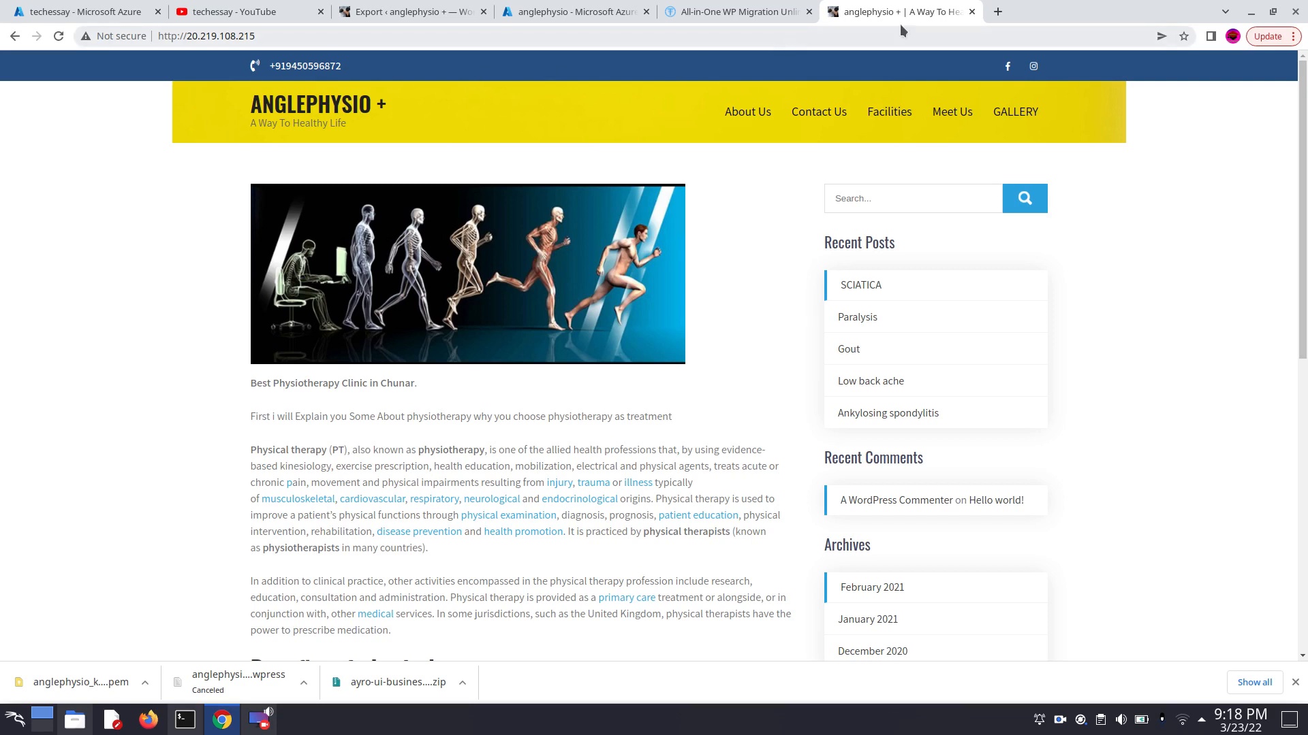
- Open the original site anglephysio.in in another new tab for comparison with the migrated copy
{"action": "left_click", "coordinate": [997, 11]}
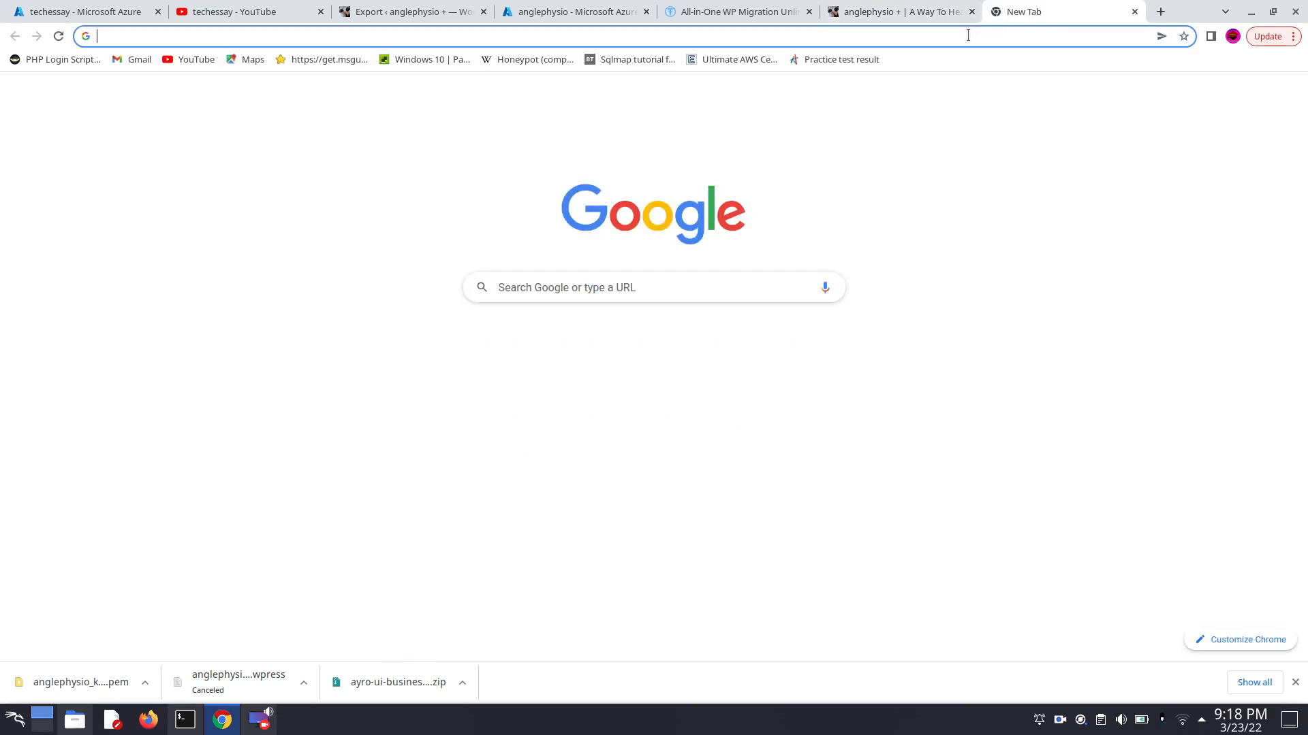
{"action": "left_click", "coordinate": [967, 36]}
{"action": "type", "text": "w"}
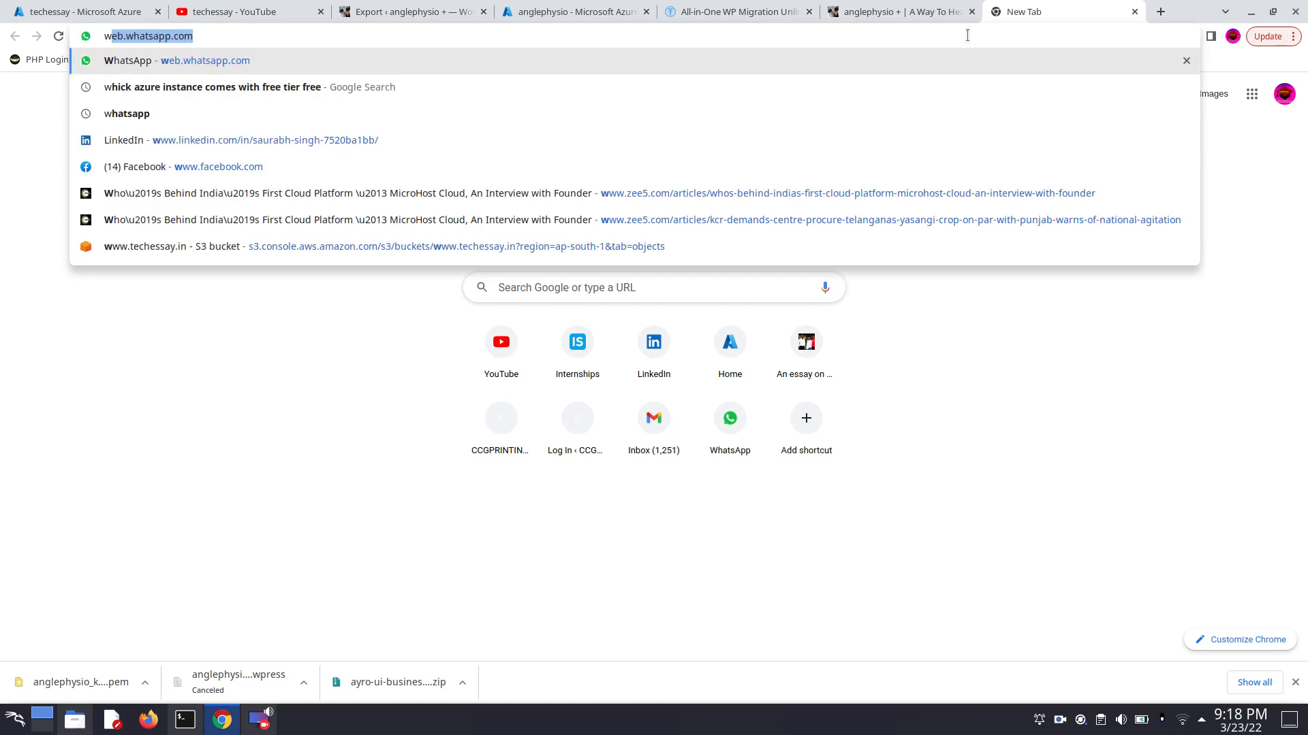
{"action": "key", "text": "BackSpace"}
{"action": "key", "text": "BackSpace"}
{"action": "key", "text": "Escape"}
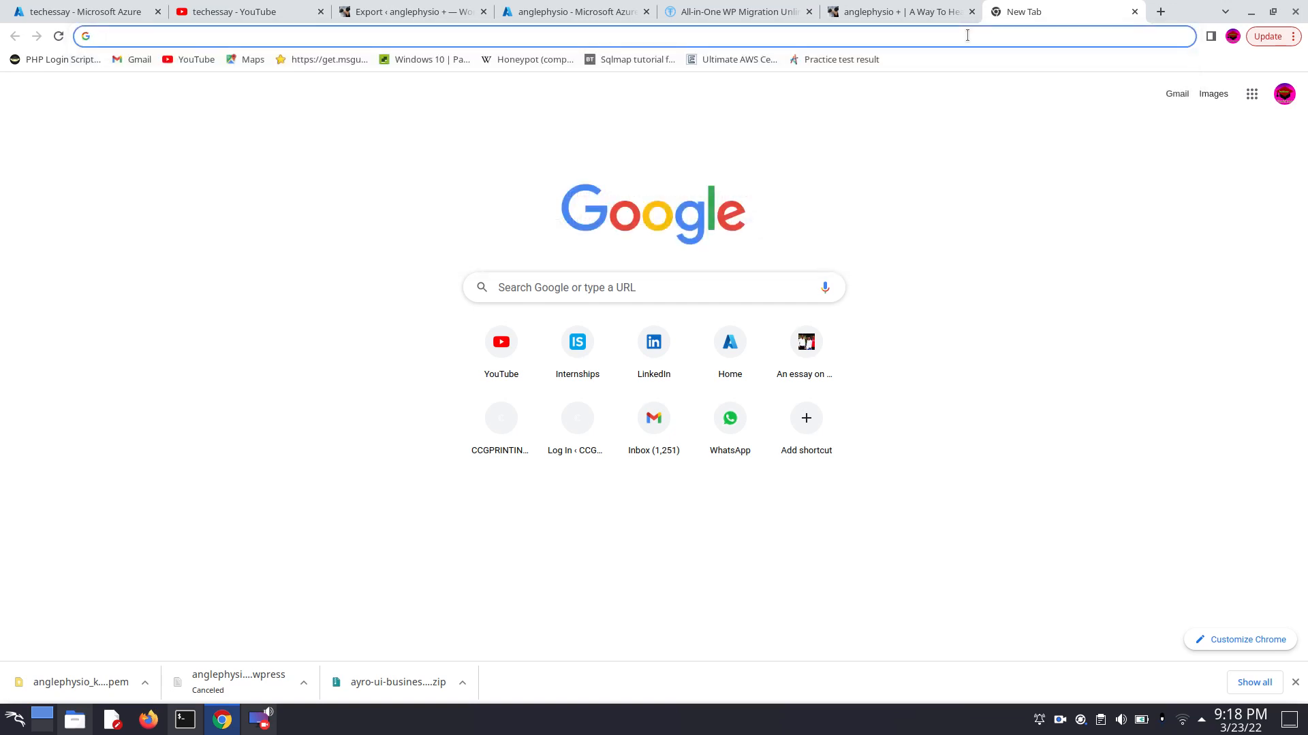
{"action": "type", "text": "a"}
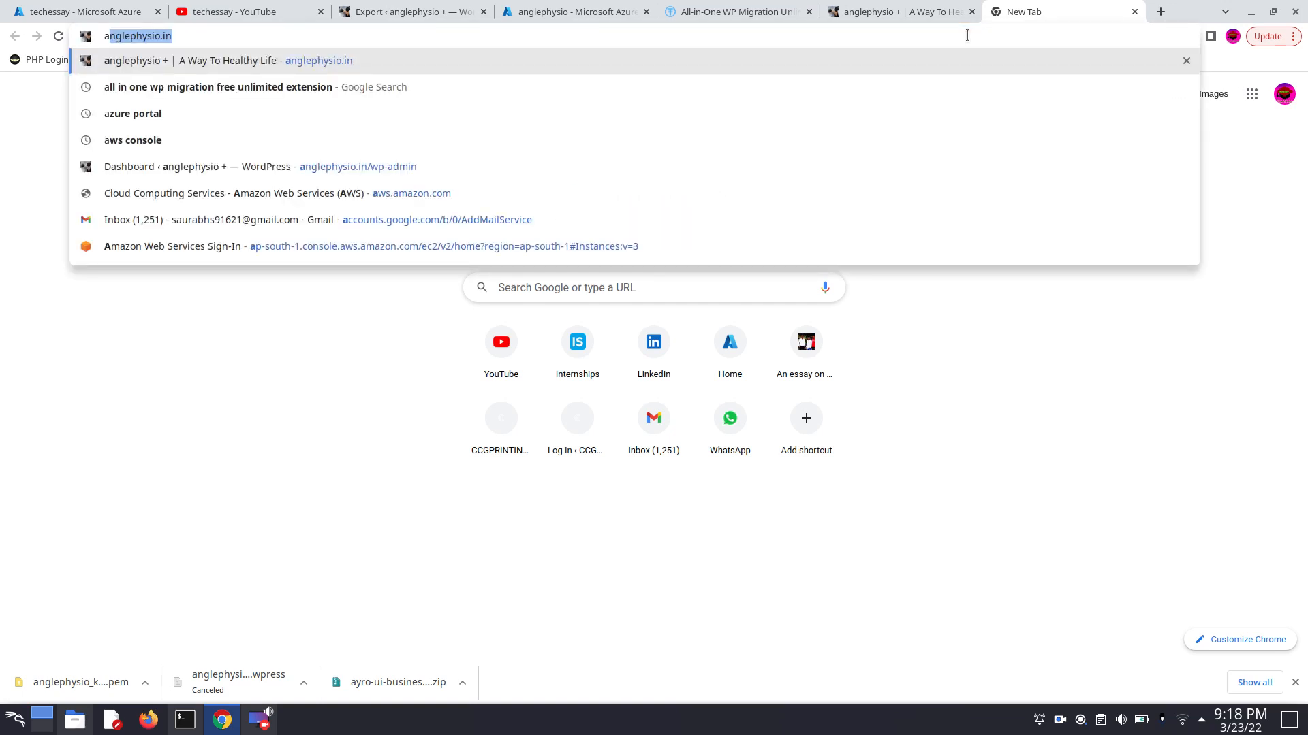
{"action": "type", "text": "ngle"}
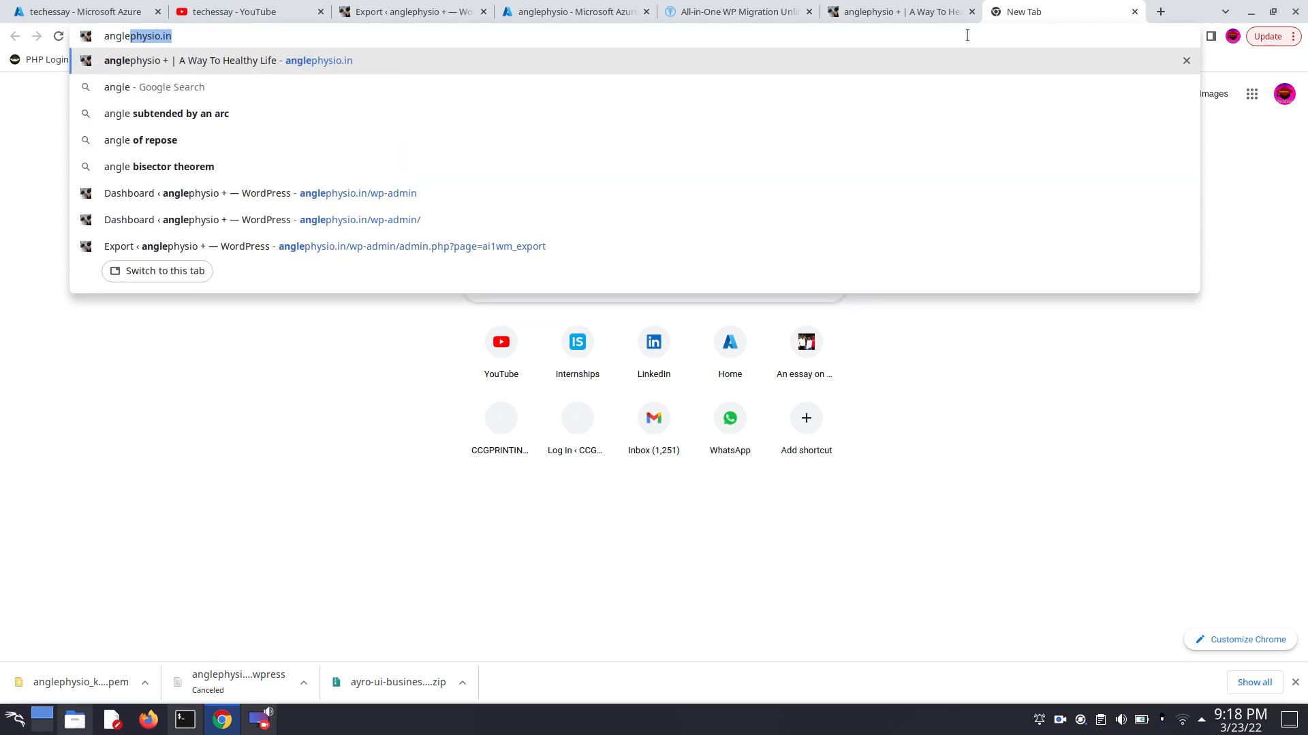
{"action": "key", "text": "Right"}
{"action": "key", "text": "Return"}
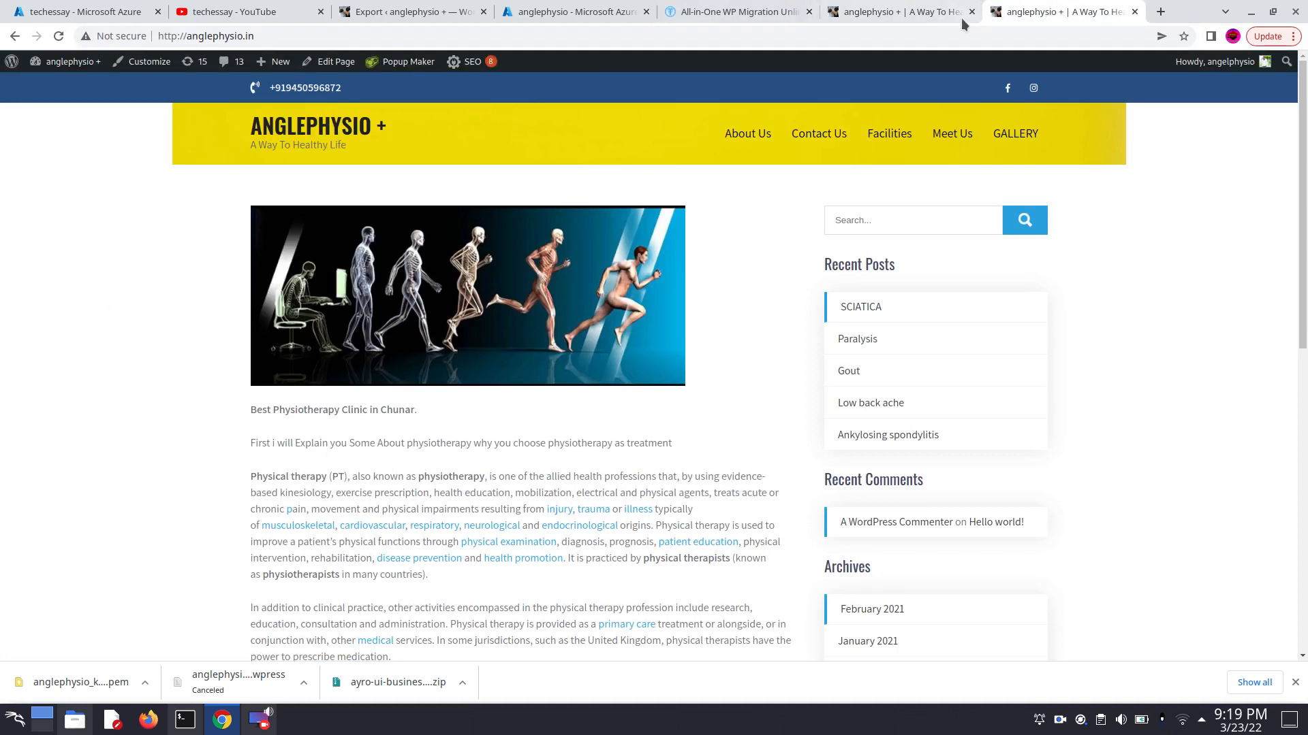
- Compare the home page of the migrated copy at 20.219.108.215 with the original anglephysio.in home page
{"action": "left_click", "coordinate": [908, 19]}
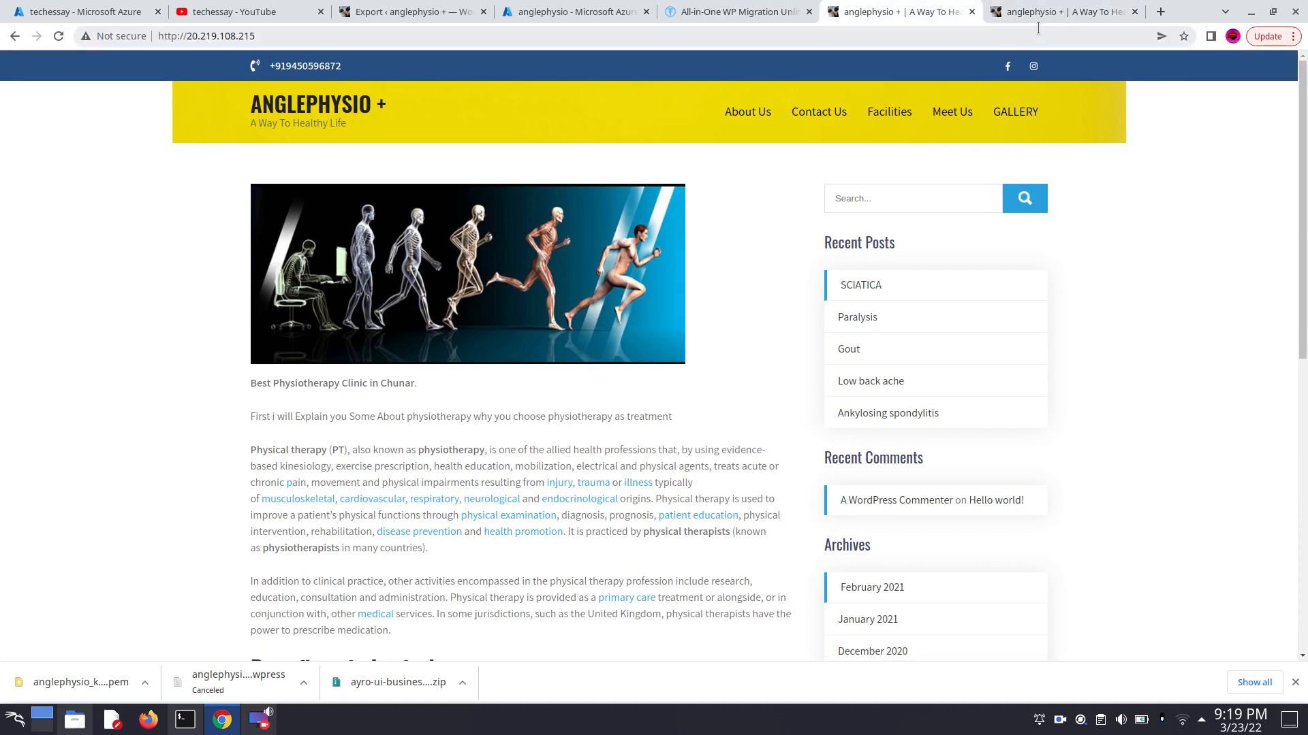
{"action": "left_click", "coordinate": [1024, 12]}
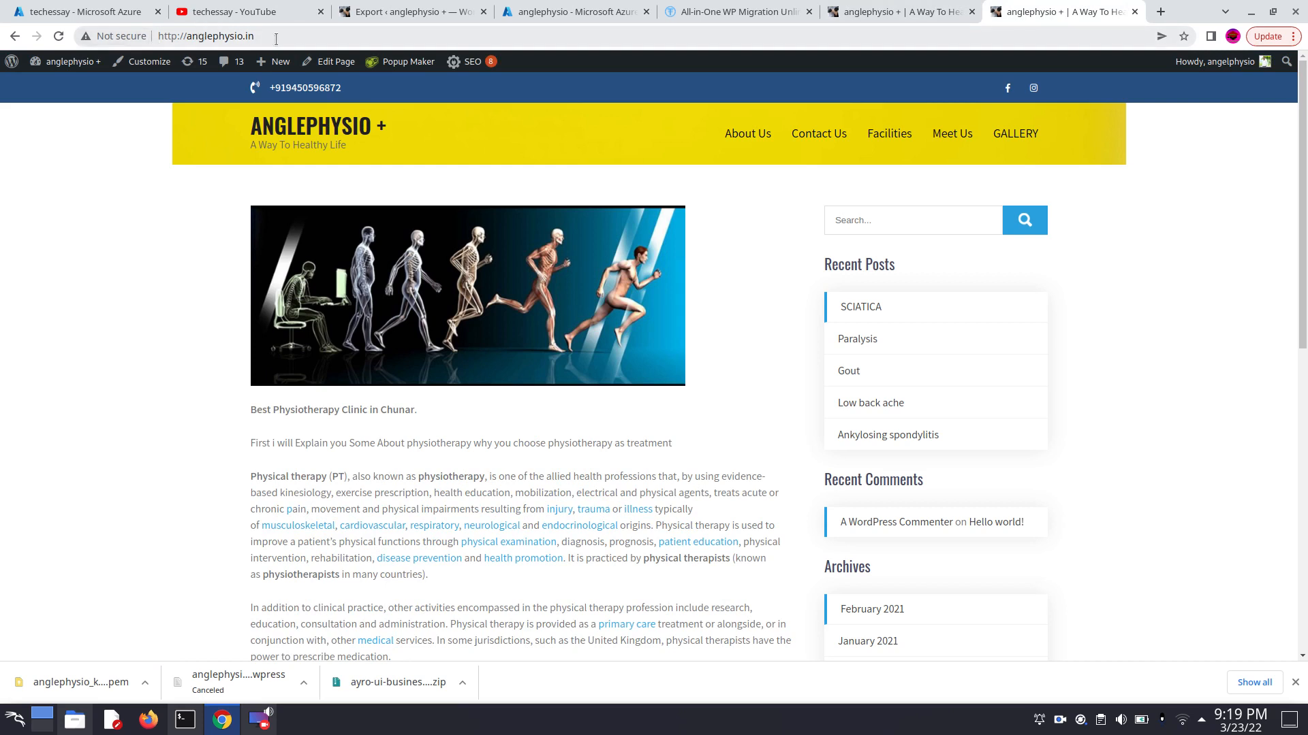
- Open the AWS Management Console in a new tab, starting from the AWS website
{"action": "left_click", "coordinate": [1163, 13]}
{"action": "type", "text": "a"}
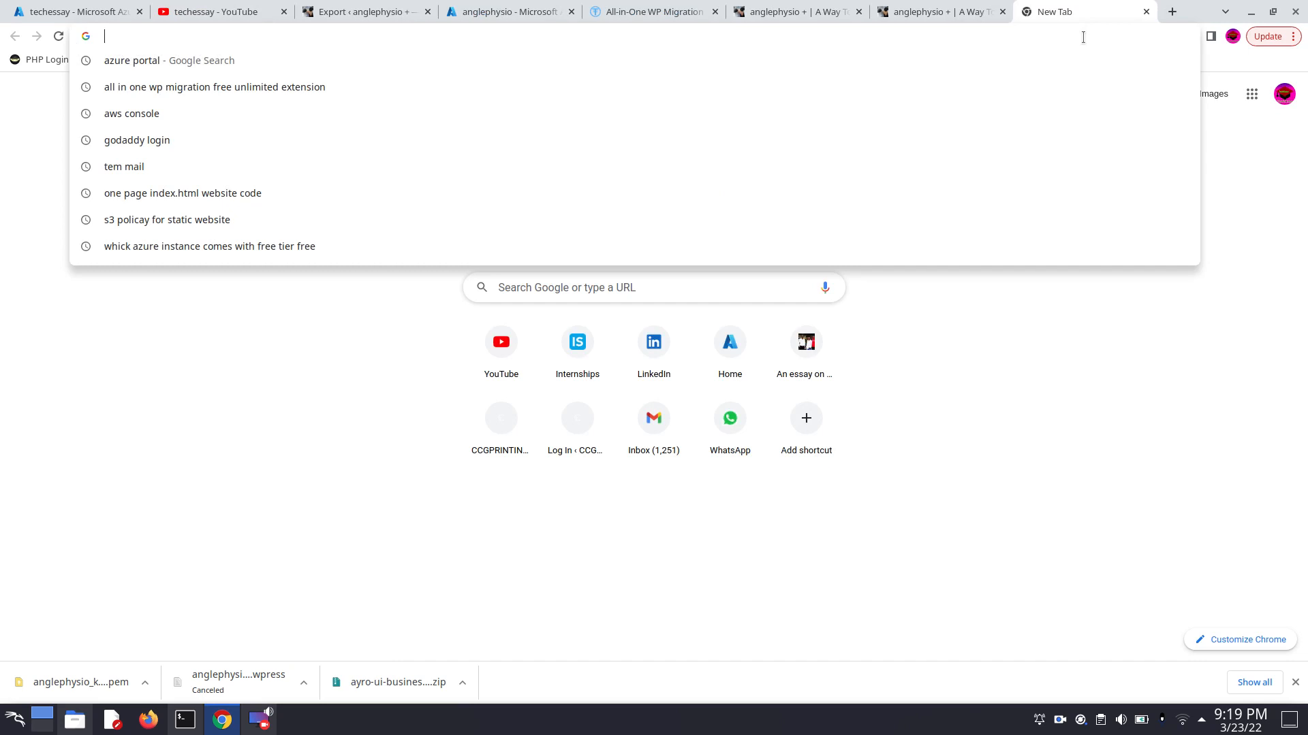
{"action": "type", "text": "ws"}
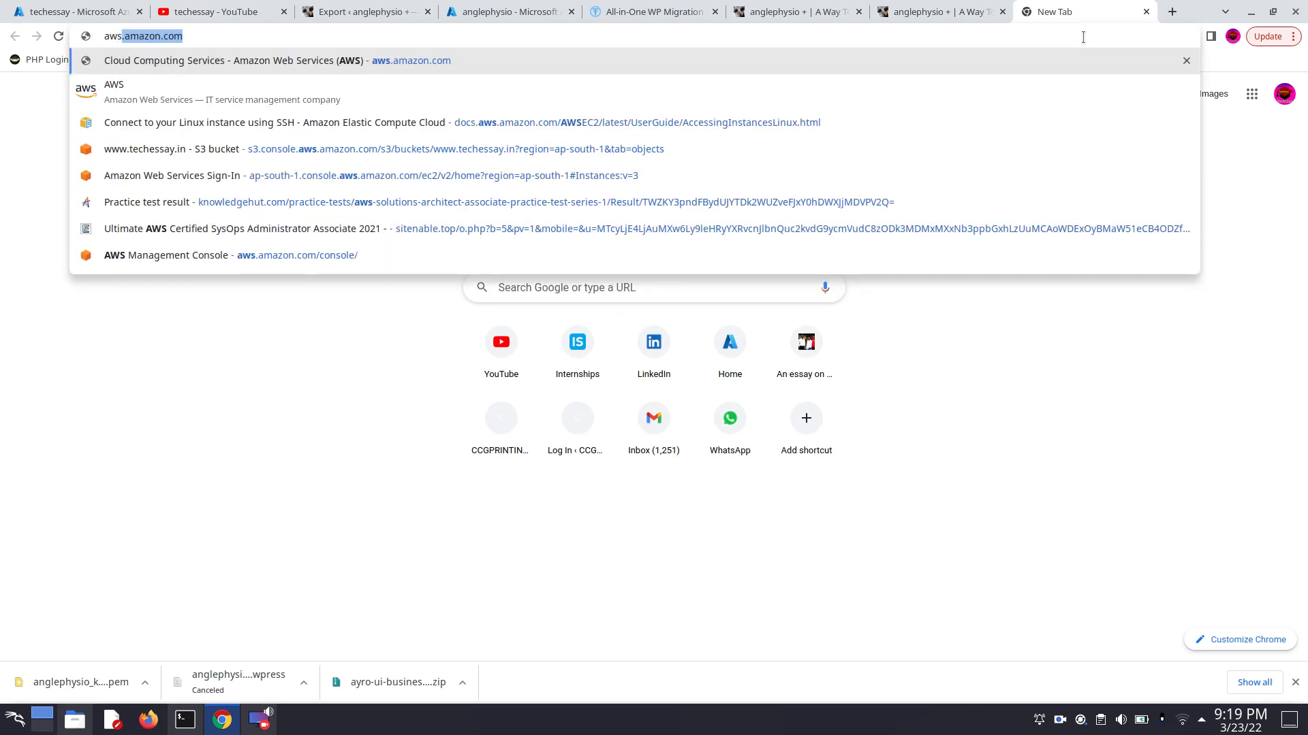
{"action": "key", "text": "Return"}
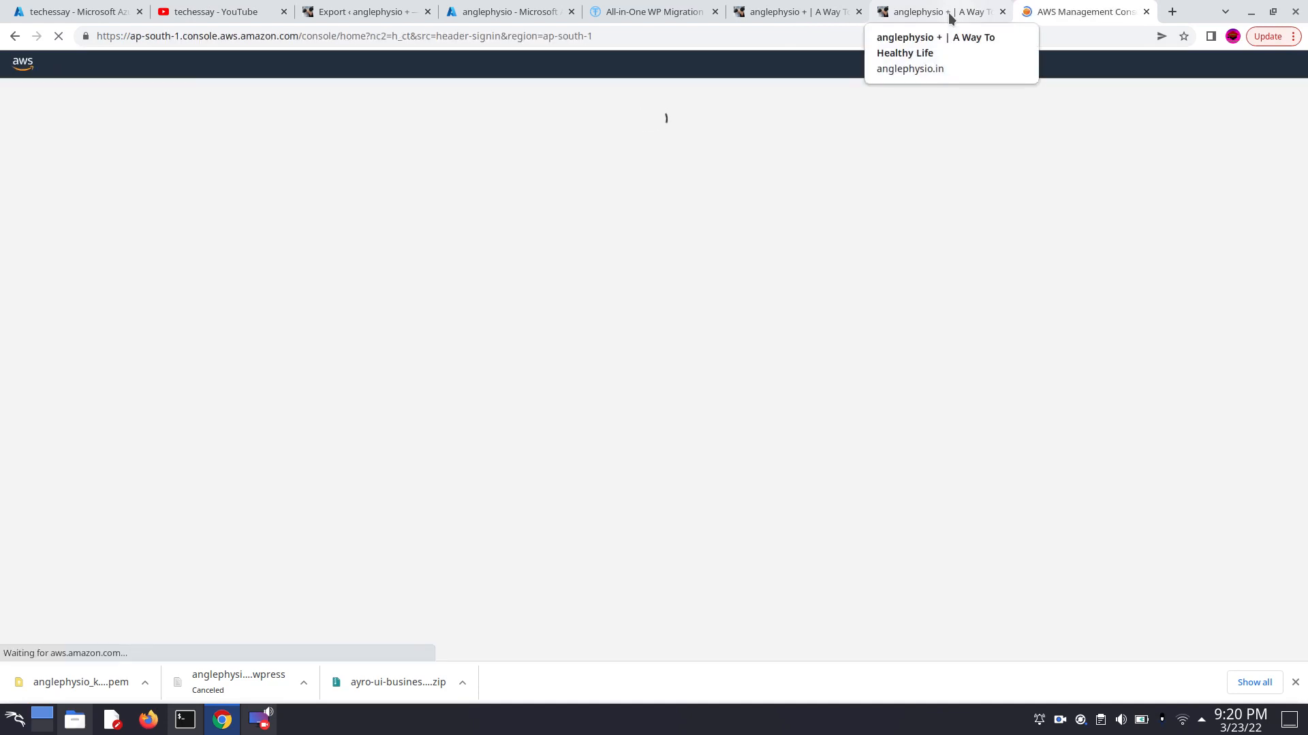
{"action": "left_click", "coordinate": [950, 14]}
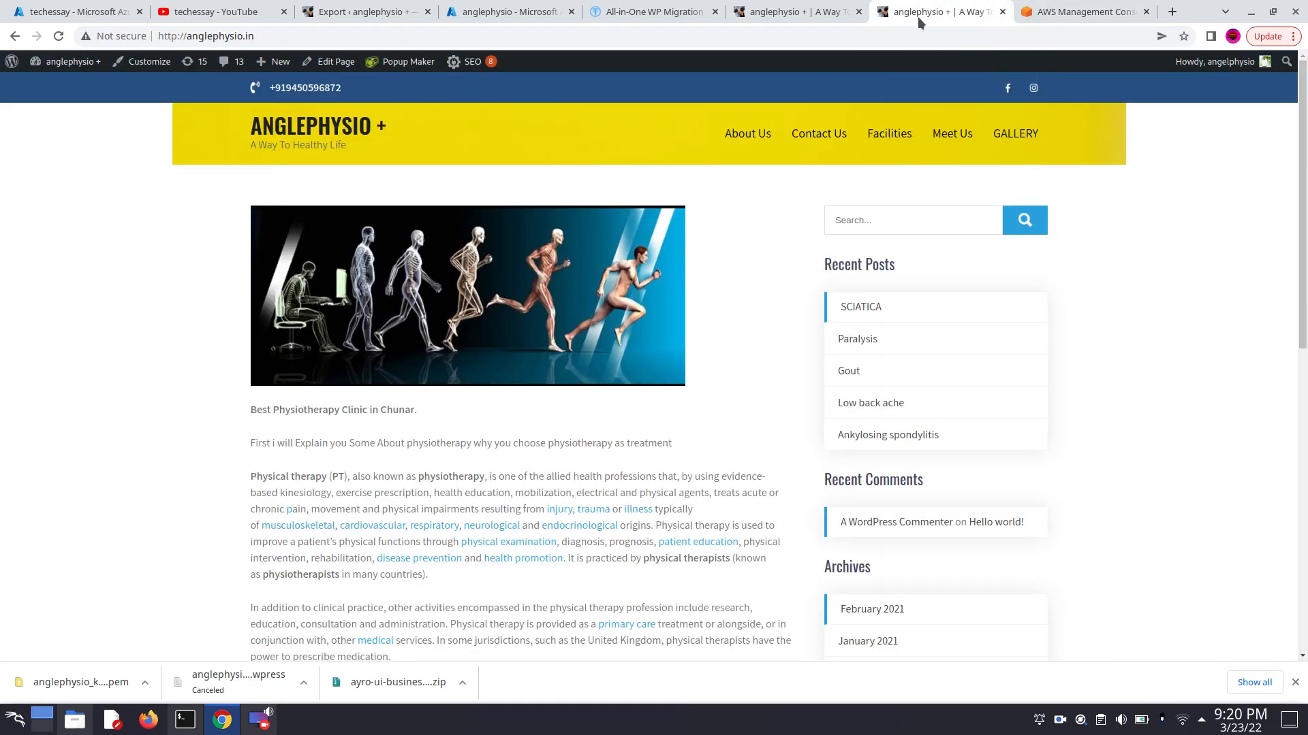
{"action": "left_click", "coordinate": [1083, 11]}
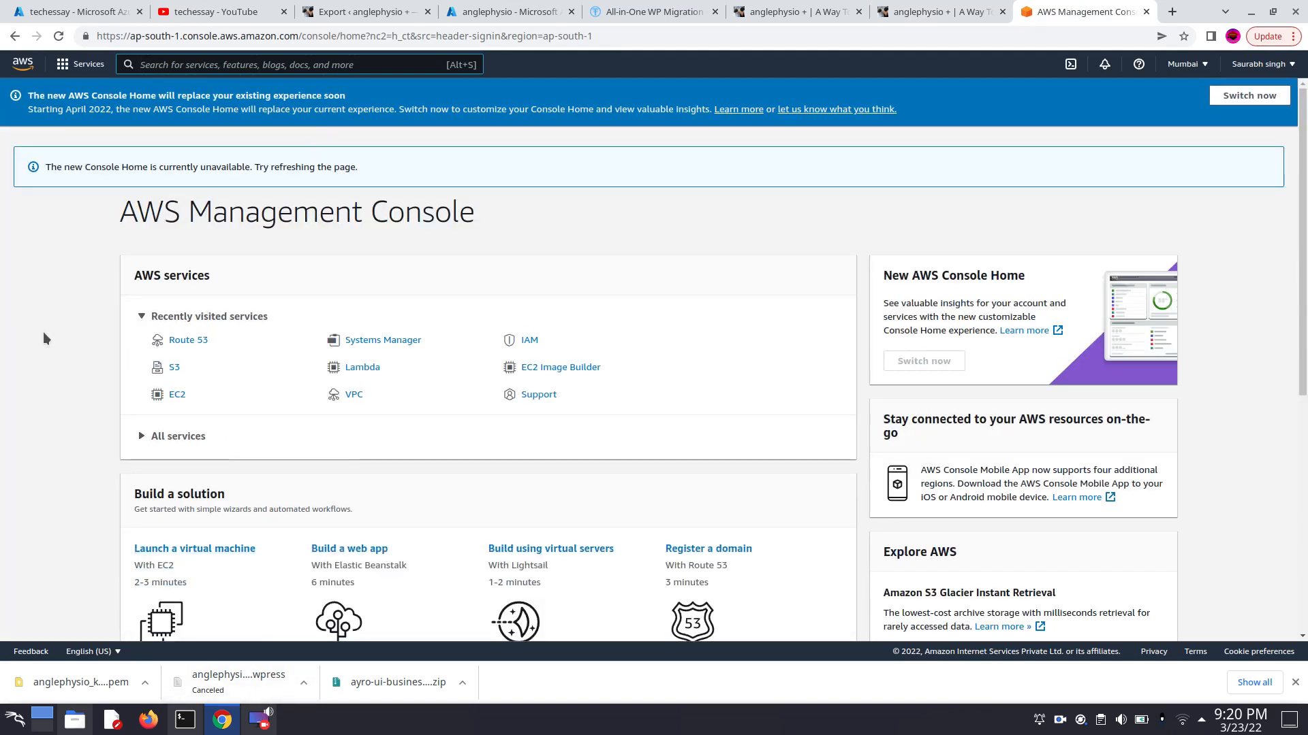
- Find the Route 53 service in the AWS console and show its hosted zones
{"action": "left_click", "coordinate": [285, 66]}
{"action": "type", "text": "rot"}
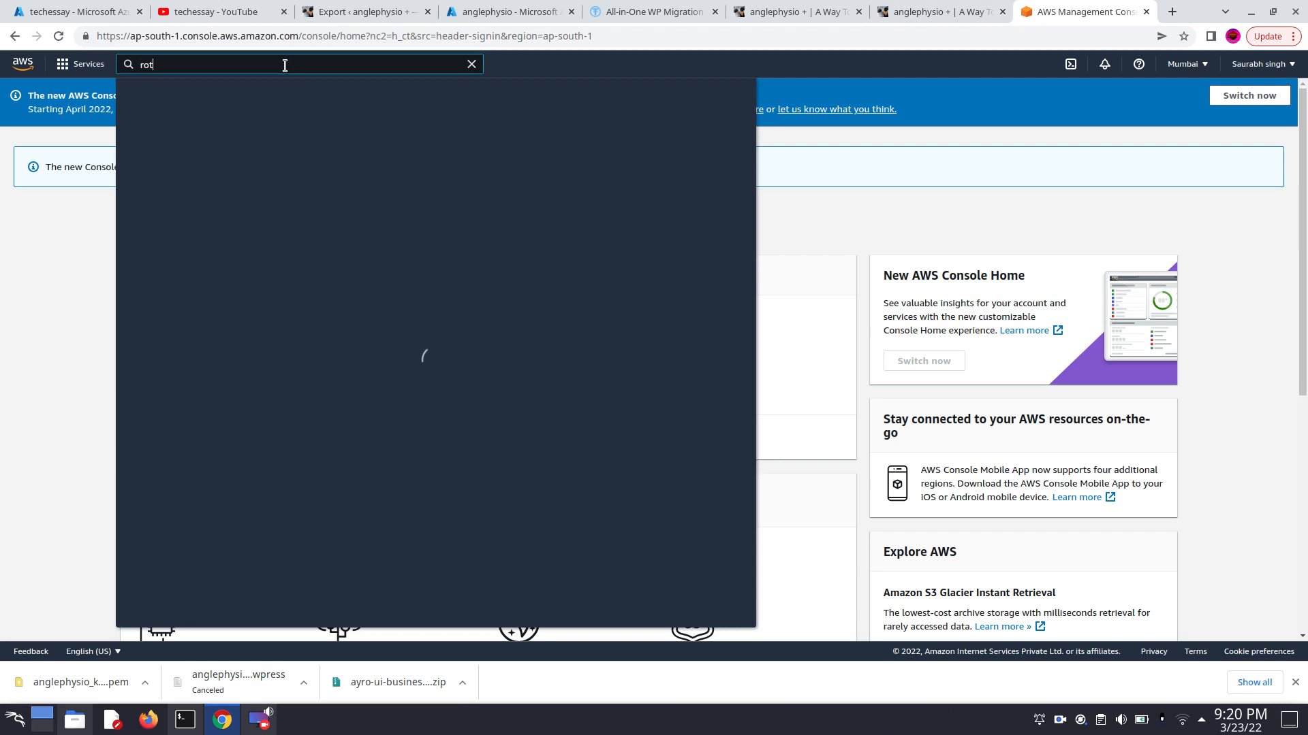
{"action": "type", "text": "e53"}
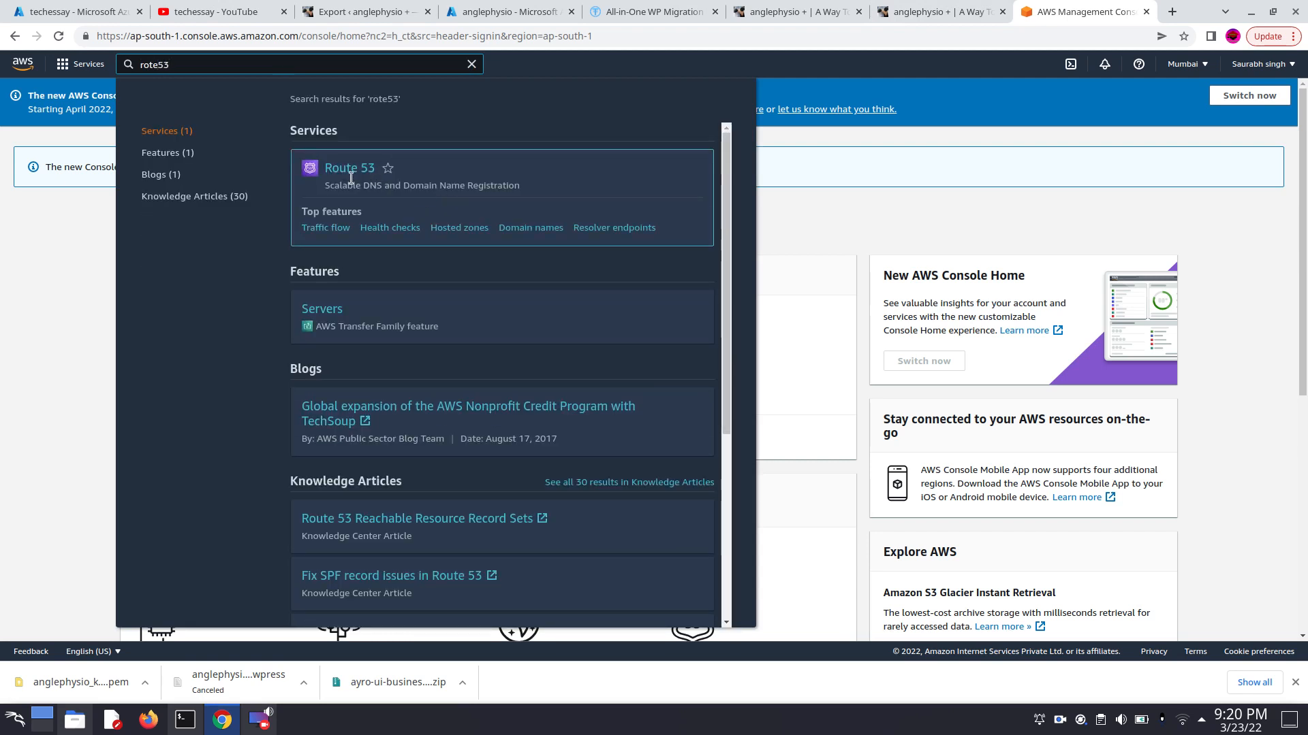
{"action": "left_click", "coordinate": [352, 172]}
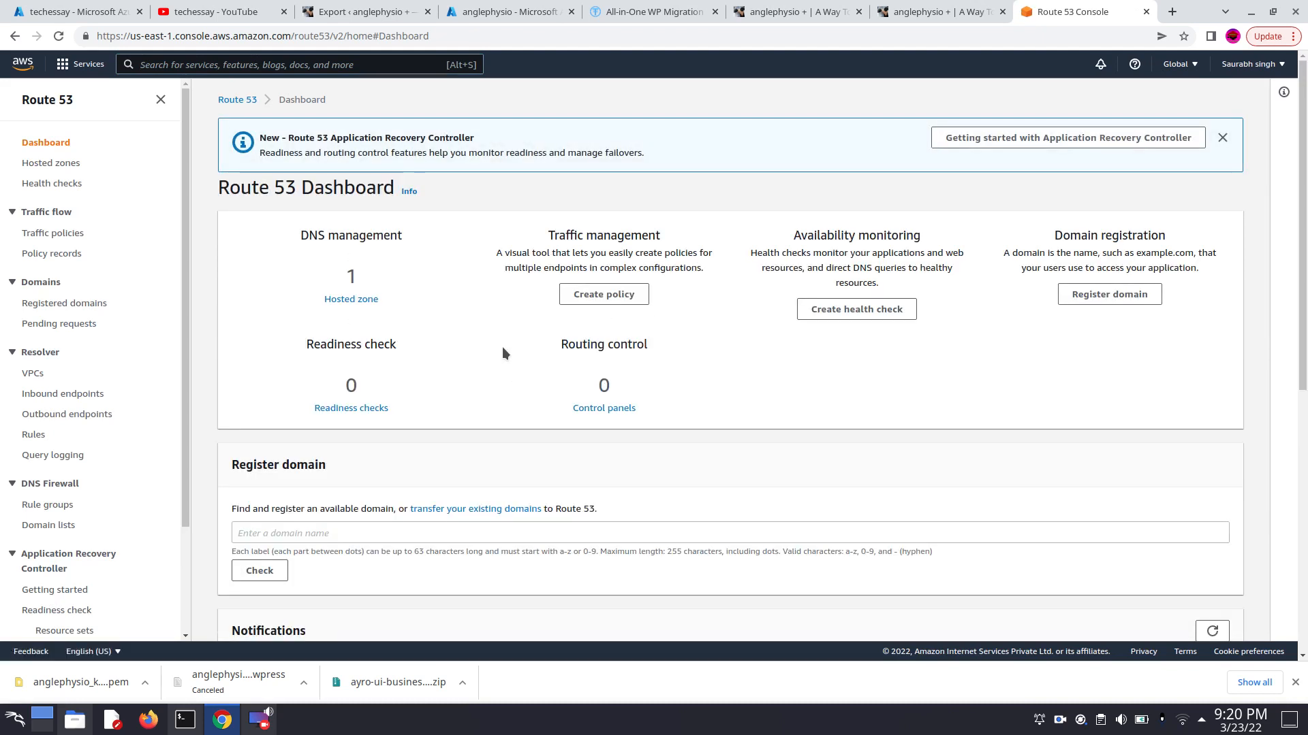
{"action": "scroll", "coordinate": [503, 347], "scroll_direction": "down", "scroll_amount": 1}
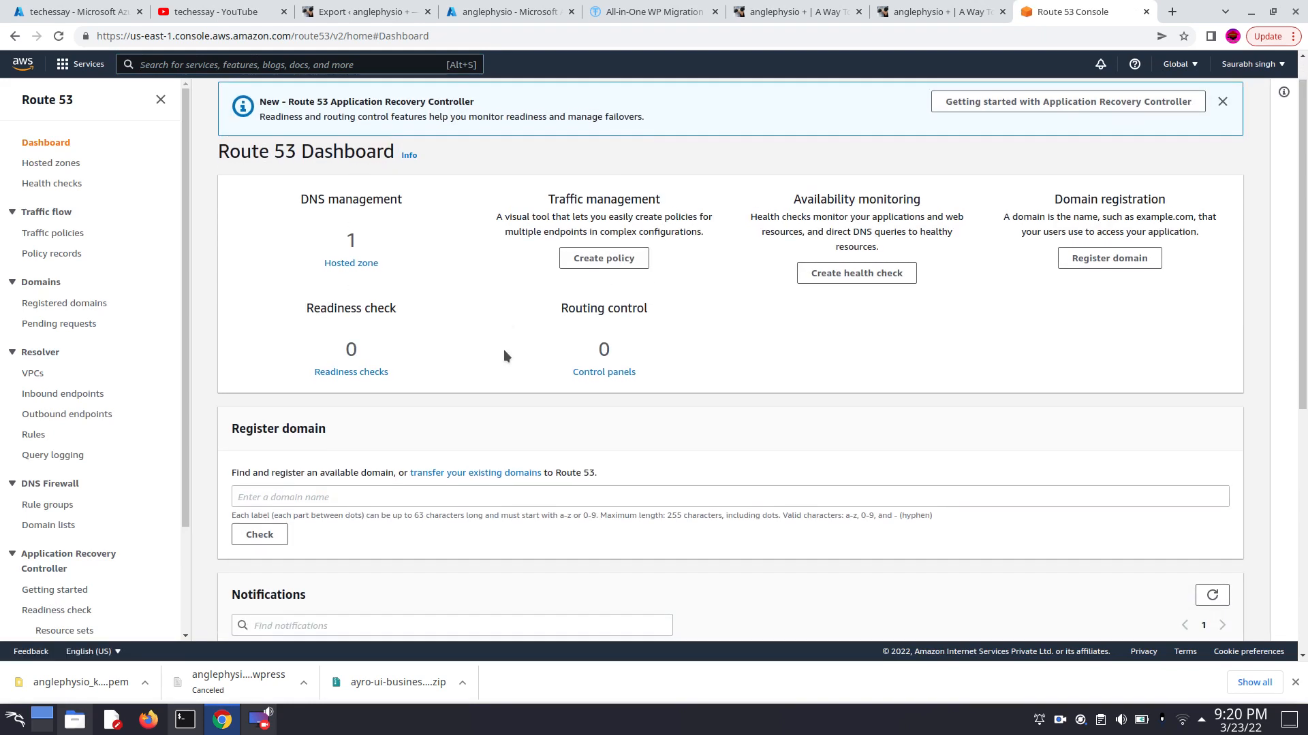
{"action": "left_click", "coordinate": [352, 263]}
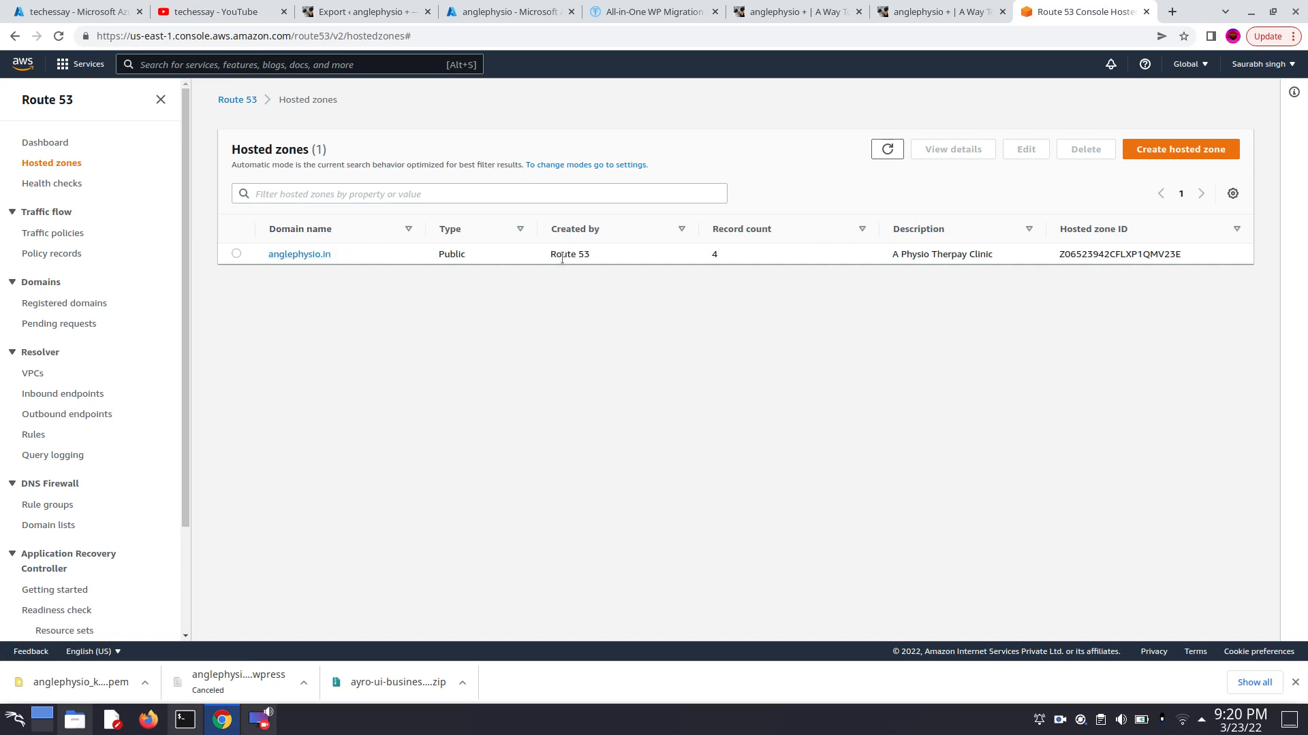
{"action": "left_click", "coordinate": [237, 254]}
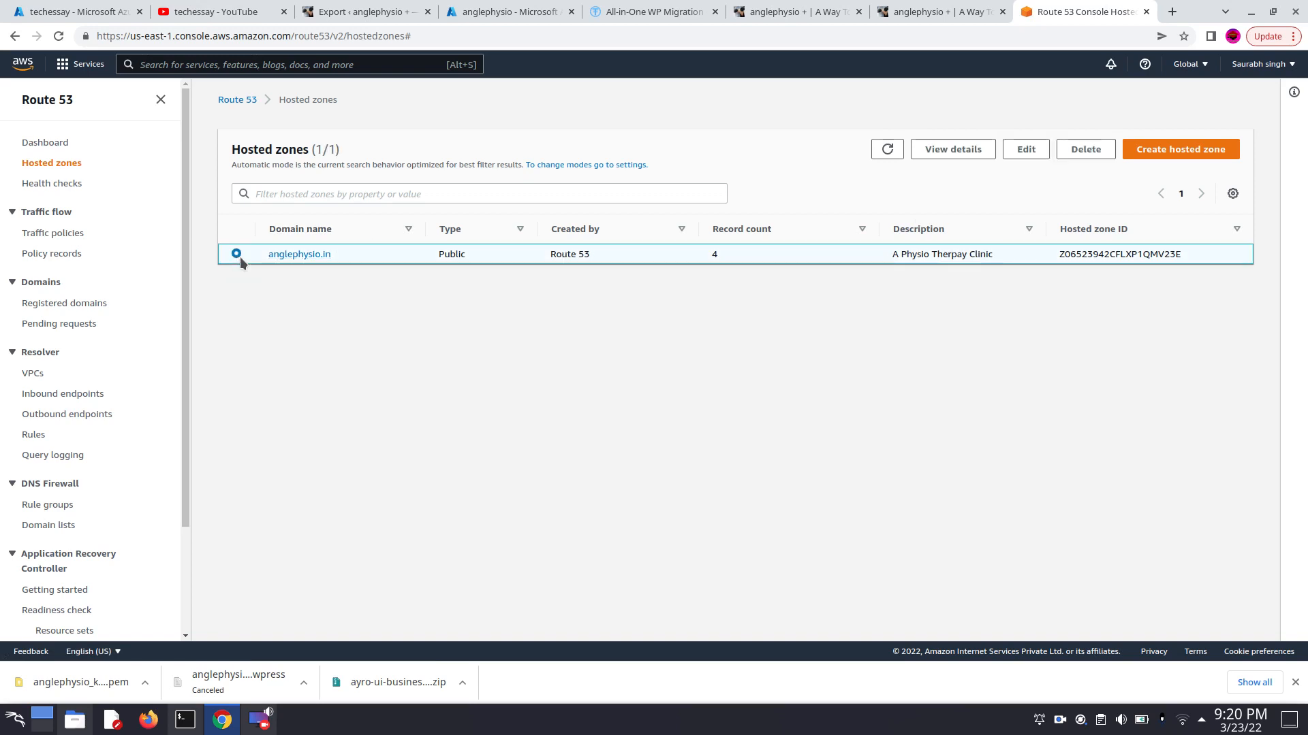
{"action": "left_click", "coordinate": [1086, 152]}
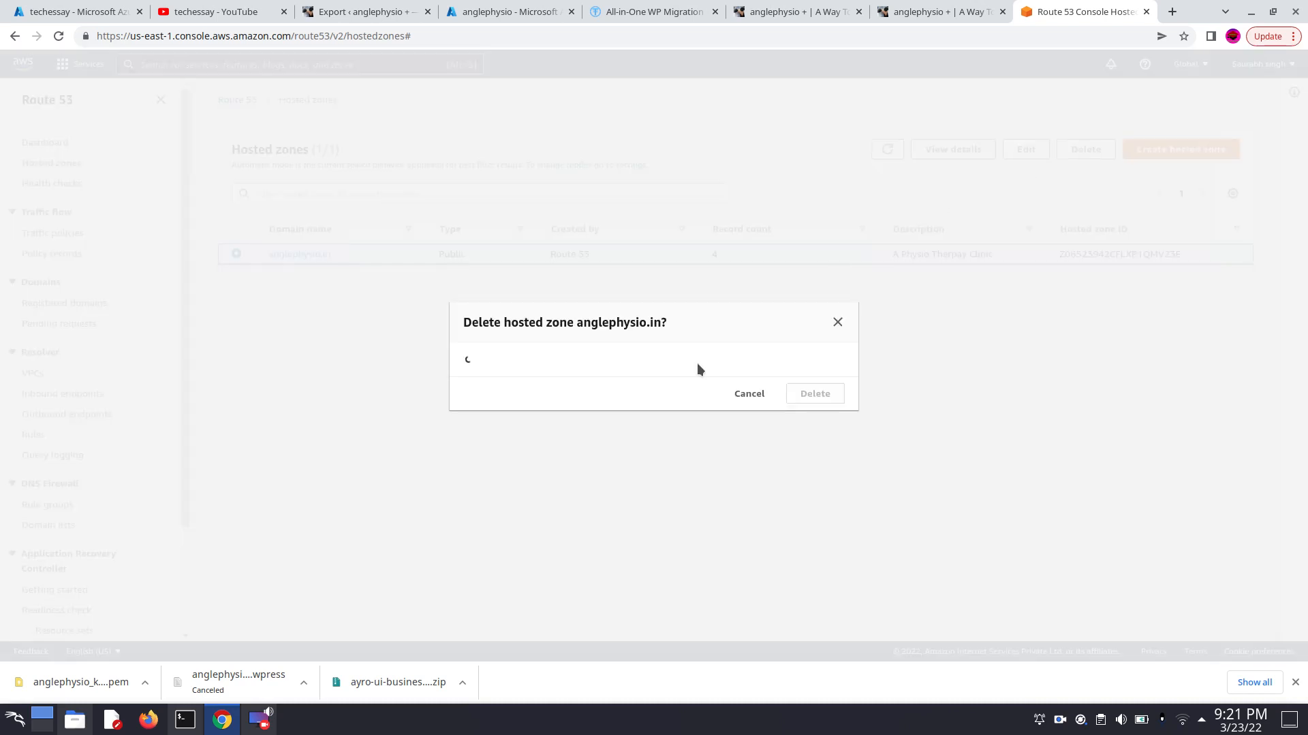
{"action": "left_click", "coordinate": [585, 466]}
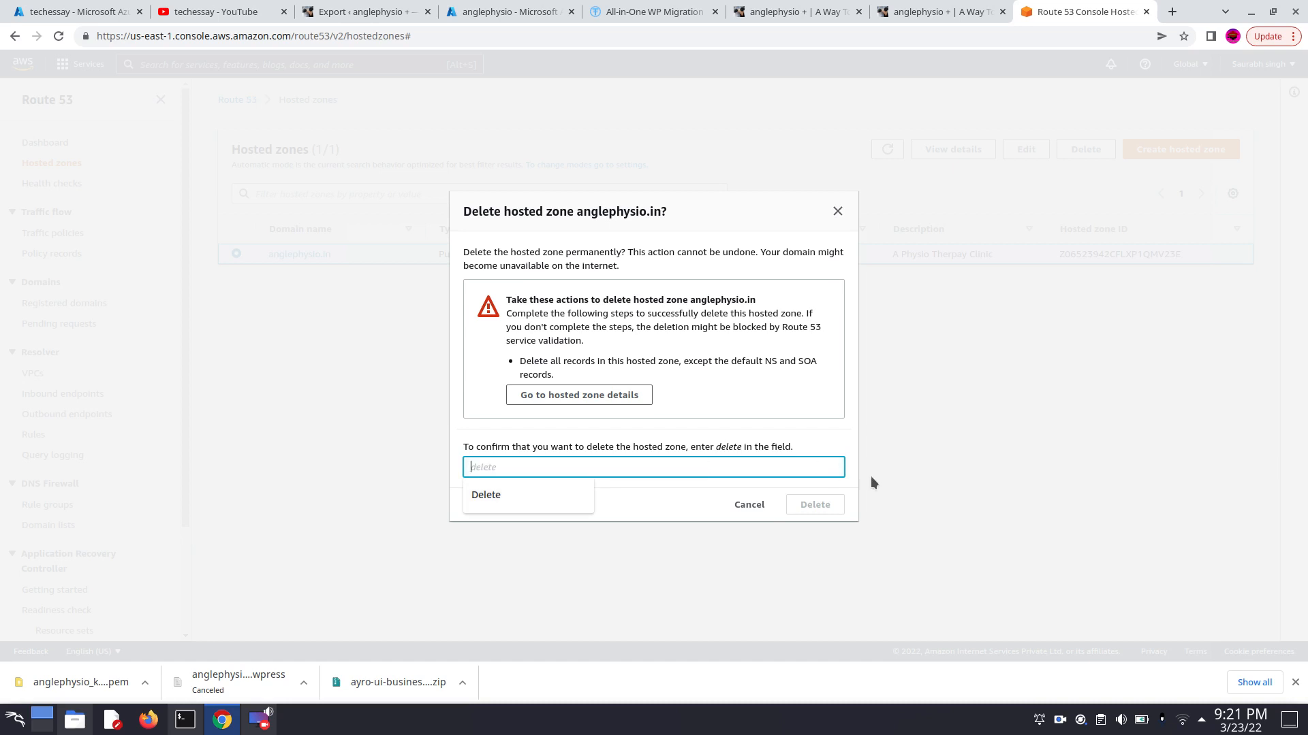
{"action": "left_click", "coordinate": [749, 505]}
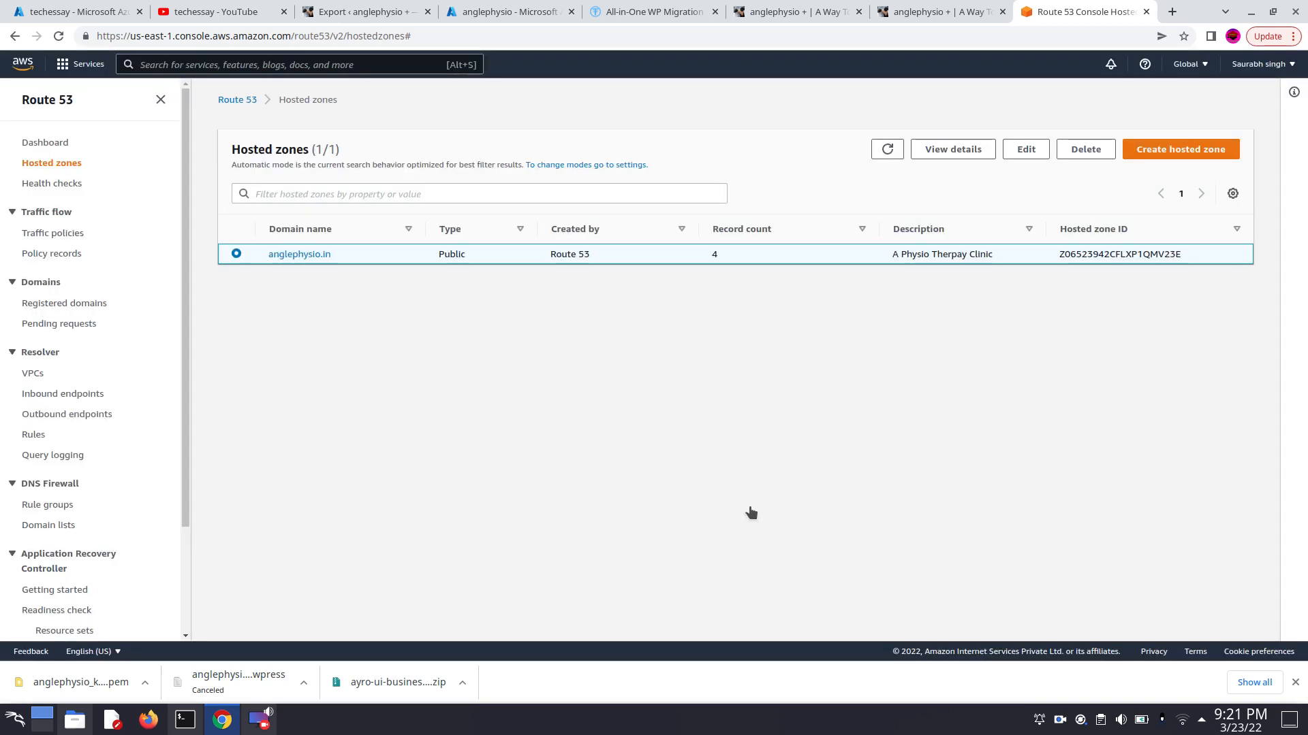
- Switch to the Azure portal and open the DNS zones service
{"action": "left_click", "coordinate": [934, 10]}
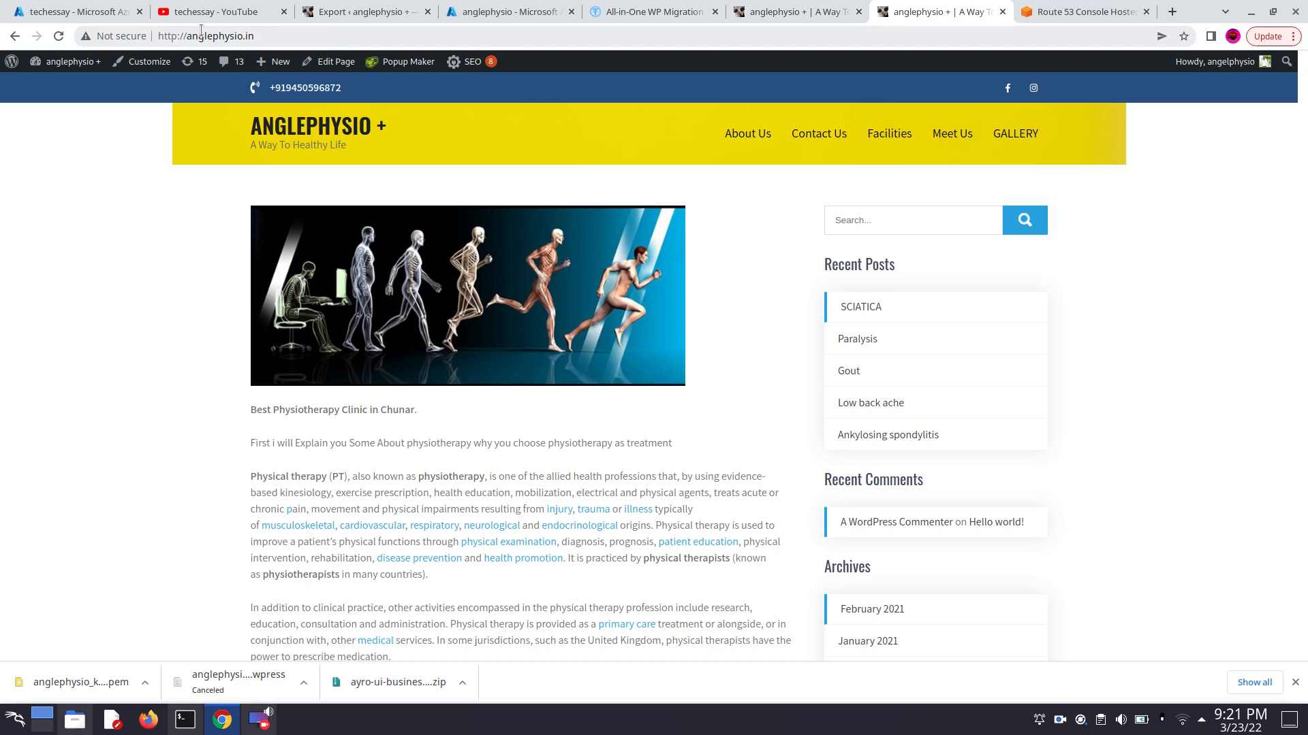
{"action": "left_click", "coordinate": [87, 11]}
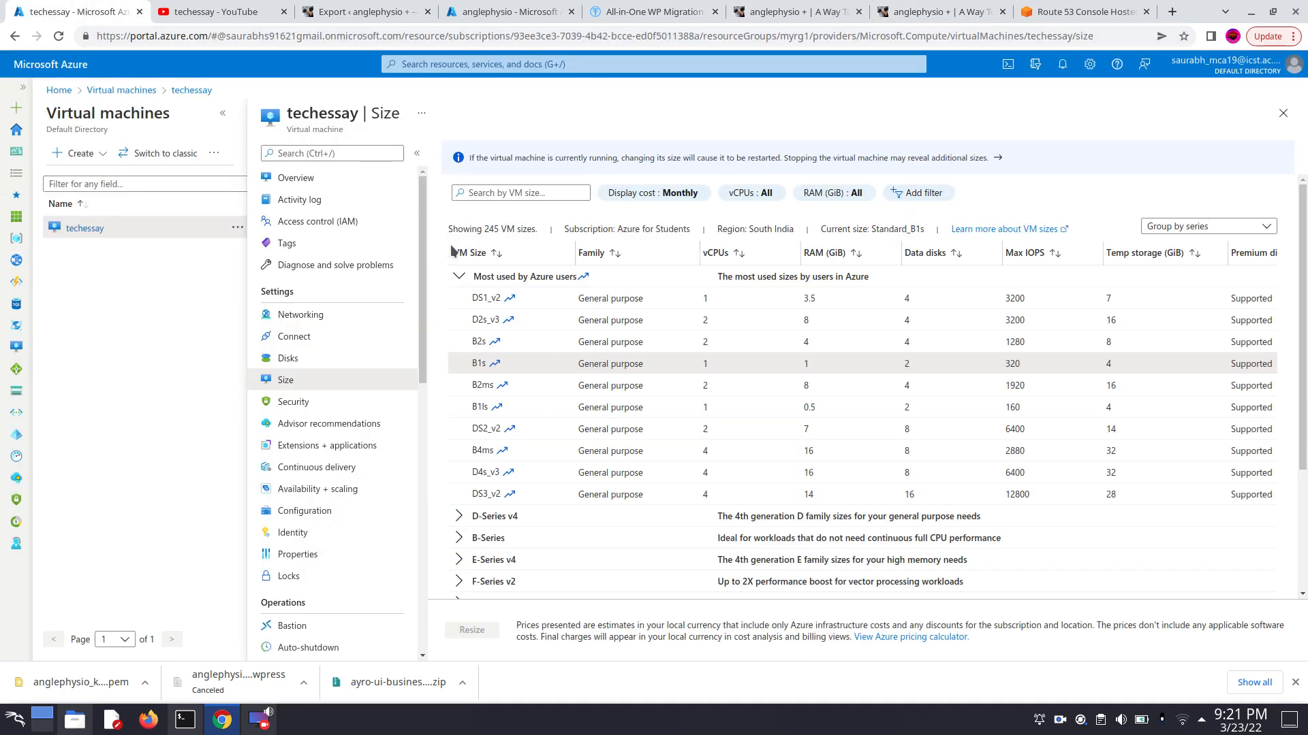
{"action": "left_click", "coordinate": [524, 63]}
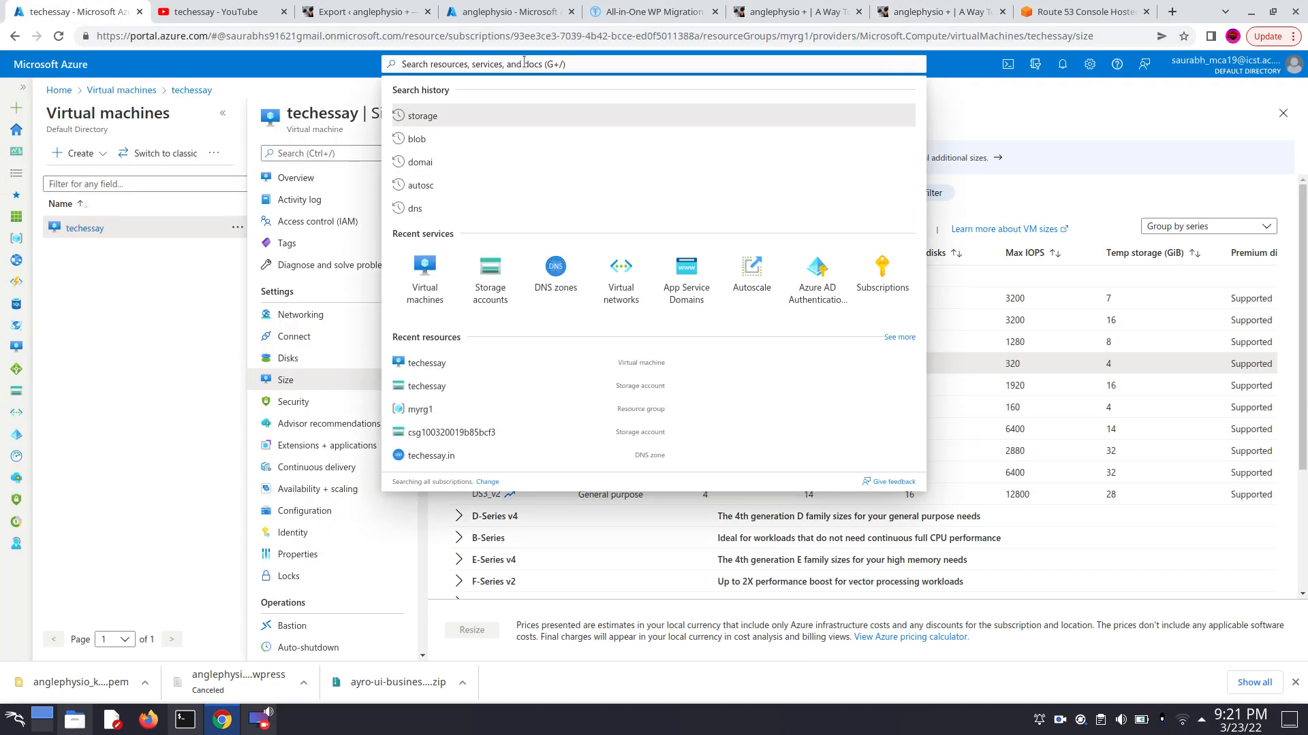
{"action": "type", "text": "a"}
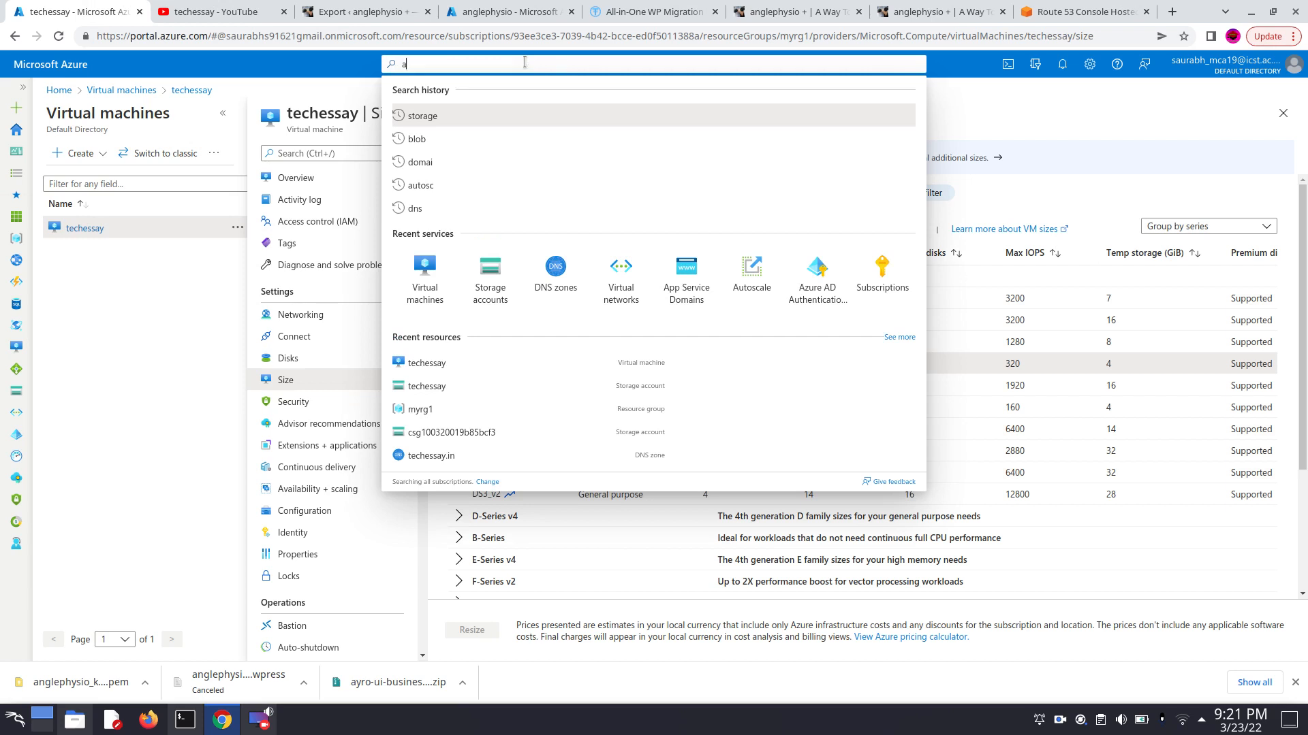
{"action": "key", "text": "BackSpace"}
{"action": "type", "text": "dns"}
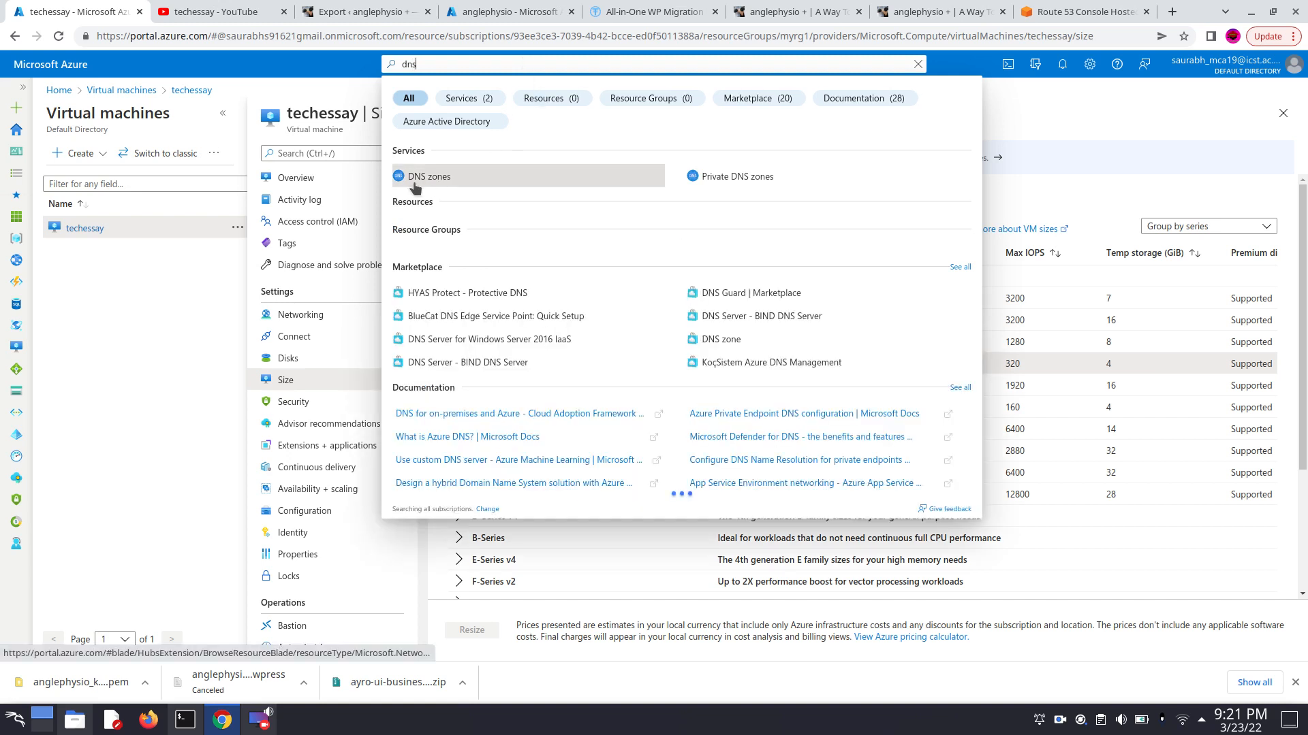
{"action": "left_click", "coordinate": [416, 179]}
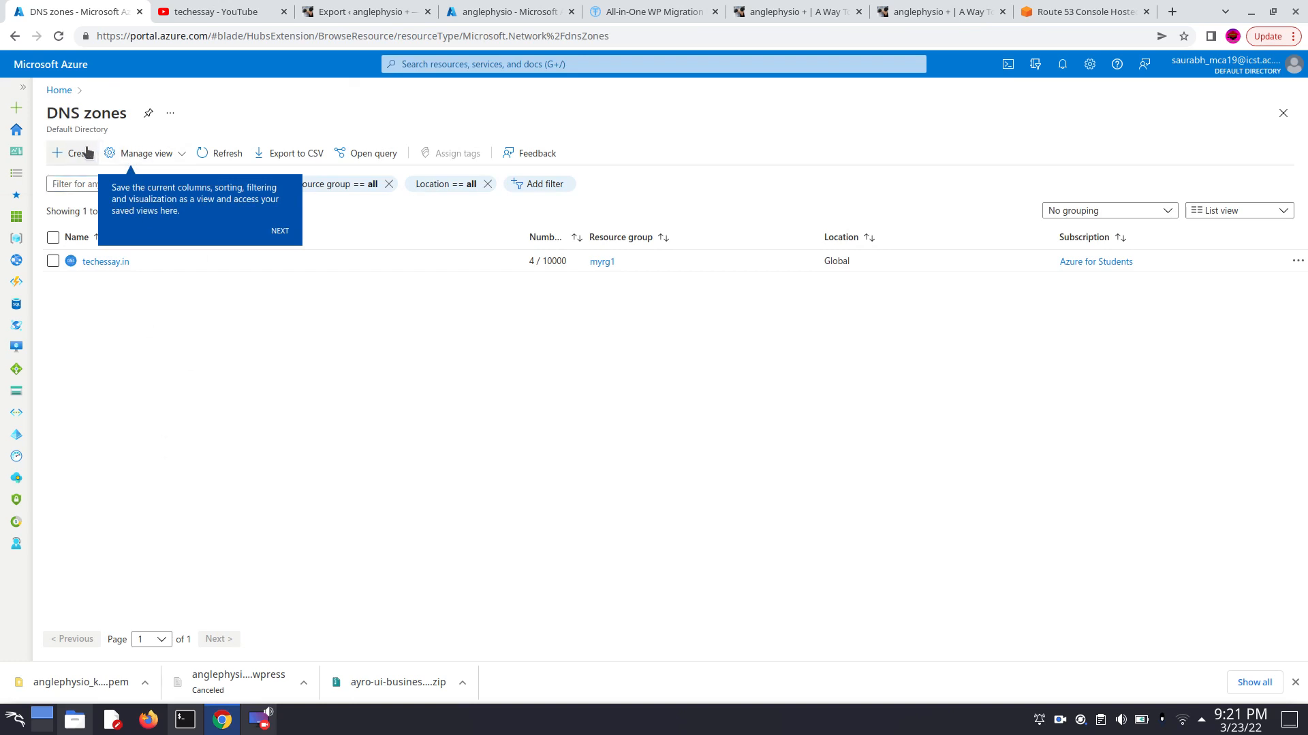
- Set up a new DNS zone in resource group myrg1 with the name anglephysio.in
{"action": "left_click", "coordinate": [72, 162]}
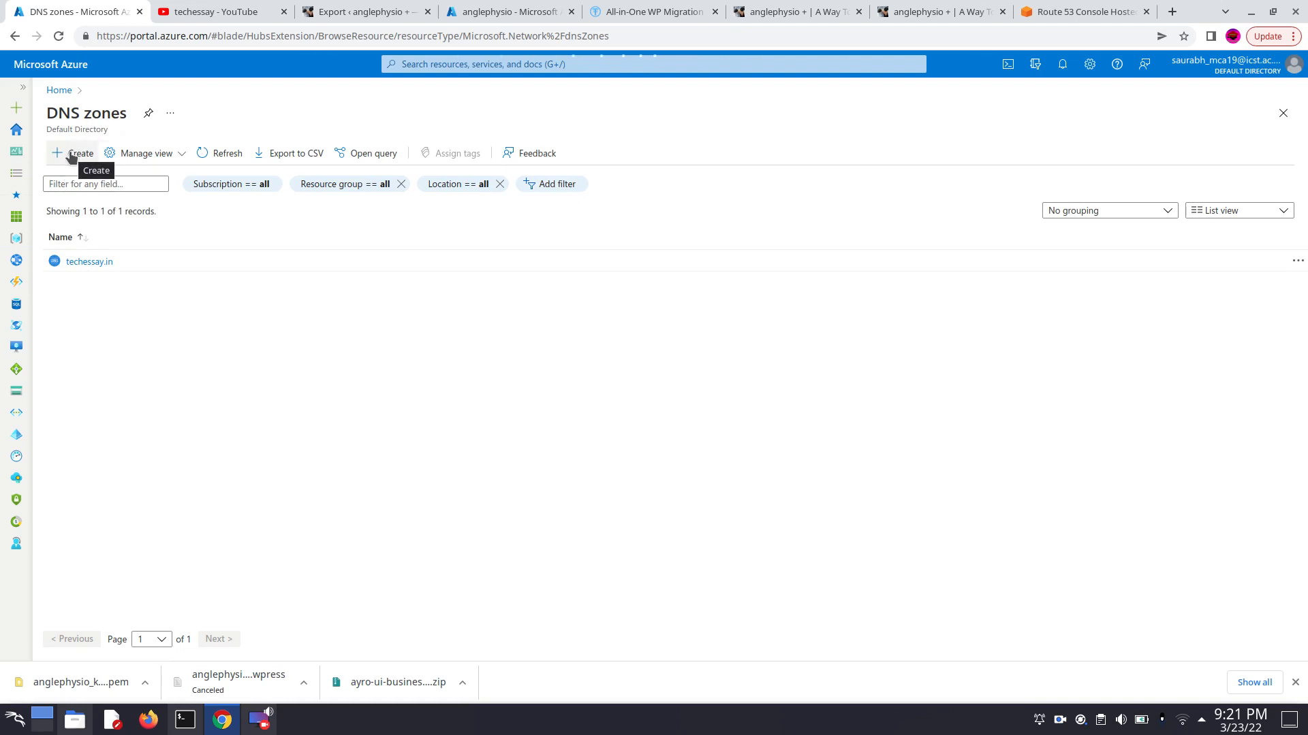
{"action": "left_click", "coordinate": [71, 158]}
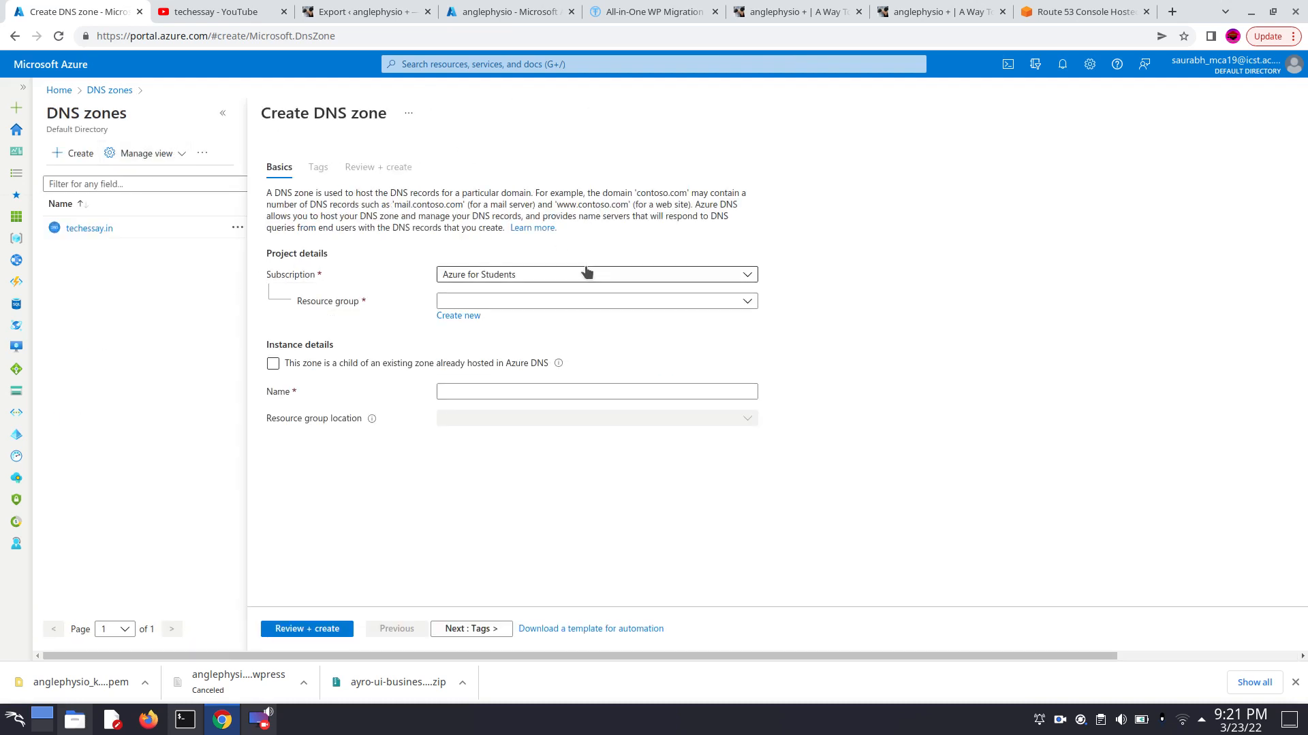
{"action": "left_click", "coordinate": [472, 303]}
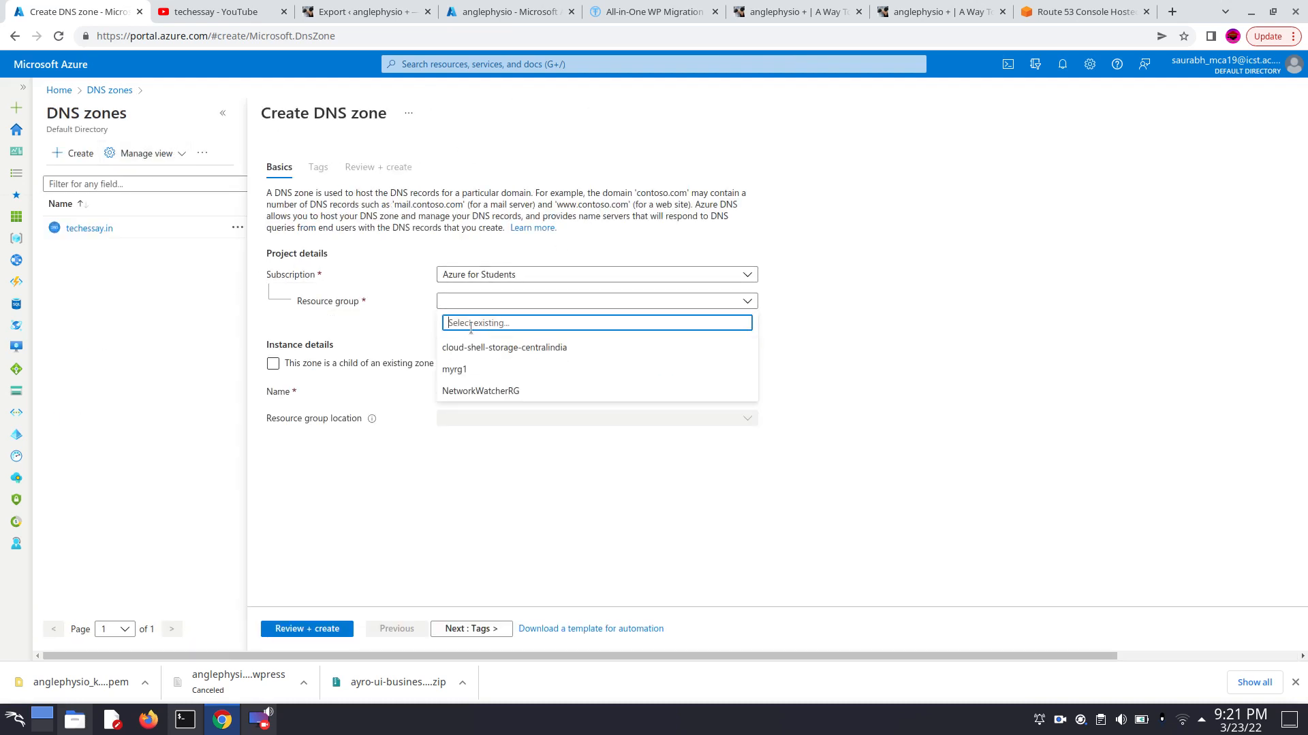
{"action": "left_click", "coordinate": [473, 368]}
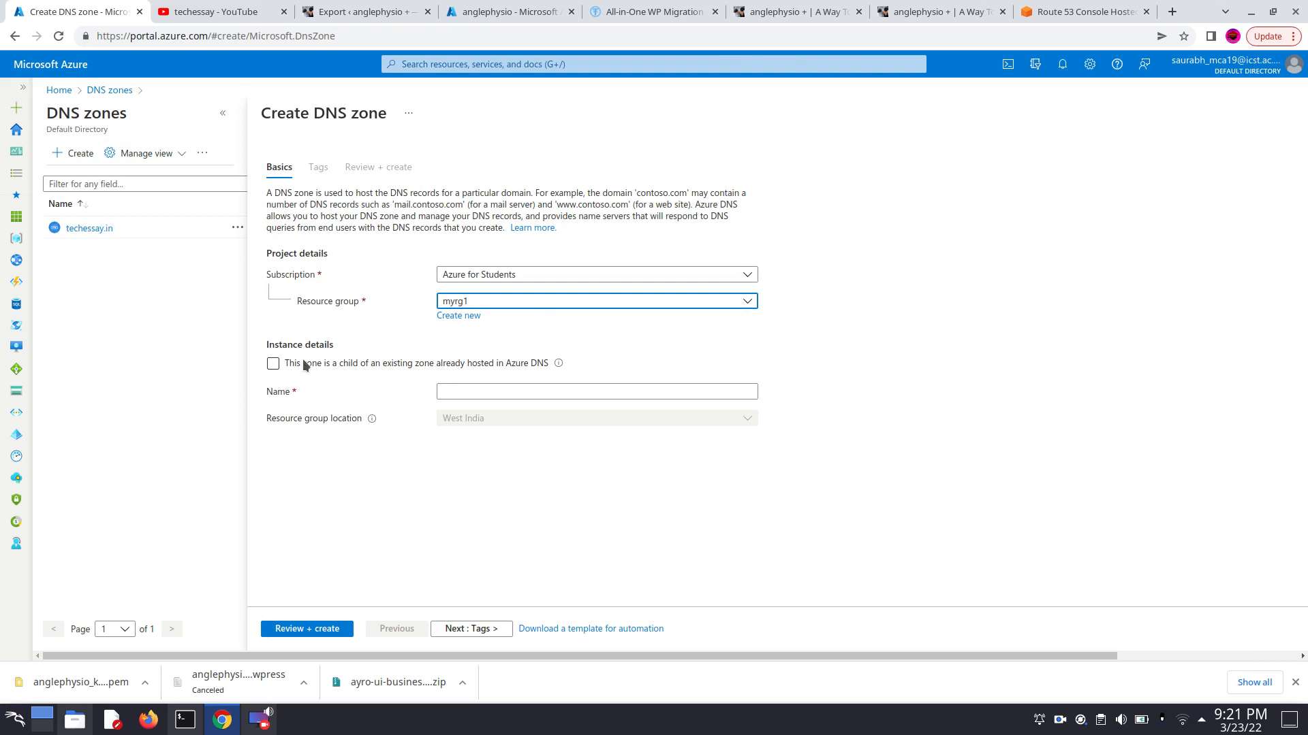
{"action": "left_click", "coordinate": [488, 391]}
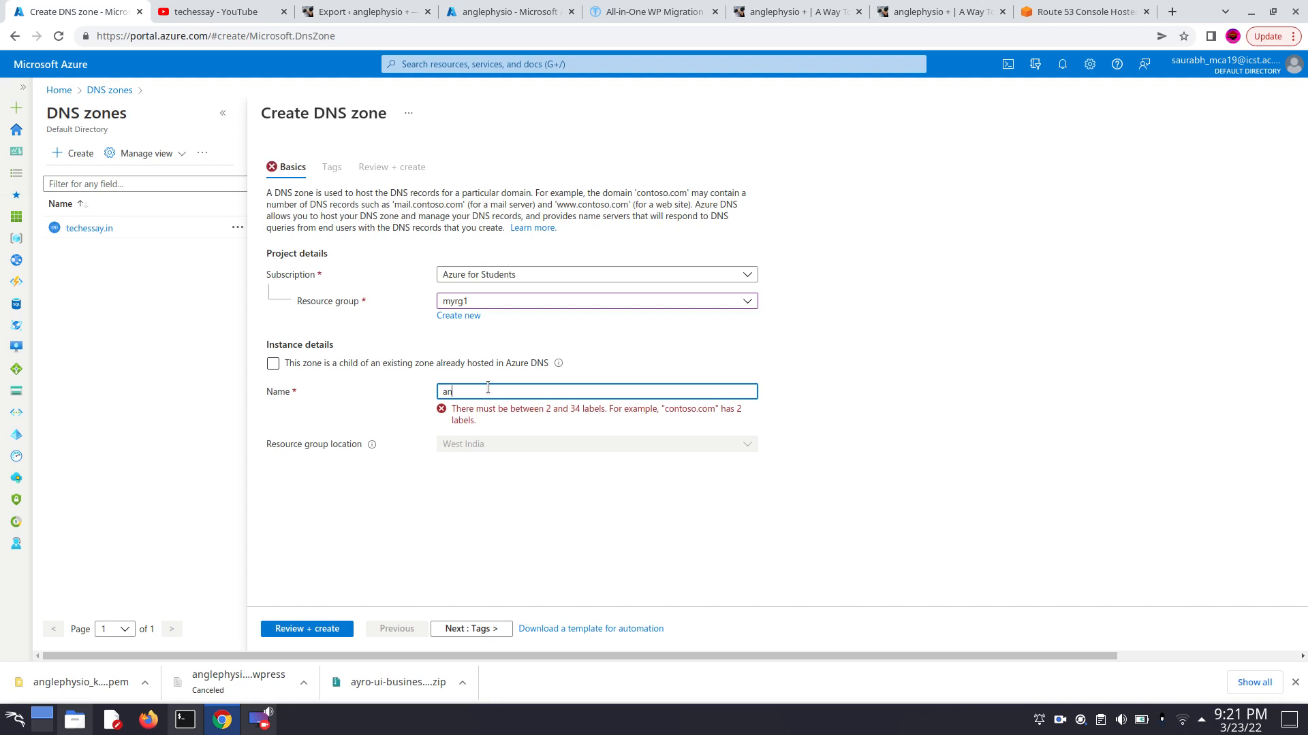
{"action": "type", "text": "anglephysio"}
{"action": "type", "text": ".in"}
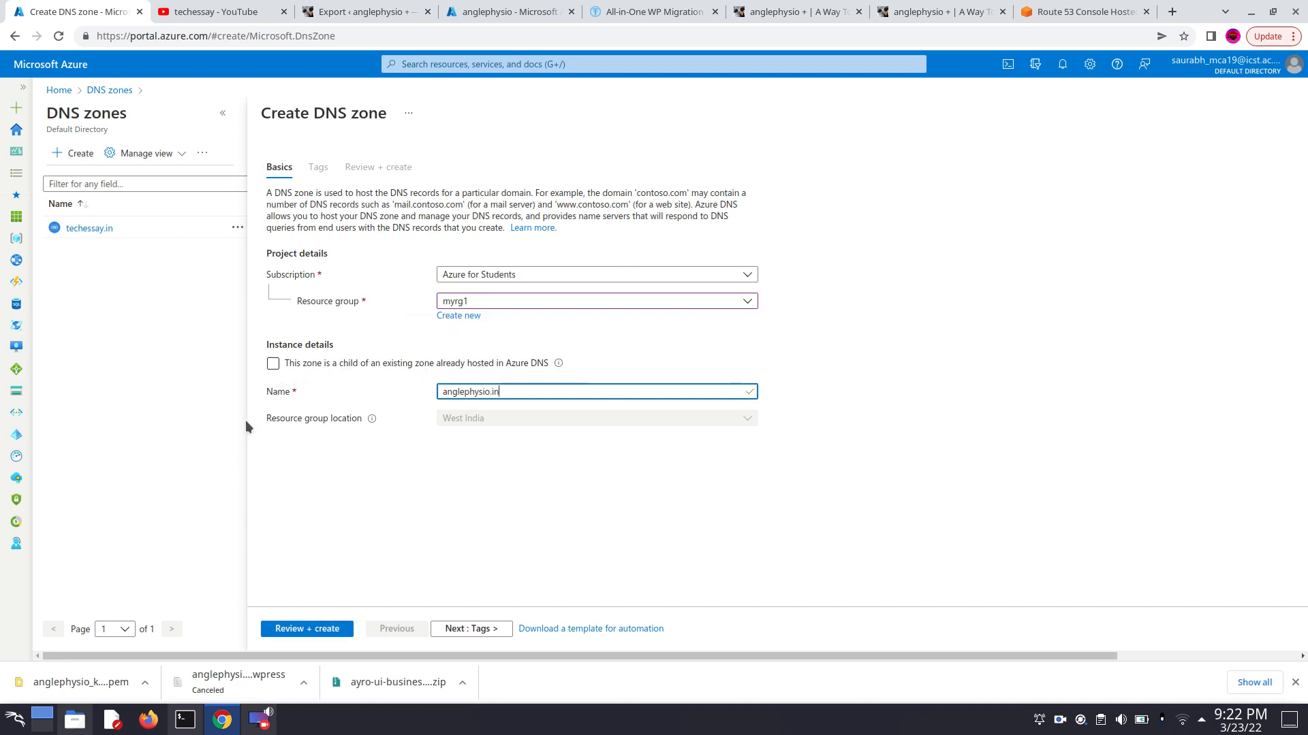
- Validate and create the configured DNS zone, and open the deployed zone's overview
{"action": "left_click", "coordinate": [292, 630]}
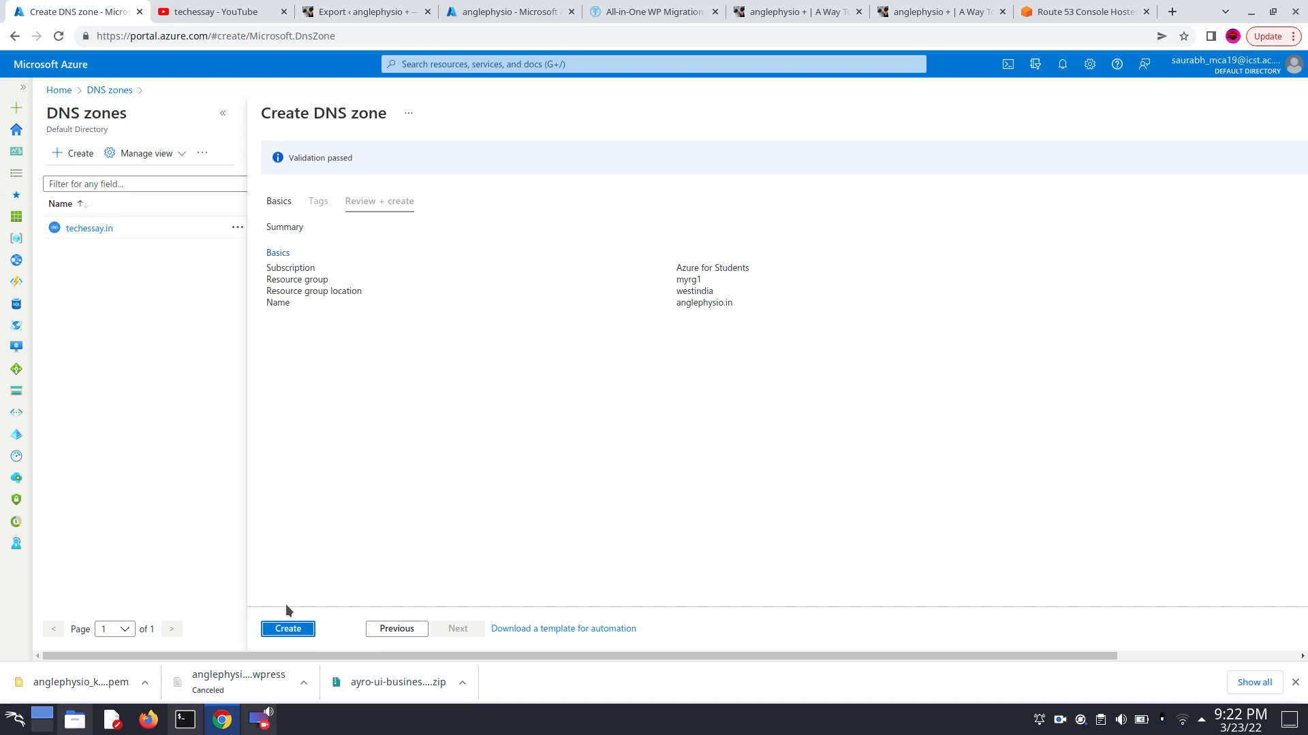
{"action": "left_click", "coordinate": [288, 629]}
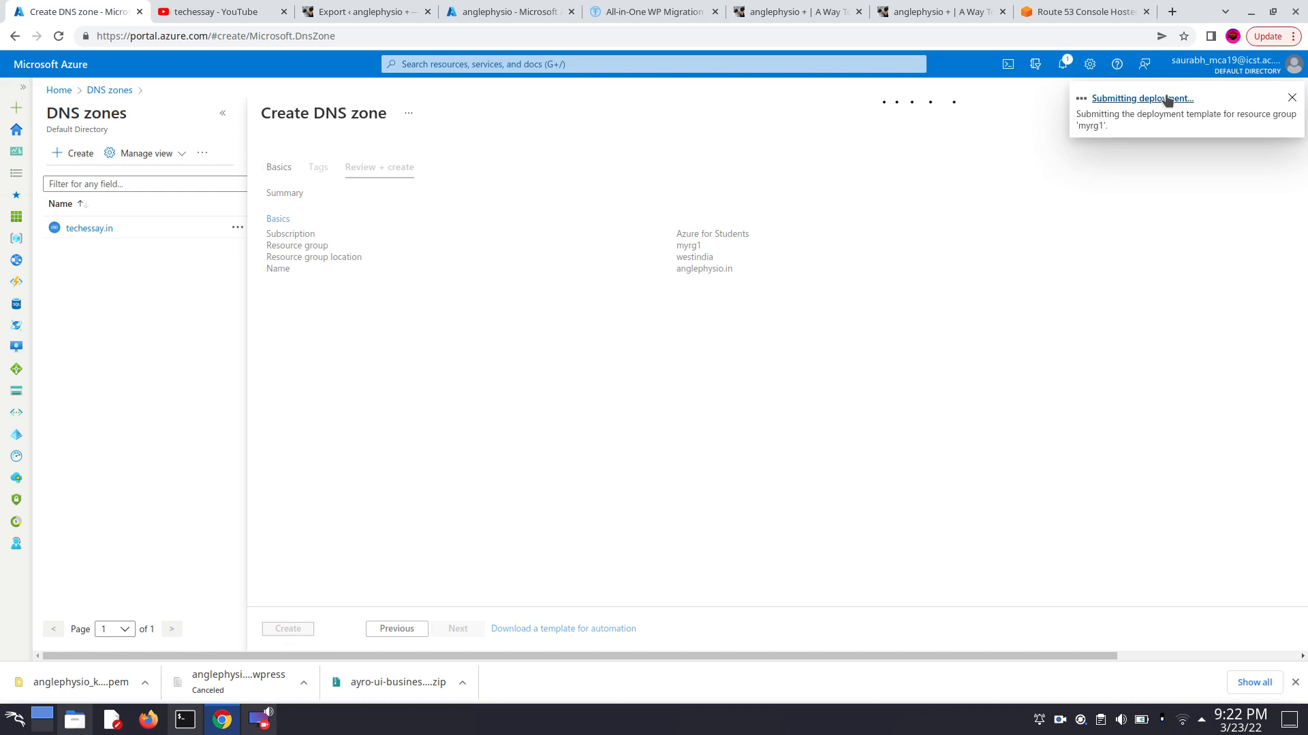
{"action": "left_click", "coordinate": [1156, 102]}
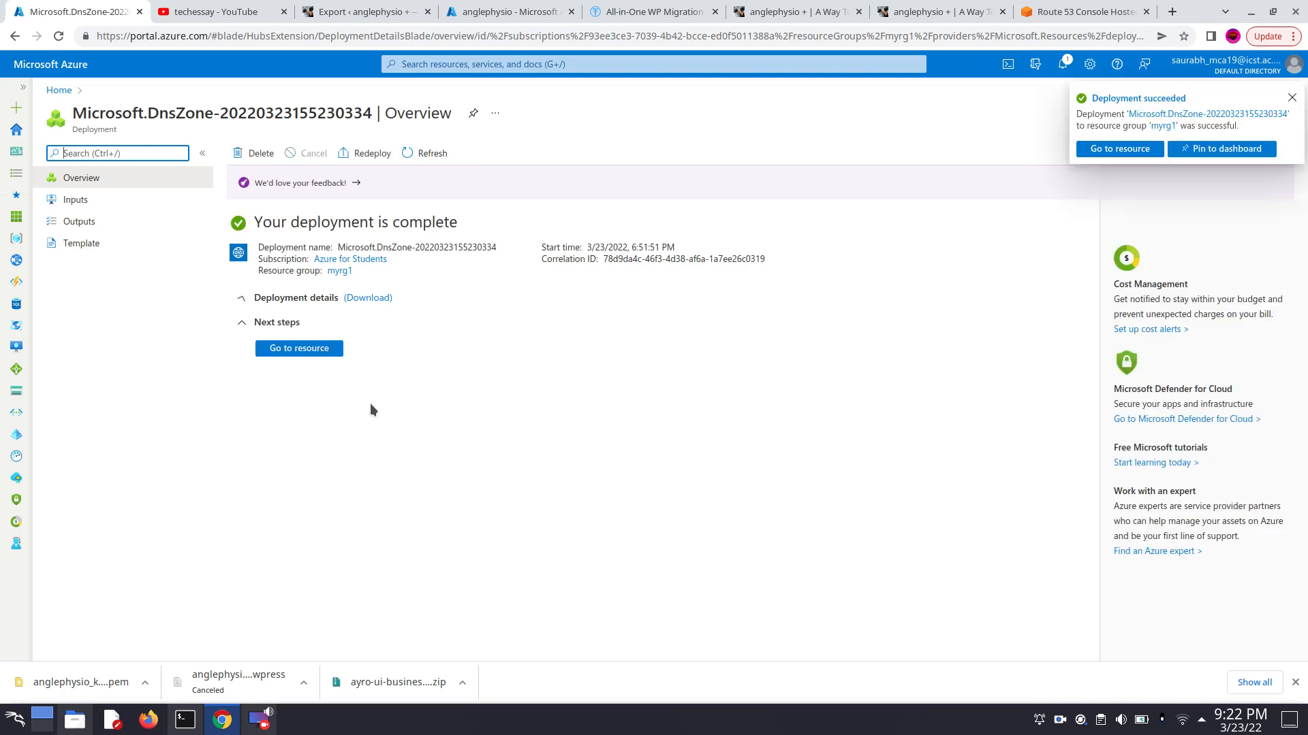
{"action": "left_click", "coordinate": [316, 351]}
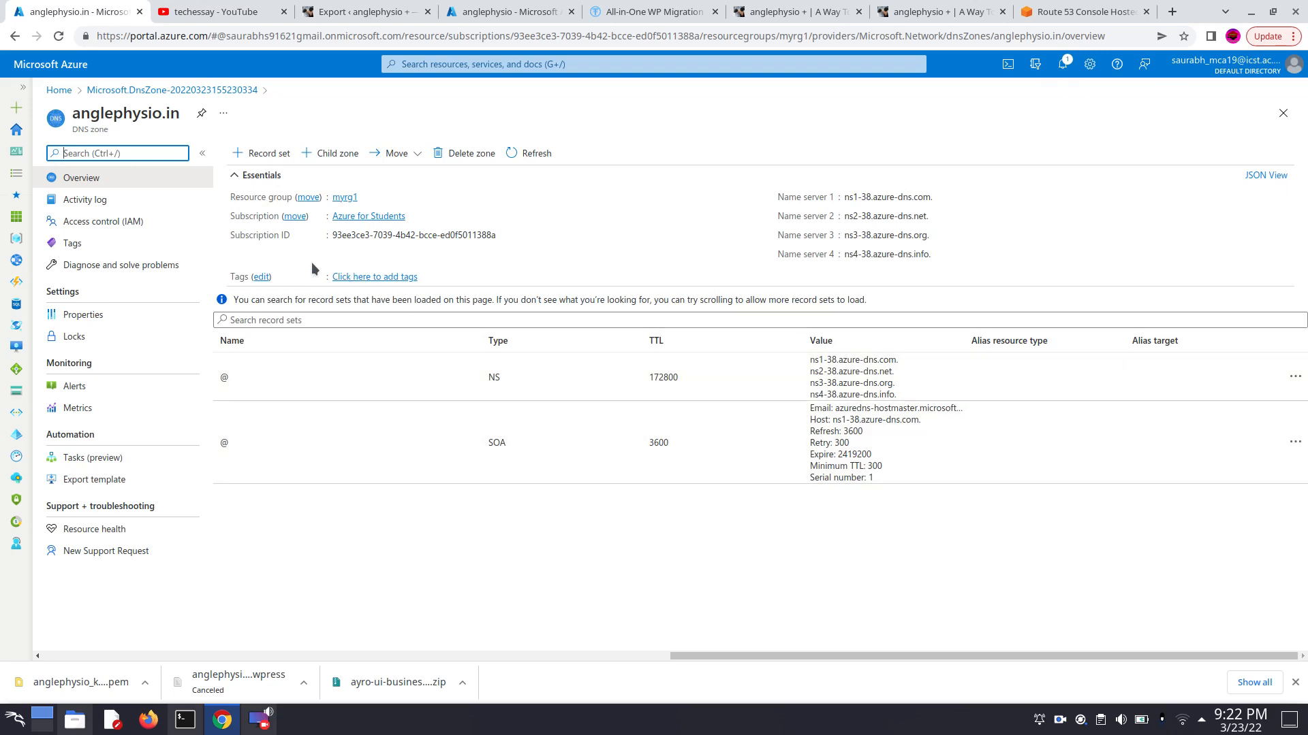
- Add an A record set for the root of the anglephysio.in zone pointing to 20.219.108.215, with a TTL of 1 hour
{"action": "left_click", "coordinate": [270, 151]}
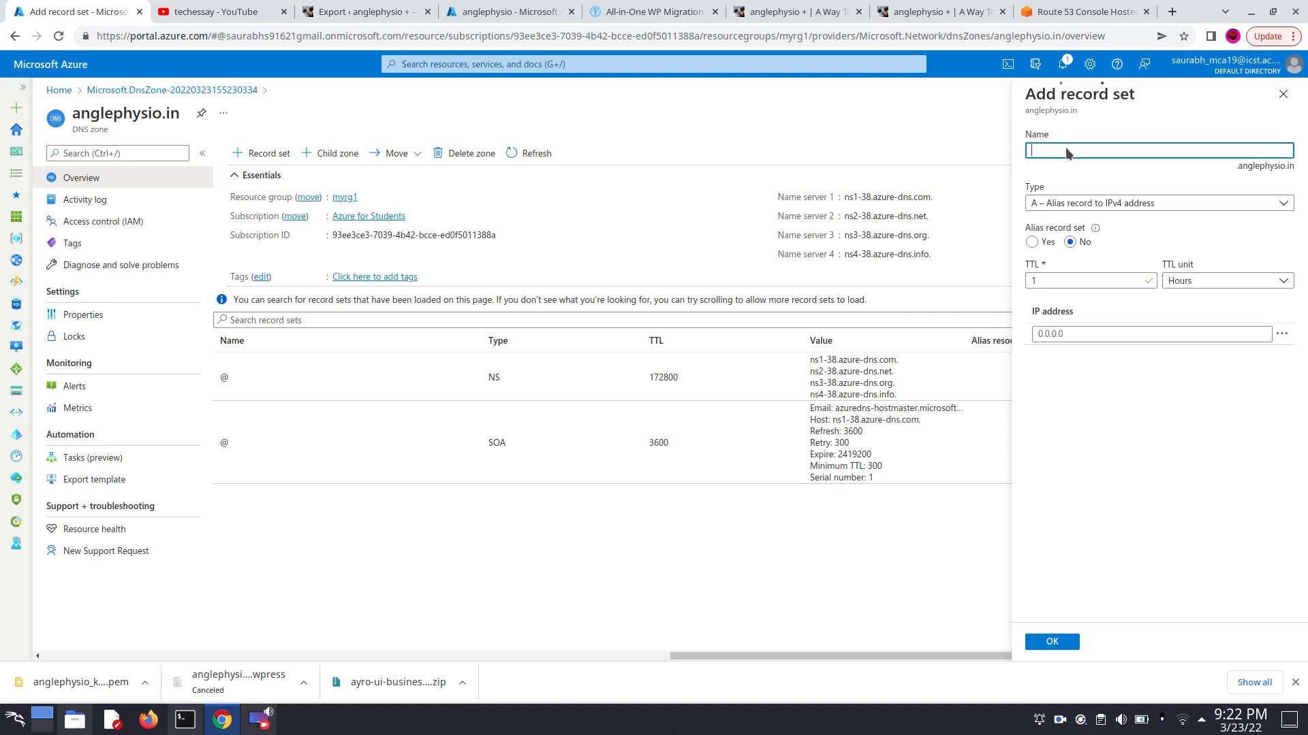
{"action": "left_click", "coordinate": [1080, 281]}
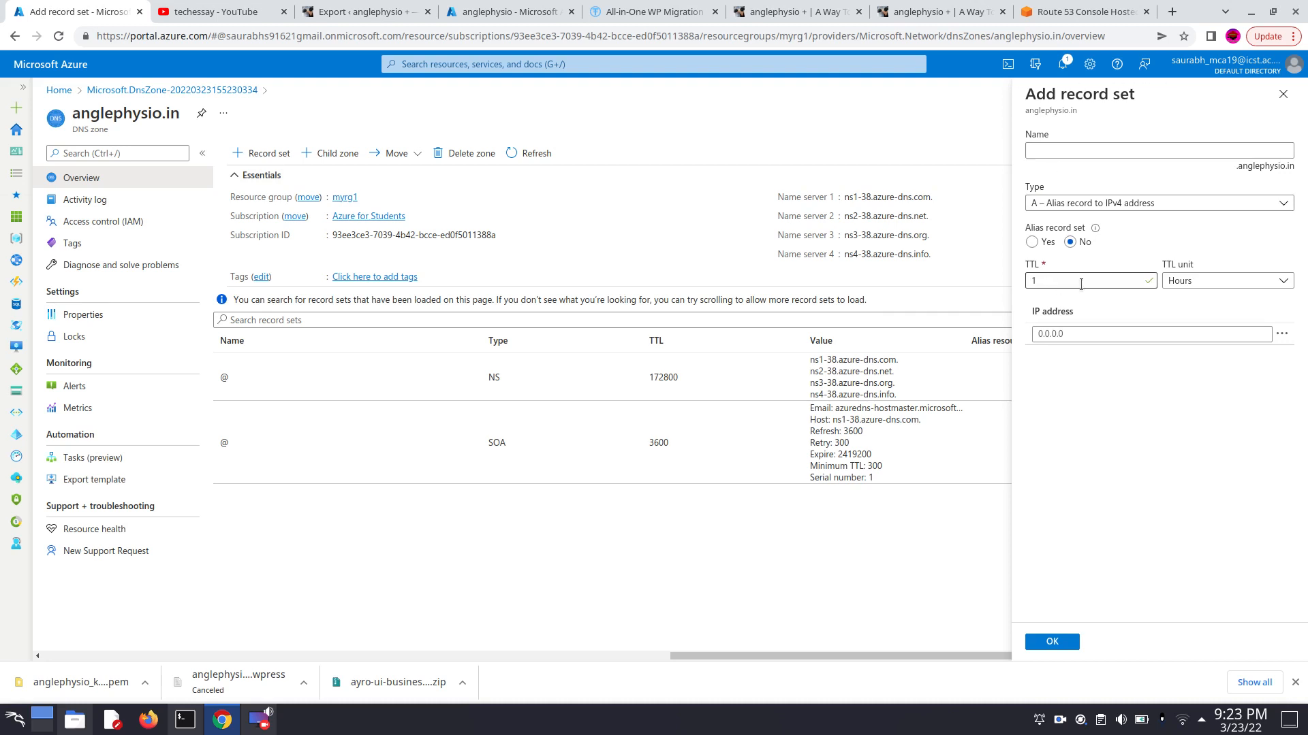
{"action": "left_click", "coordinate": [1060, 333]}
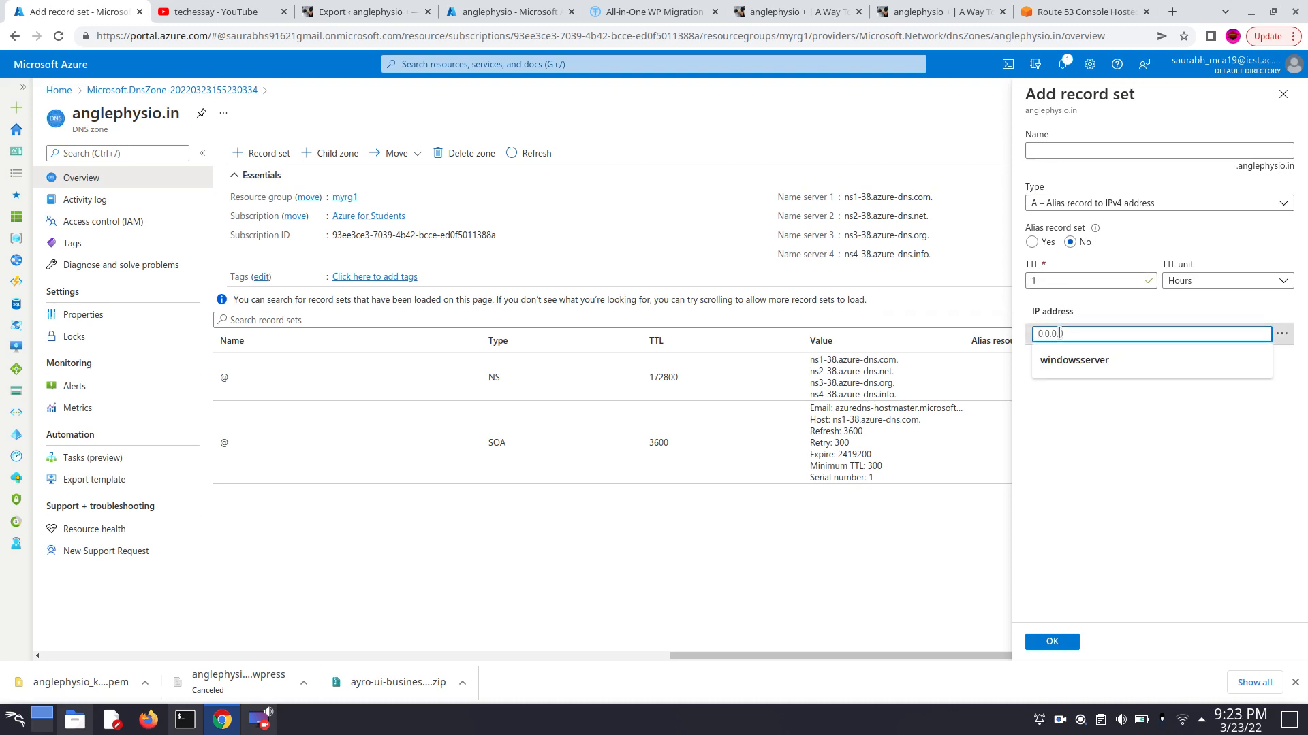
{"action": "type", "text": "20.219.108.215"}
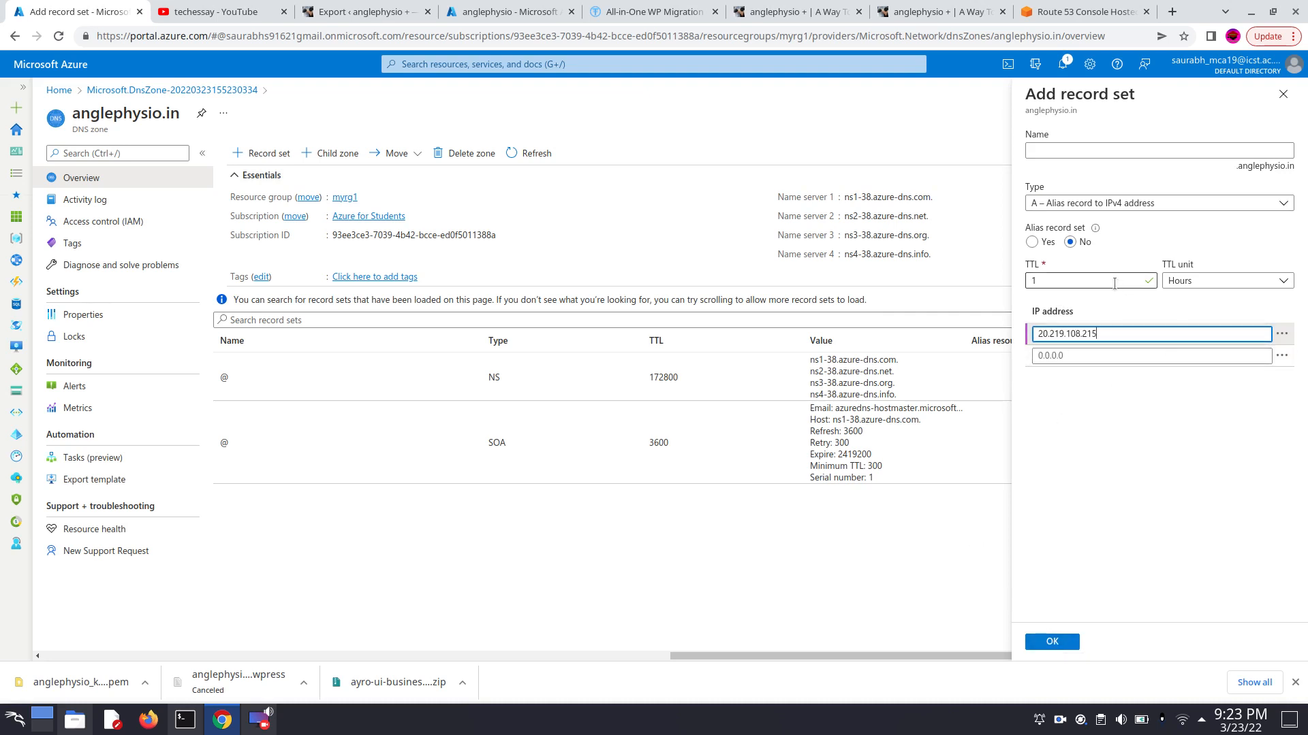
{"action": "left_click", "coordinate": [1059, 642]}
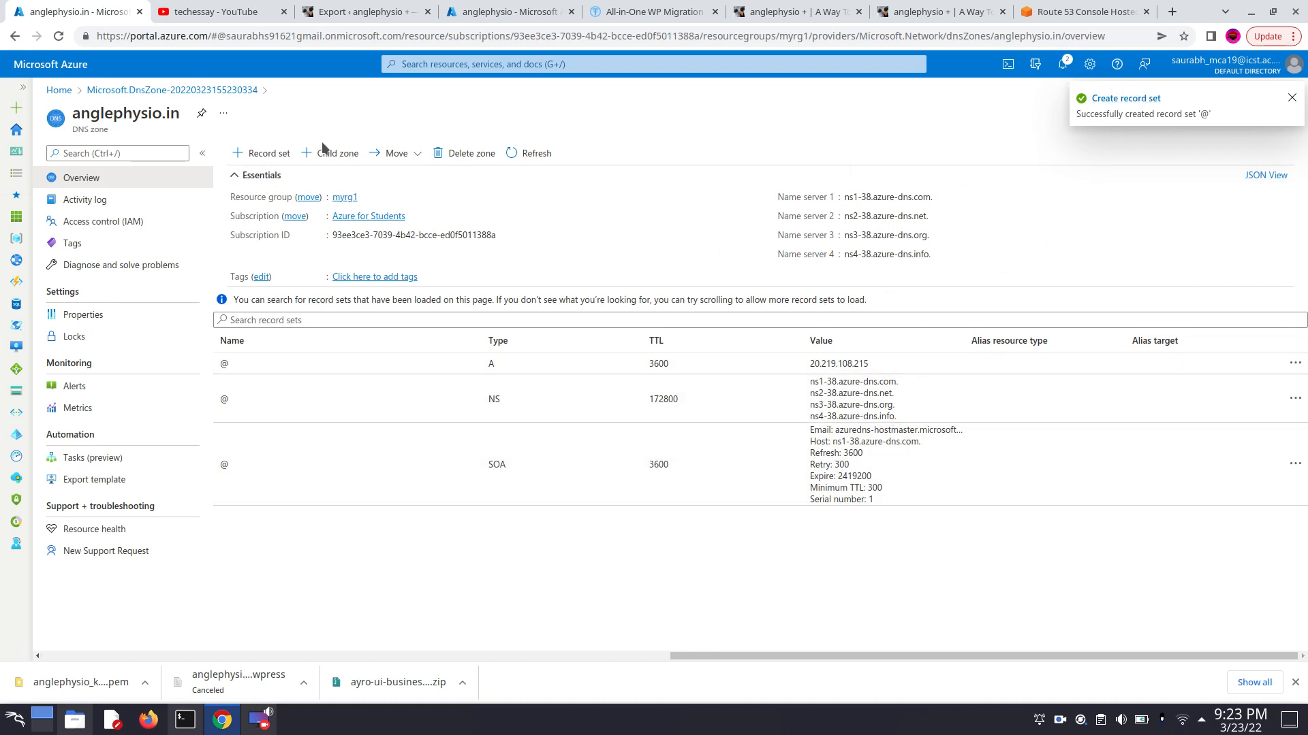
- Add a CNAME record set named www with the alias anglephysio.in and a TTL of 1 hour
{"action": "left_click", "coordinate": [281, 157]}
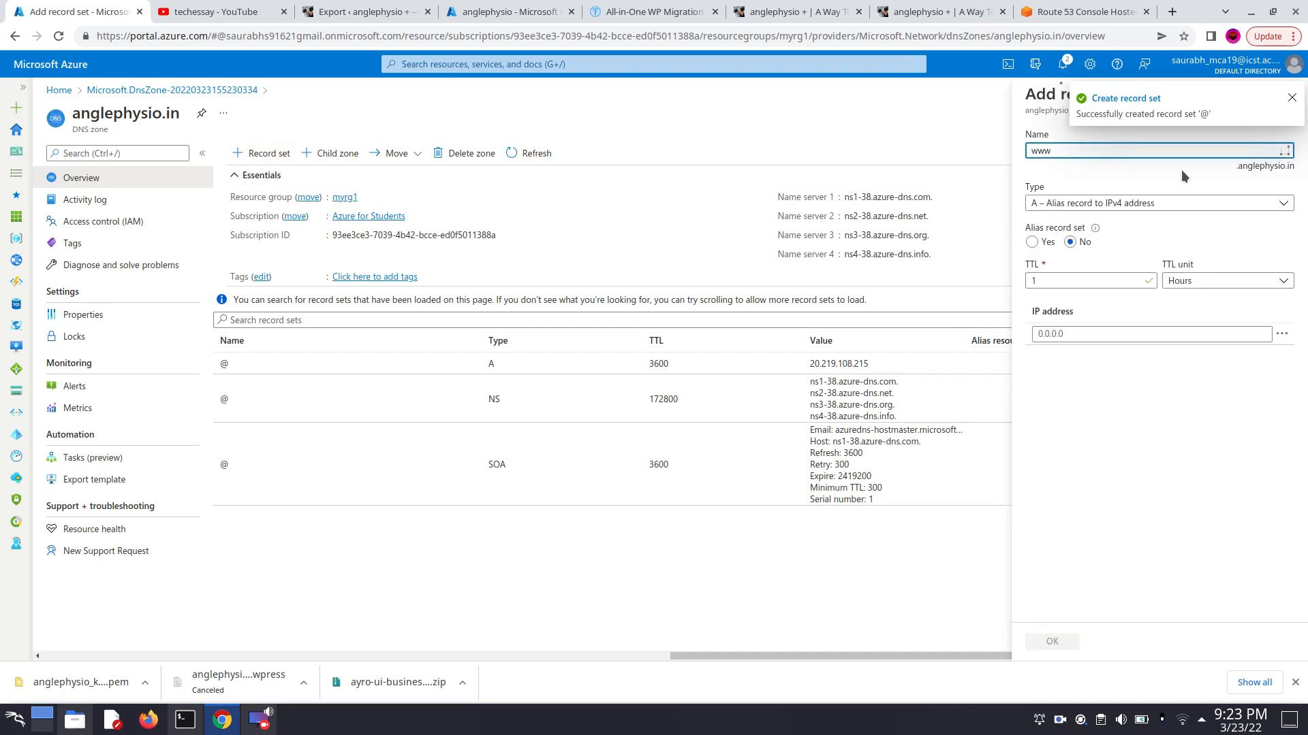
{"action": "left_click", "coordinate": [1176, 206]}
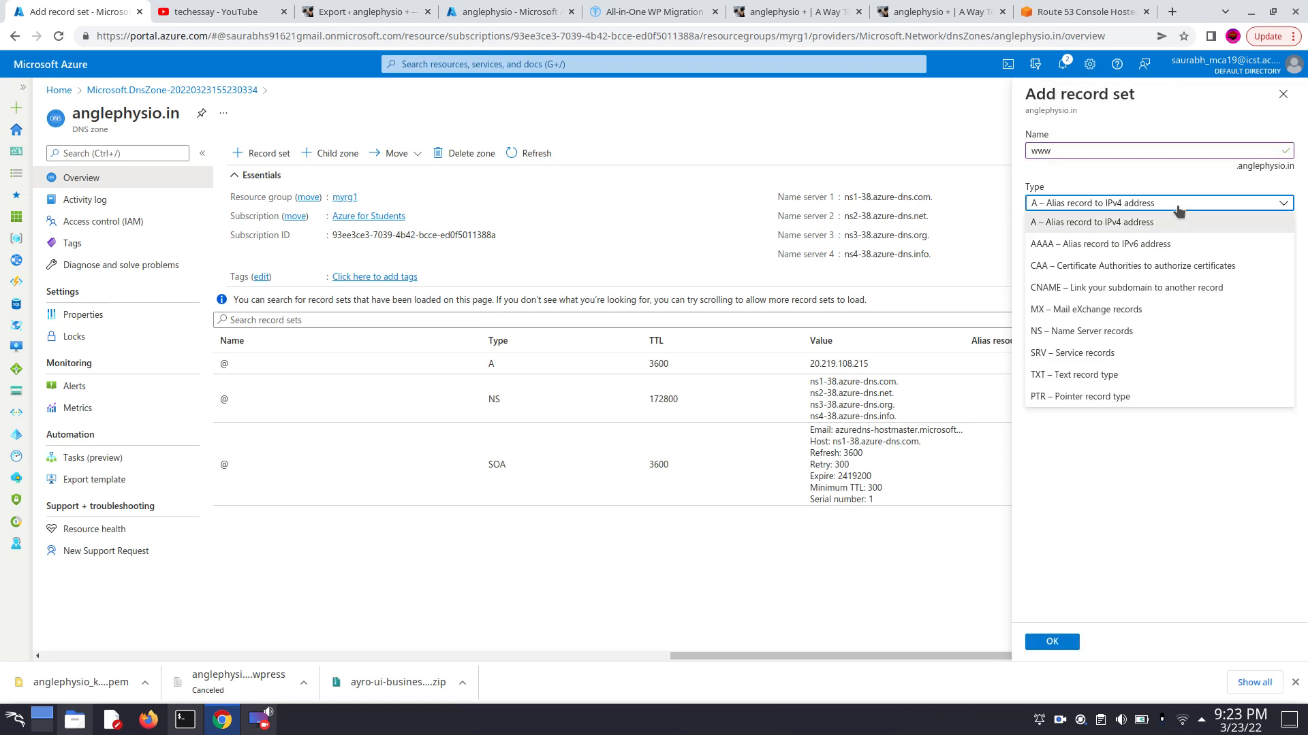
{"action": "left_click", "coordinate": [1105, 291]}
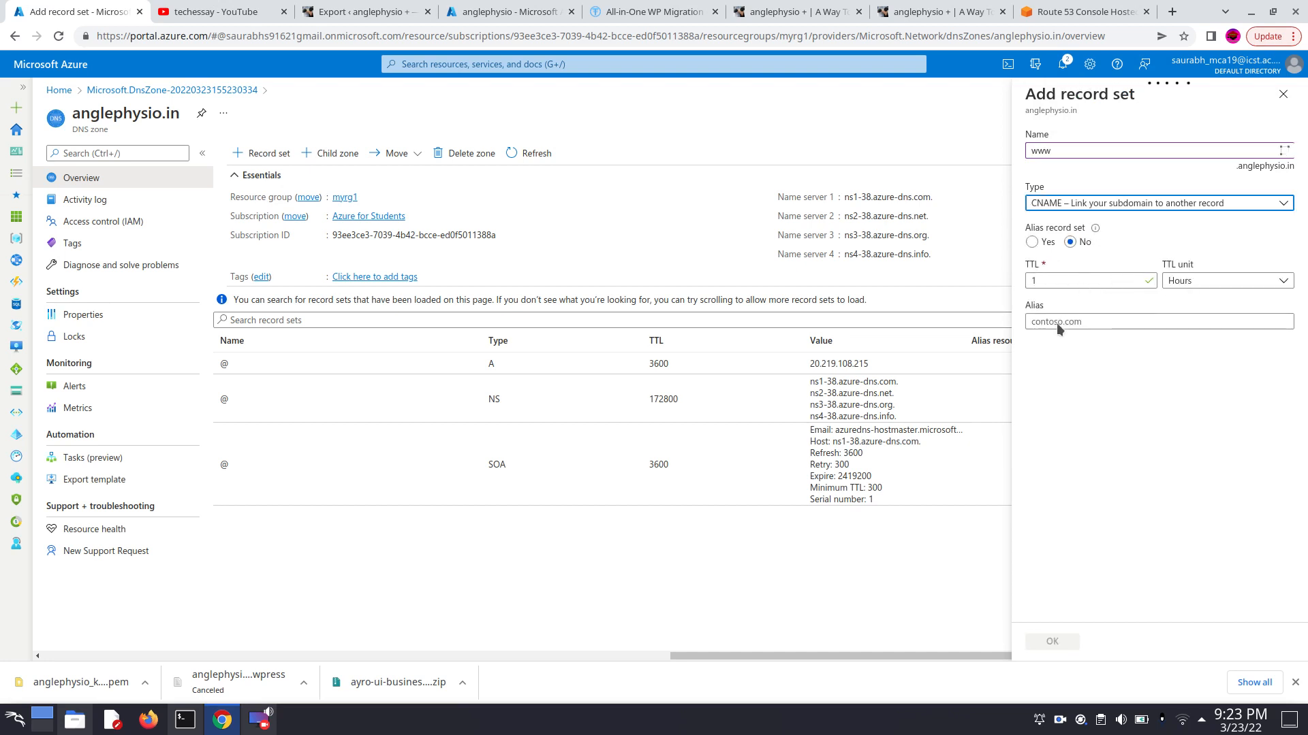
{"action": "left_click", "coordinate": [1061, 318]}
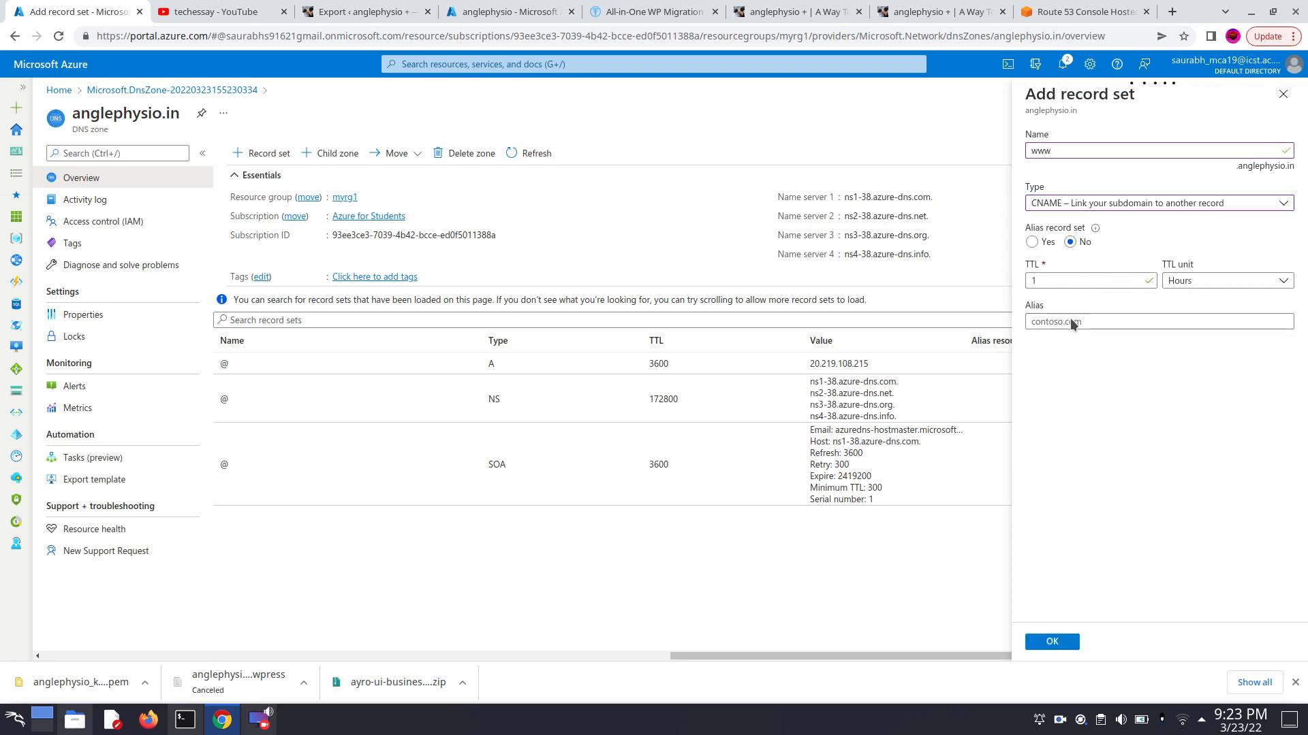
{"action": "left_click", "coordinate": [1119, 322]}
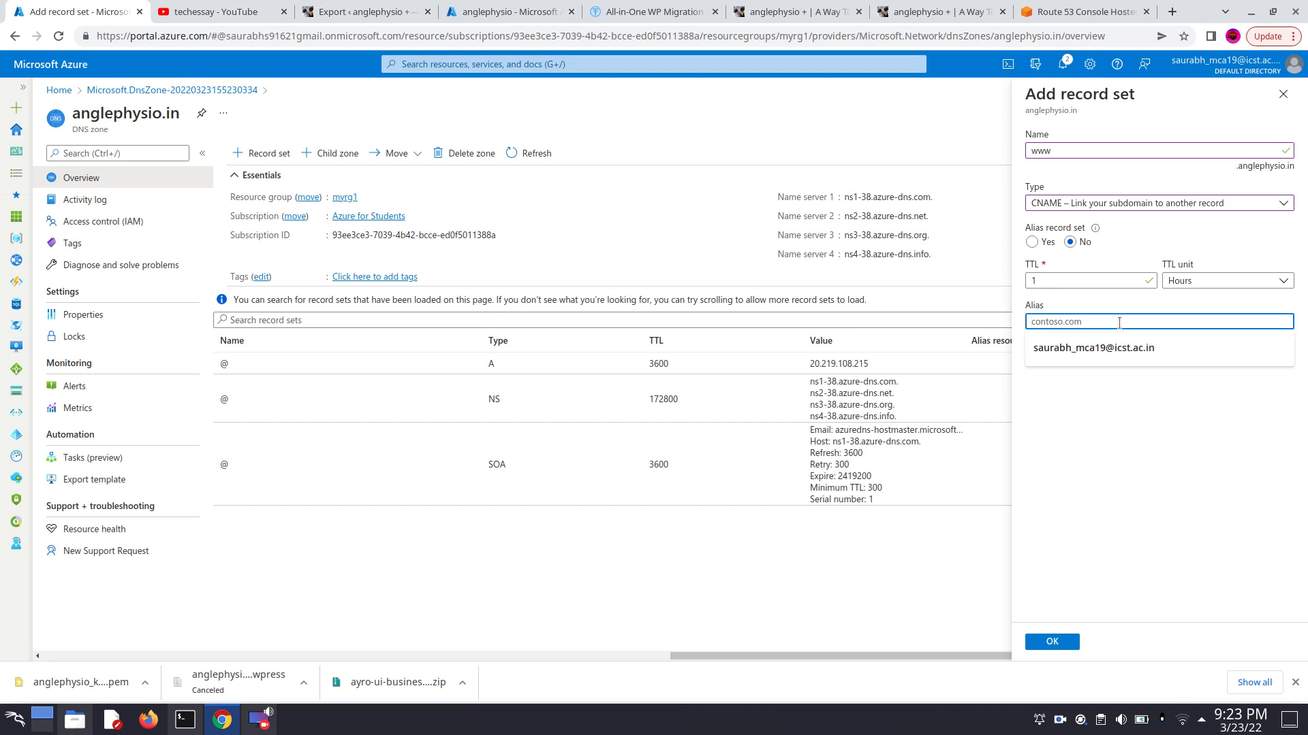
{"action": "type", "text": "techessa"}
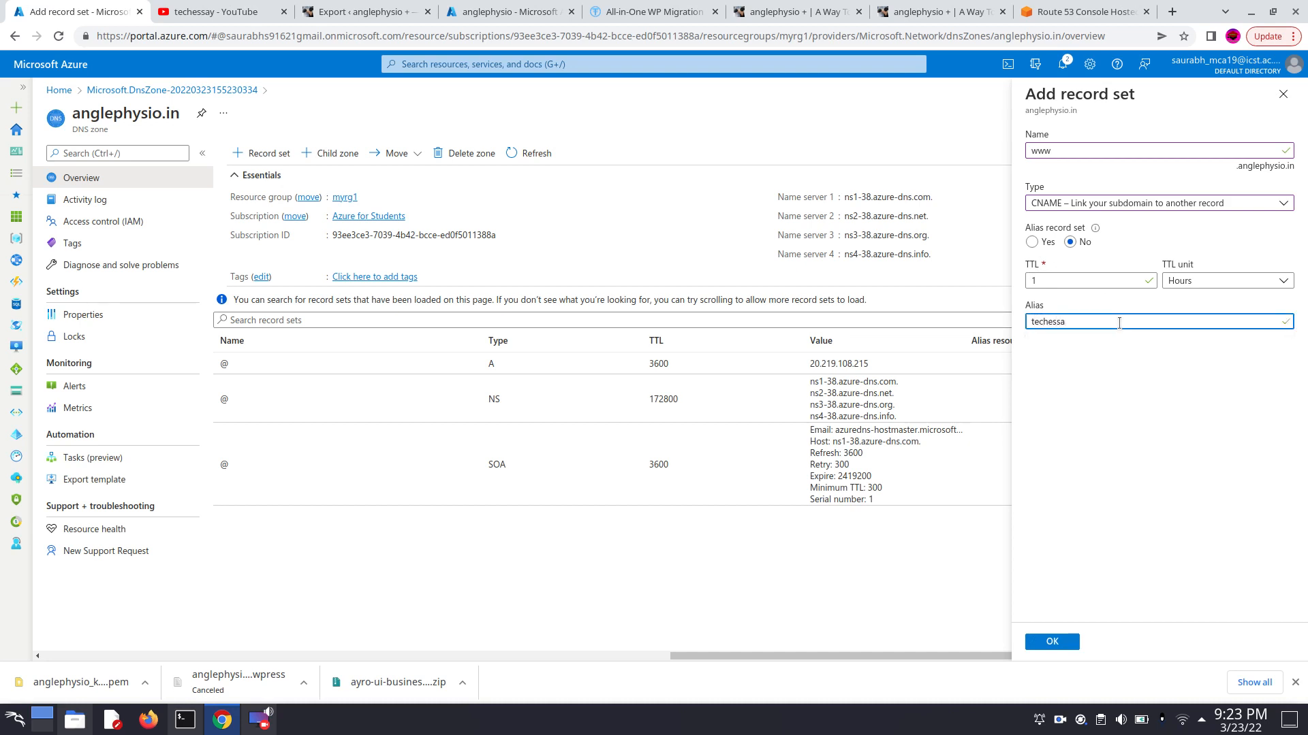
{"action": "key", "text": "BackSpace"}
{"action": "type", "text": "anglephysio.in"}
{"action": "left_click", "coordinate": [1063, 643]}
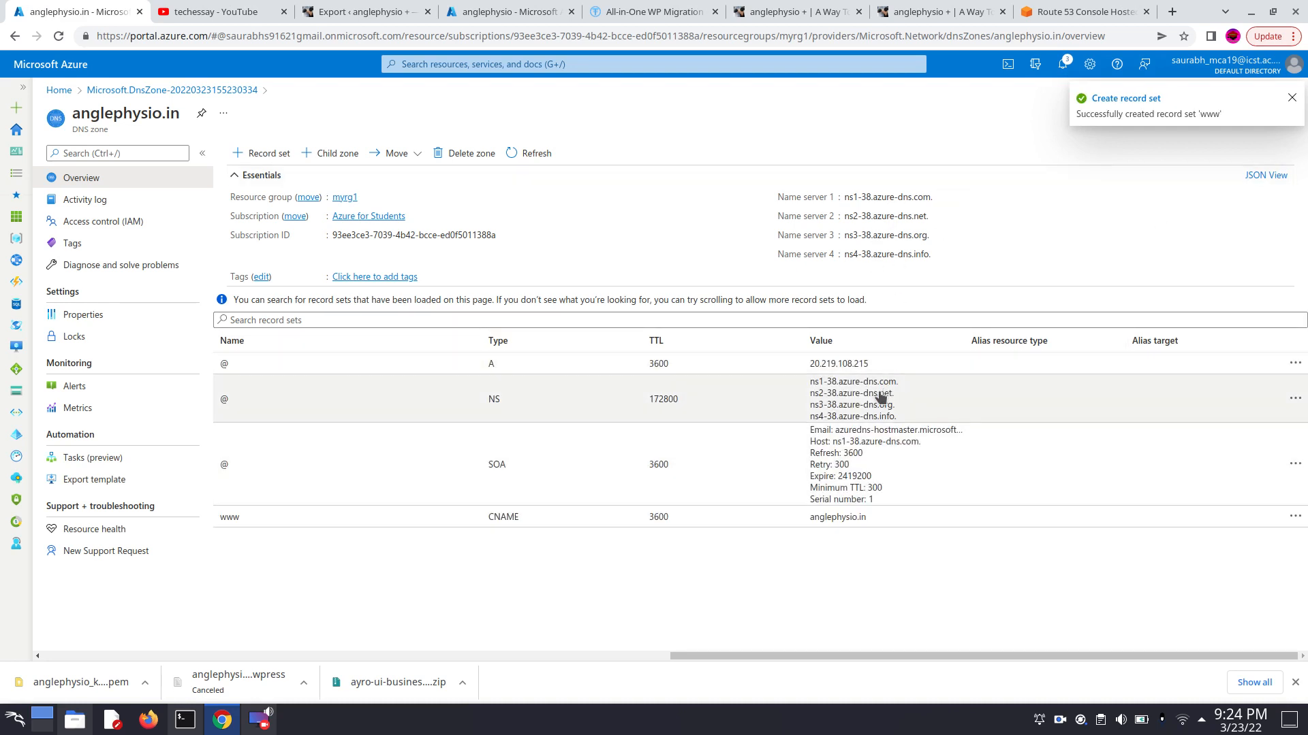
- Search the web for godaddy signin in a new browser tab and open GoDaddy's sign-in site
{"action": "left_click", "coordinate": [1171, 12]}
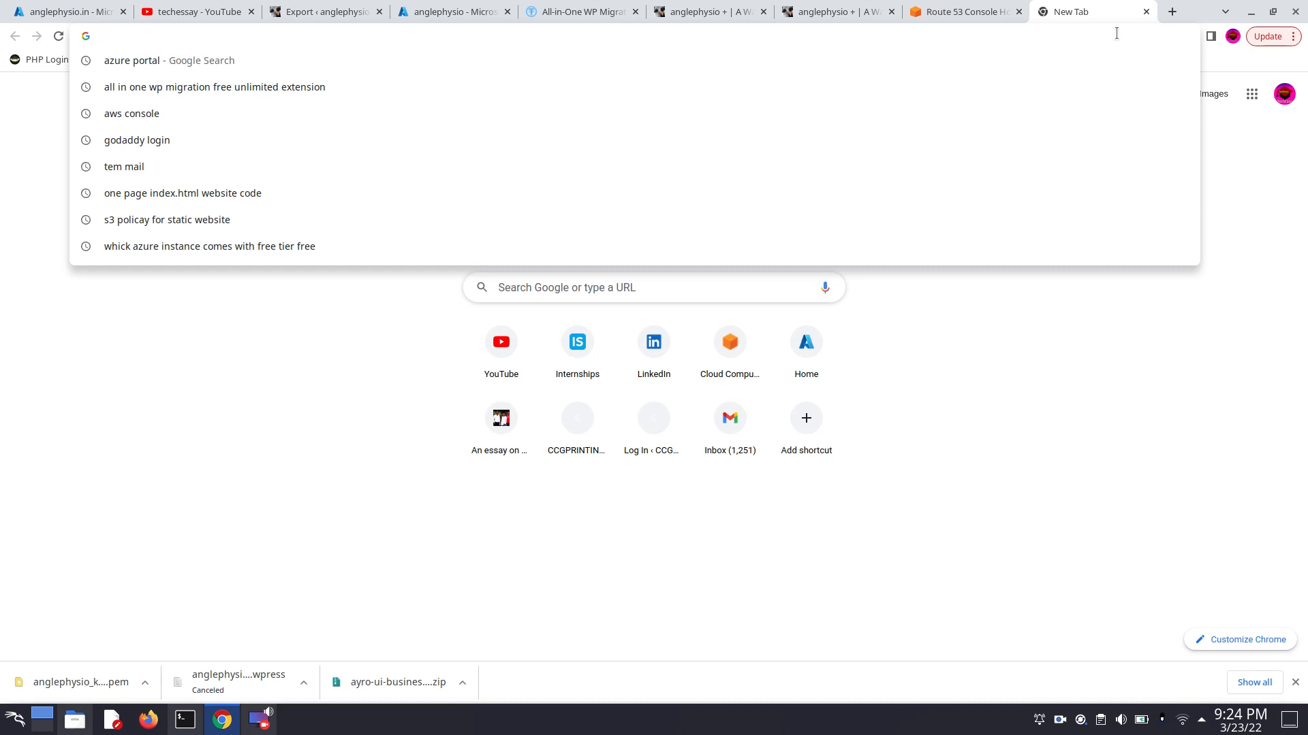
{"action": "type", "text": "go"}
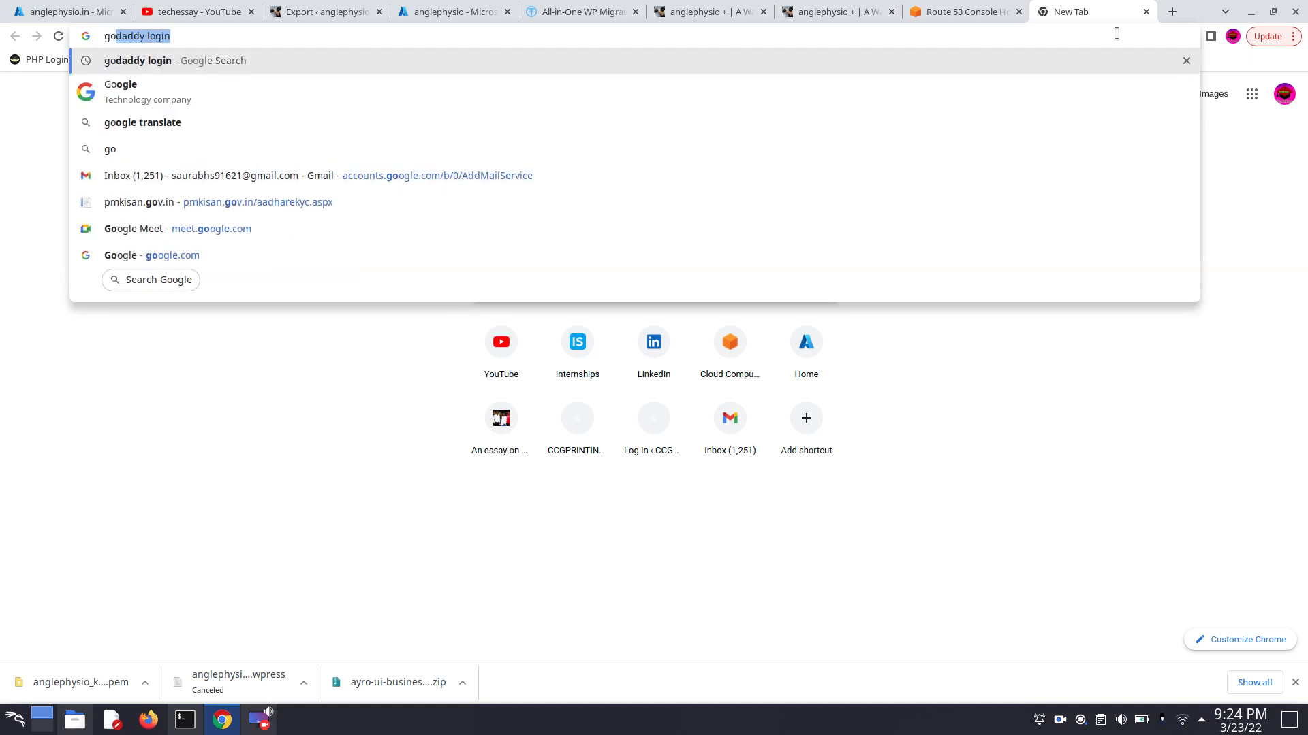
{"action": "type", "text": "daddy "}
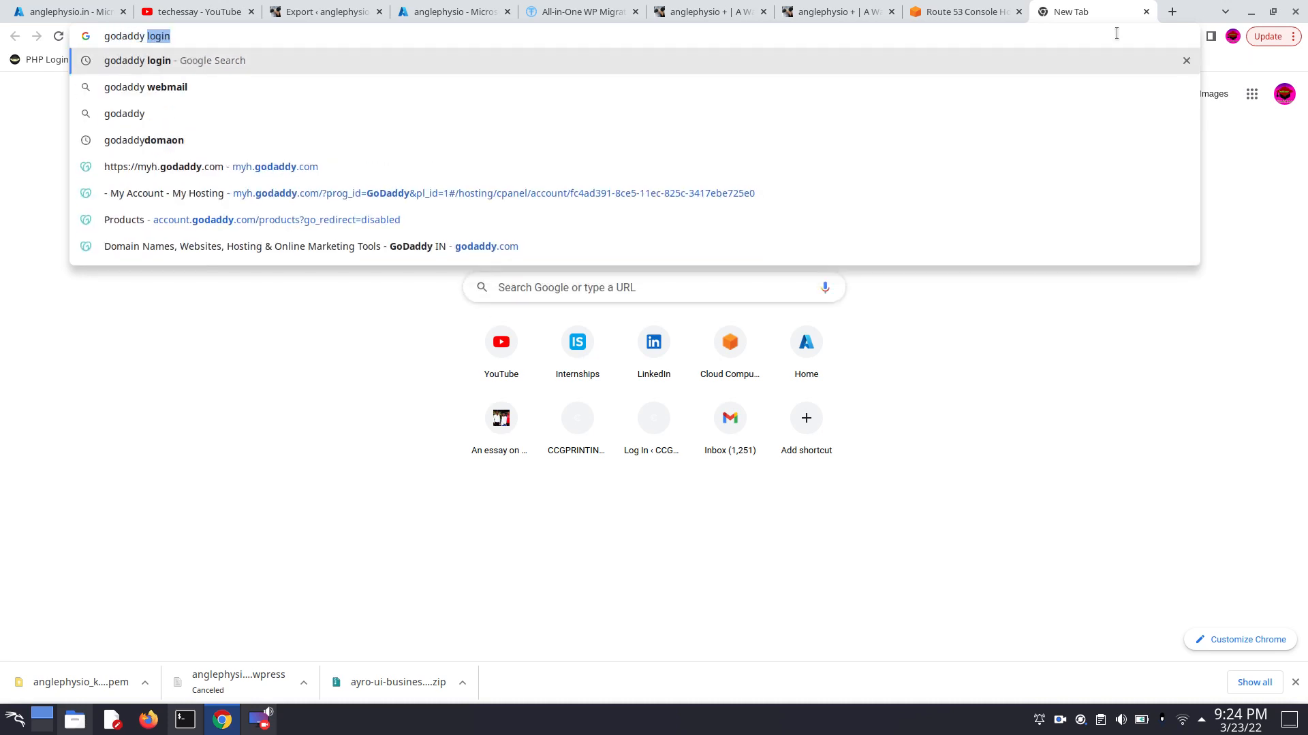
{"action": "type", "text": "signin"}
{"action": "key", "text": "Return"}
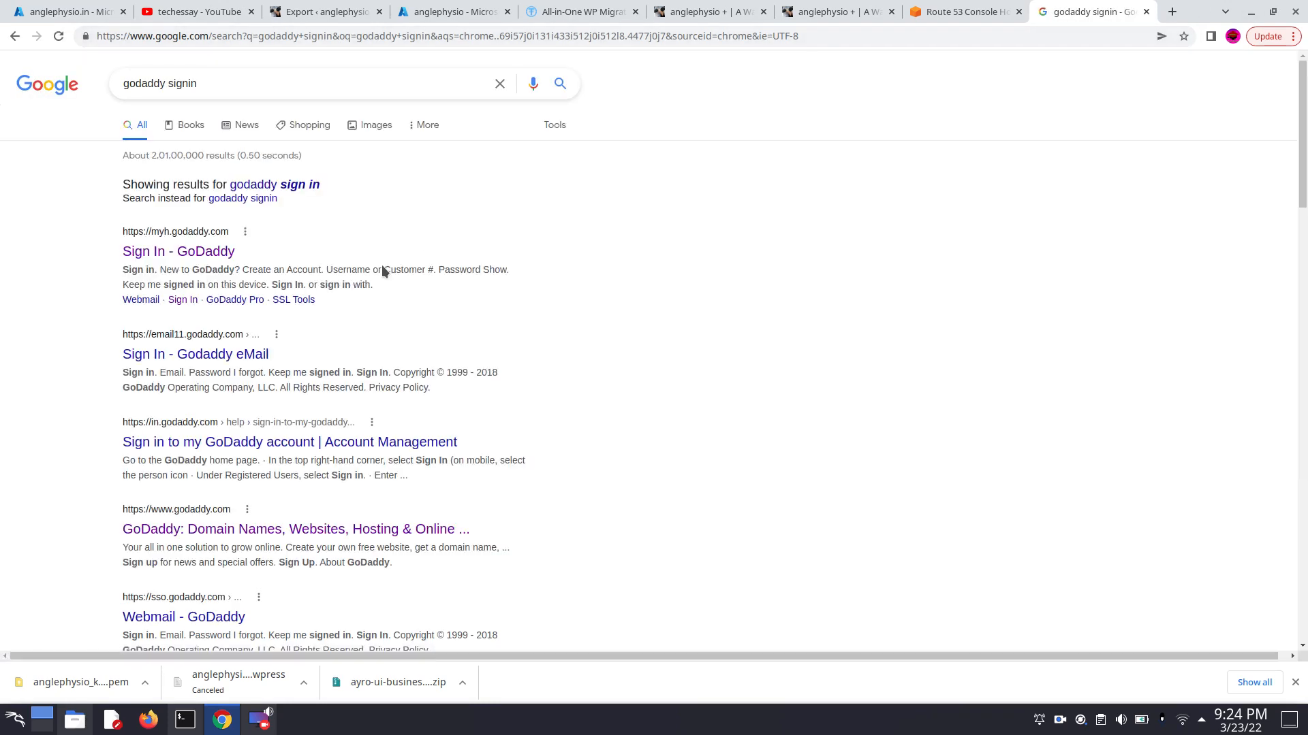
{"action": "left_click", "coordinate": [190, 261]}
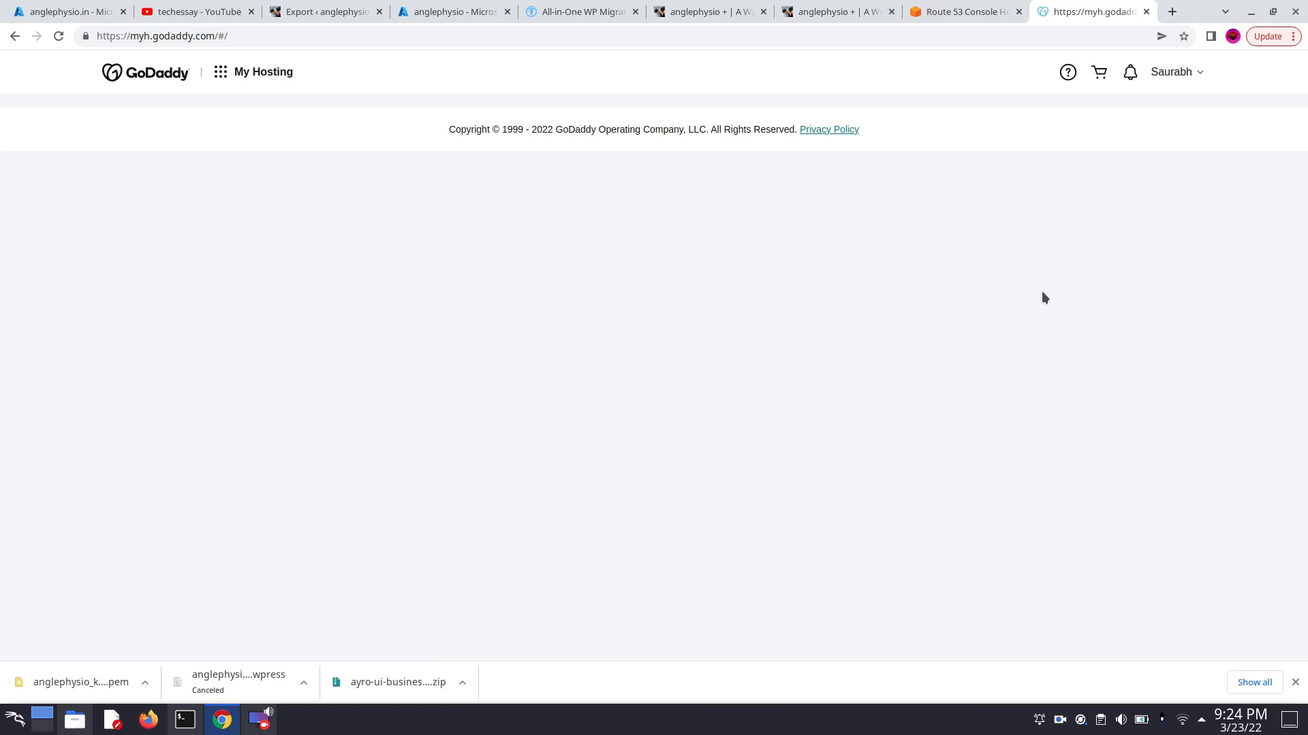
- Go to the GoDaddy account's product list and open DNS management for the anglephysio.in domain
{"action": "left_click", "coordinate": [1173, 72]}
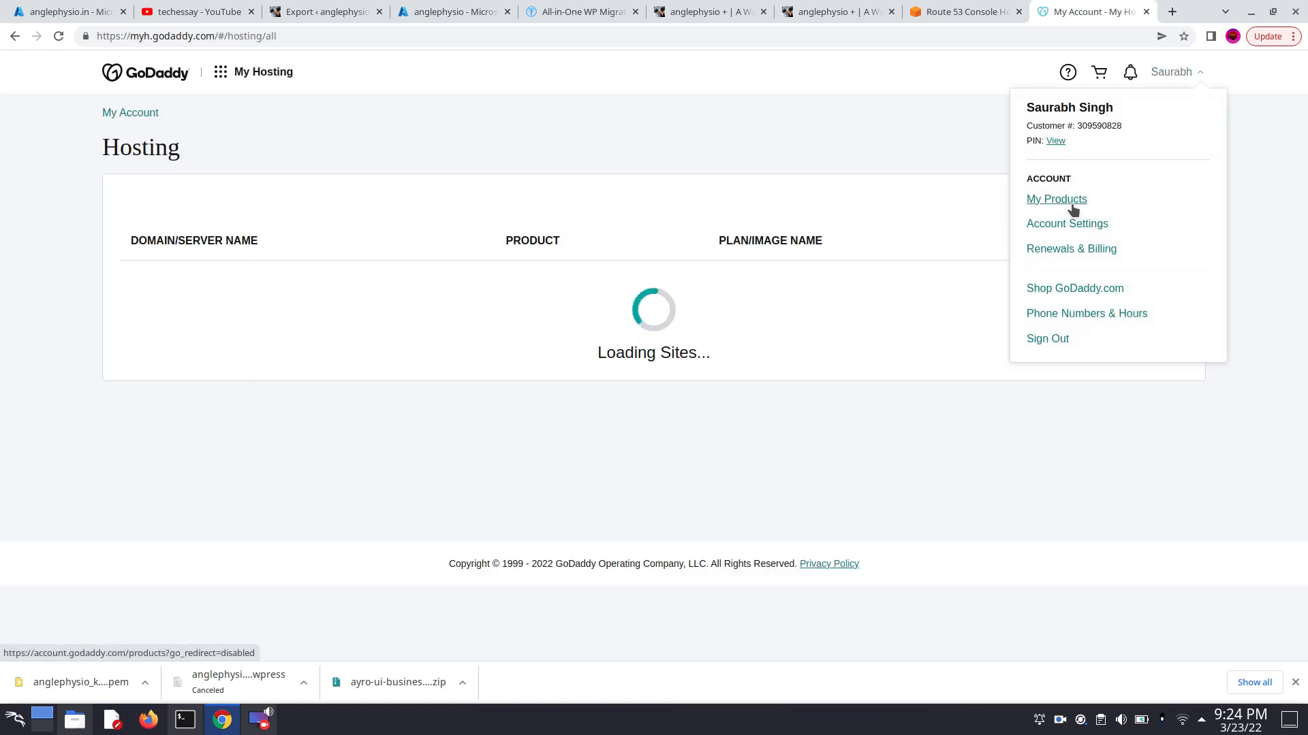
{"action": "left_click", "coordinate": [1067, 200]}
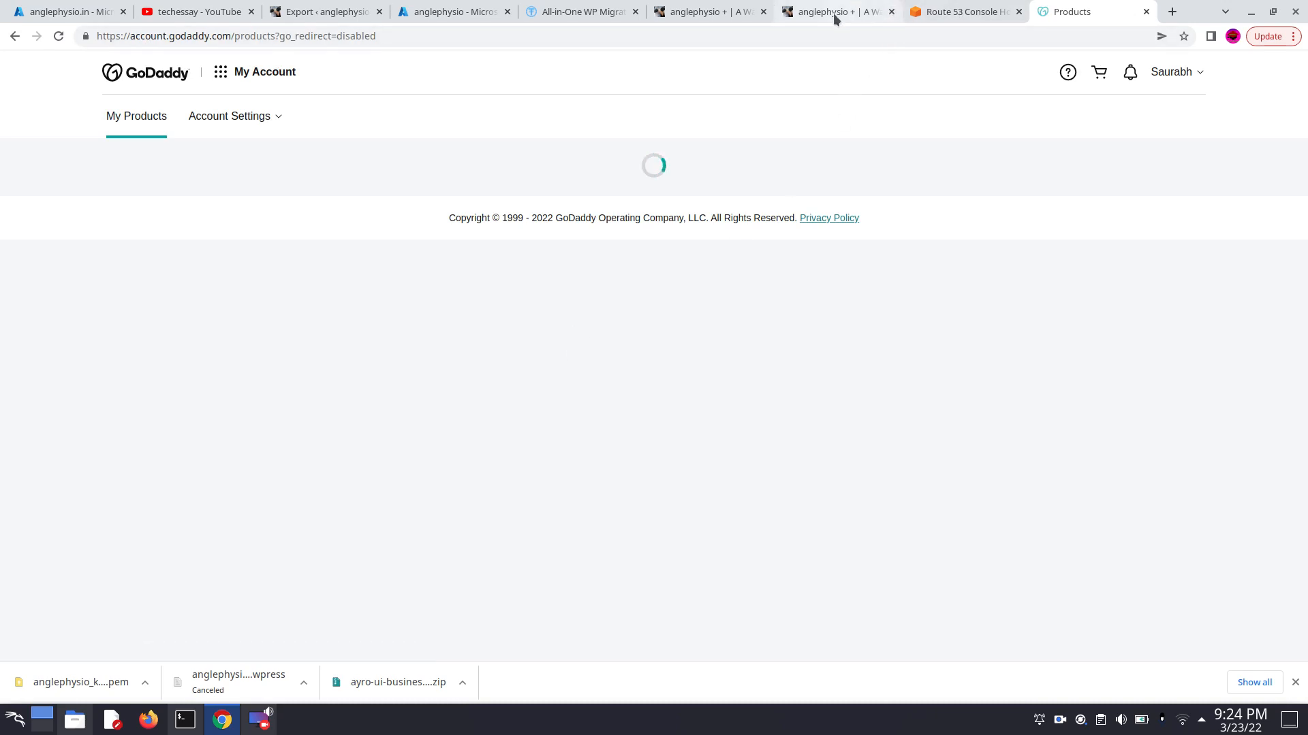
{"action": "scroll", "coordinate": [795, 402], "scroll_direction": "down", "scroll_amount": 3}
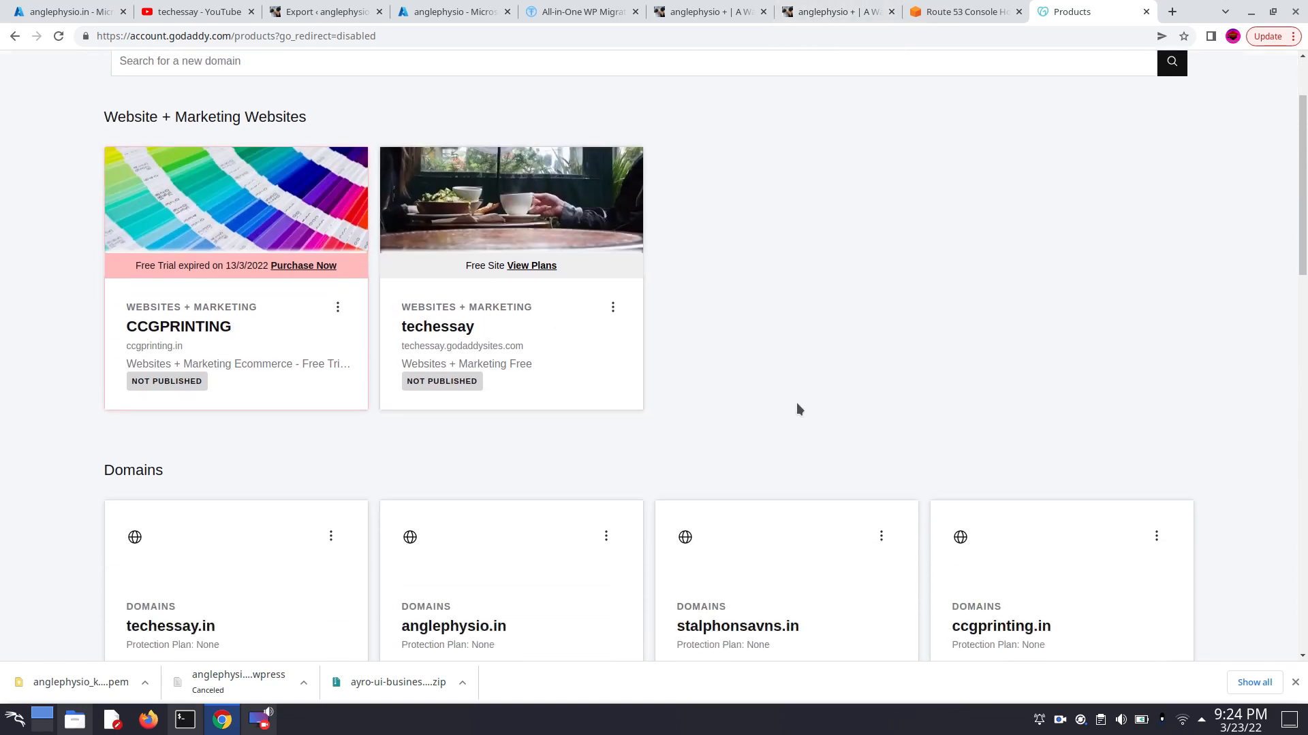
{"action": "scroll", "coordinate": [794, 414], "scroll_direction": "down", "scroll_amount": 1}
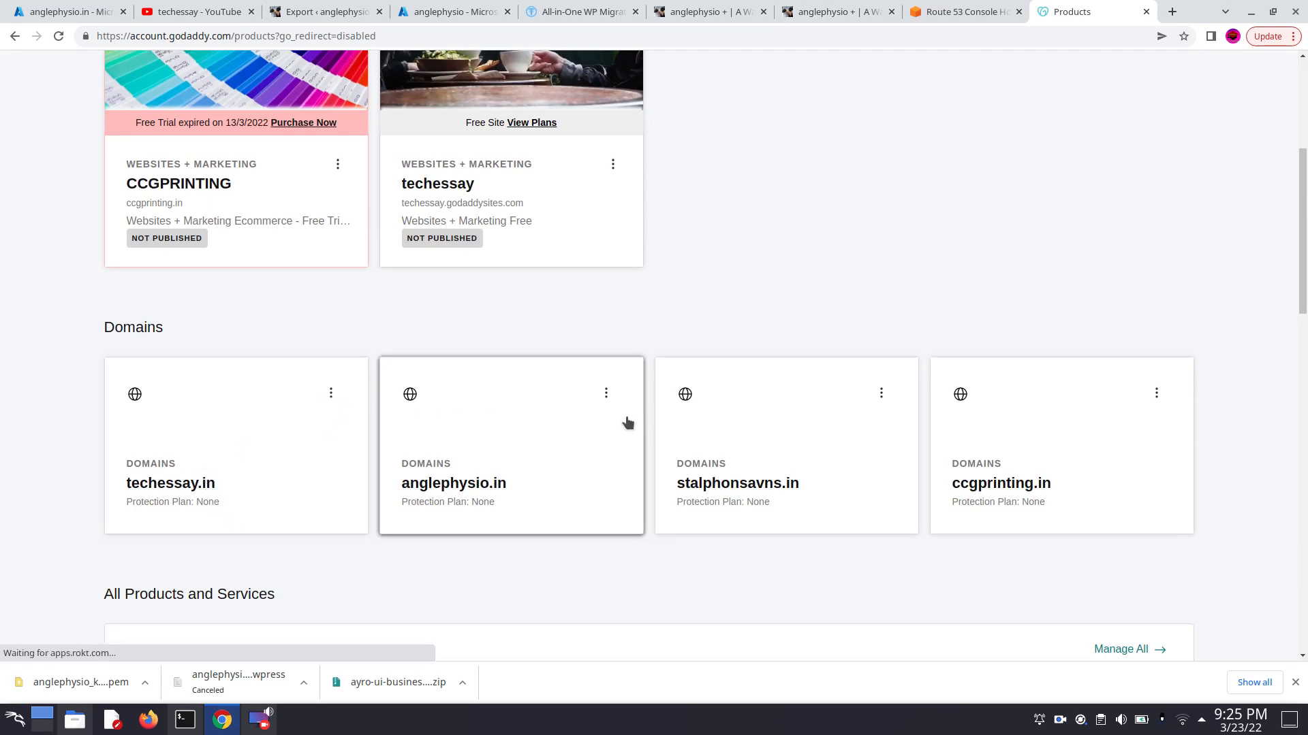
{"action": "scroll", "coordinate": [623, 426], "scroll_direction": "down", "scroll_amount": 1}
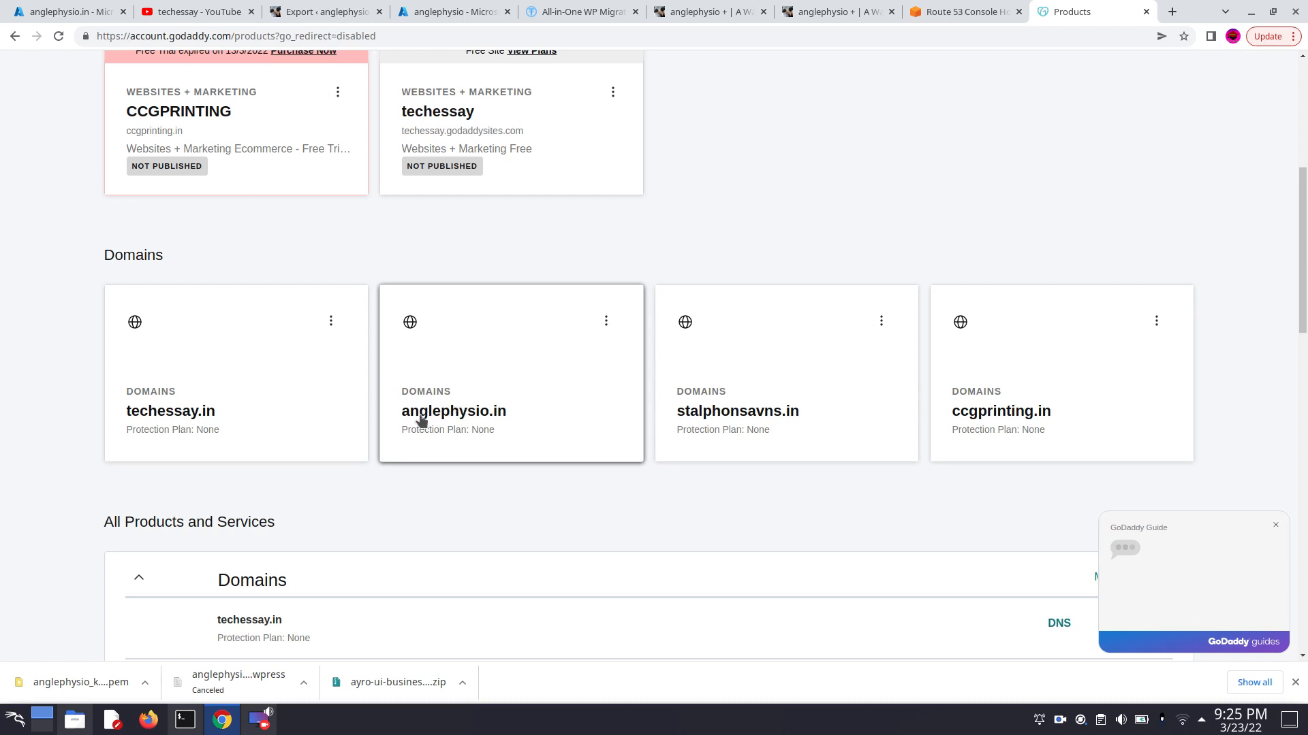
{"action": "left_click", "coordinate": [605, 320]}
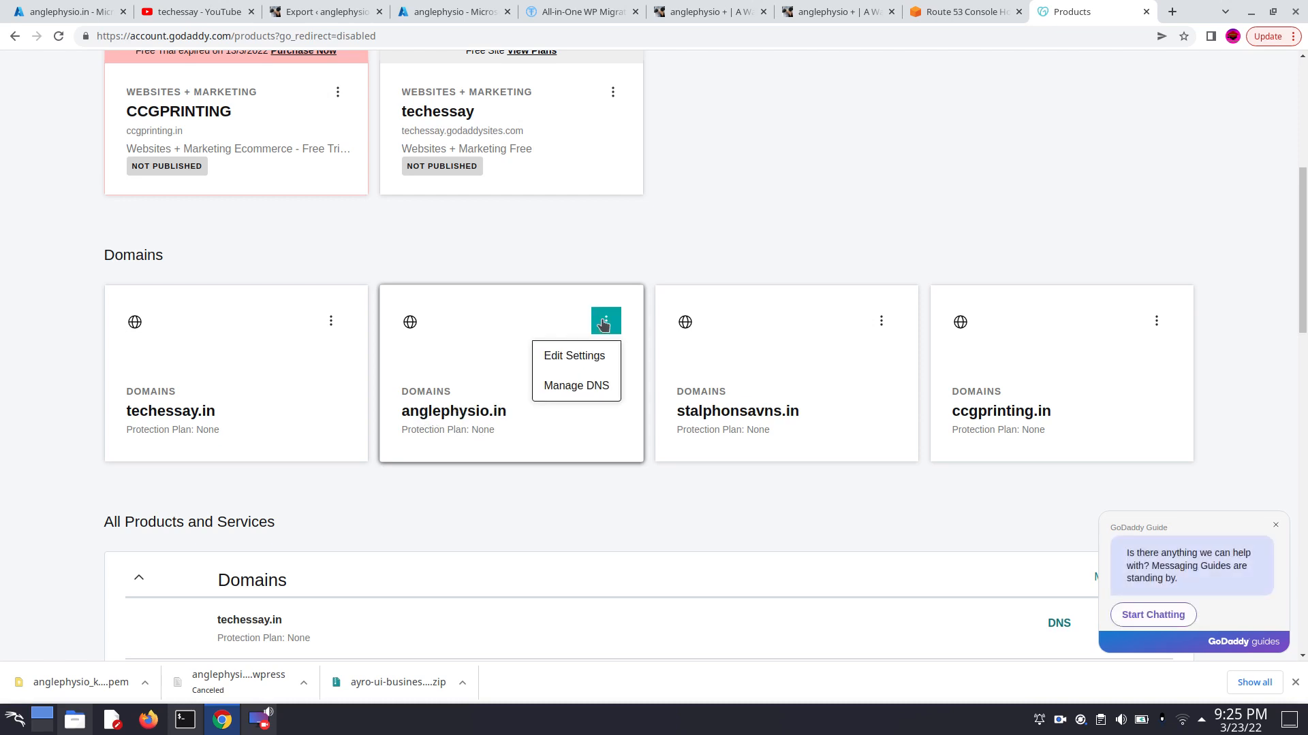
{"action": "left_click", "coordinate": [576, 386]}
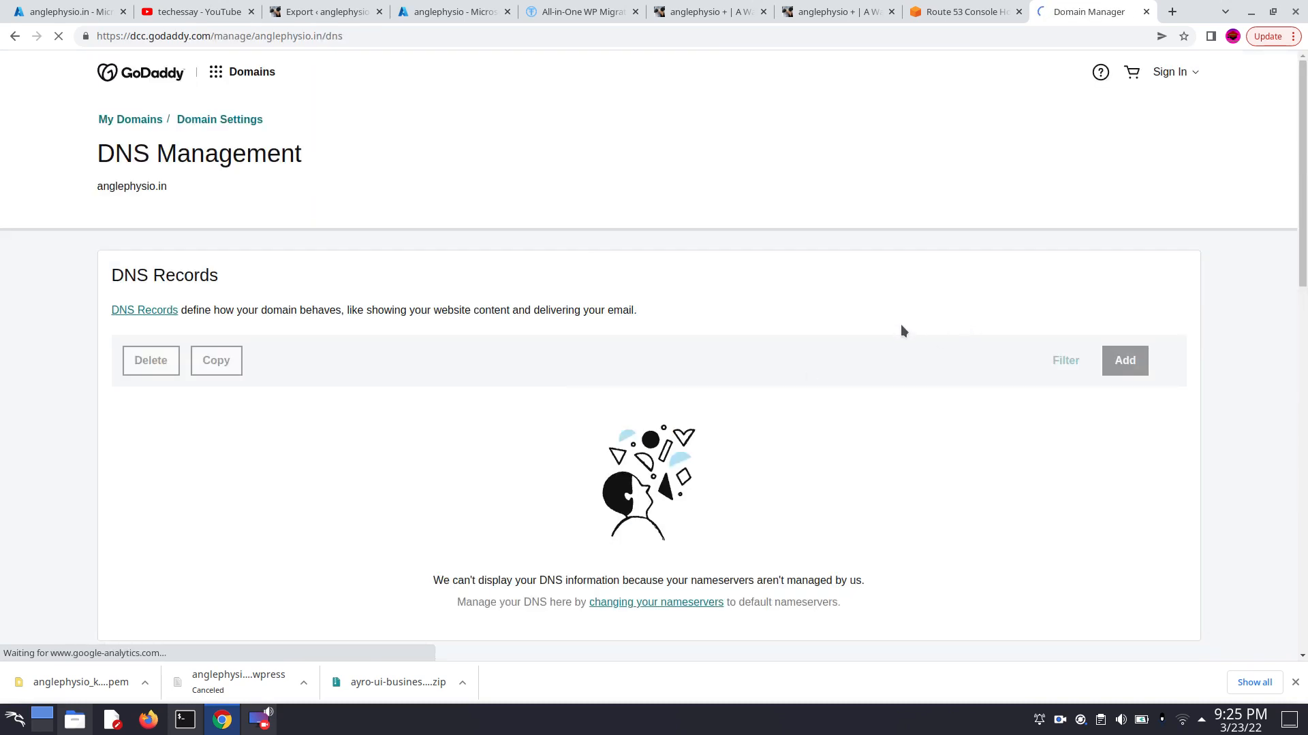
- Open the nameservers of anglephysio.in for editing, choosing to enter own nameservers
{"action": "scroll", "coordinate": [896, 338], "scroll_direction": "down", "scroll_amount": 2}
{"action": "scroll", "coordinate": [892, 350], "scroll_direction": "down", "scroll_amount": 1}
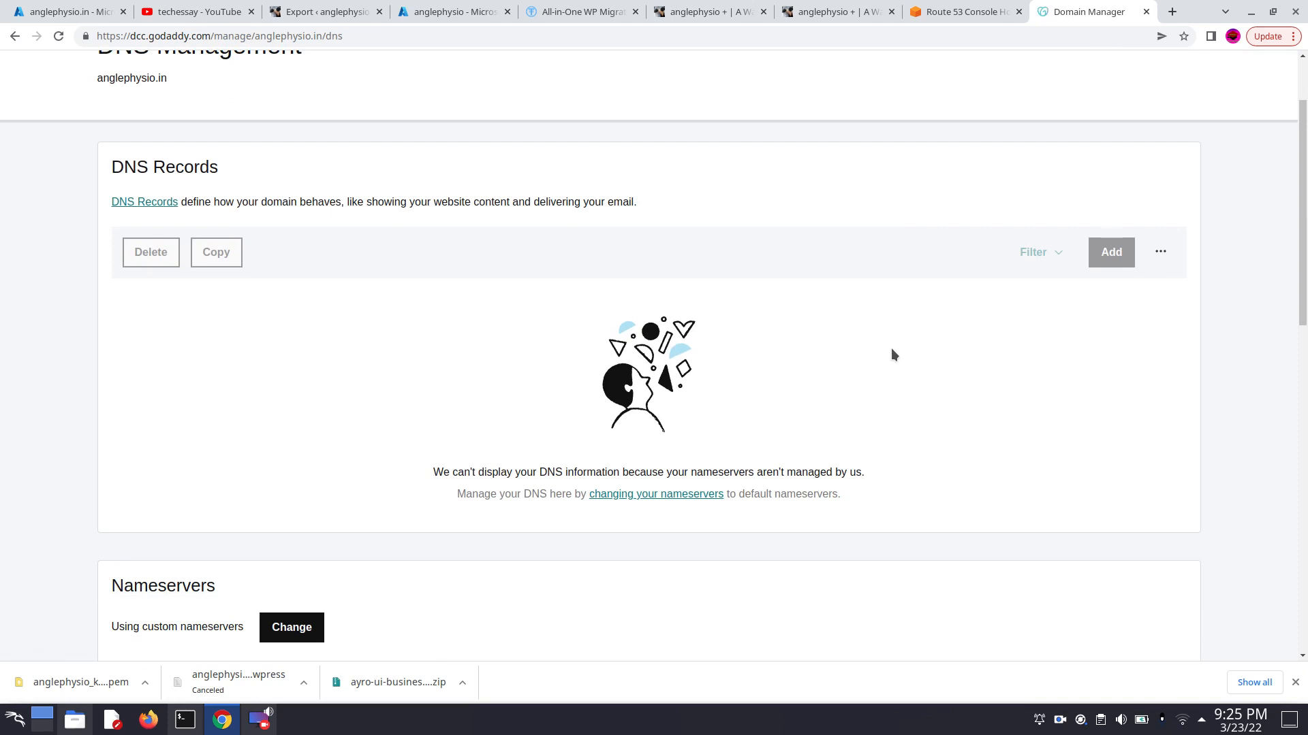
{"action": "scroll", "coordinate": [692, 477], "scroll_direction": "down", "scroll_amount": 6}
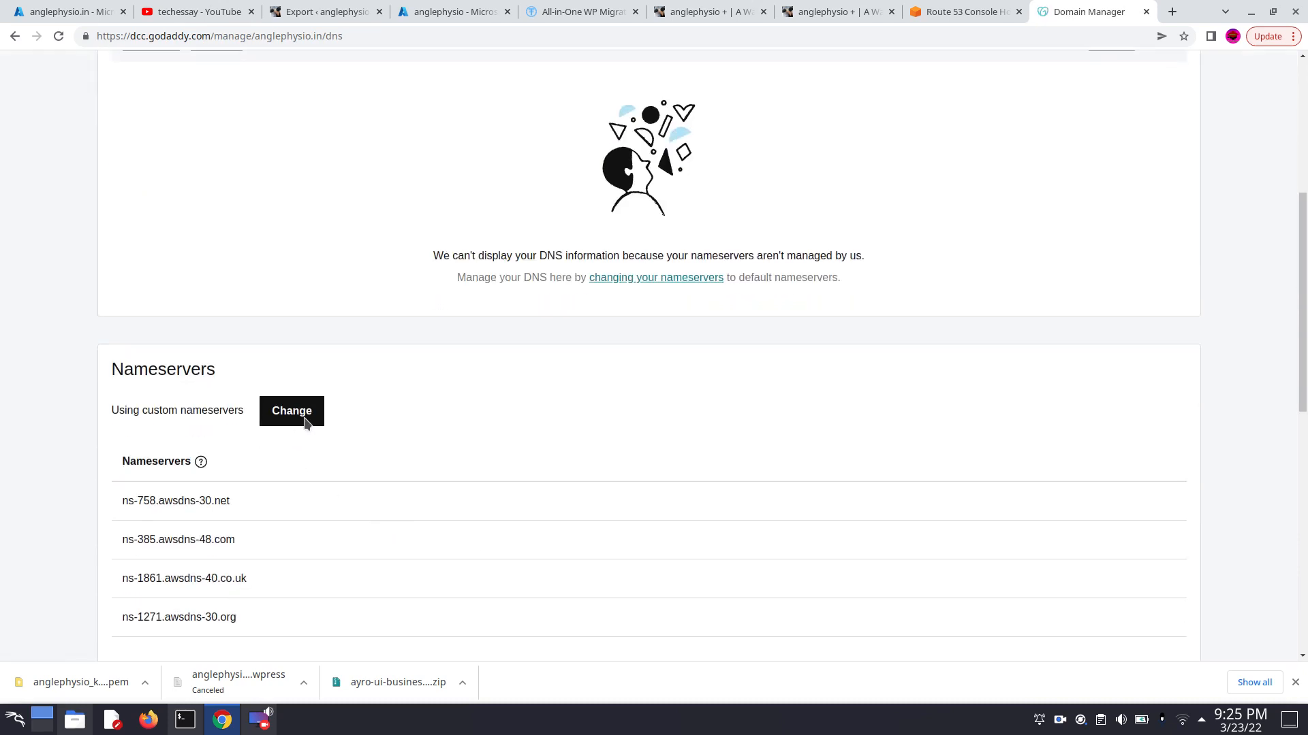
{"action": "scroll", "coordinate": [312, 434], "scroll_direction": "down", "scroll_amount": 4}
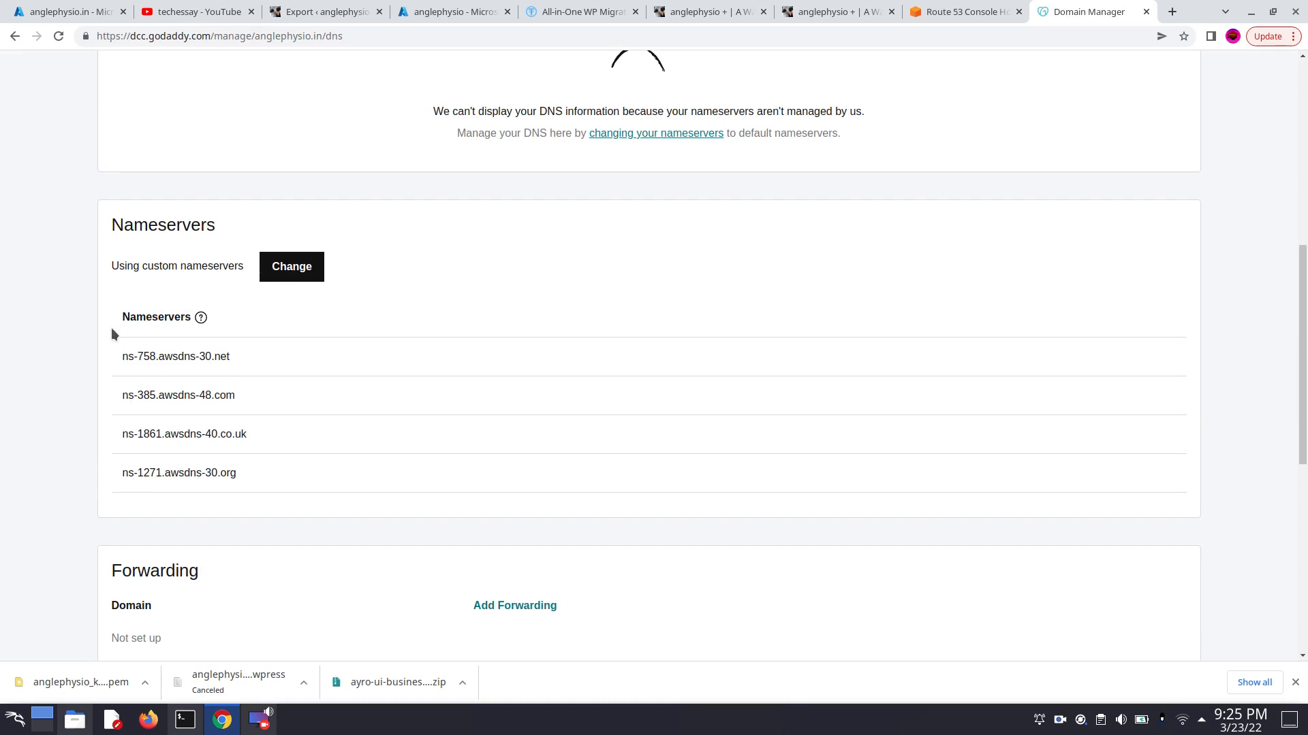
{"action": "left_click", "coordinate": [295, 269]}
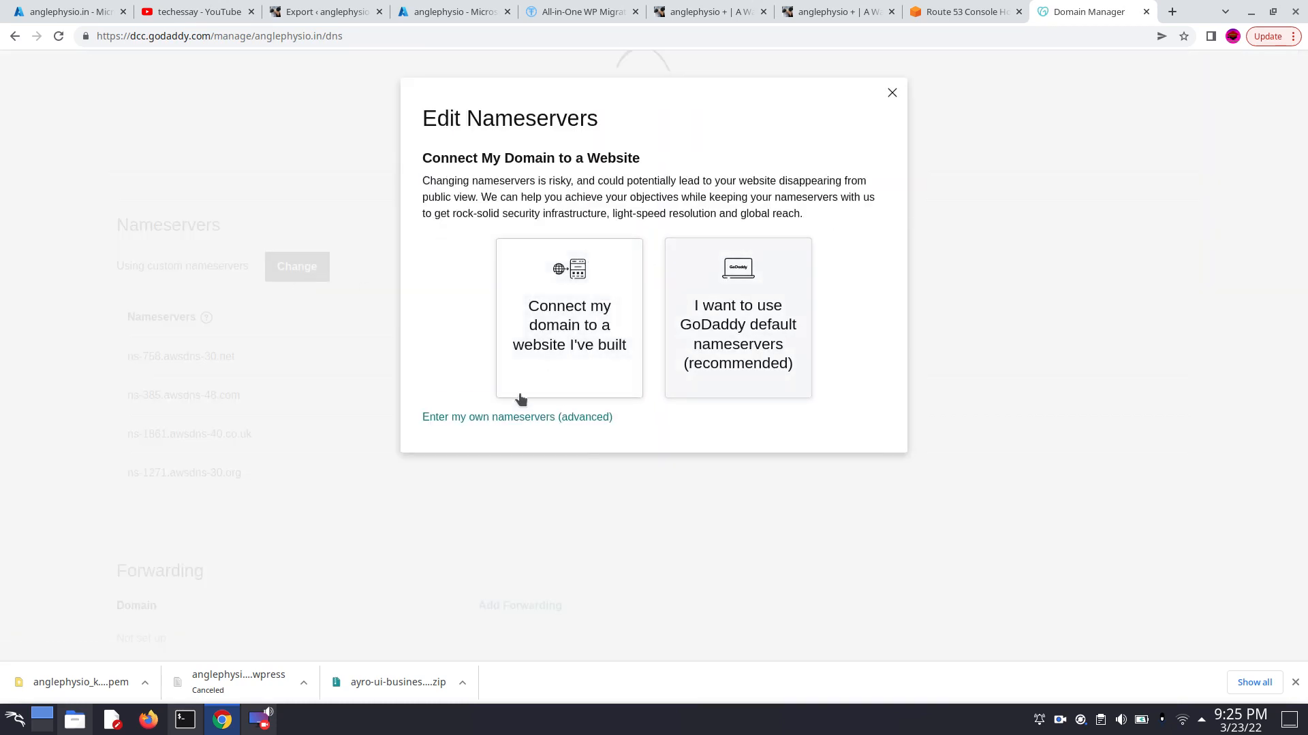
{"action": "left_click", "coordinate": [459, 418]}
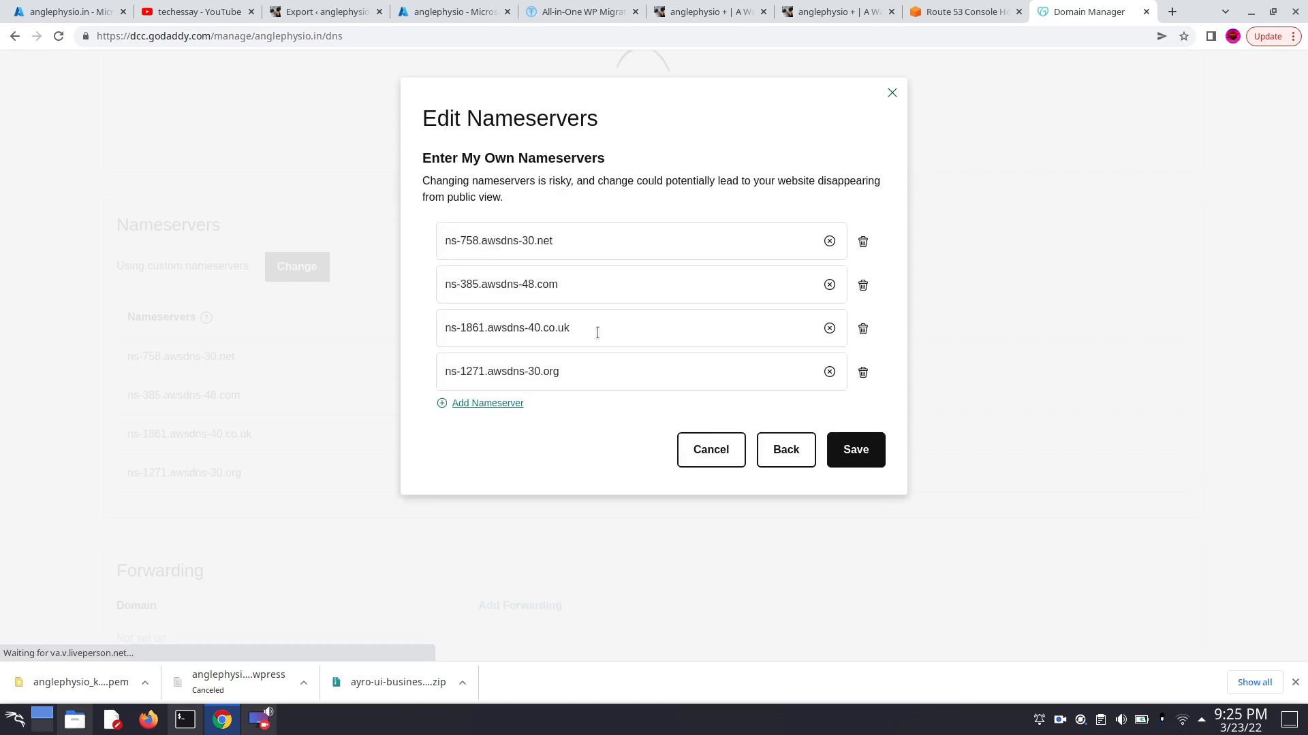
- Clear all four AWS nameserver entries of the domain
{"action": "left_click", "coordinate": [829, 242]}
{"action": "left_click", "coordinate": [829, 285]}
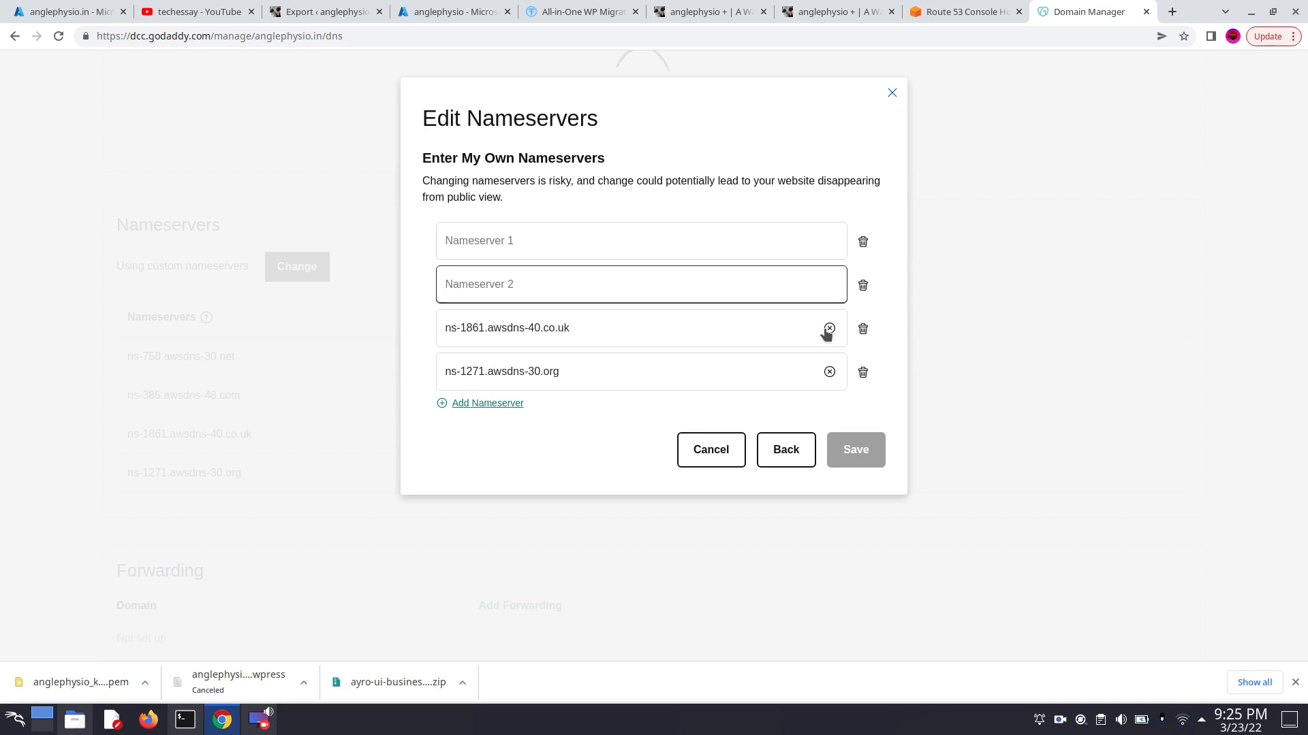
{"action": "left_click", "coordinate": [828, 328]}
{"action": "left_click", "coordinate": [829, 371]}
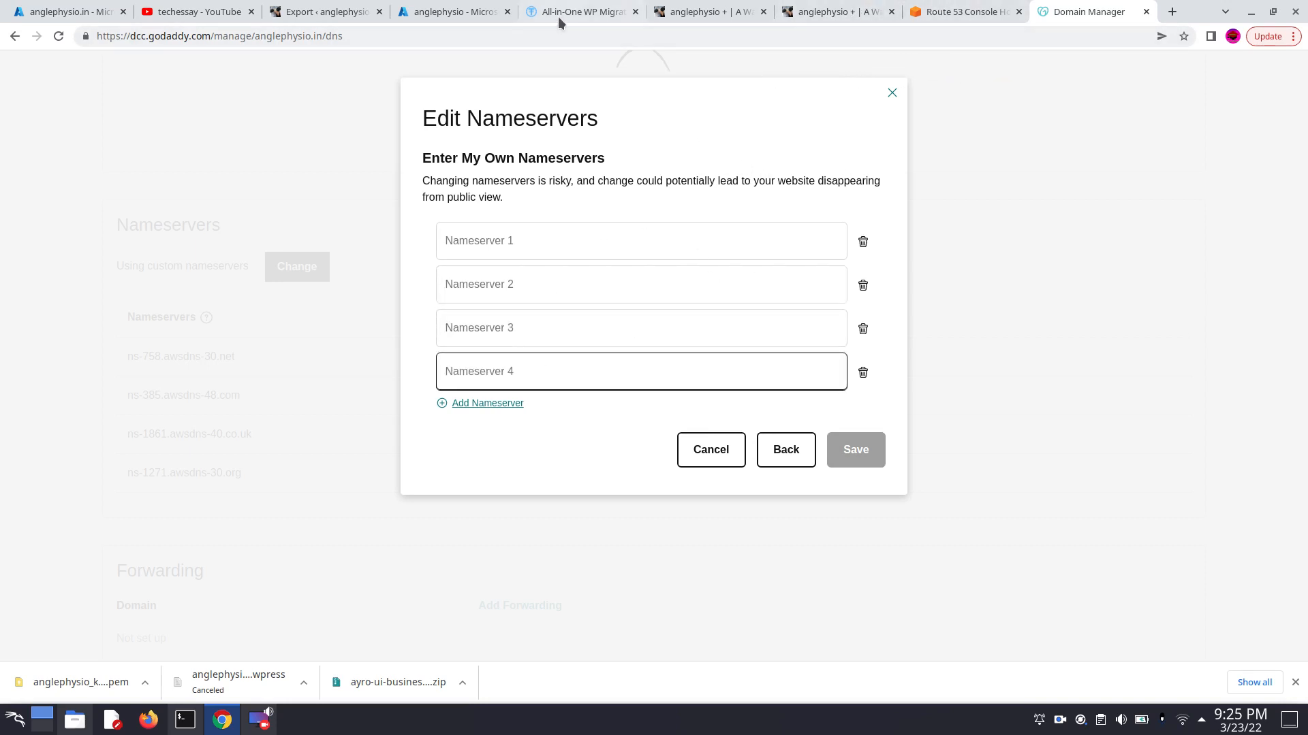
- Copy ns1-38.azure-dns.com from the Azure DNS zone's NS record and enter it as GoDaddy's first nameserver for anglephysio.in
{"action": "left_click", "coordinate": [460, 11]}
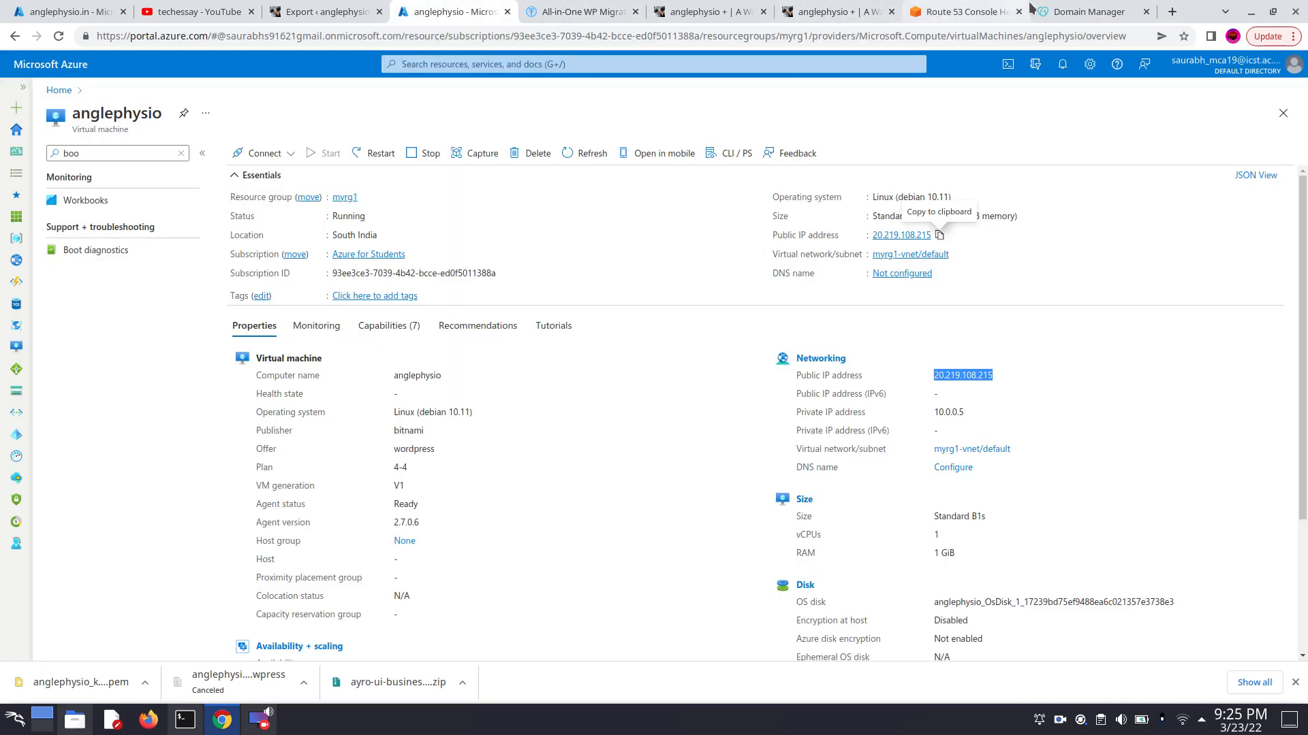
{"action": "left_click", "coordinate": [1067, 13]}
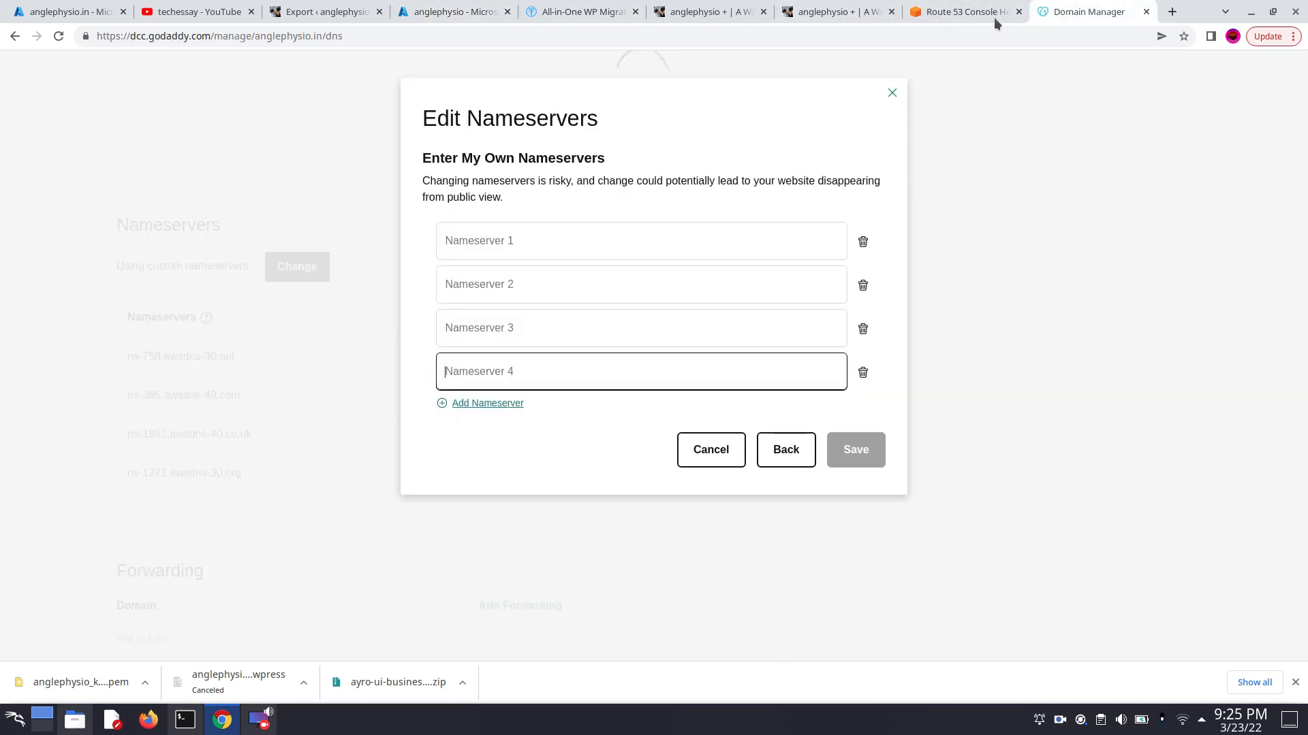
{"action": "left_click", "coordinate": [86, 8]}
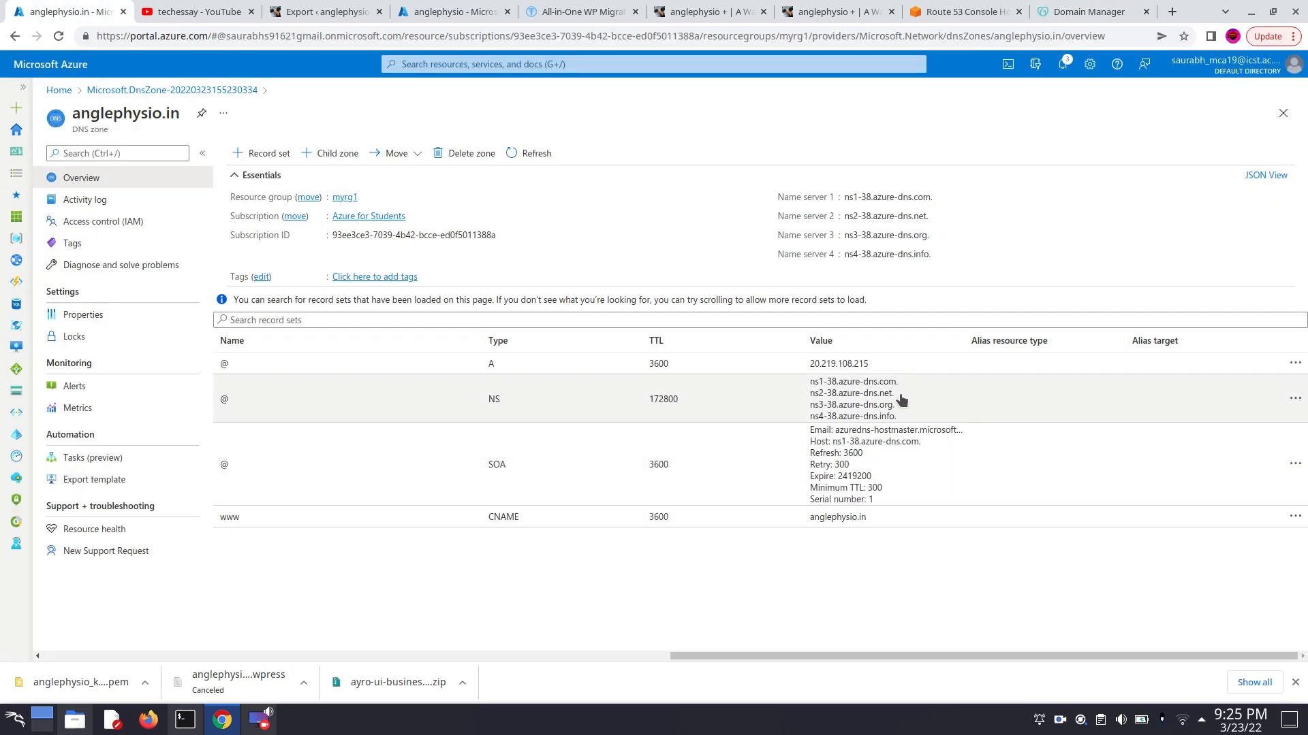
{"action": "left_click_drag", "start_coordinate": [810, 384], "coordinate": [896, 386]}
{"action": "key", "text": "ctrl+c"}
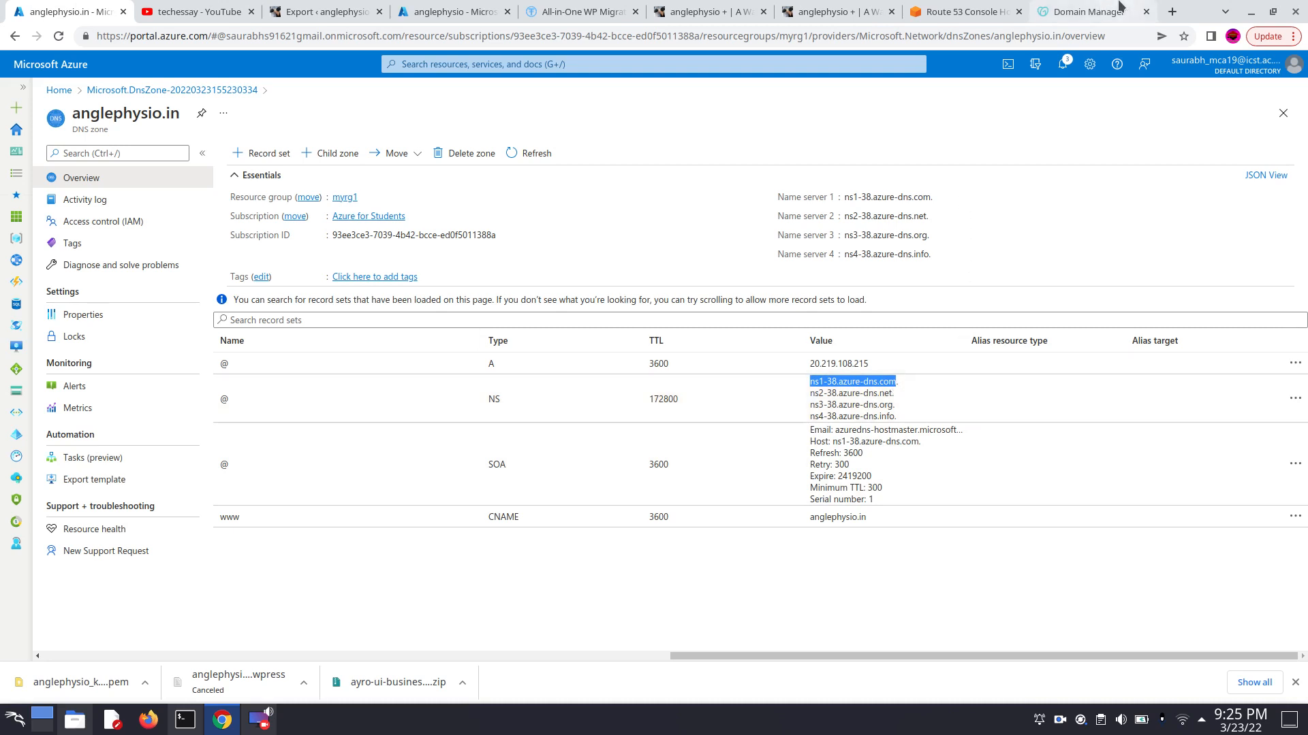
{"action": "left_click", "coordinate": [1087, 12]}
{"action": "left_click", "coordinate": [640, 251]}
{"action": "key", "text": "ctrl+v"}
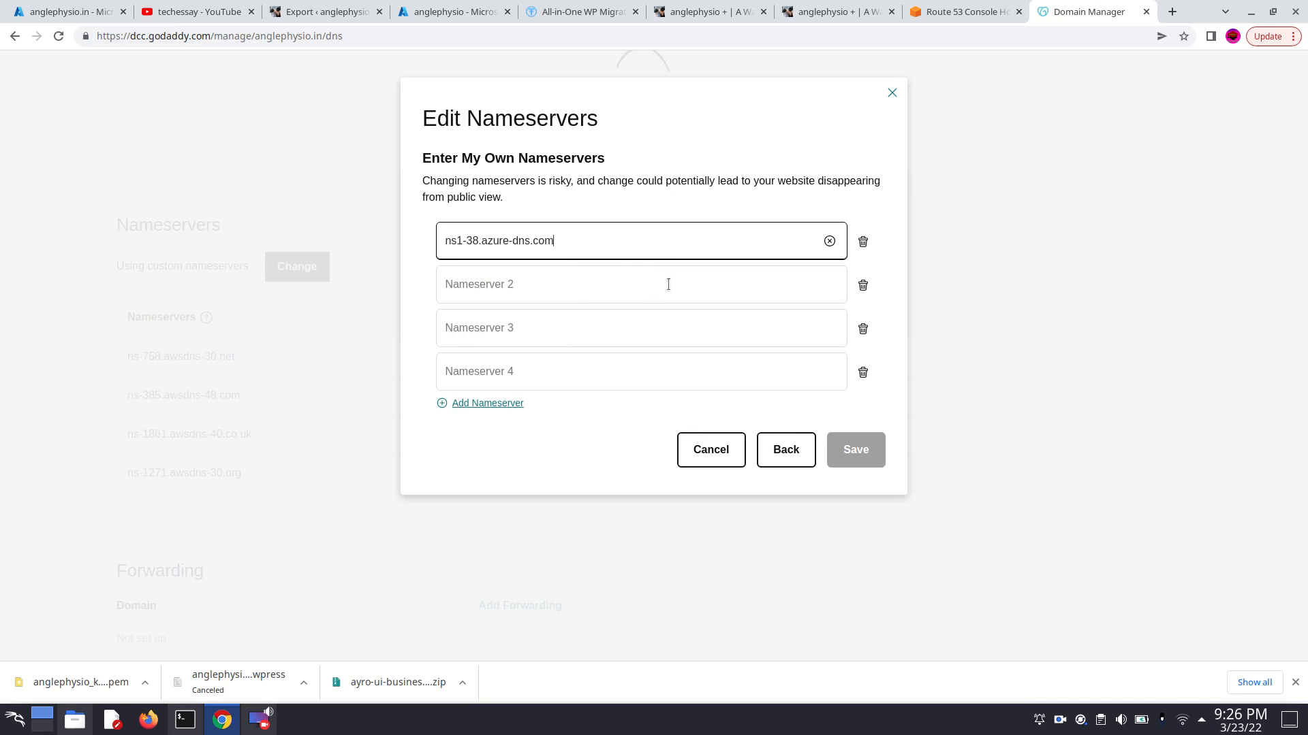
- Copy ns2-38.azure-dns.net from the Azure DNS zone's NS record into the second GoDaddy nameserver entry
{"action": "left_click", "coordinate": [668, 285]}
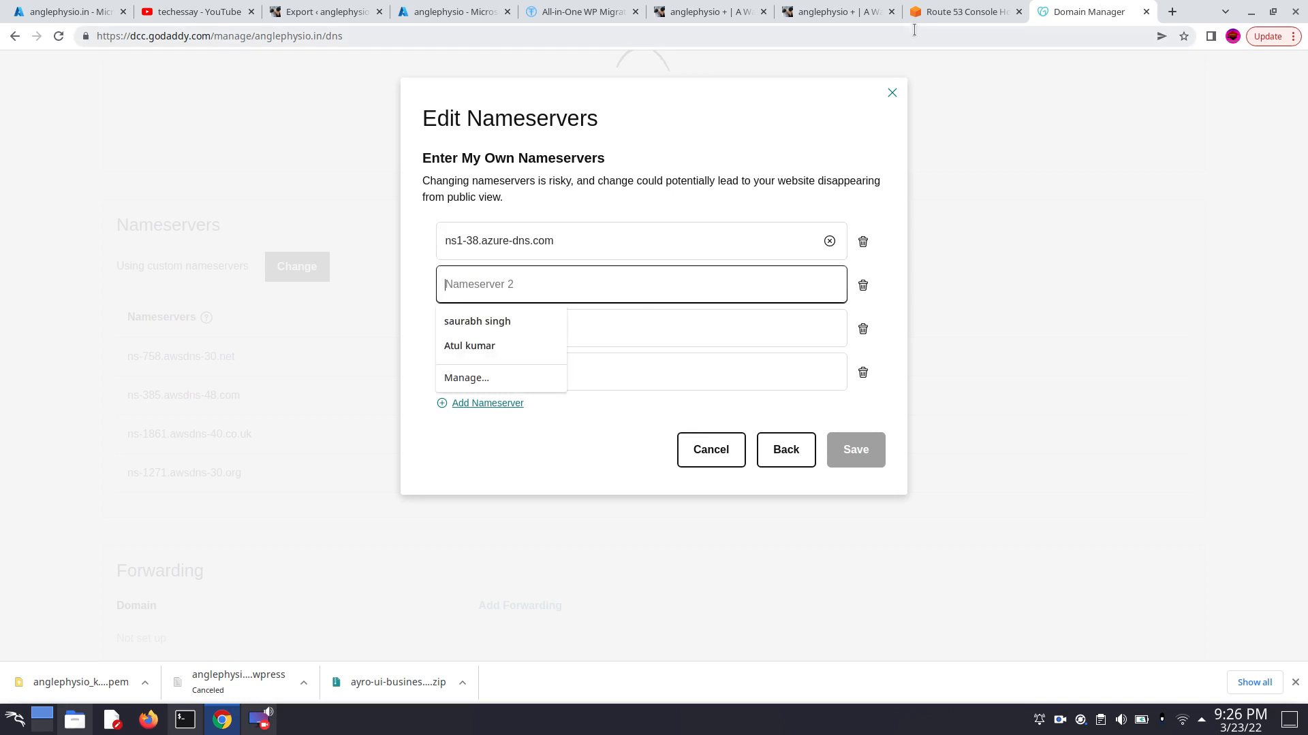
{"action": "left_click", "coordinate": [59, 13]}
{"action": "left_click_drag", "start_coordinate": [810, 394], "coordinate": [895, 396]}
{"action": "key", "text": "ctrl+c"}
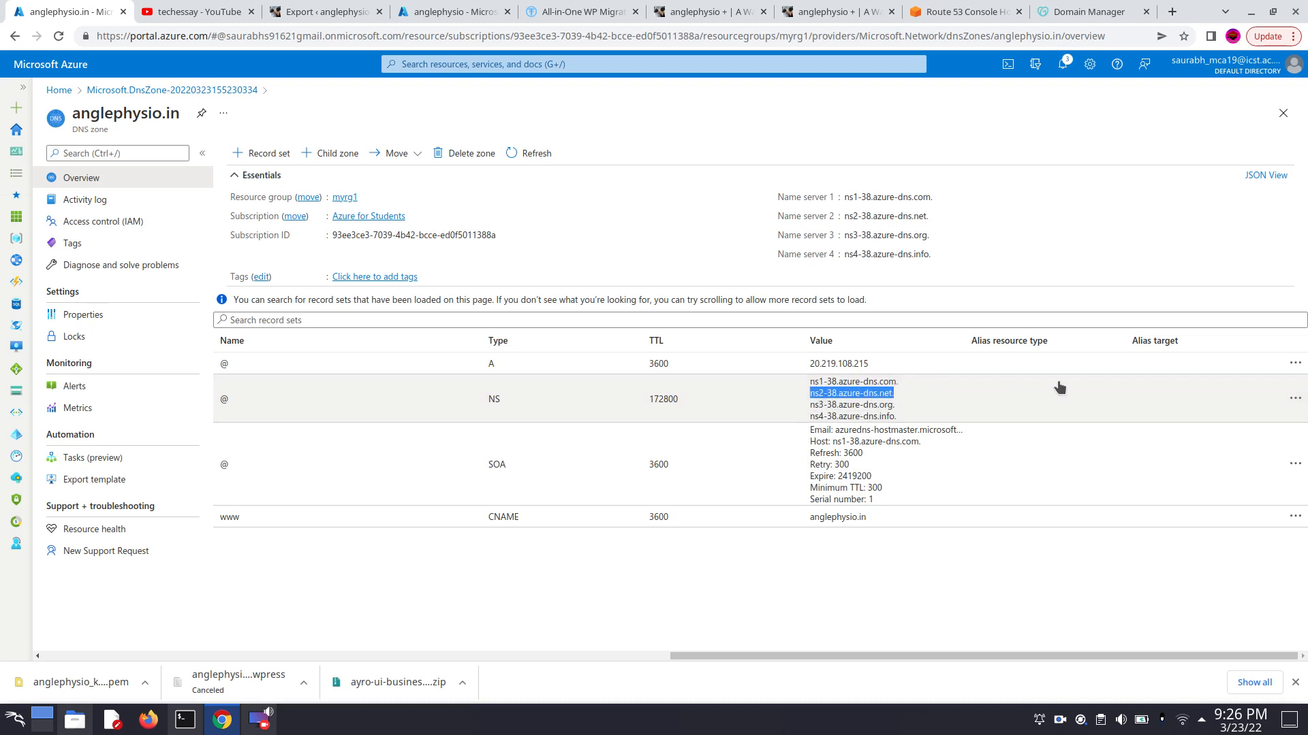
{"action": "left_click", "coordinate": [1079, 14]}
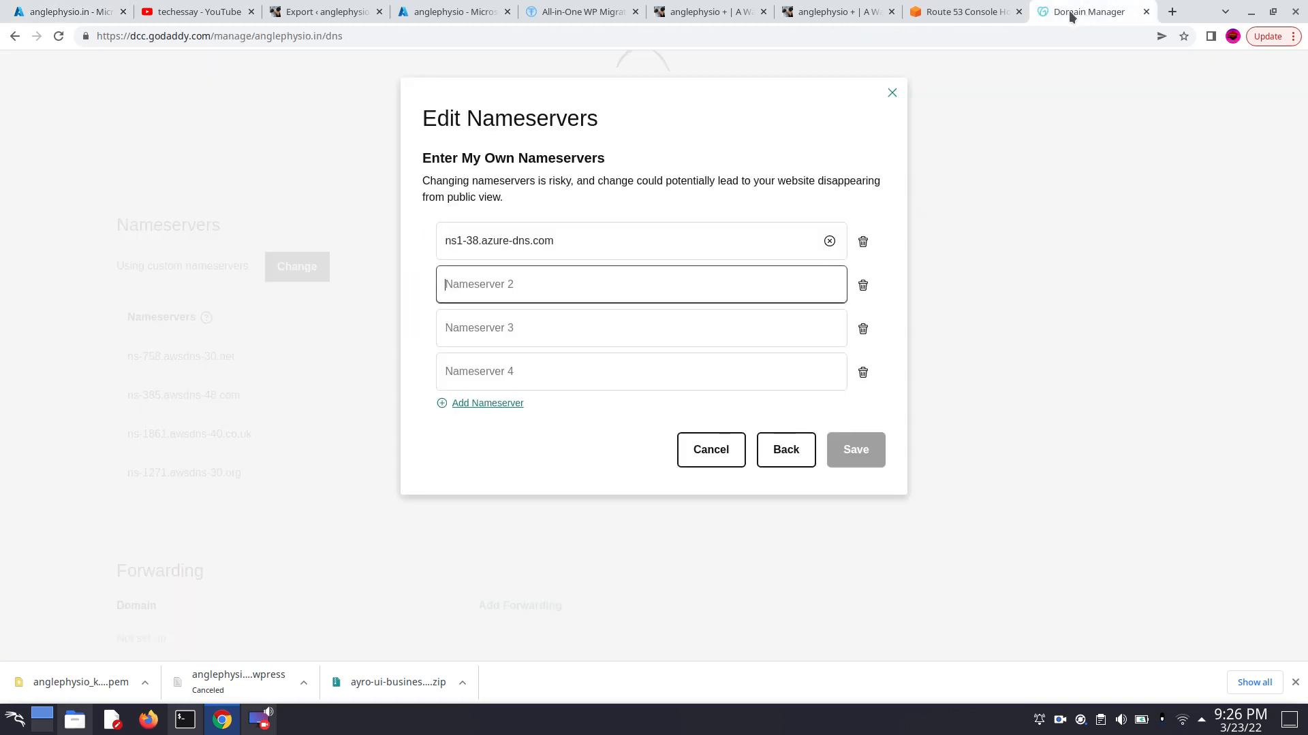
{"action": "left_click", "coordinate": [522, 291]}
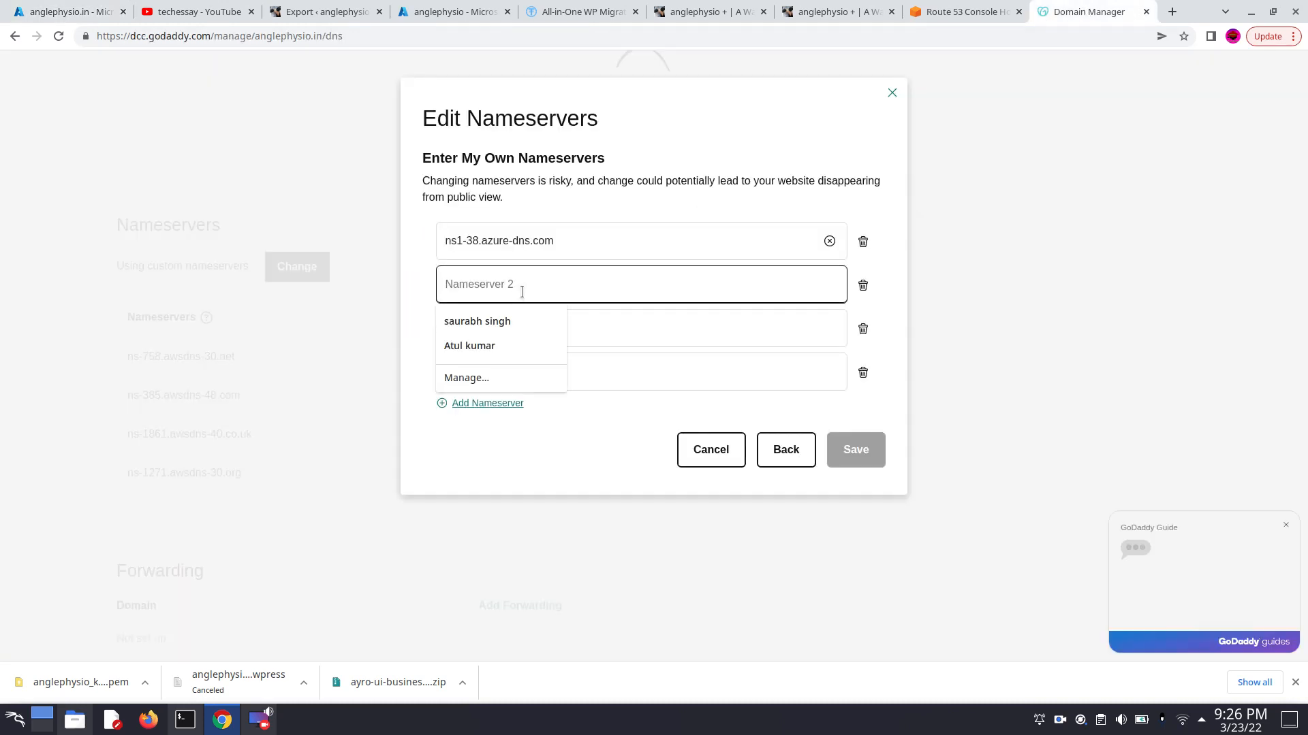
{"action": "key", "text": "ctrl+v"}
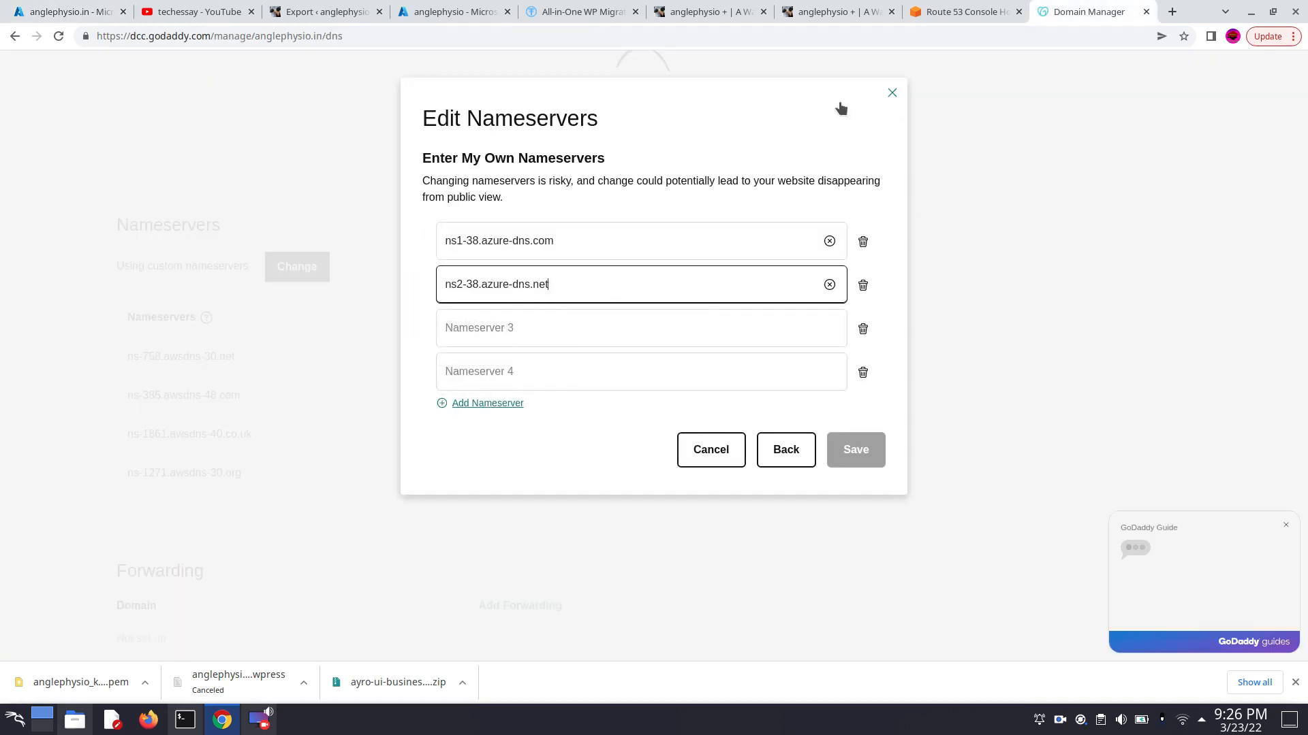
- Copy ns3-38.azure-dns.org from the Azure DNS zone's NS record into the third GoDaddy nameserver entry
{"action": "left_click", "coordinate": [963, 13]}
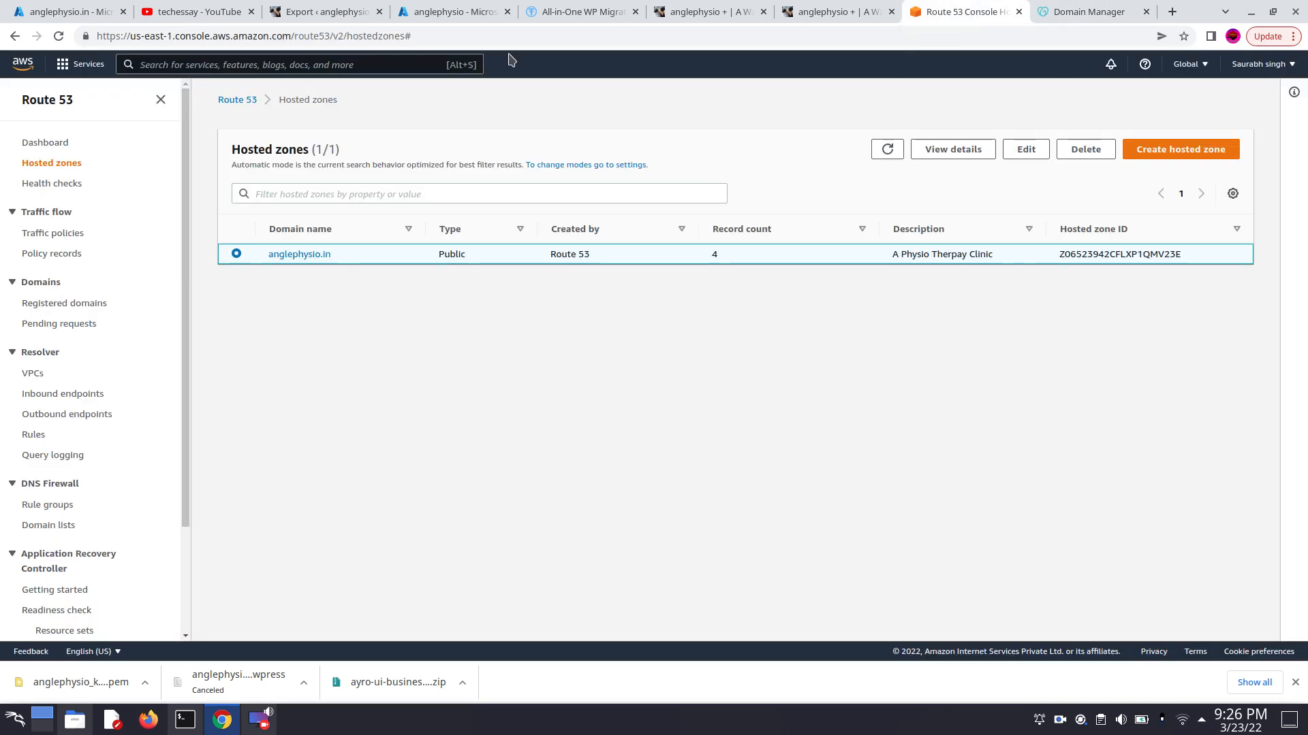
{"action": "left_click", "coordinate": [71, 12]}
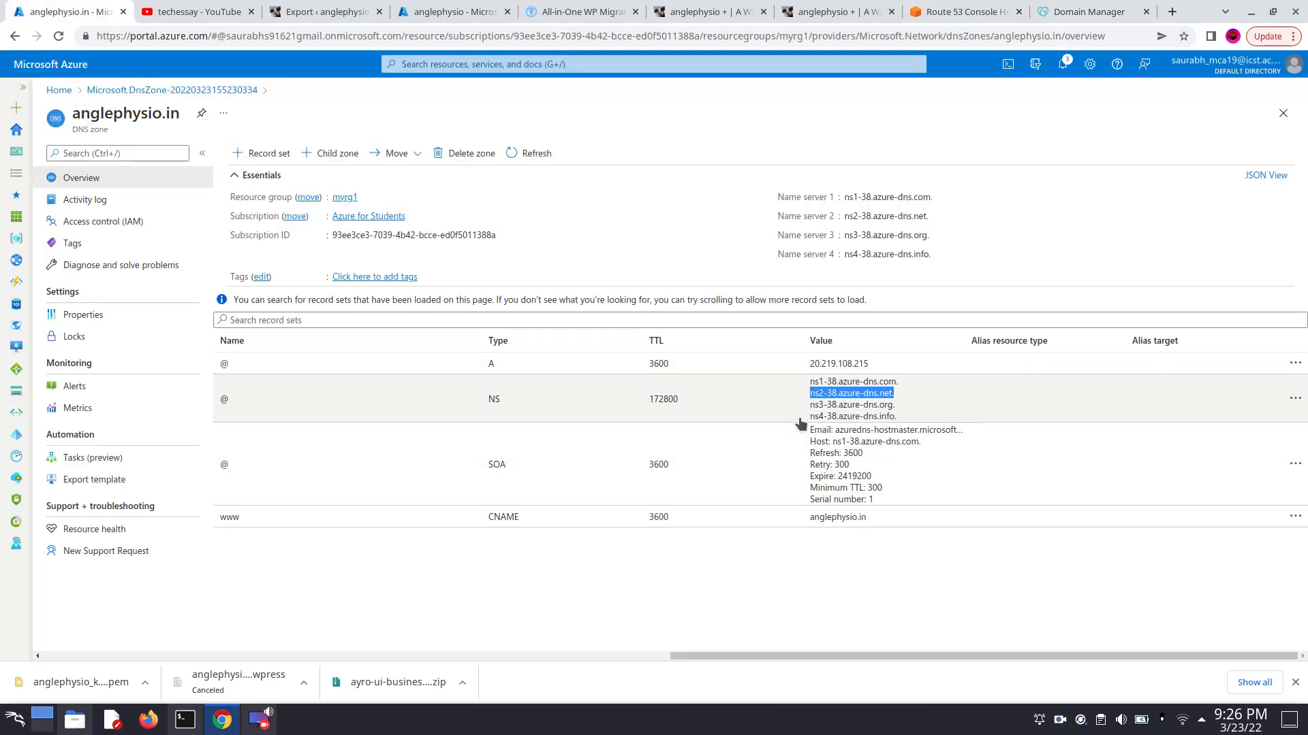
{"action": "left_click_drag", "start_coordinate": [809, 405], "coordinate": [903, 412]}
{"action": "key", "text": "ctrl+c"}
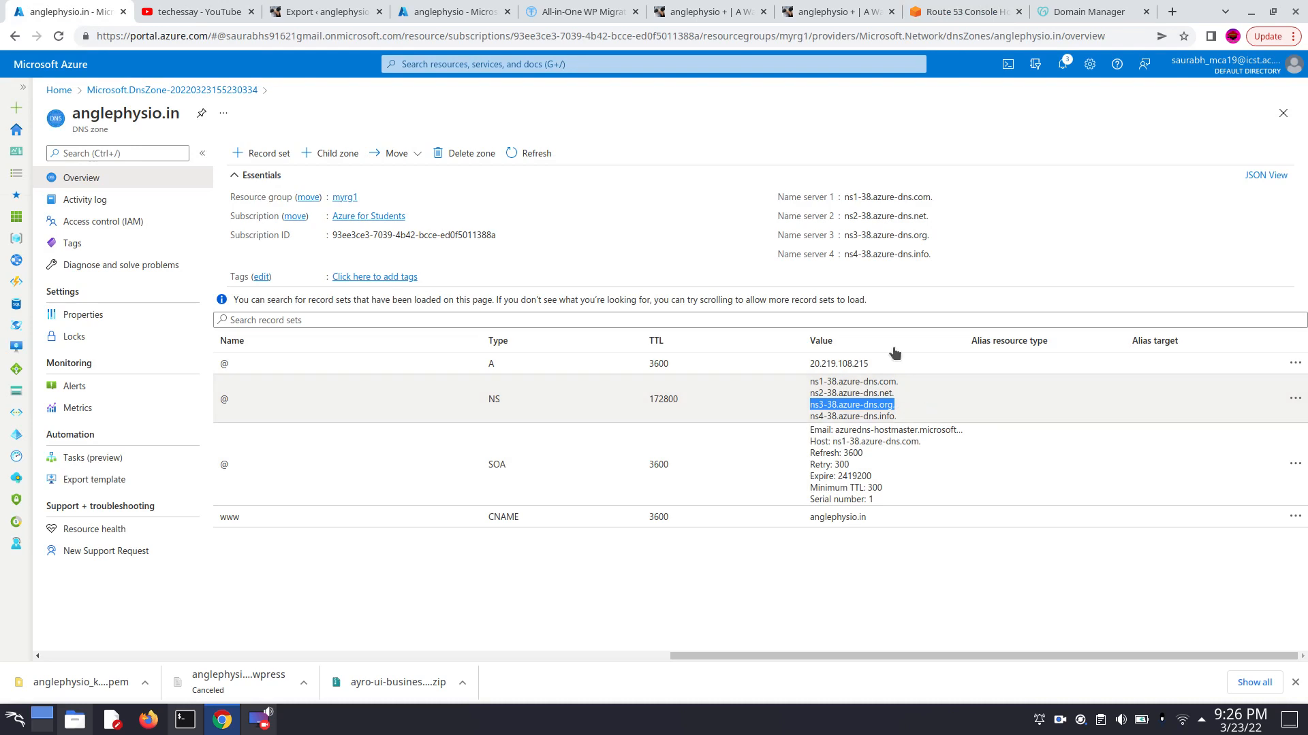
{"action": "left_click", "coordinate": [1070, 13]}
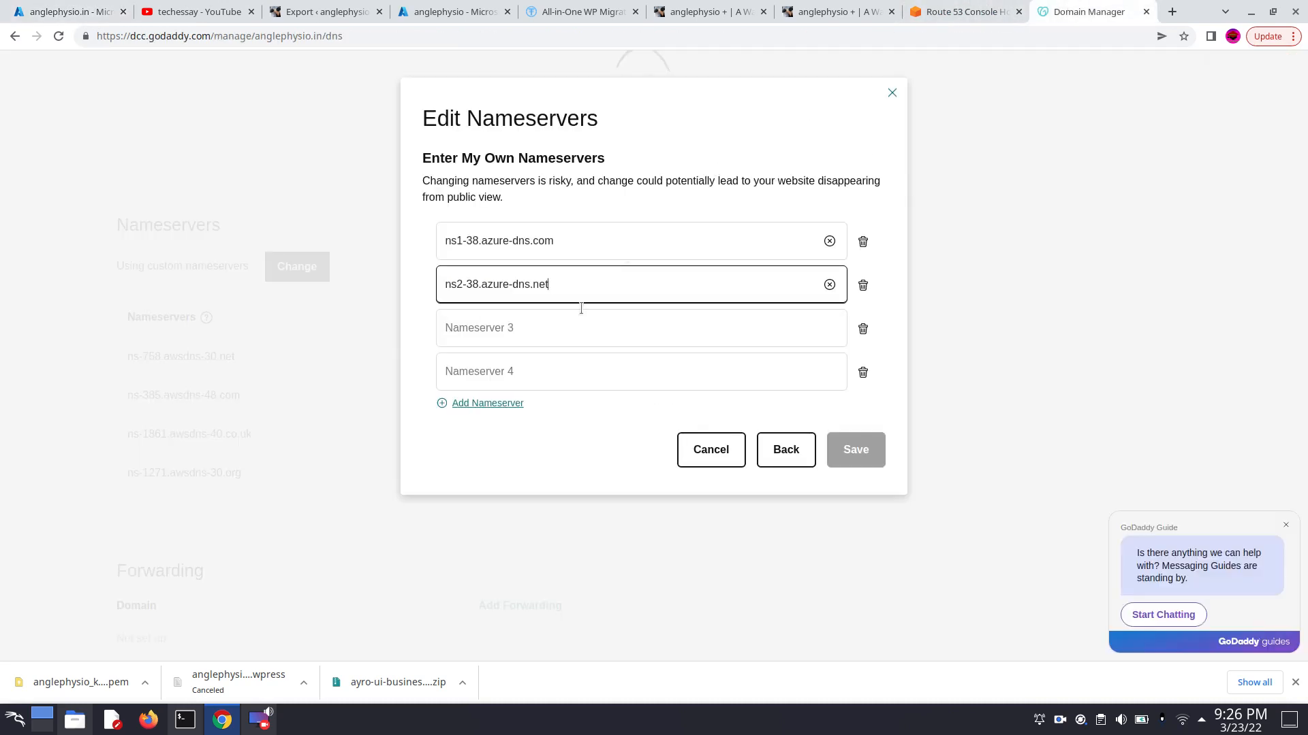
{"action": "left_click", "coordinate": [571, 325]}
{"action": "key", "text": "ctrl+v"}
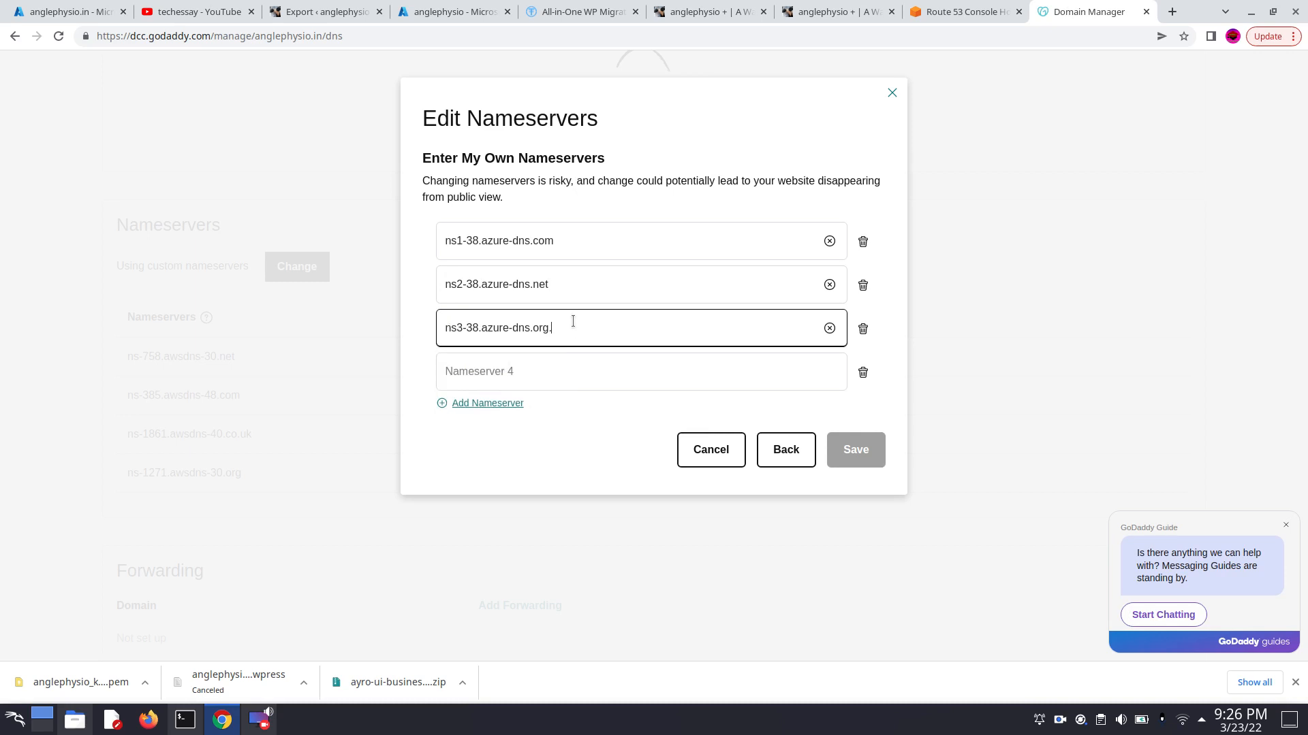
- Copy ns4-38.azure-dns.info from the Azure DNS zone's NS record into the fourth GoDaddy nameserver entry
{"action": "left_click", "coordinate": [560, 367]}
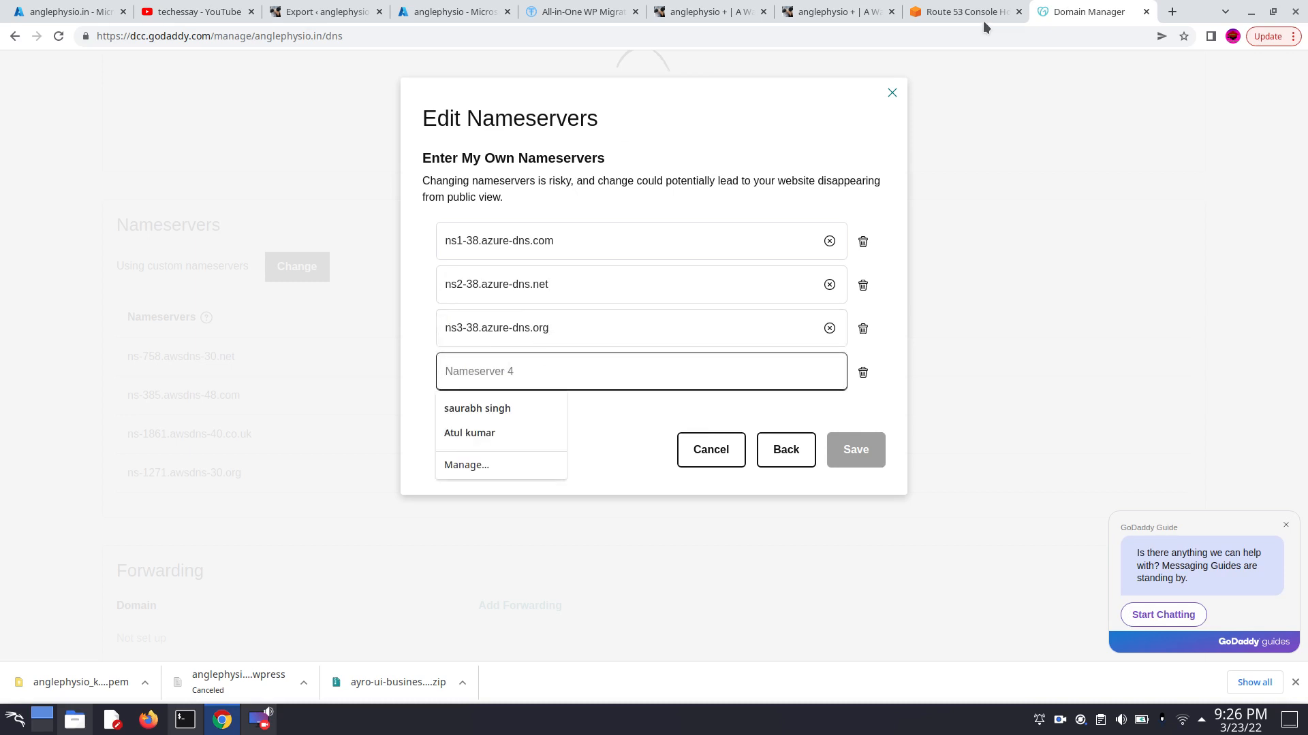
{"action": "left_click", "coordinate": [33, 15]}
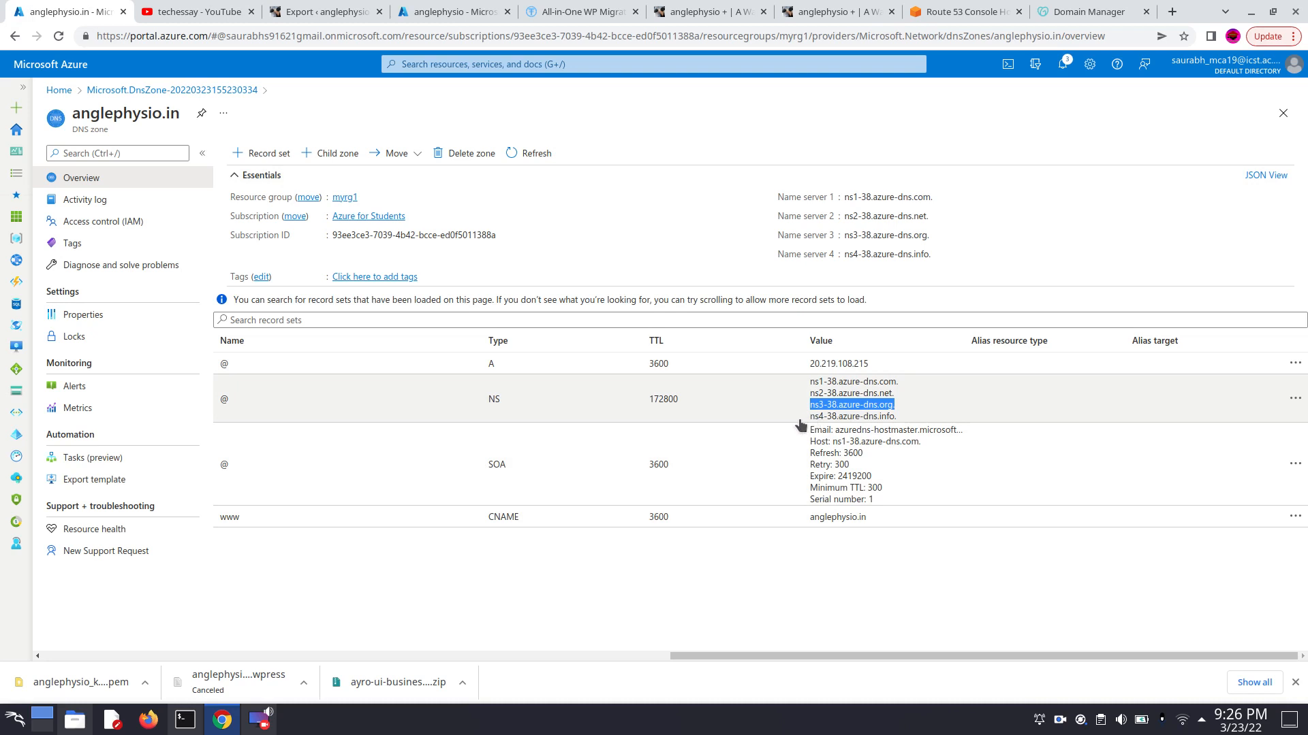
{"action": "left_click_drag", "start_coordinate": [808, 418], "coordinate": [893, 422]}
{"action": "key", "text": "ctrl+c"}
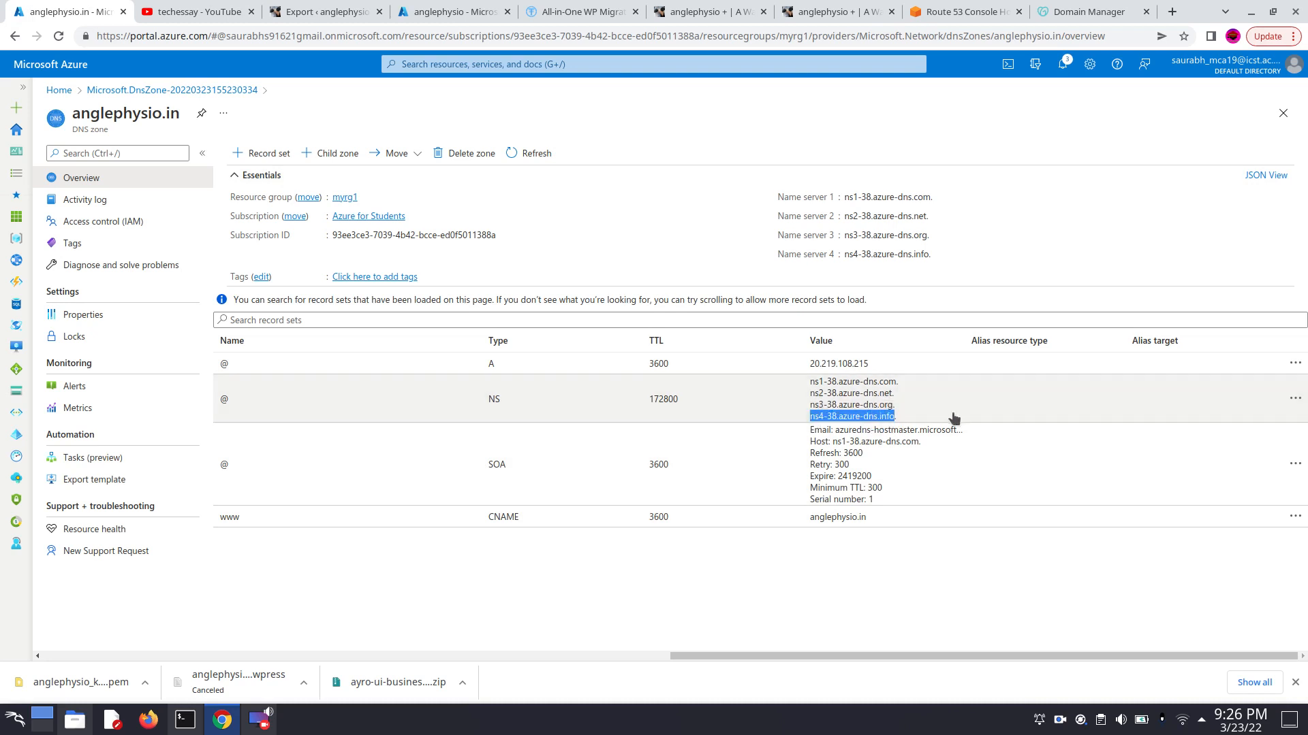
{"action": "left_click", "coordinate": [1069, 14]}
{"action": "left_click", "coordinate": [534, 368]}
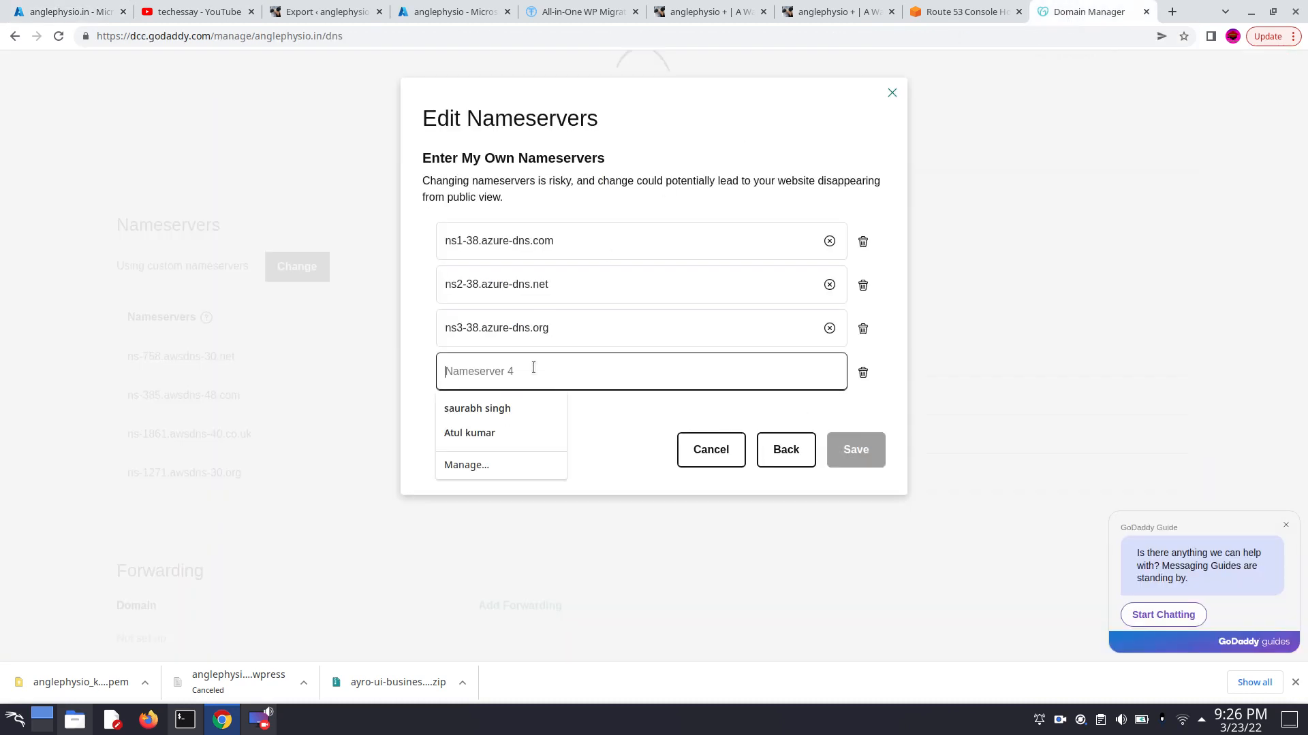
{"action": "key", "text": "ctrl+v"}
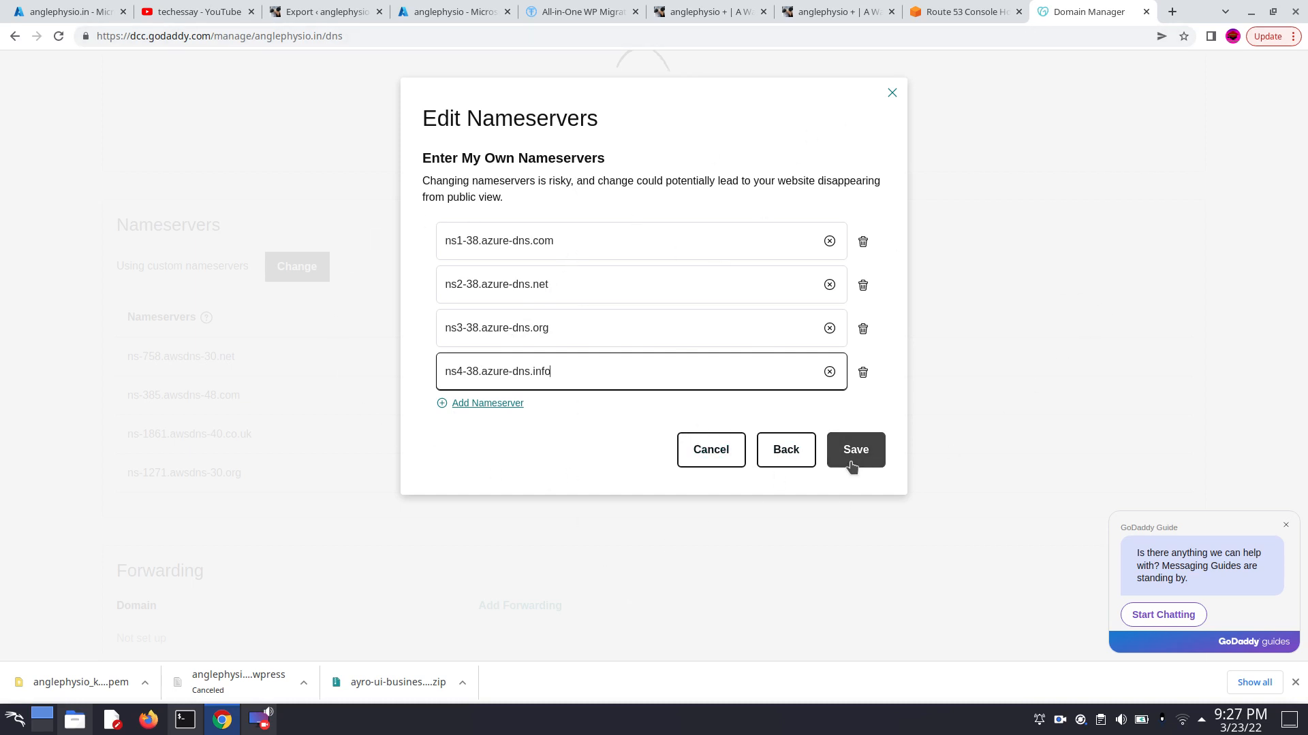
- Switch to the AWS Route 53 console to look at the hosted zone of anglephysio.in
{"action": "left_click", "coordinate": [955, 15]}
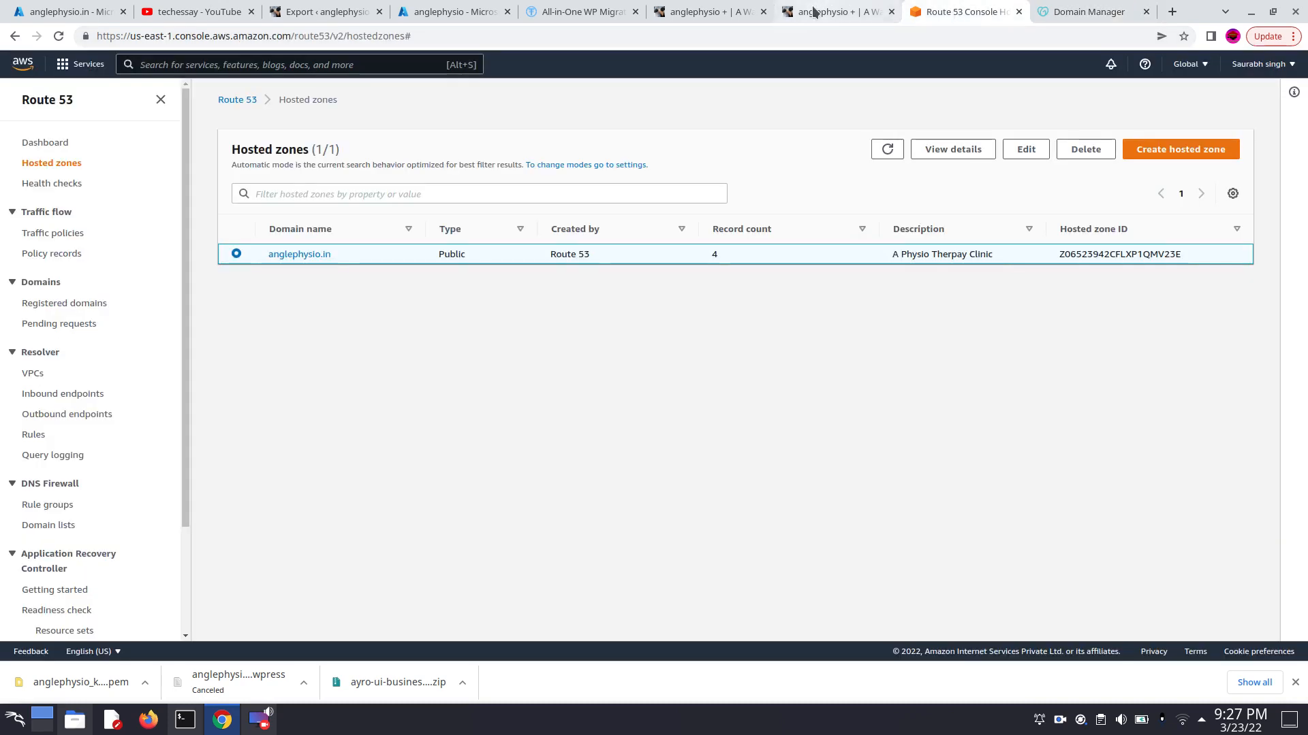